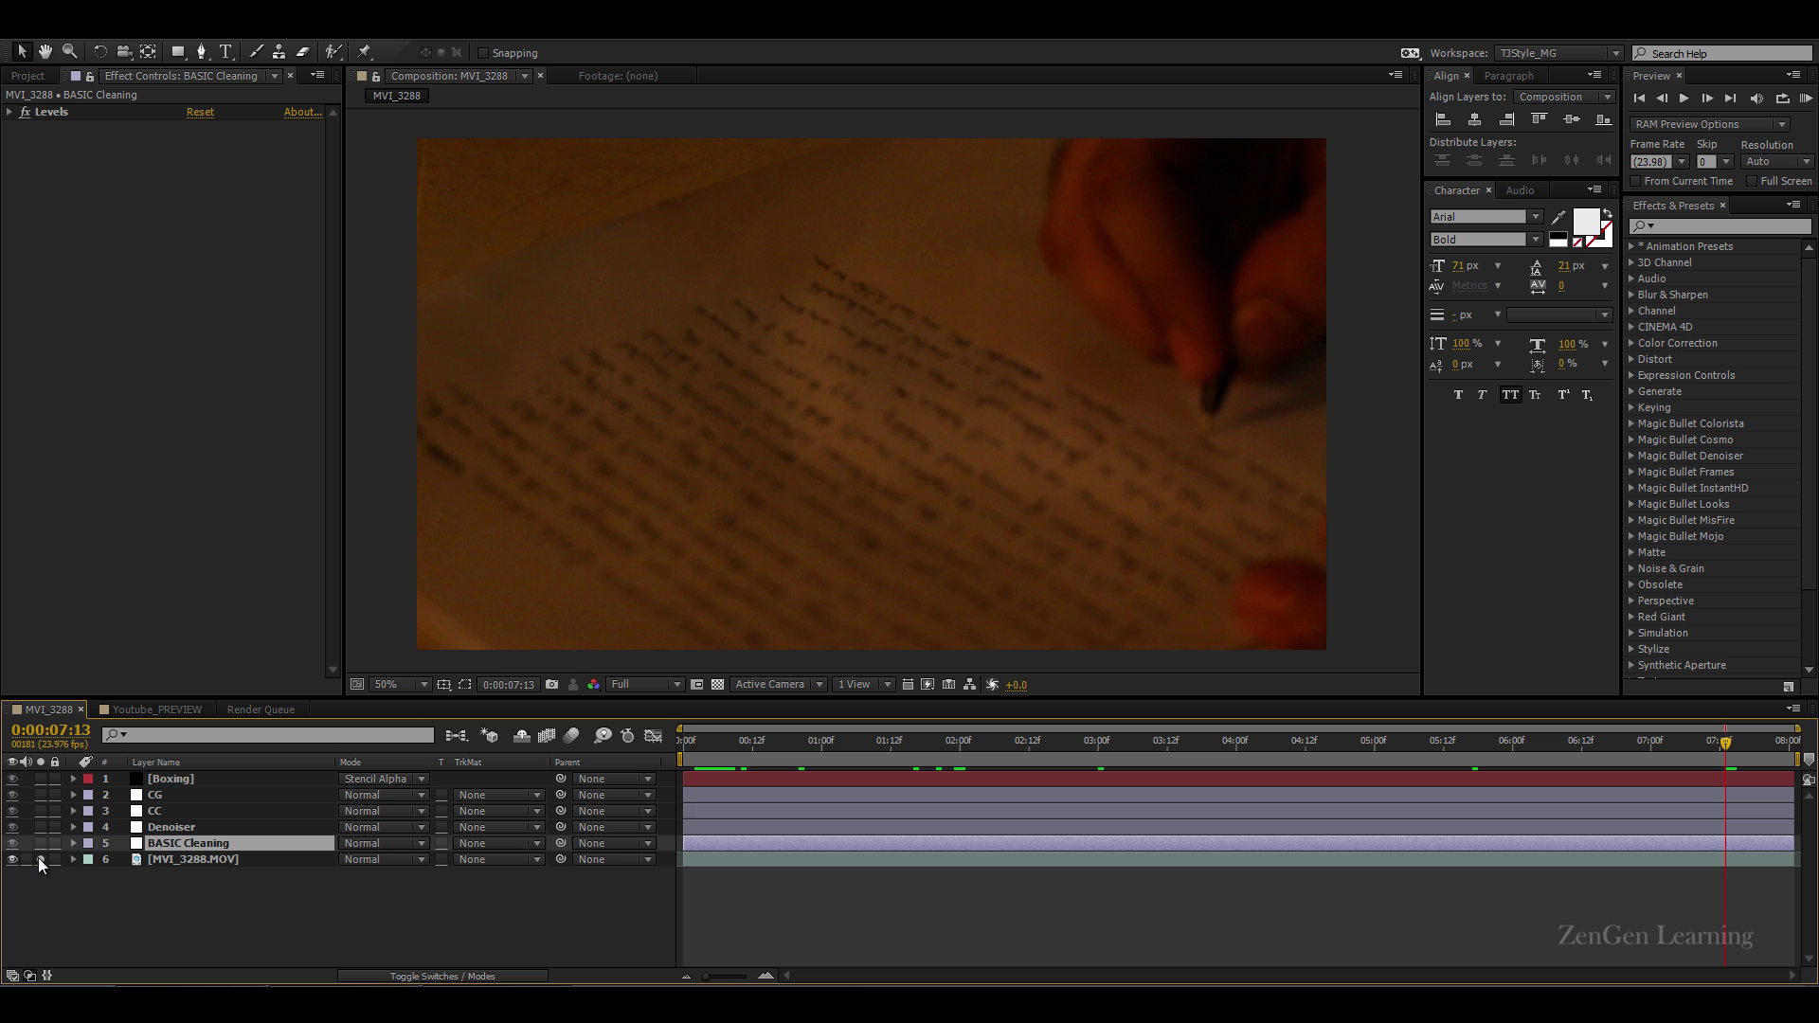
# Step: Toggle solo on the footage to compare the graded, letterboxed result with the raw clip
pyautogui.click(38, 859)
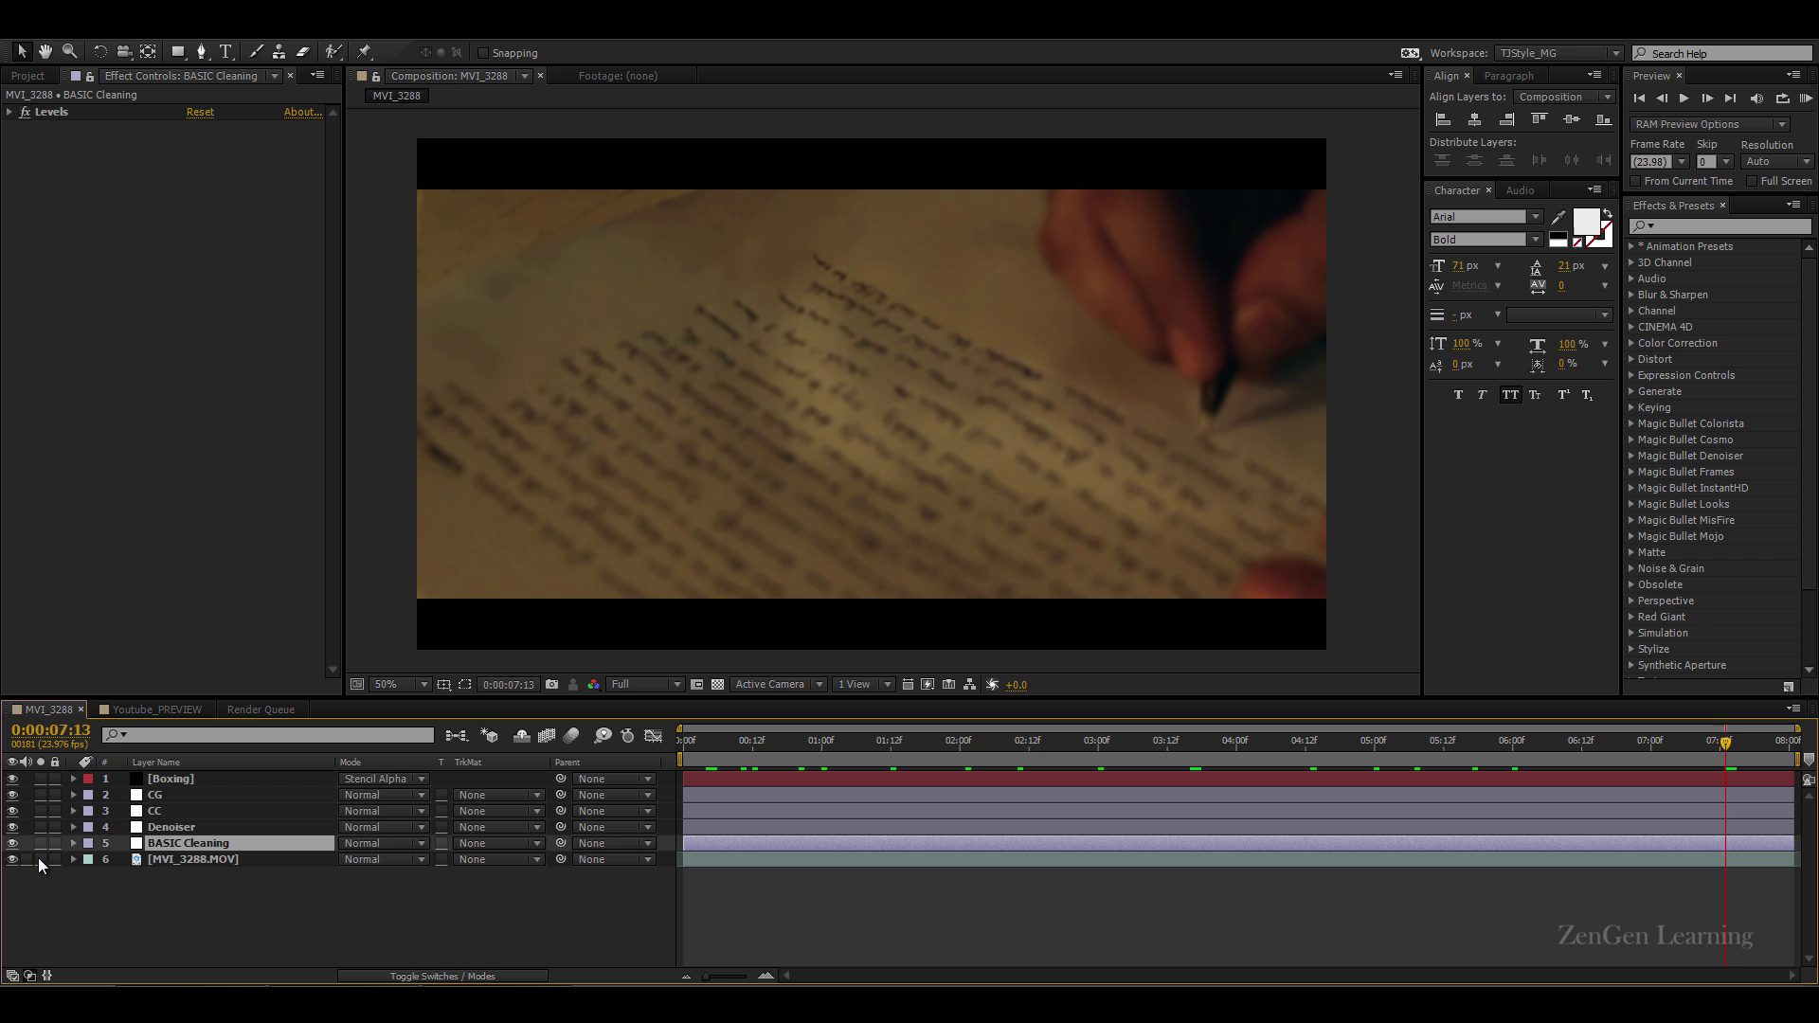
pyautogui.click(711, 744)
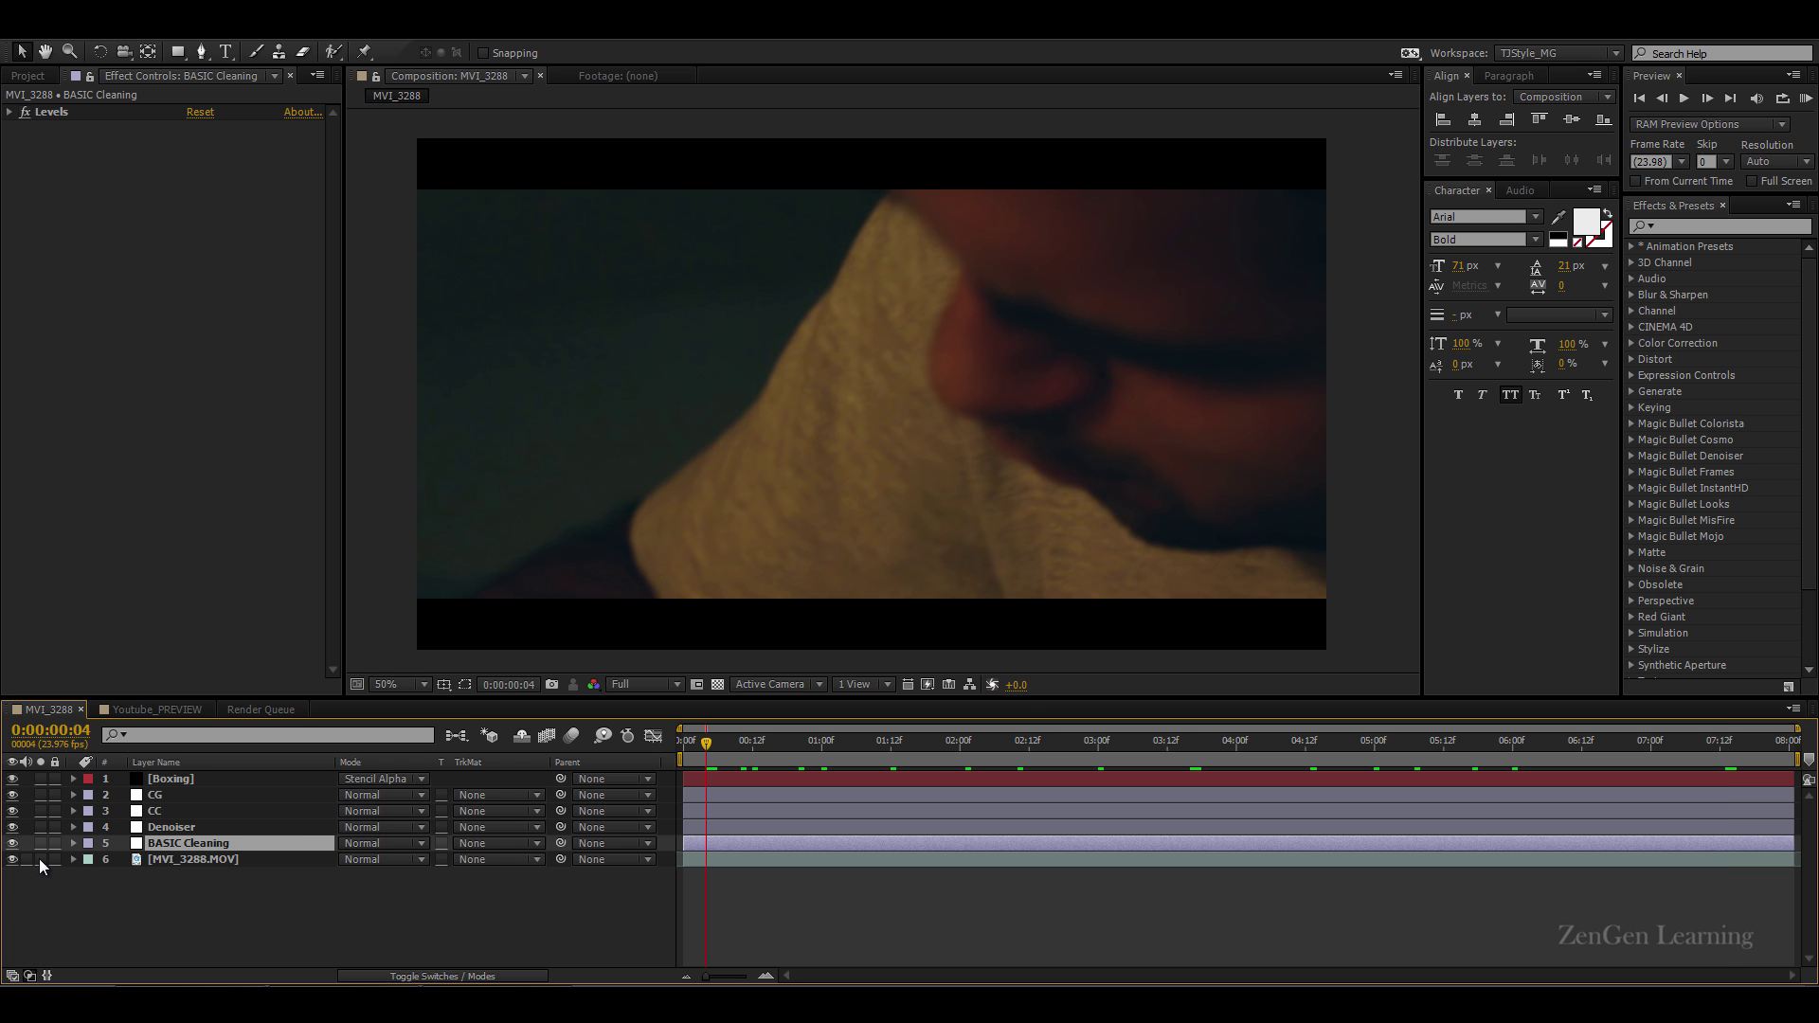
pyautogui.click(40, 860)
pyautogui.click(40, 859)
# Step: Delete the five grading layers above MVI_3288.MOV and scrub through the raw footage
pyautogui.keyDown('shift'); pyautogui.click(186, 779); pyautogui.keyUp('shift')
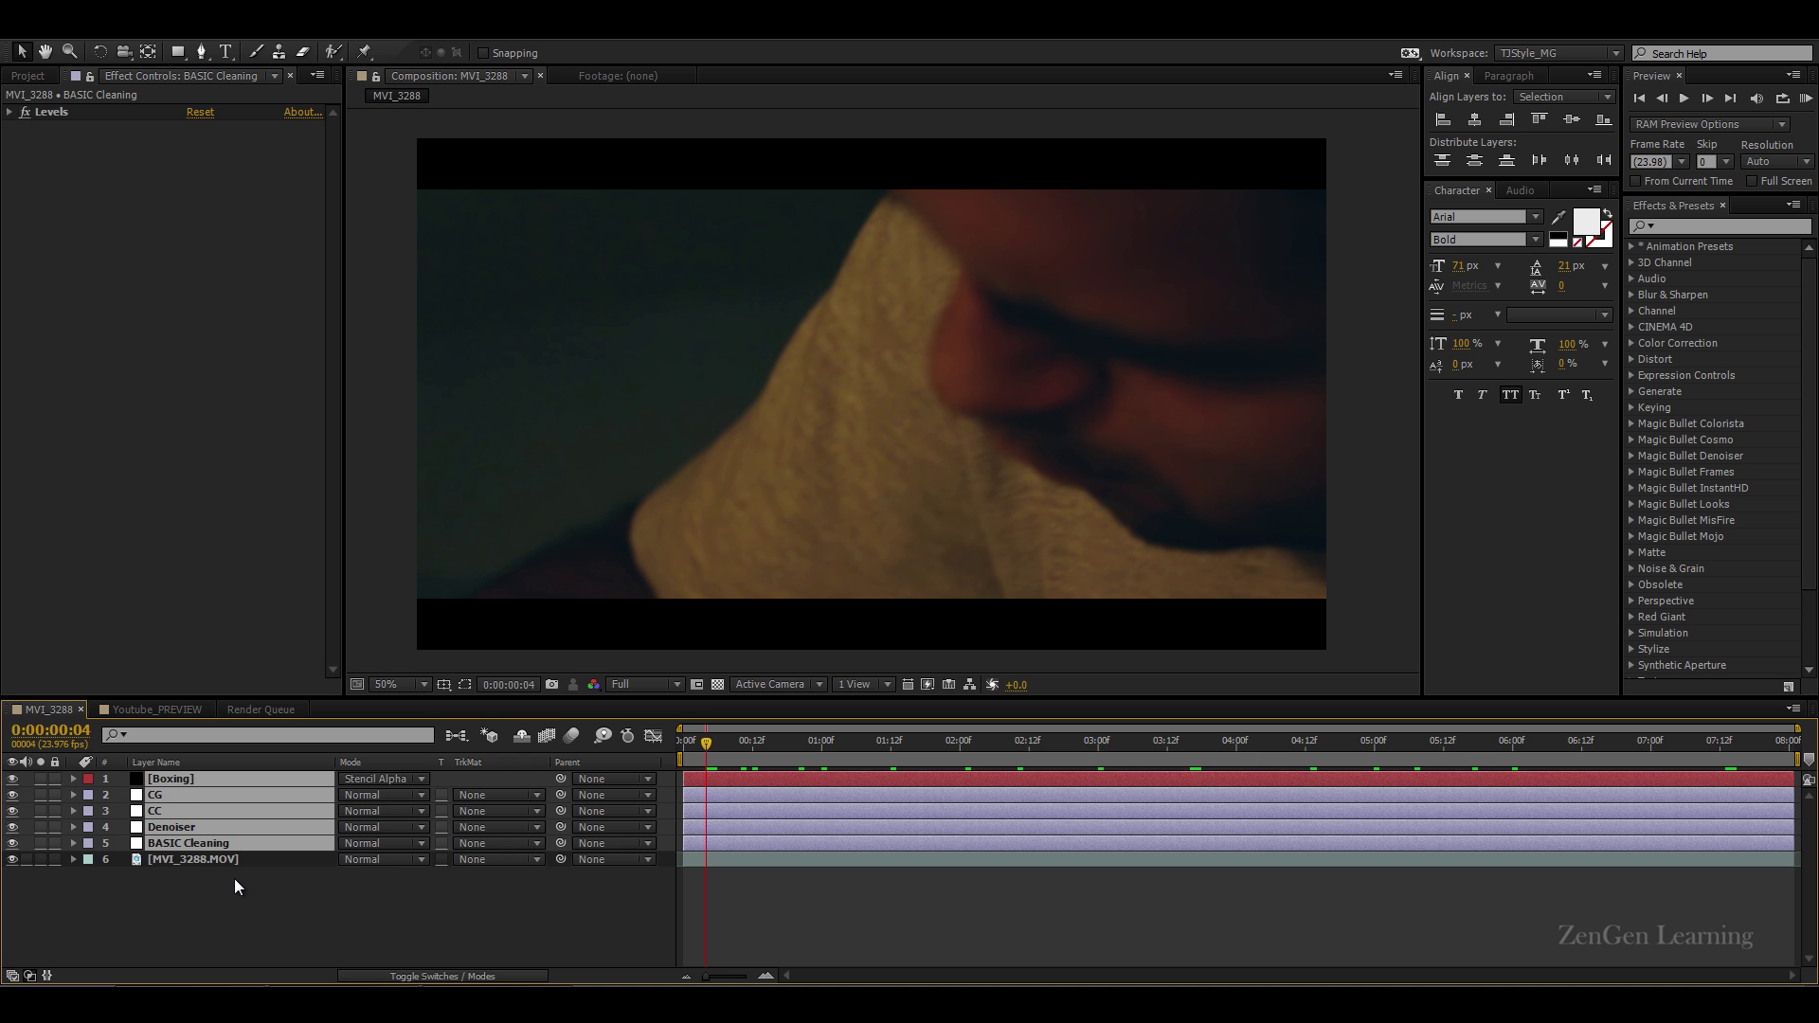
pyautogui.press('Delete')
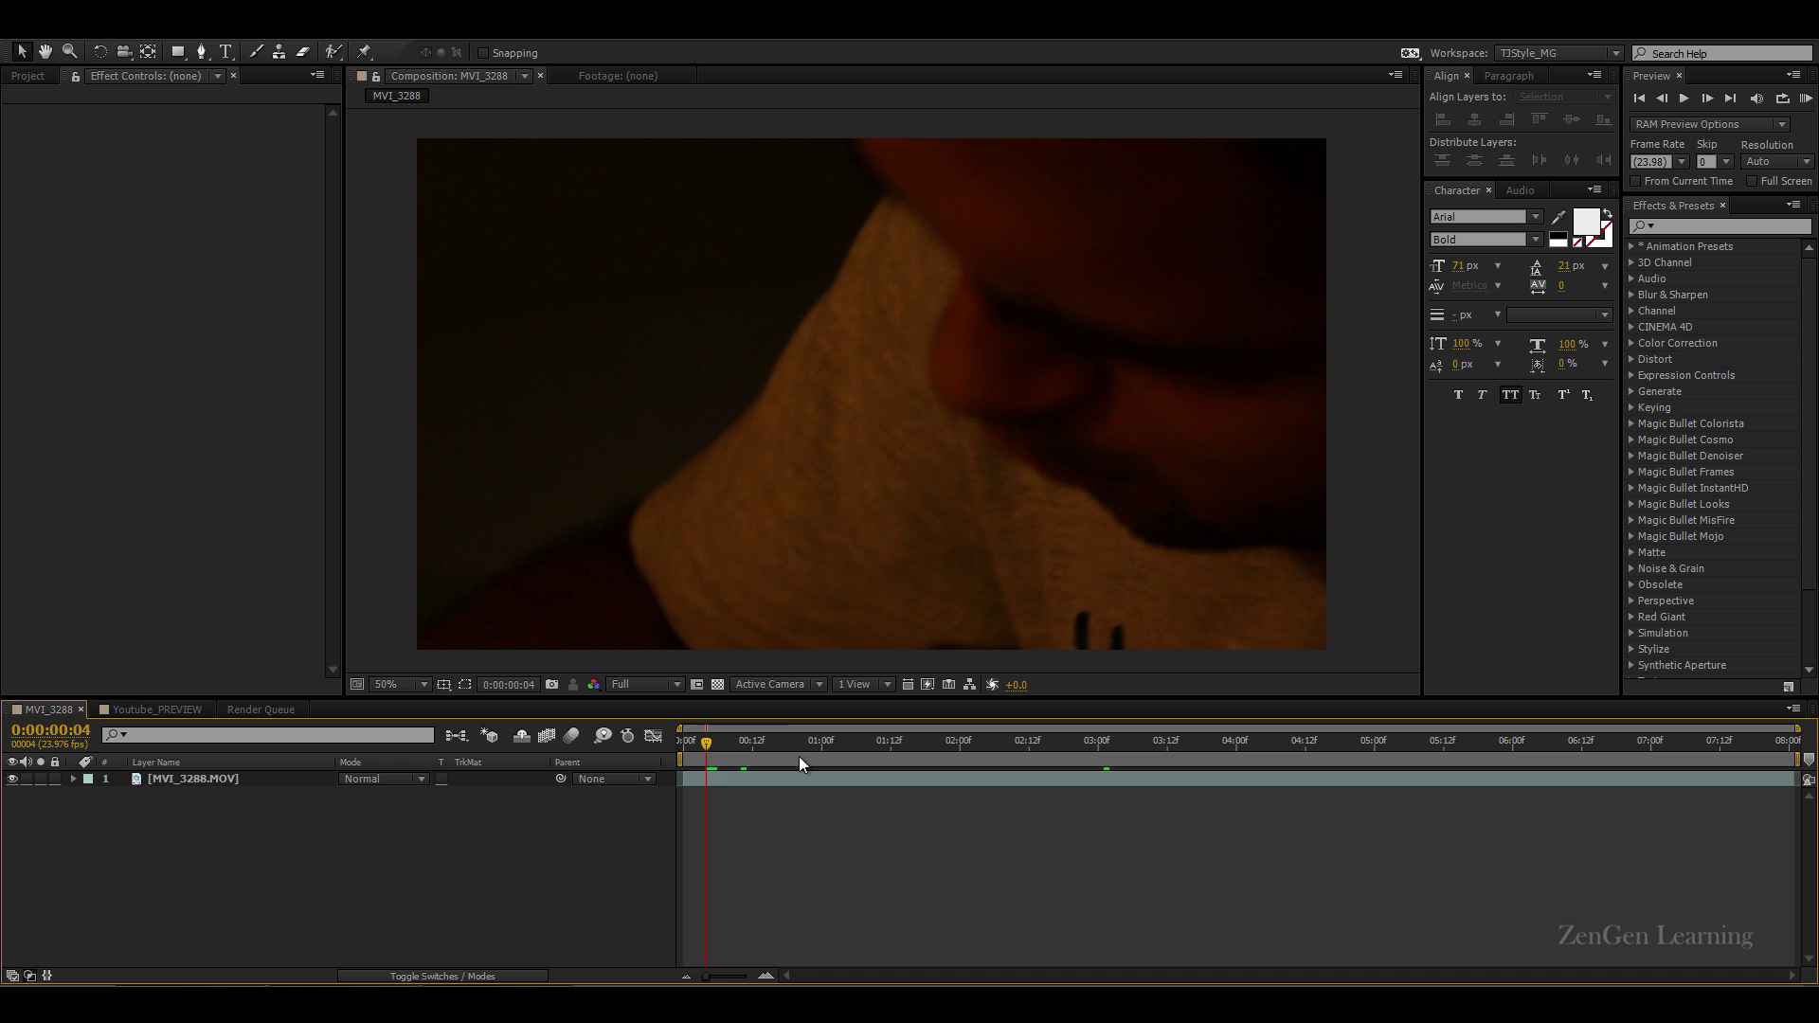
pyautogui.moveTo(800, 743); pyautogui.dragTo(1287, 739)
pyautogui.hotkey('alt', 'Tab')
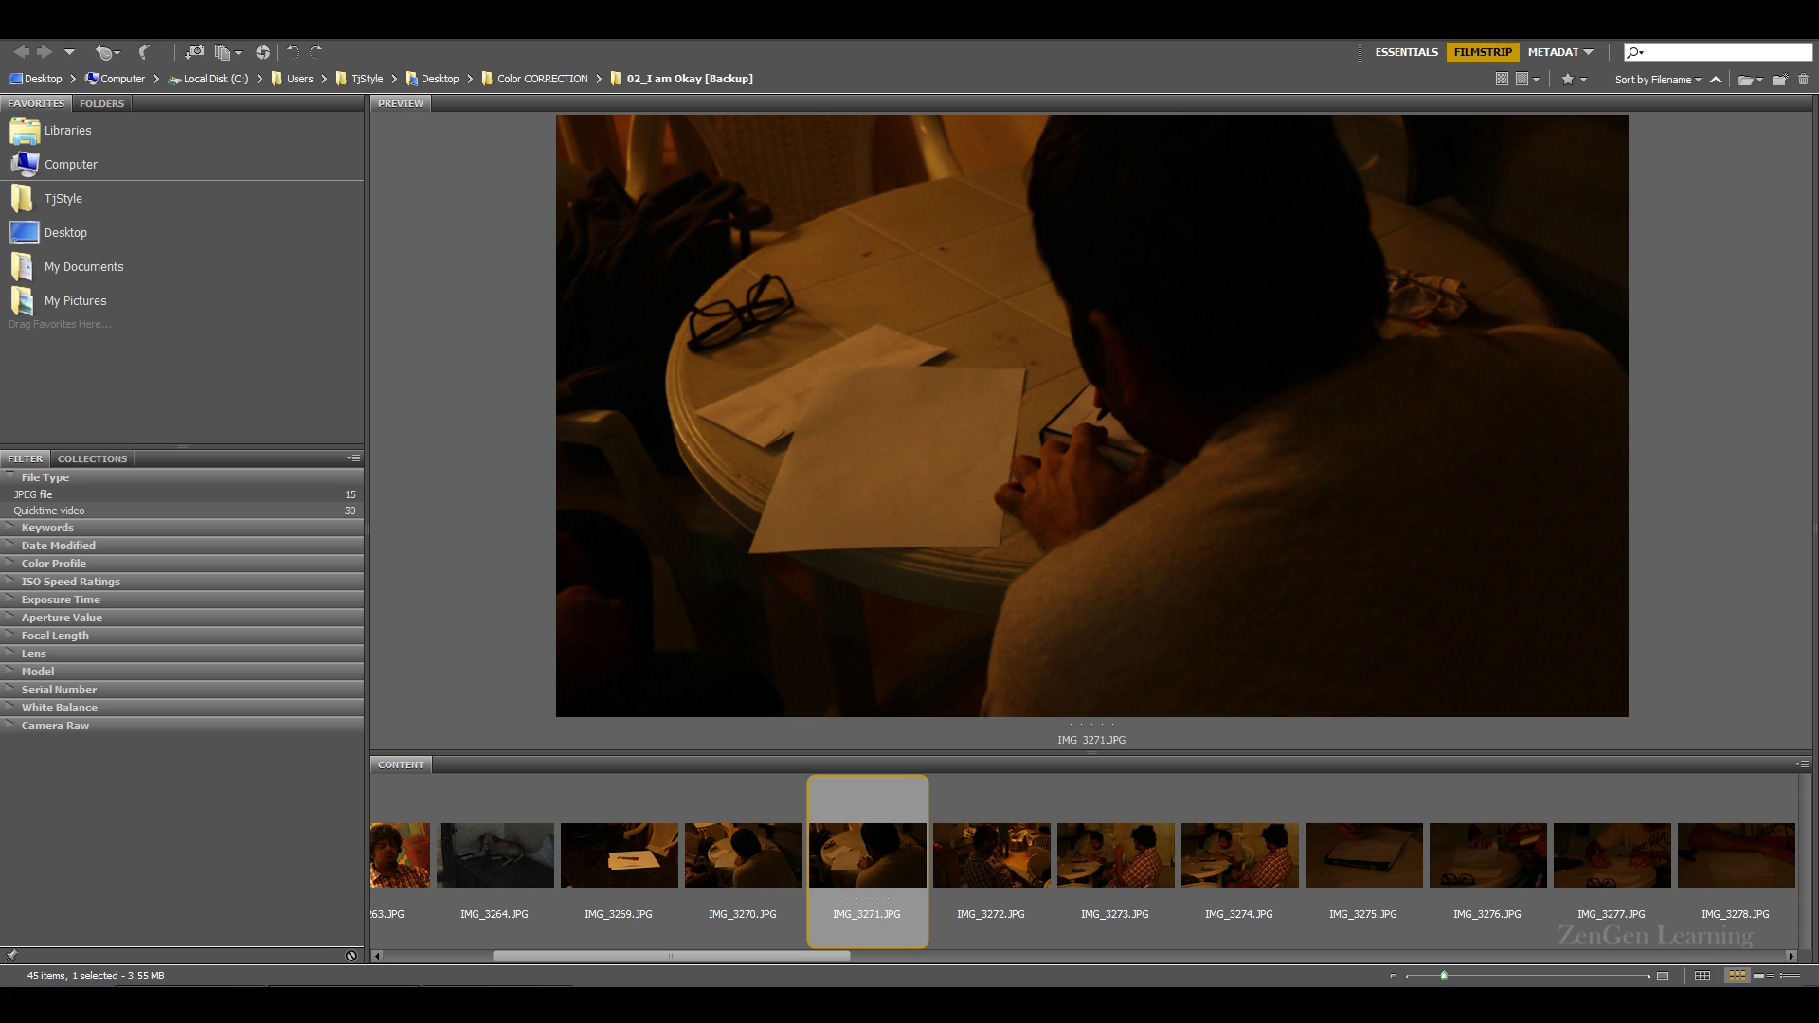
pyautogui.click(758, 868)
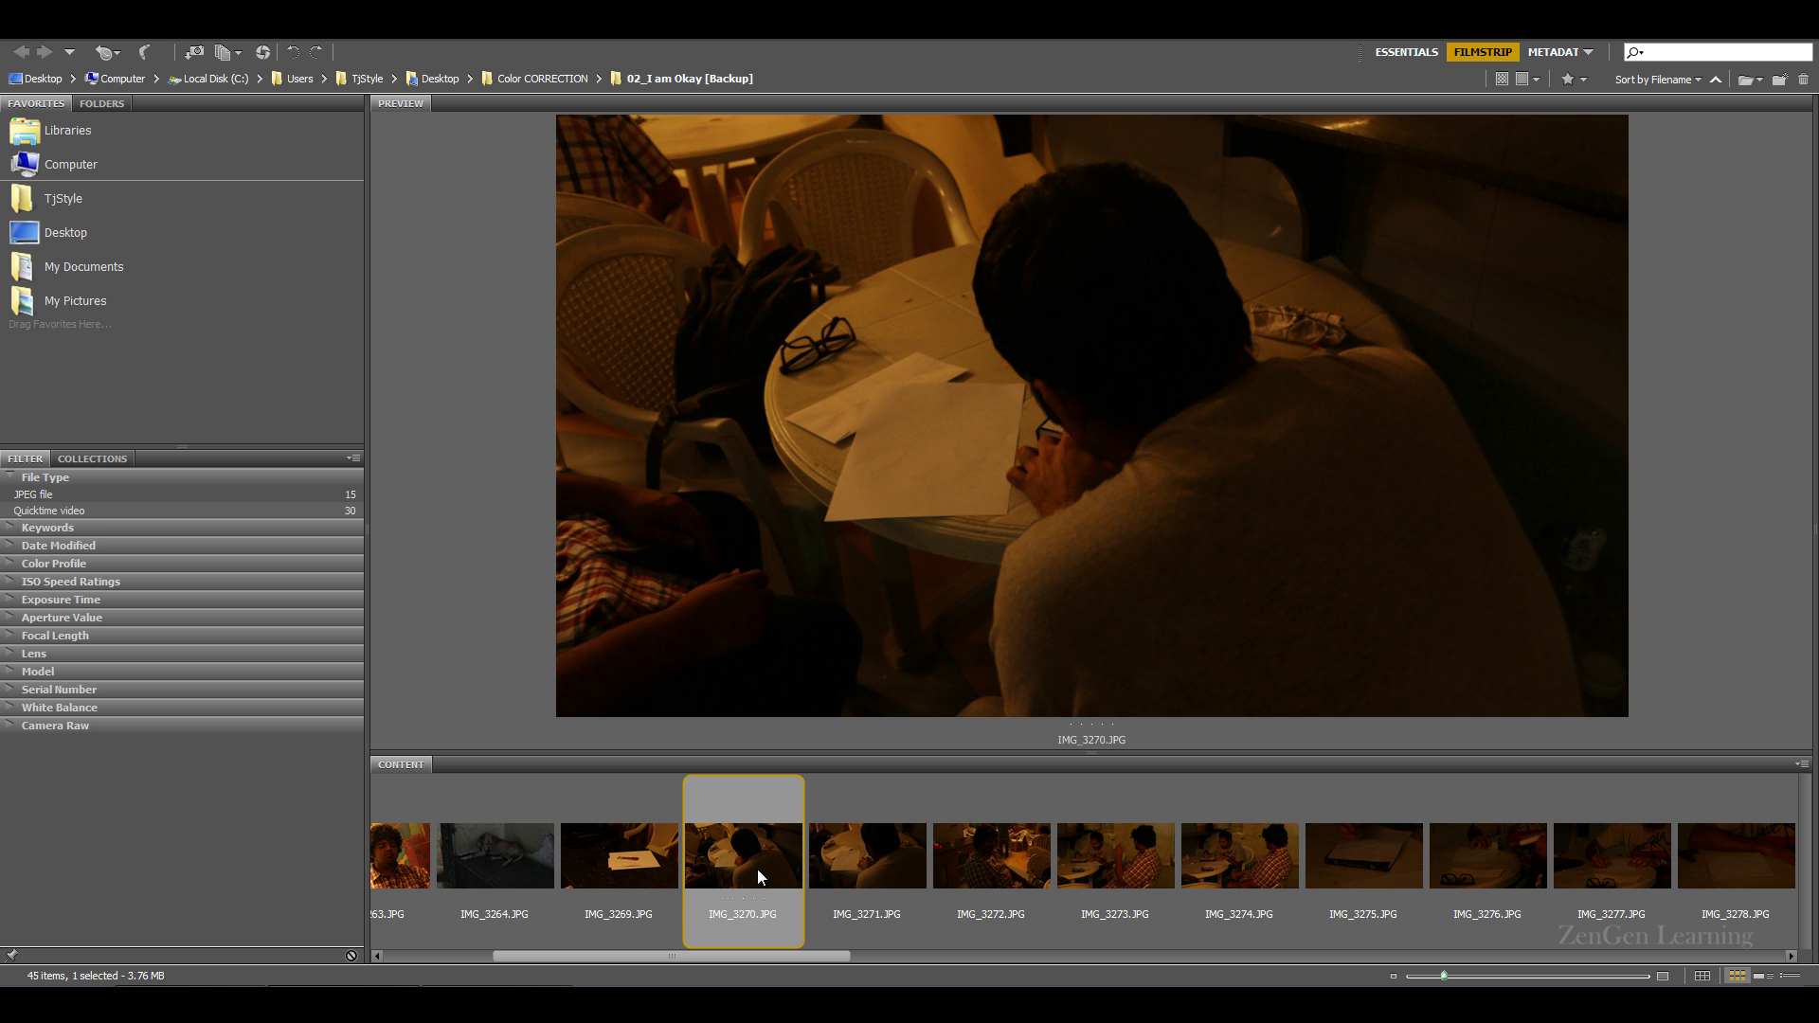
pyautogui.hotkey('alt', 'Tab')
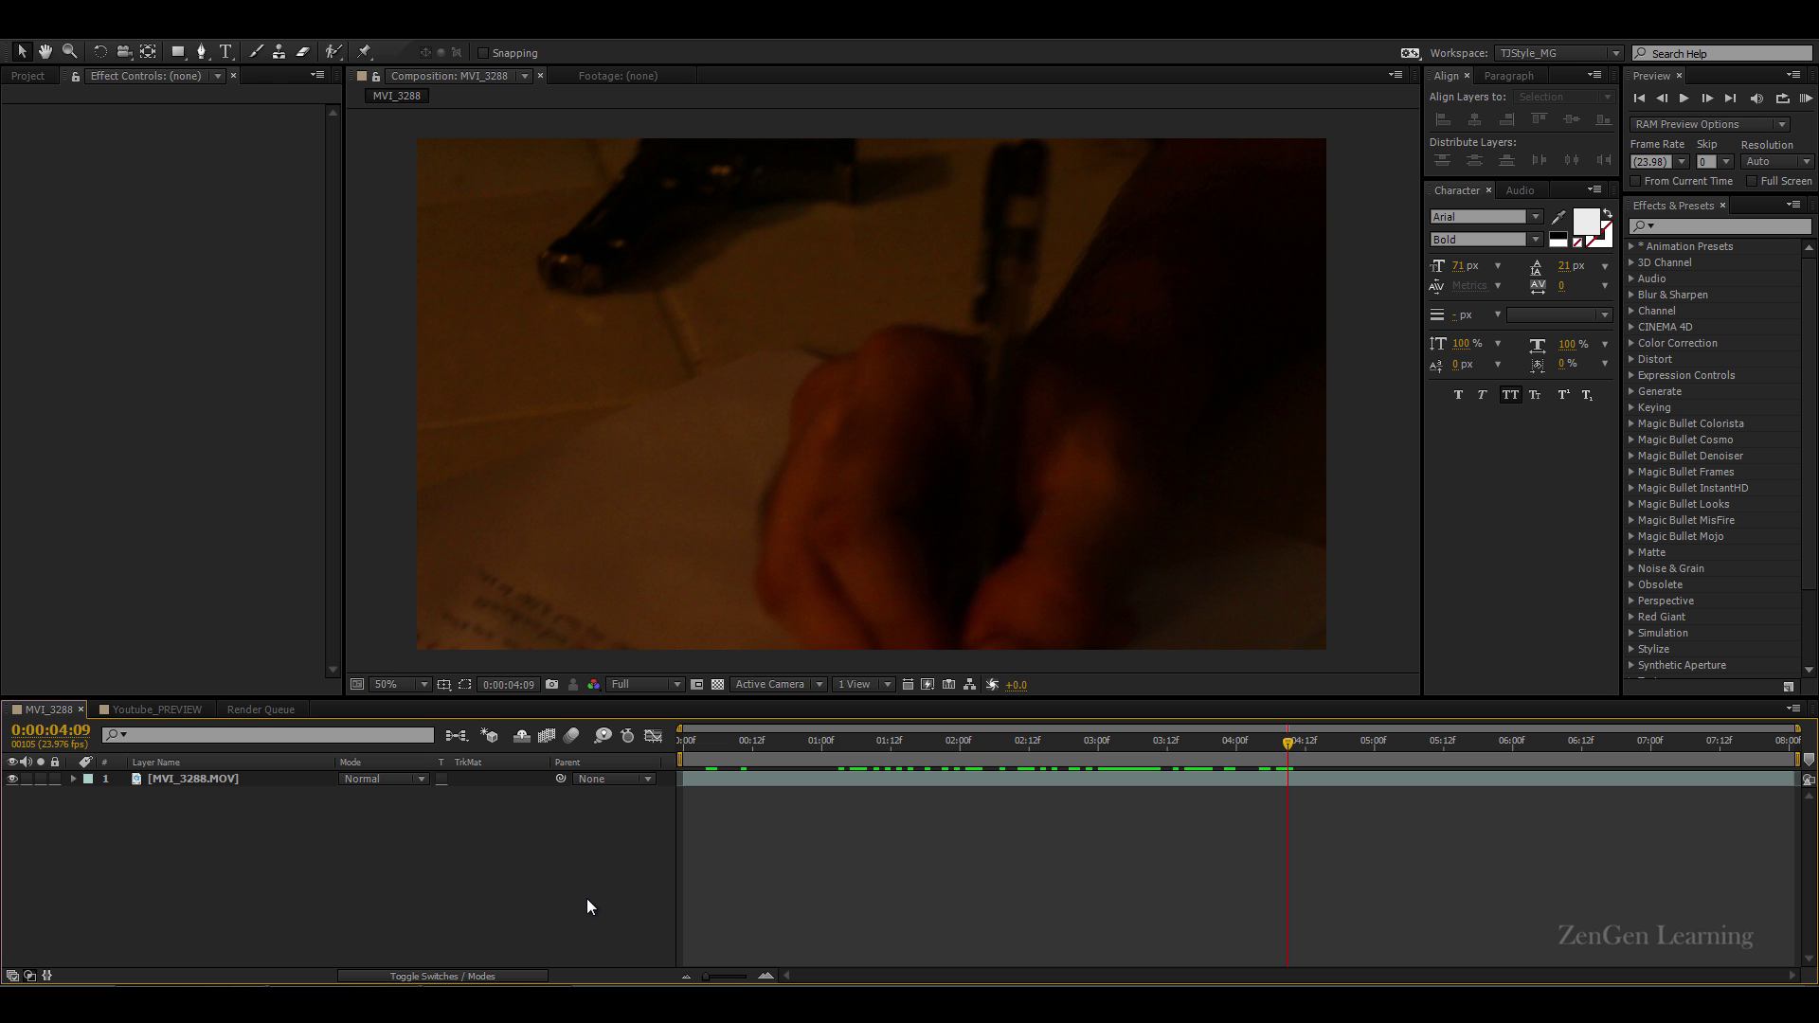
pyautogui.moveTo(865, 745); pyautogui.dragTo(688, 754)
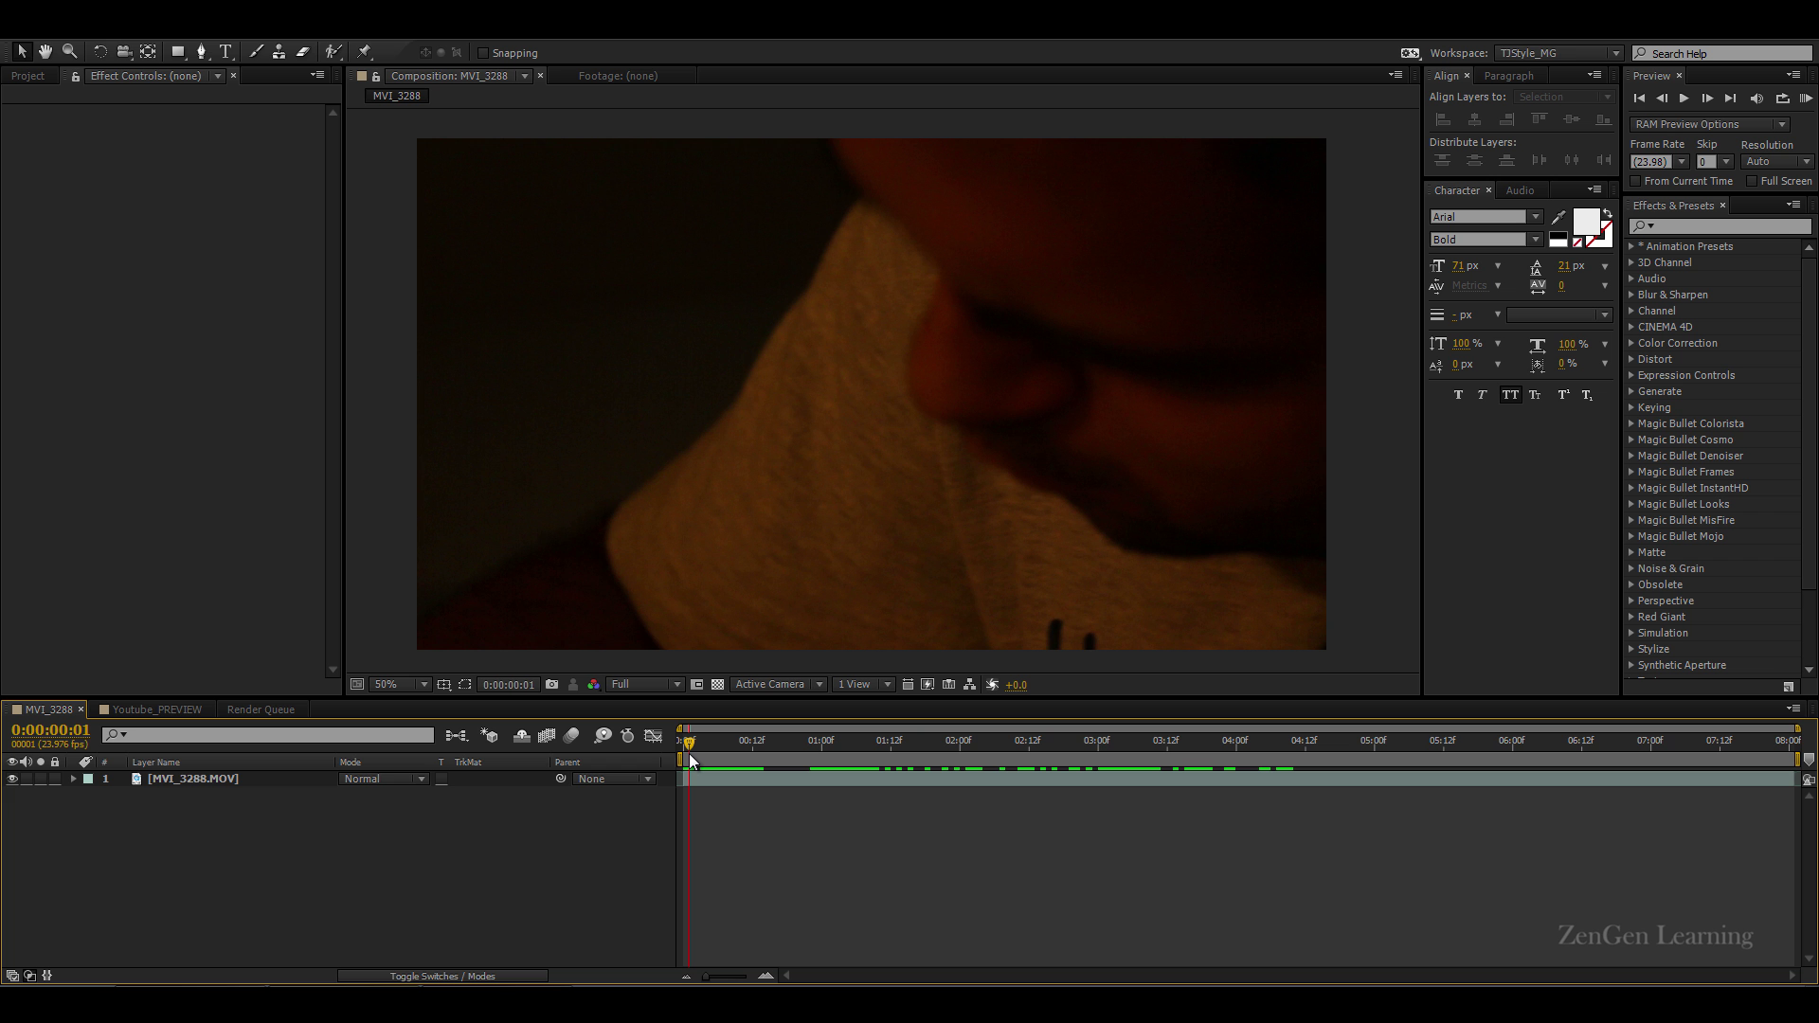
pyautogui.moveTo(689, 753); pyautogui.dragTo(1030, 751)
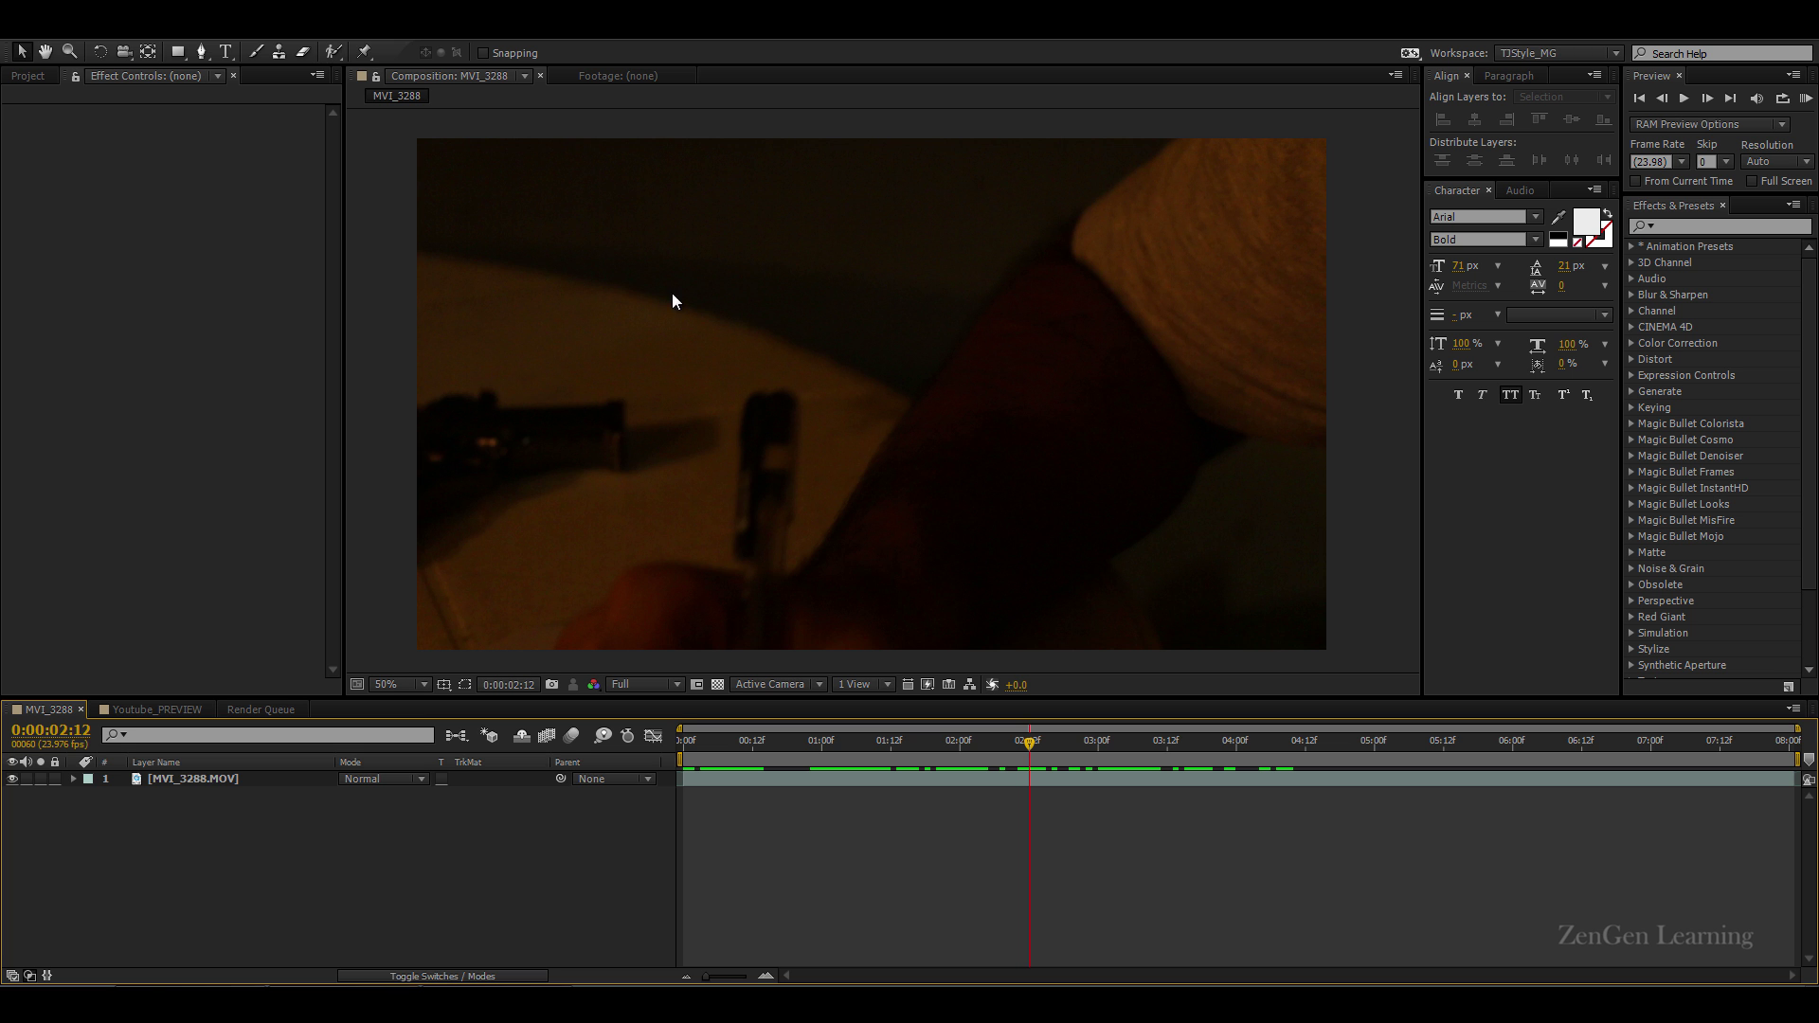
pyautogui.click(1370, 581)
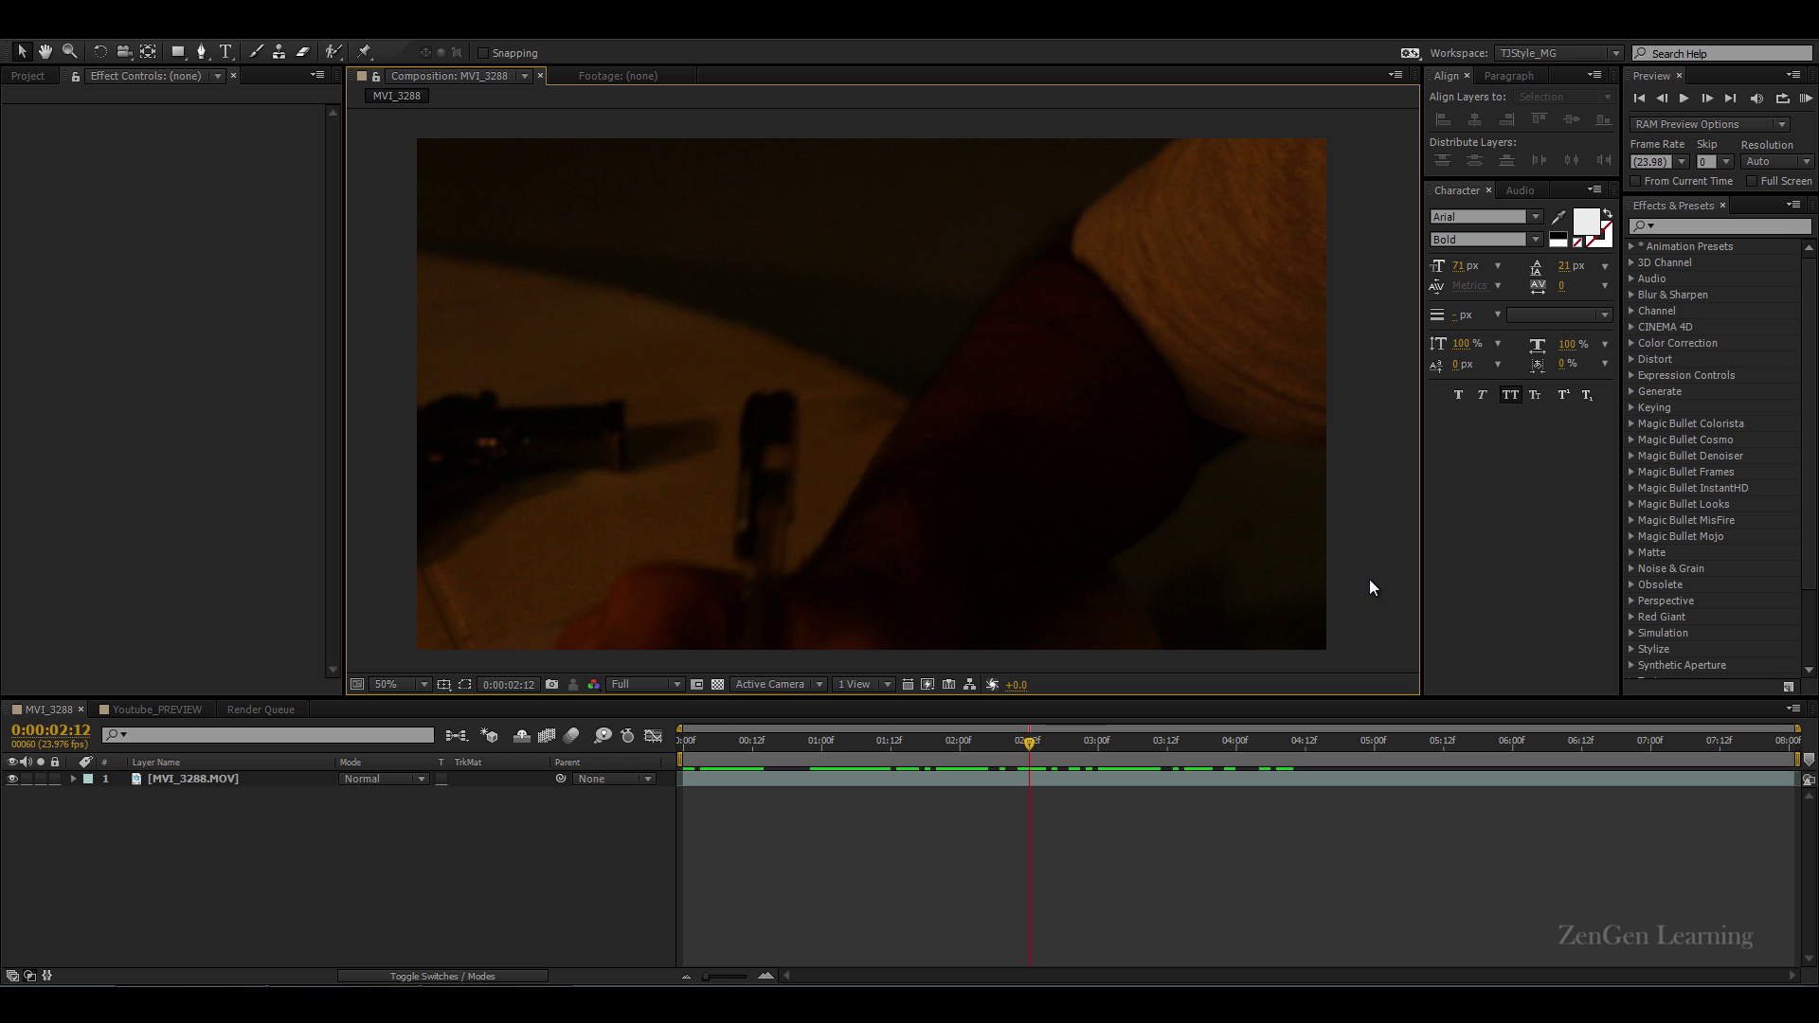
pyautogui.click(496, 858)
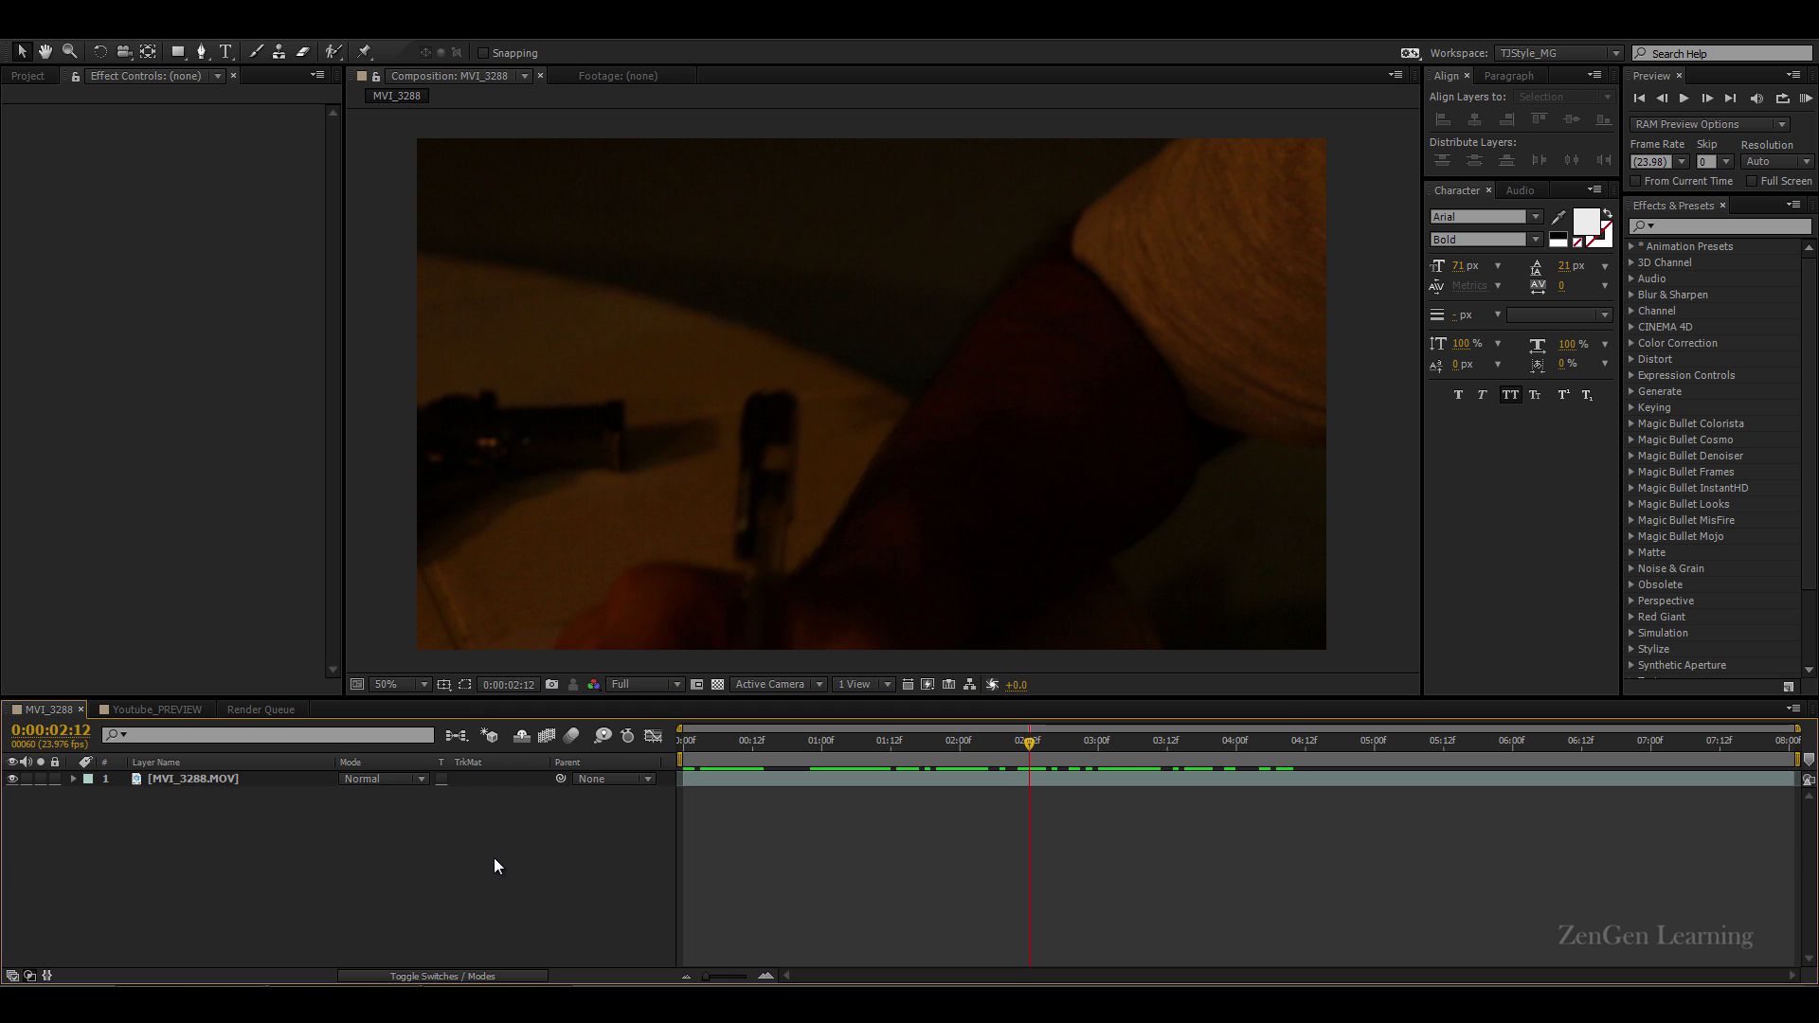
pyautogui.moveTo(1032, 740); pyautogui.dragTo(891, 740)
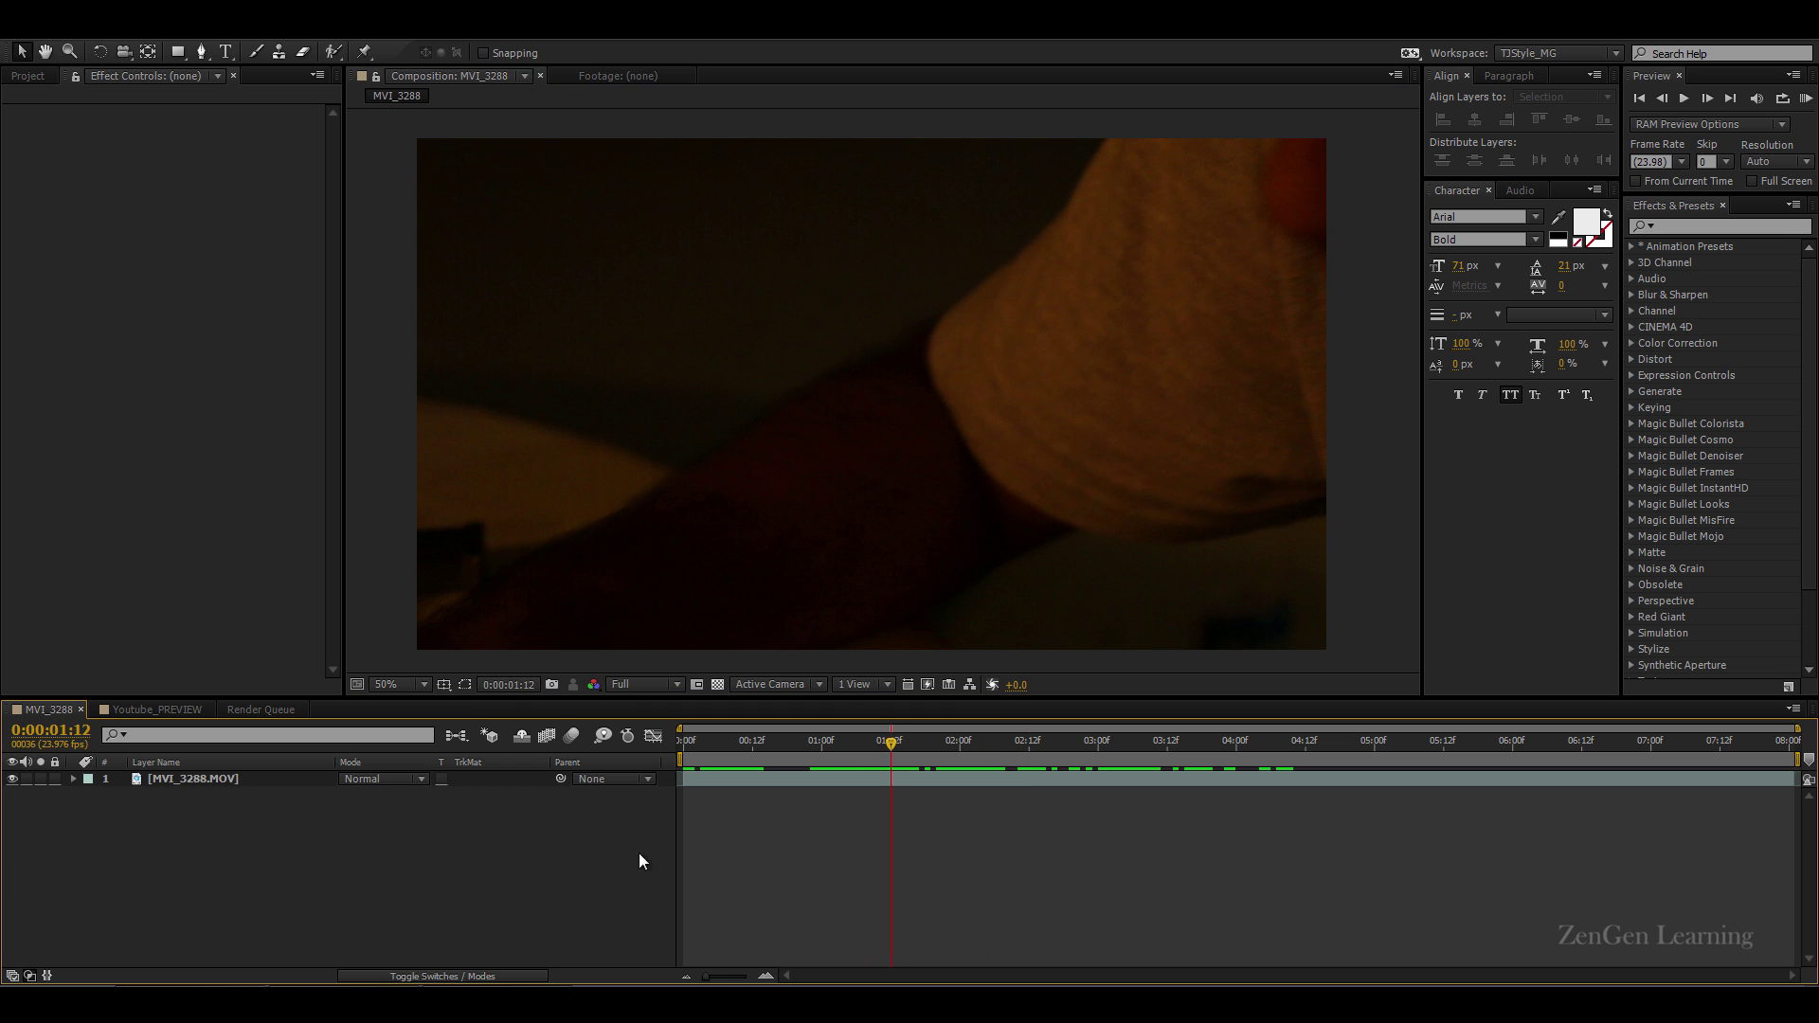
# Step: Add a new adjustment layer above the footage named 'Basic CLEANING'
pyautogui.hotkey('ctrl', 'alt', 'y')
pyautogui.press('Return')
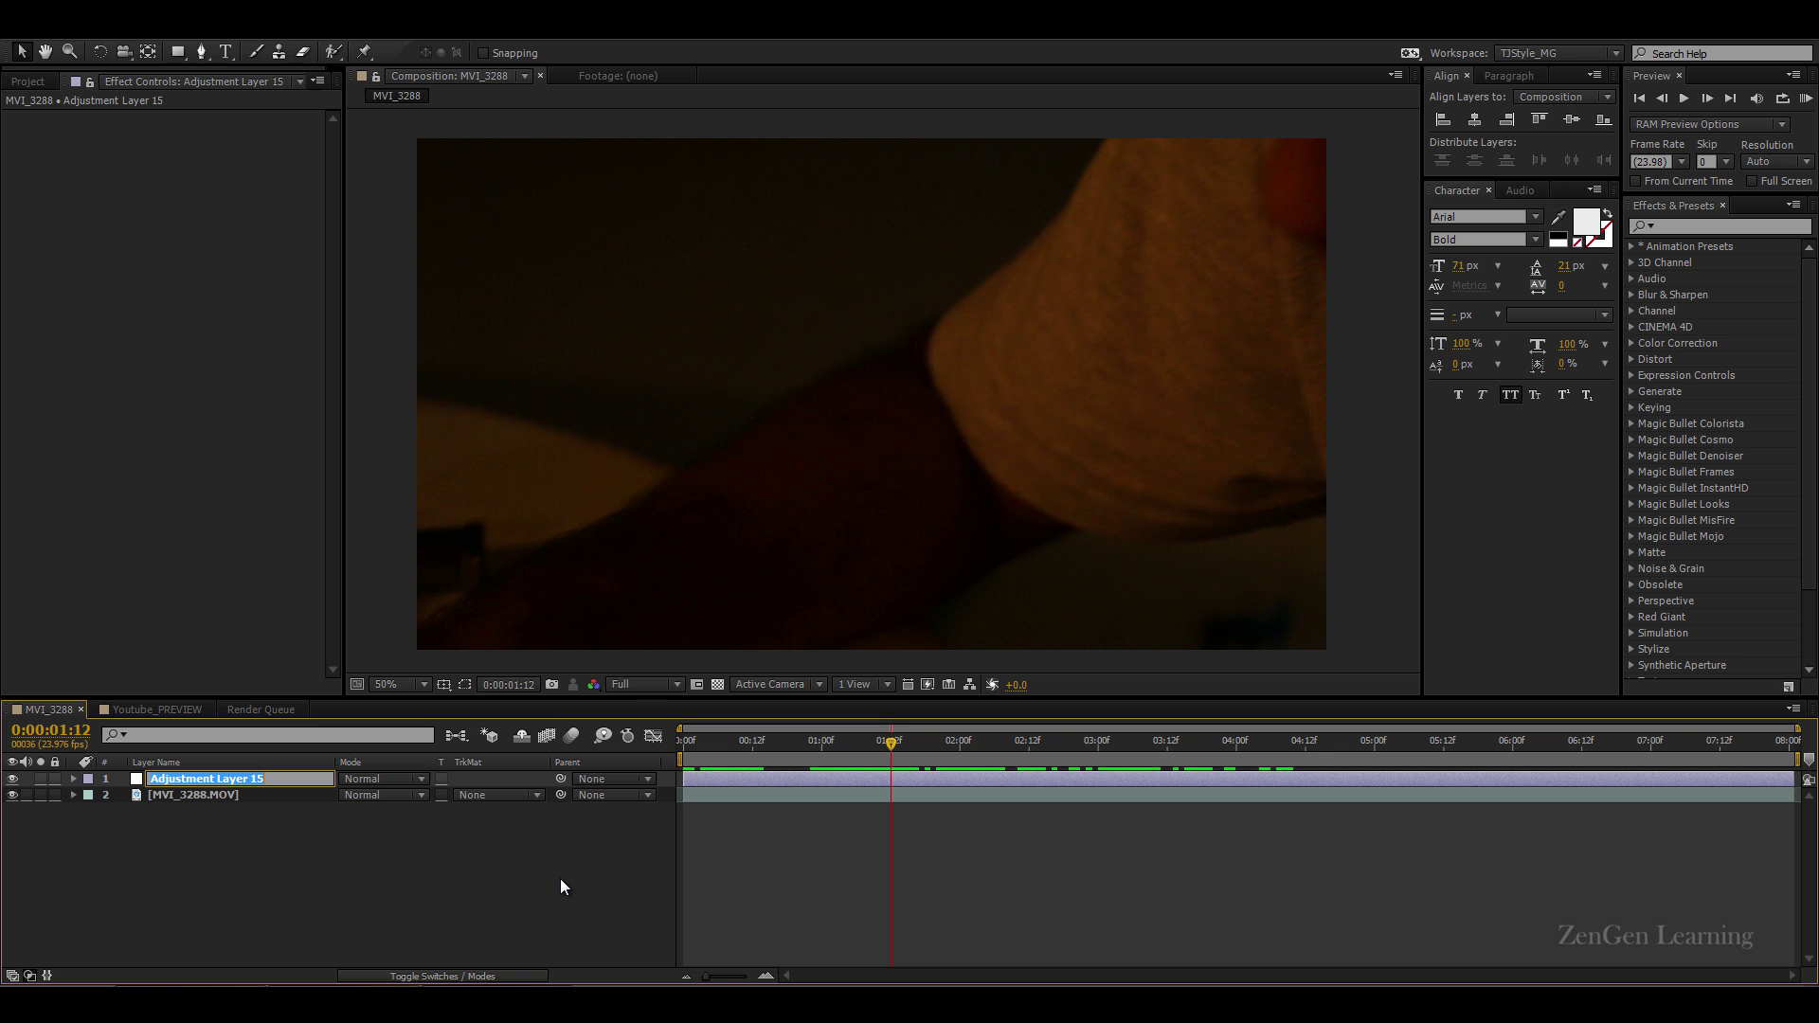
pyautogui.write('Basic CLEANING')
pyautogui.press('Return')
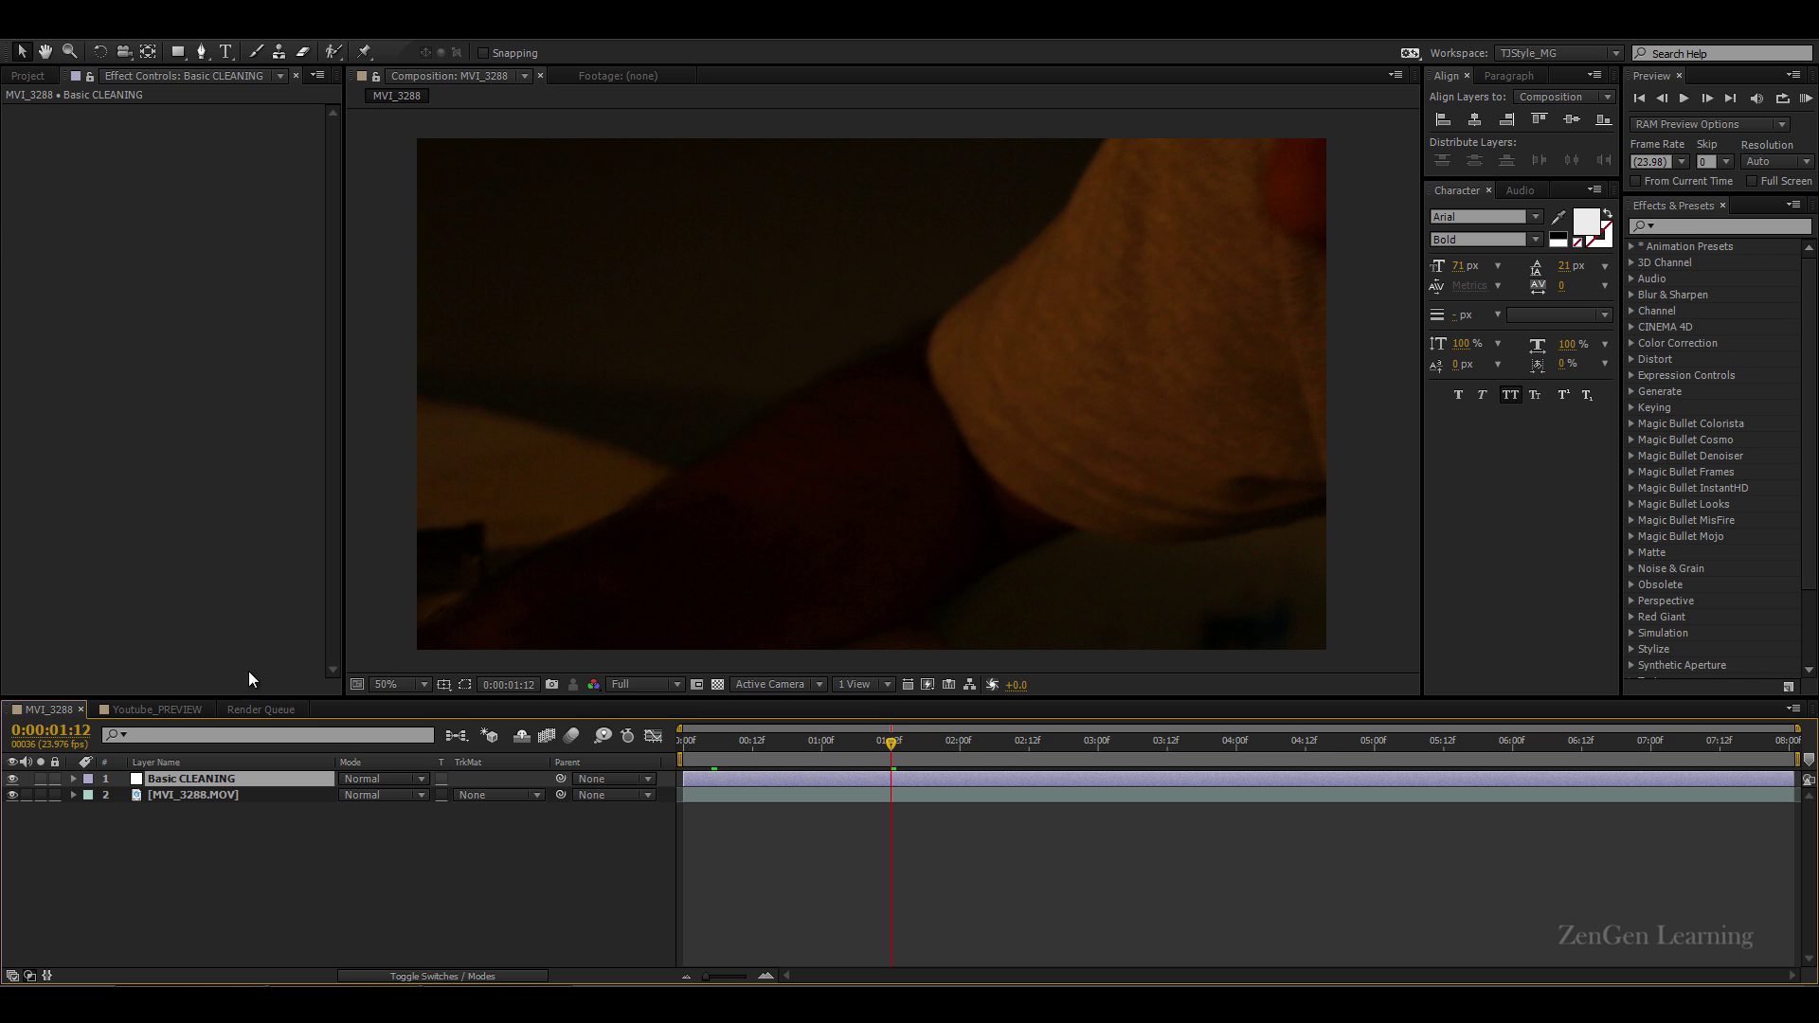
# Step: Apply Levels with Output Black 21 and Input White 221, then check other frames
pyautogui.click(1699, 228)
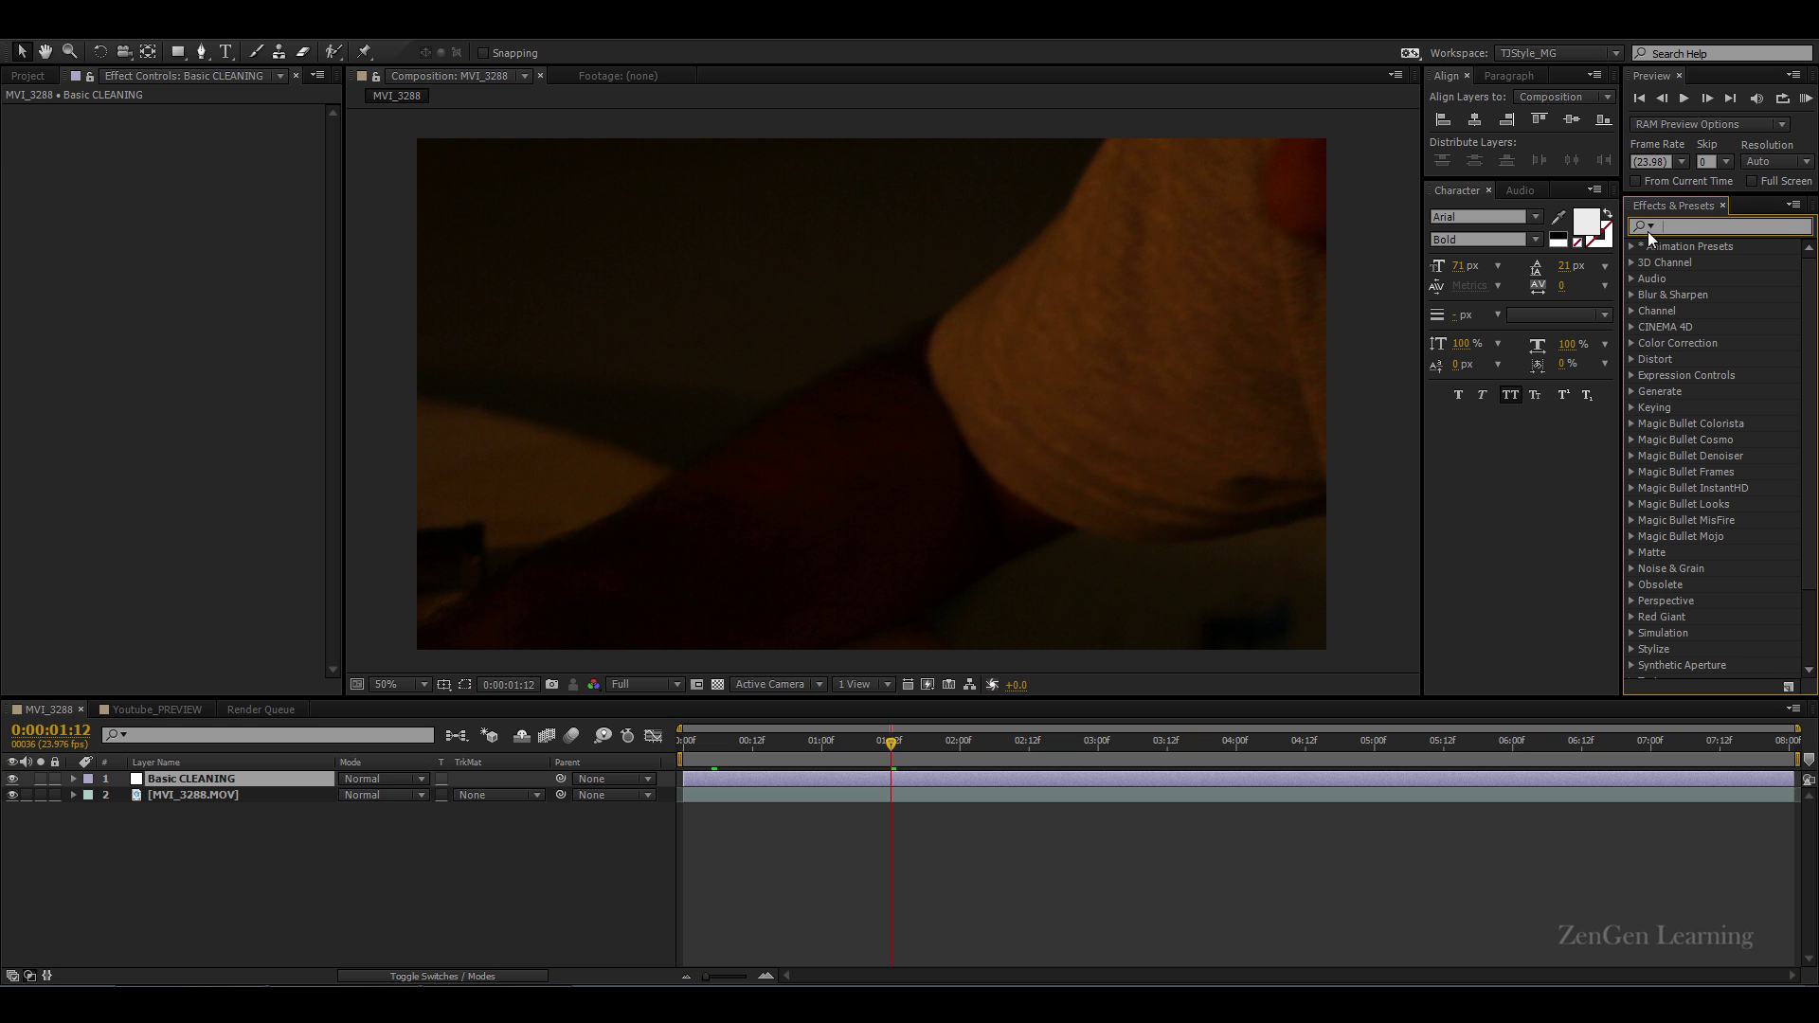
pyautogui.rightClick(182, 780)
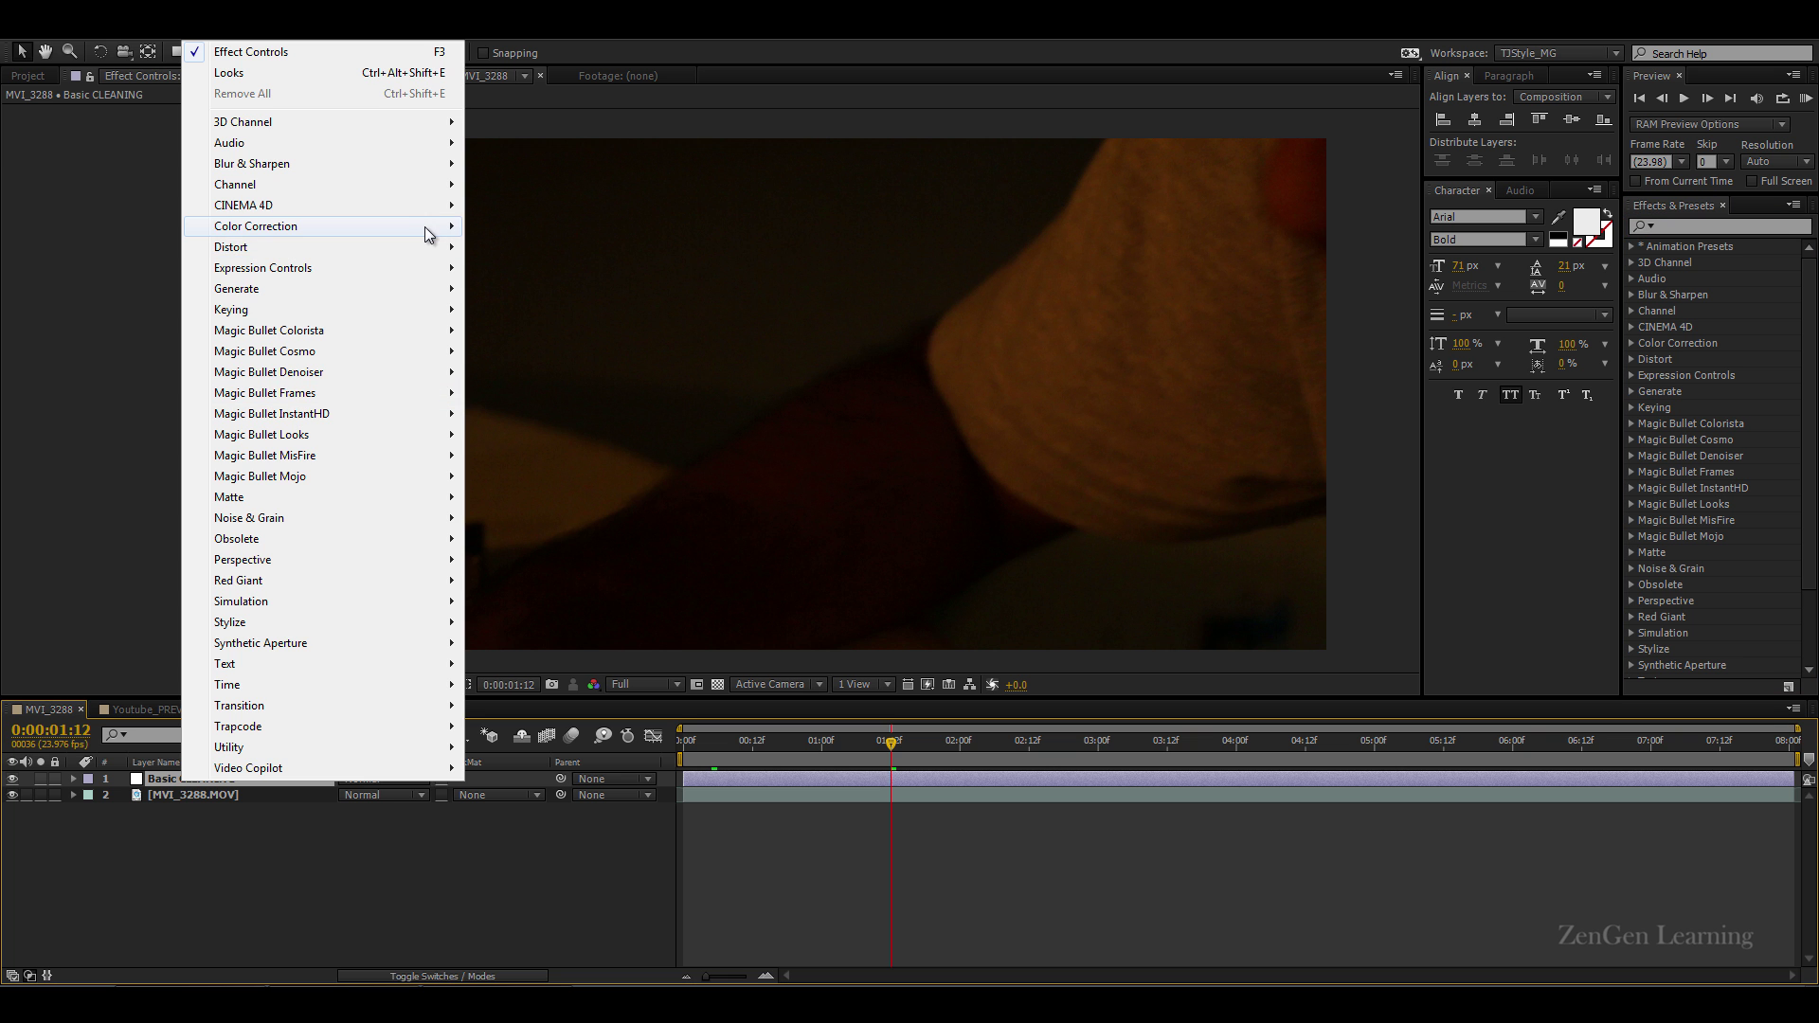
pyautogui.moveTo(426, 227)
pyautogui.click(528, 730)
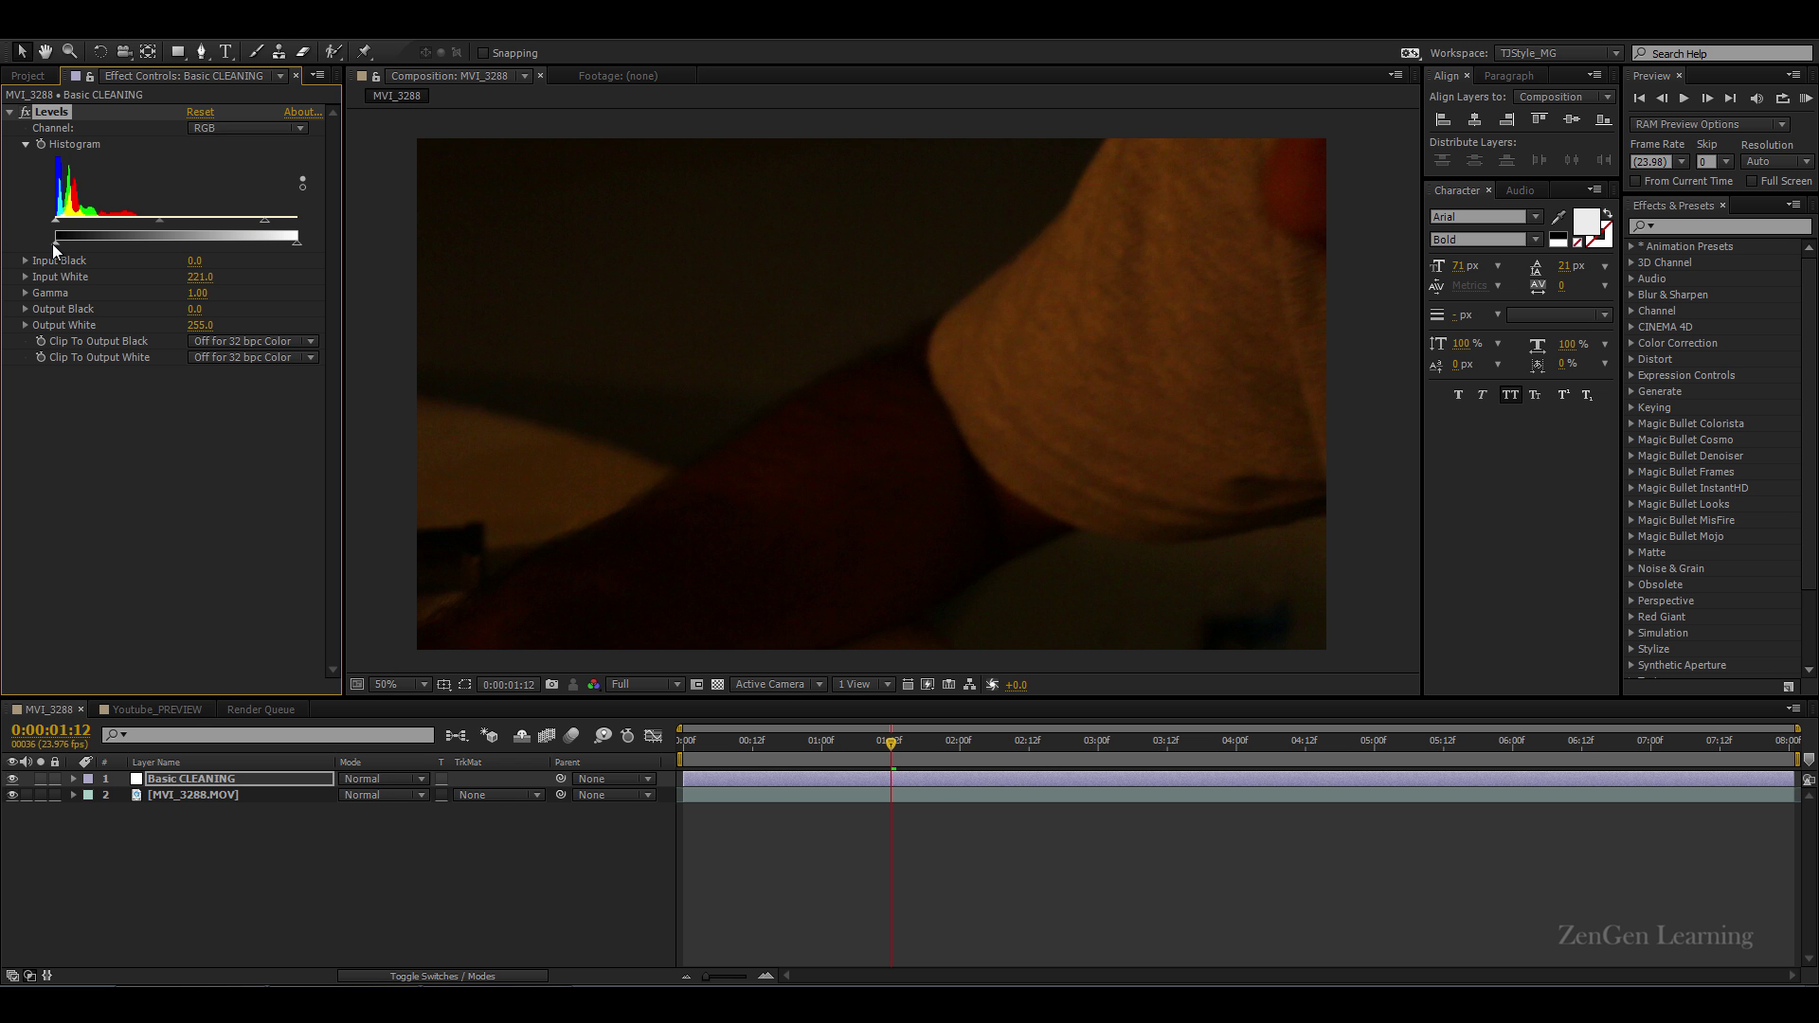
pyautogui.moveTo(65, 243); pyautogui.dragTo(70, 242)
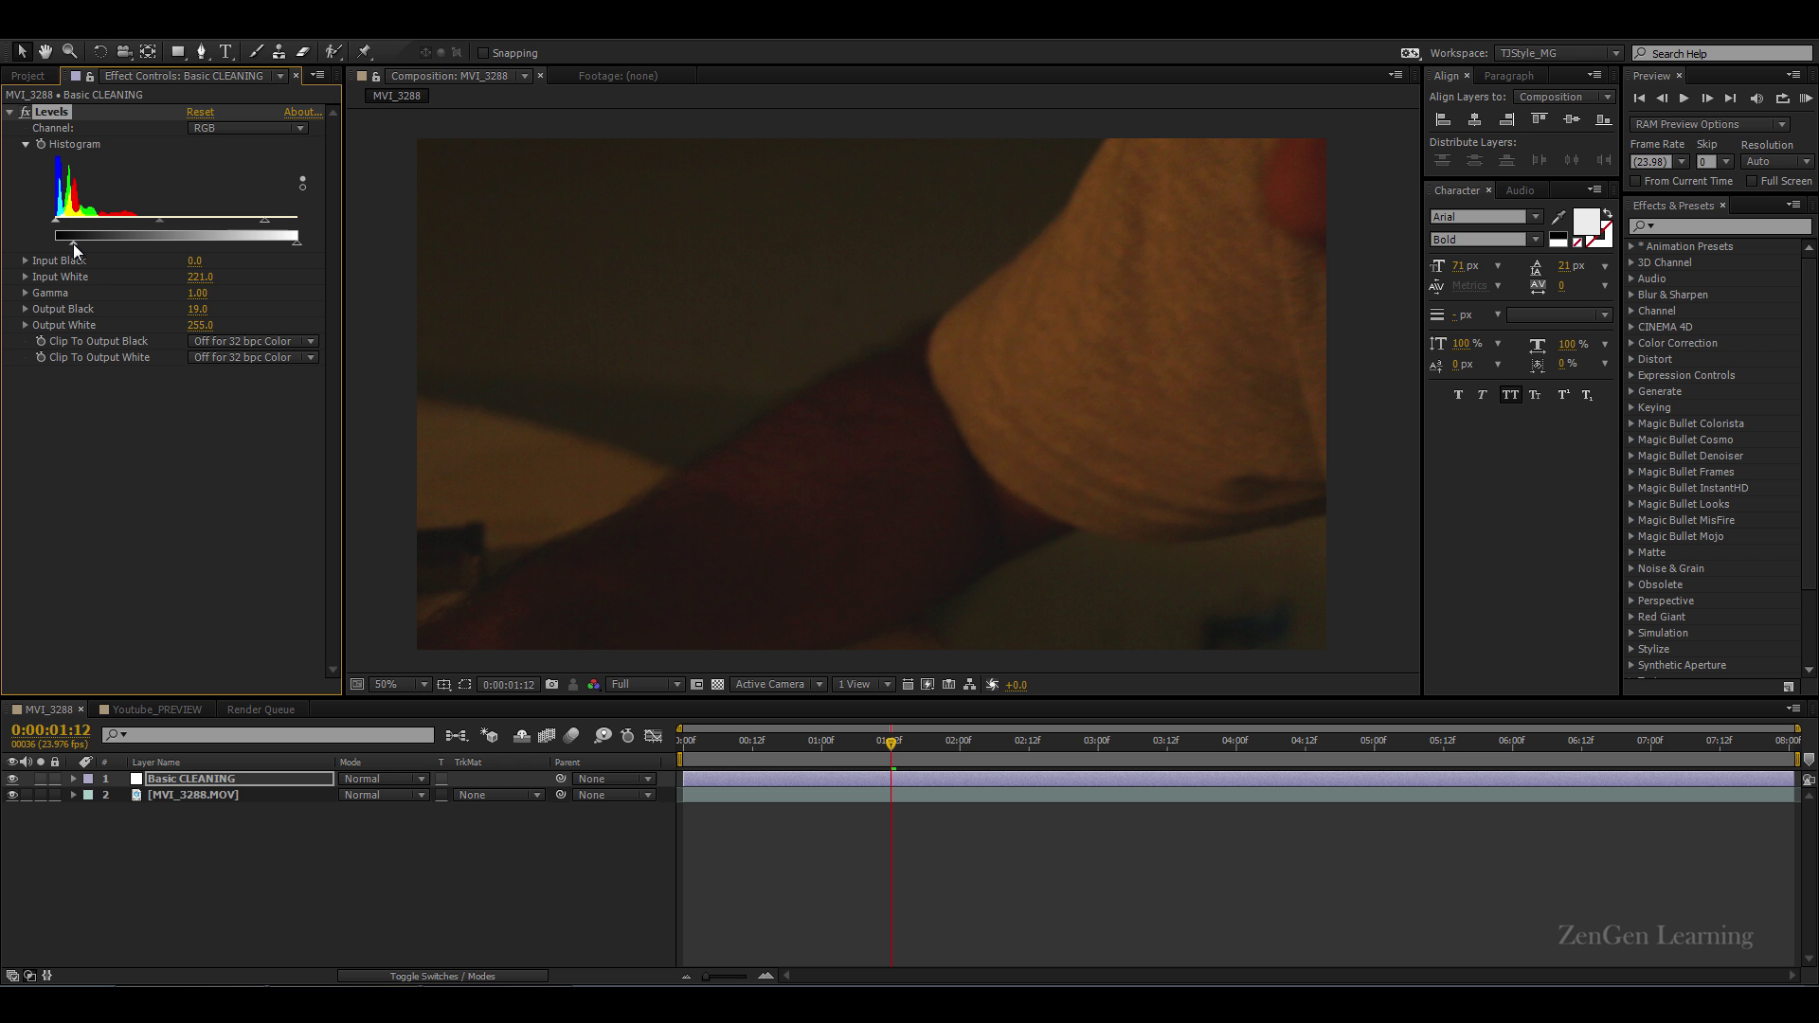
pyautogui.press('.')
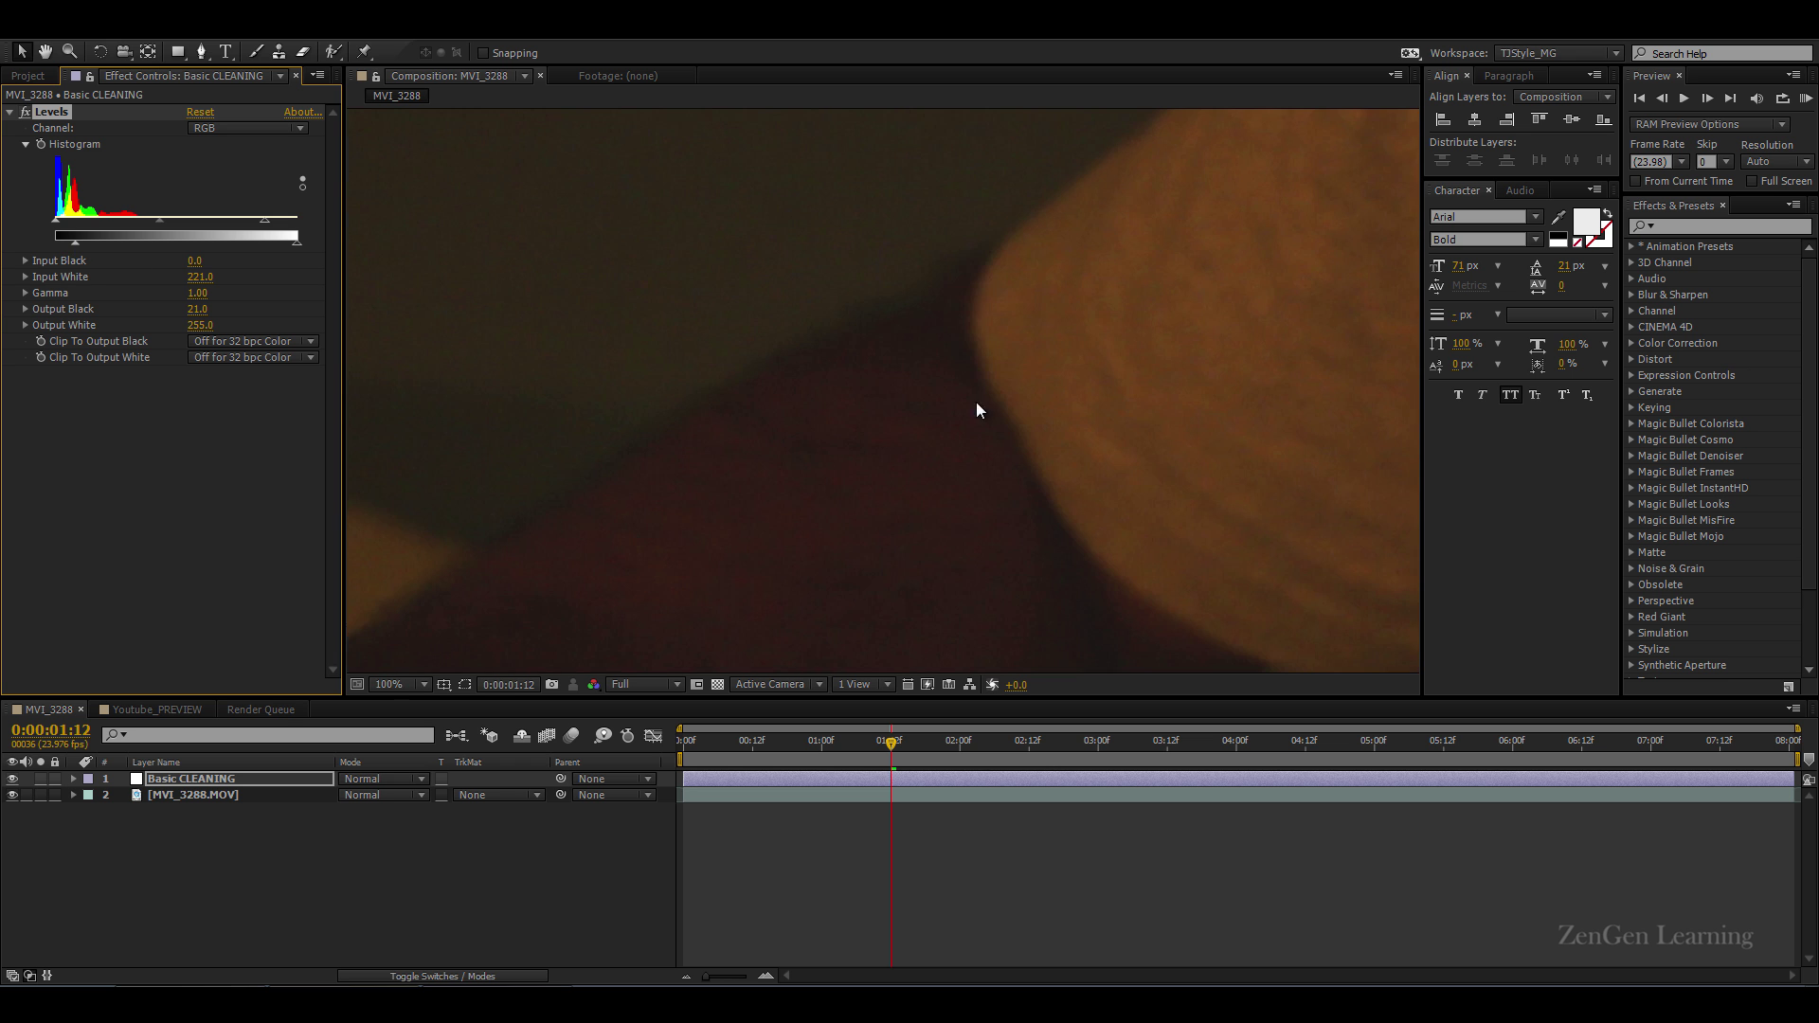
pyautogui.press(',')
pyautogui.moveTo(815, 753); pyautogui.dragTo(1165, 754)
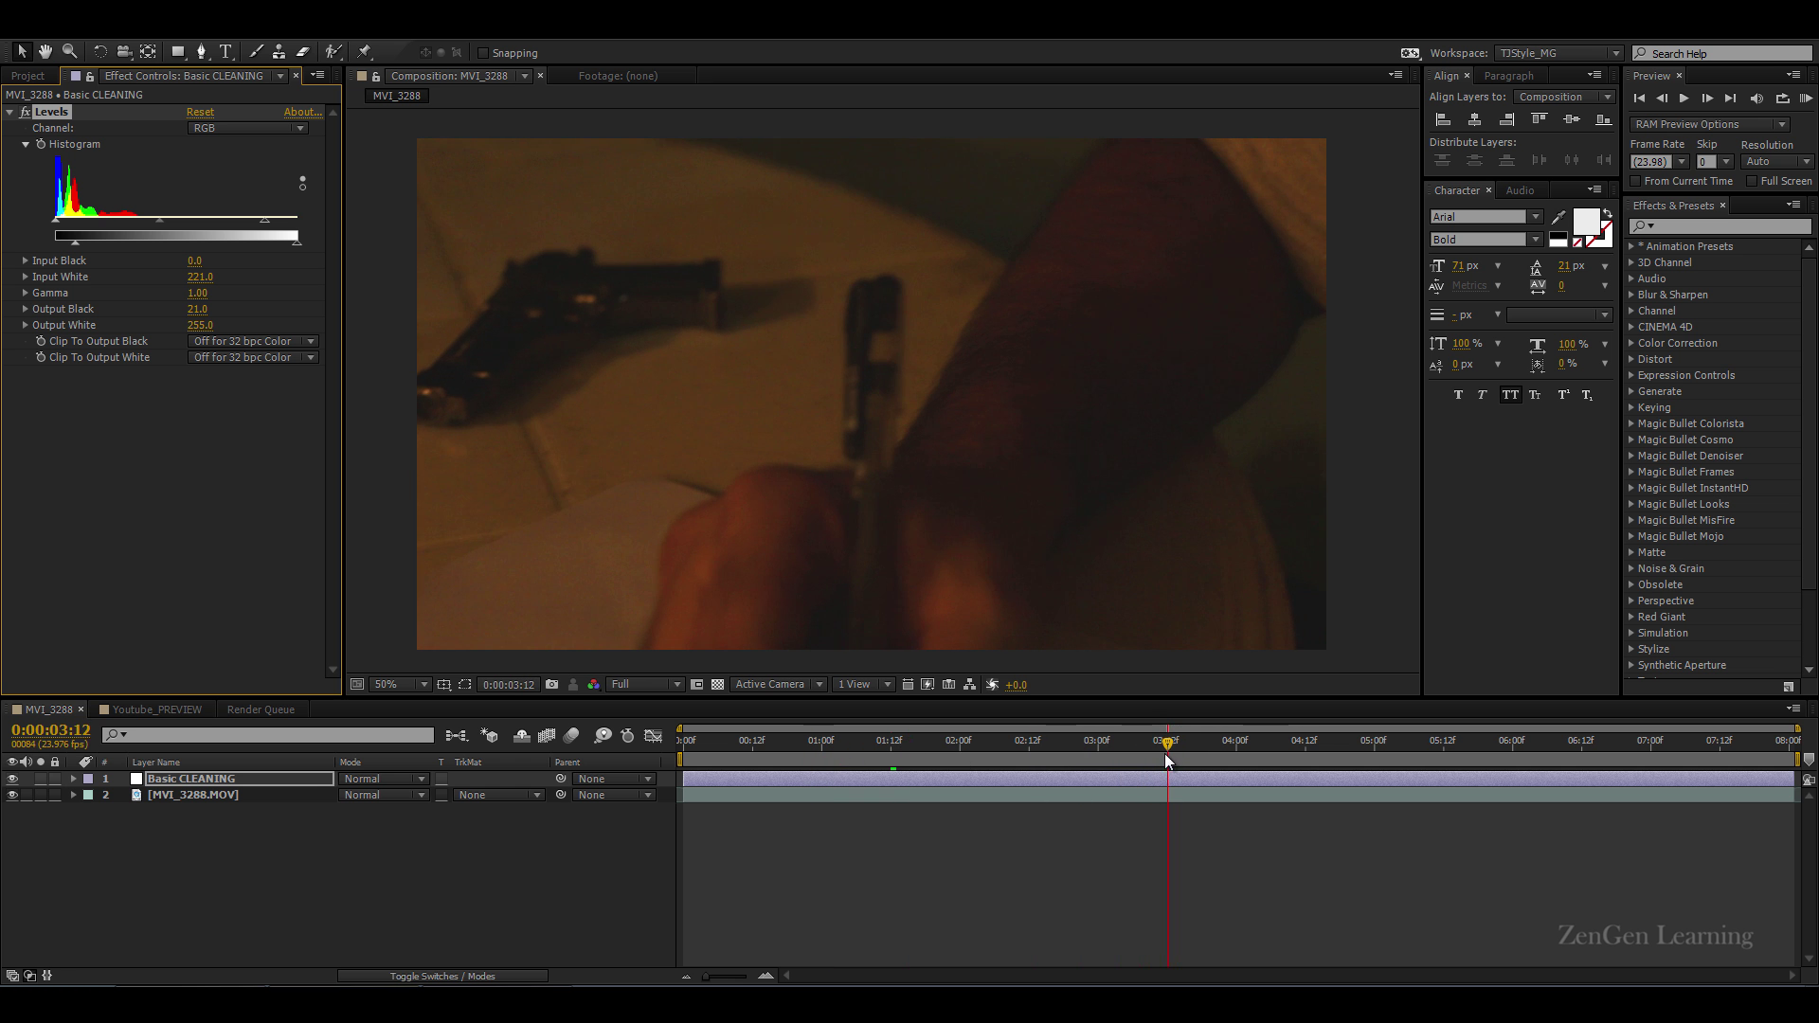
# Step: Compare Levels on and off, then set Output Black 29, Input White 216 and Gamma 1.14
pyautogui.click(26, 112)
pyautogui.click(26, 112)
pyautogui.moveTo(81, 245); pyautogui.dragTo(77, 243)
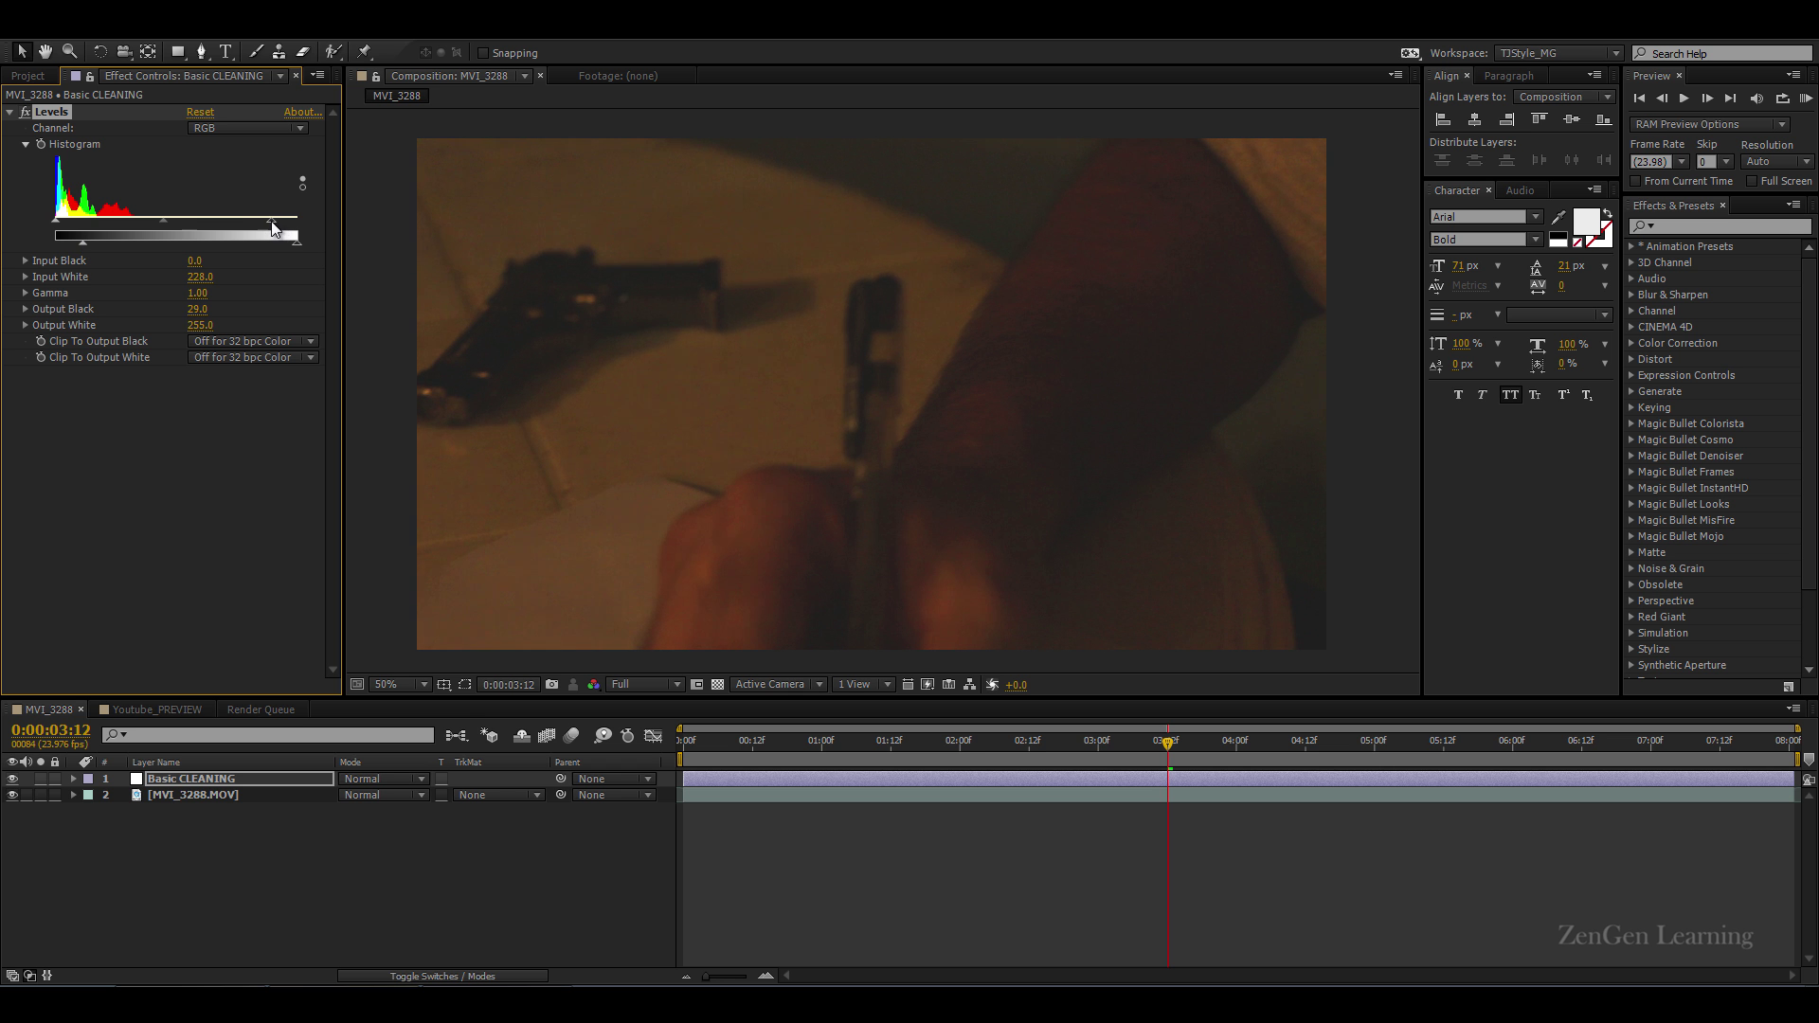
pyautogui.moveTo(263, 220); pyautogui.dragTo(260, 219)
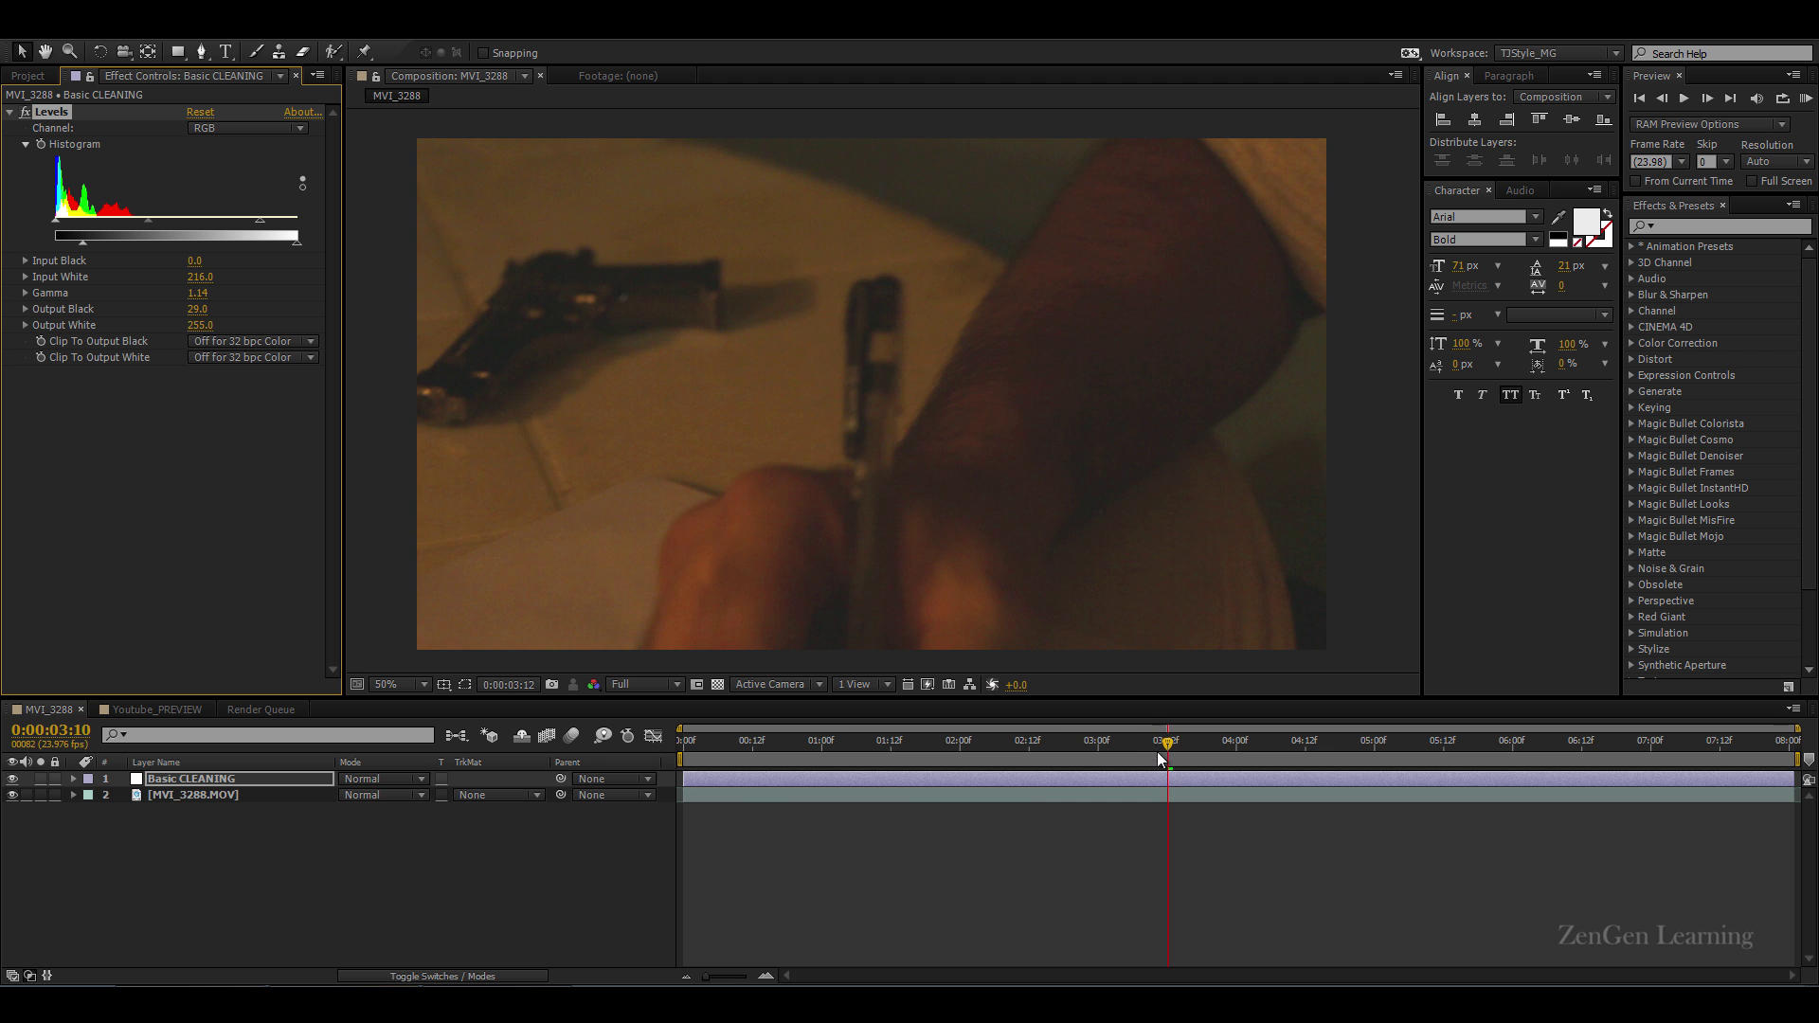
pyautogui.moveTo(1168, 749); pyautogui.dragTo(1357, 740)
pyautogui.moveTo(1486, 737); pyautogui.dragTo(732, 759)
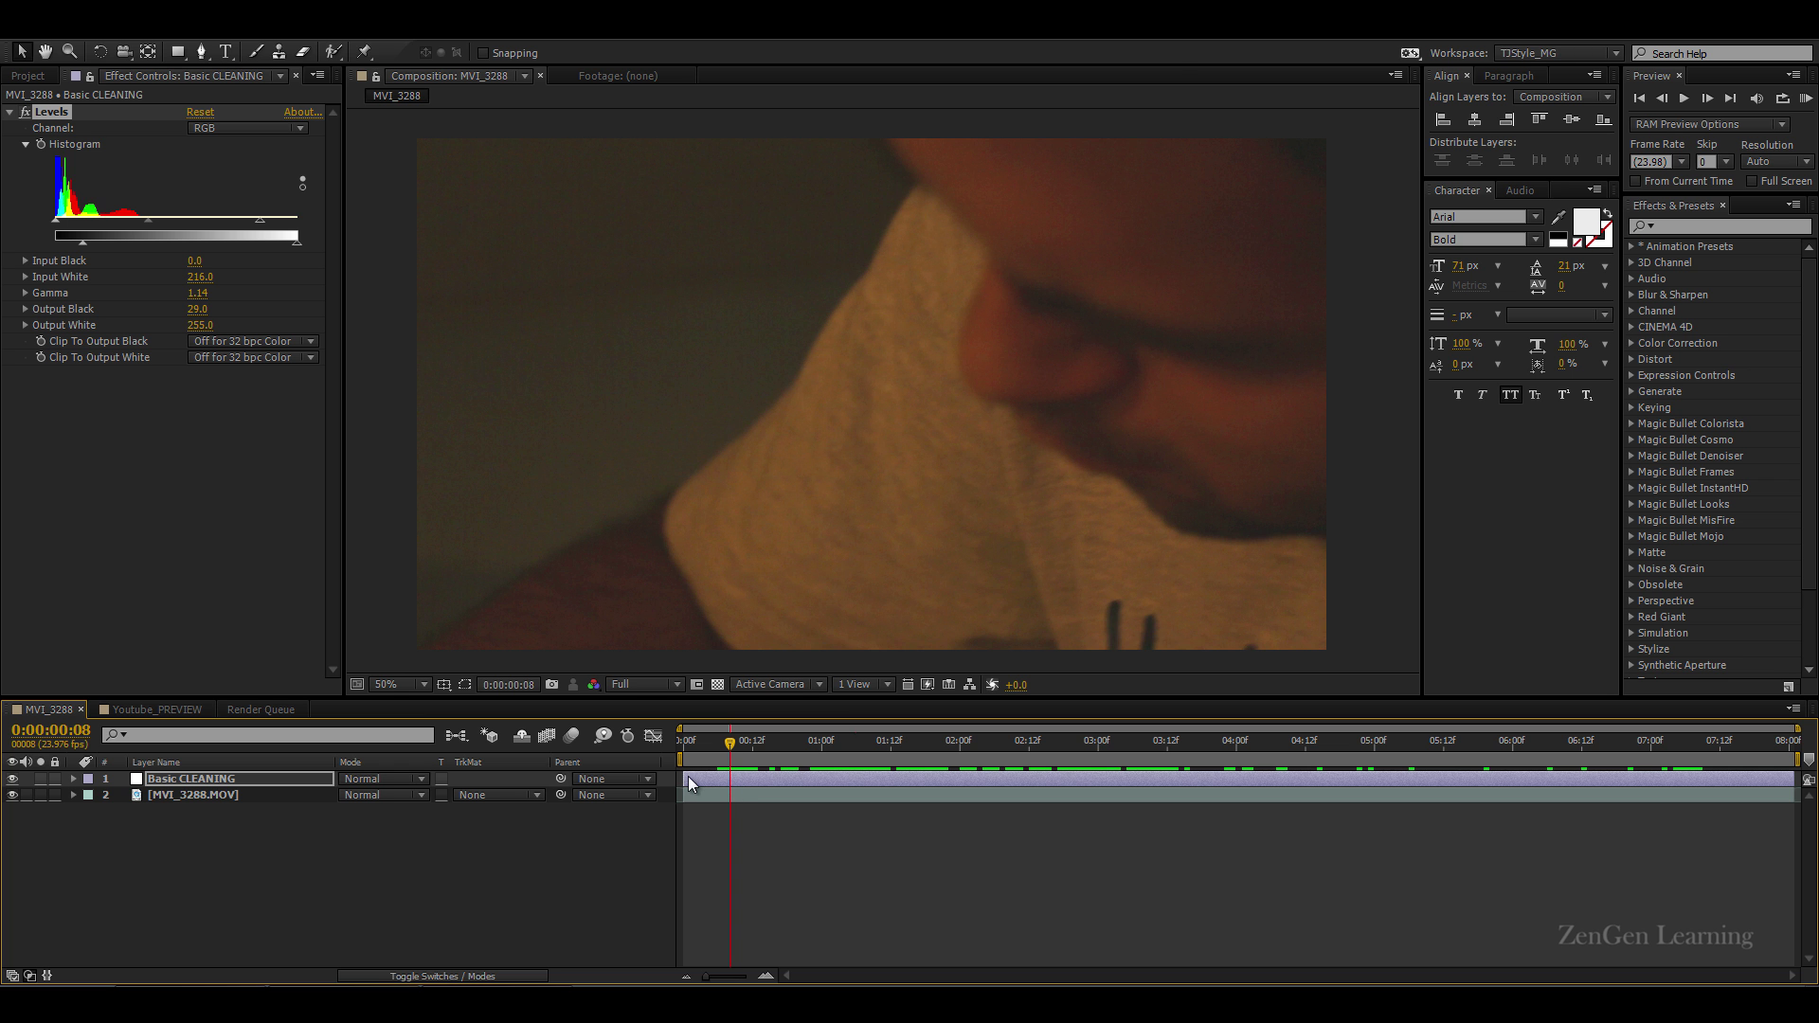
pyautogui.click(688, 776)
pyautogui.moveTo(688, 776)
pyautogui.mouseDown()
pyautogui.moveTo(757, 776)
pyautogui.moveTo(688, 777)
pyautogui.mouseUp()
pyautogui.press('t')
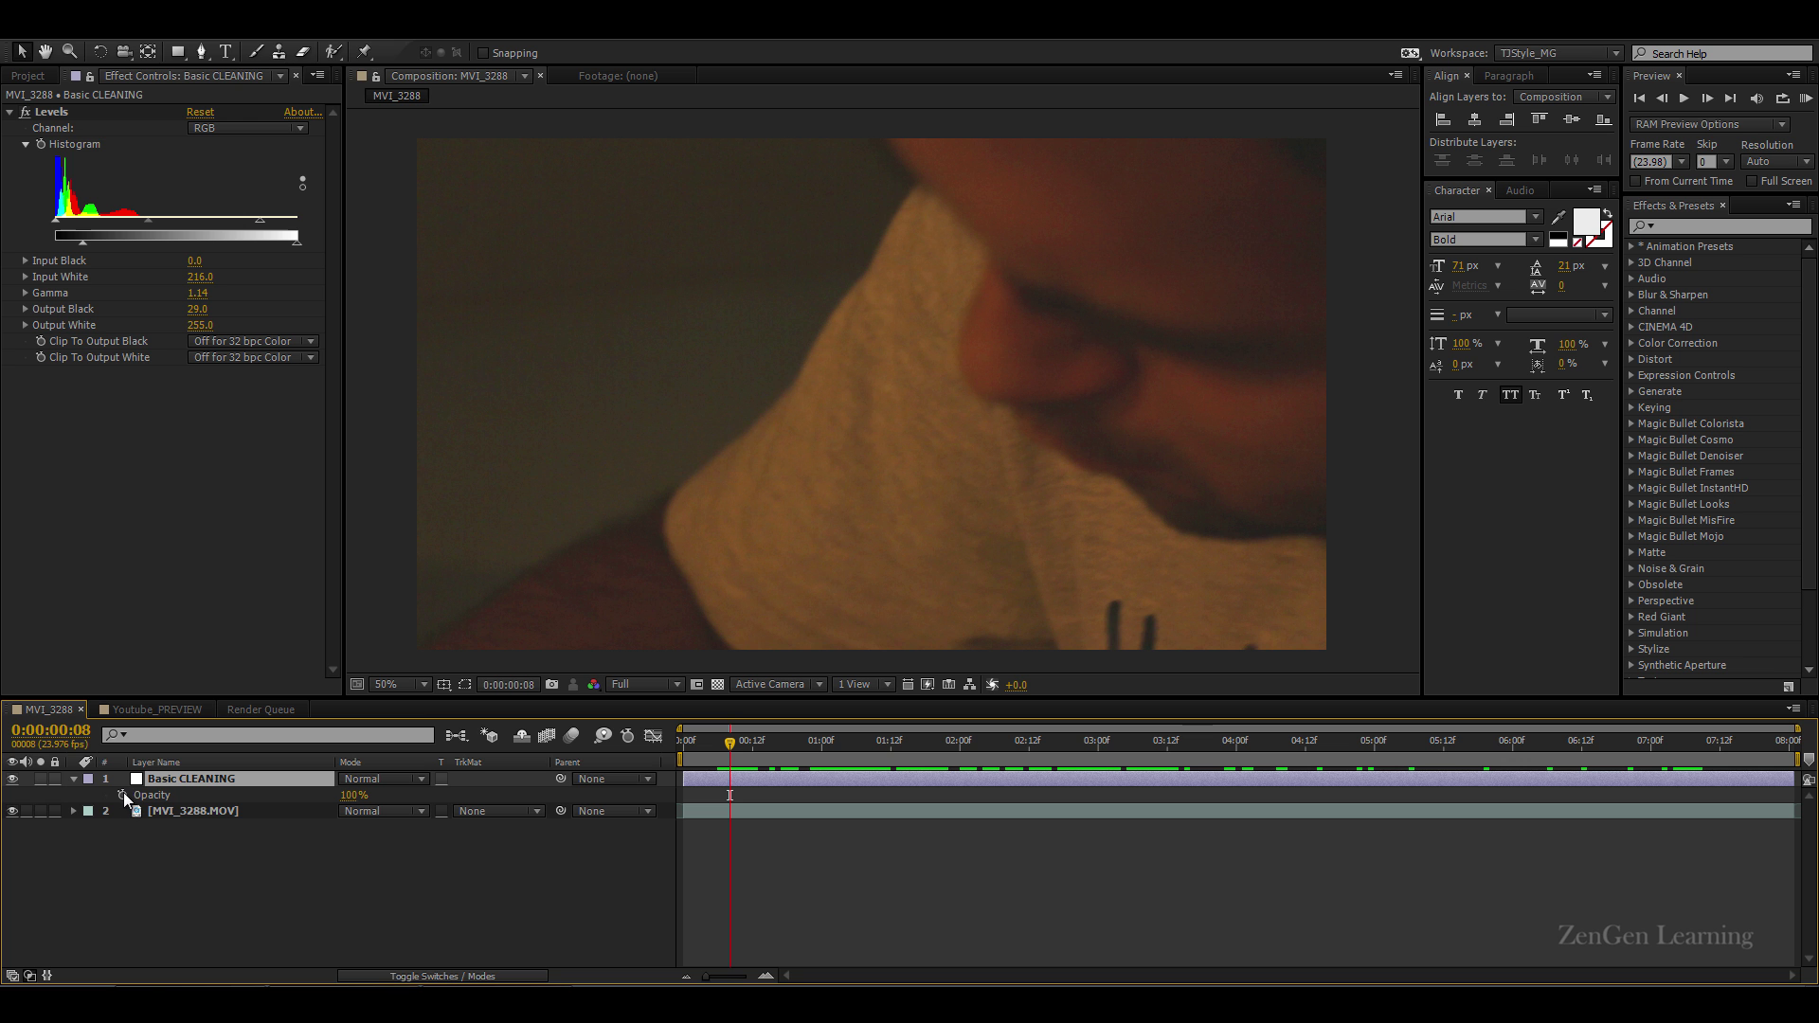
pyautogui.click(73, 778)
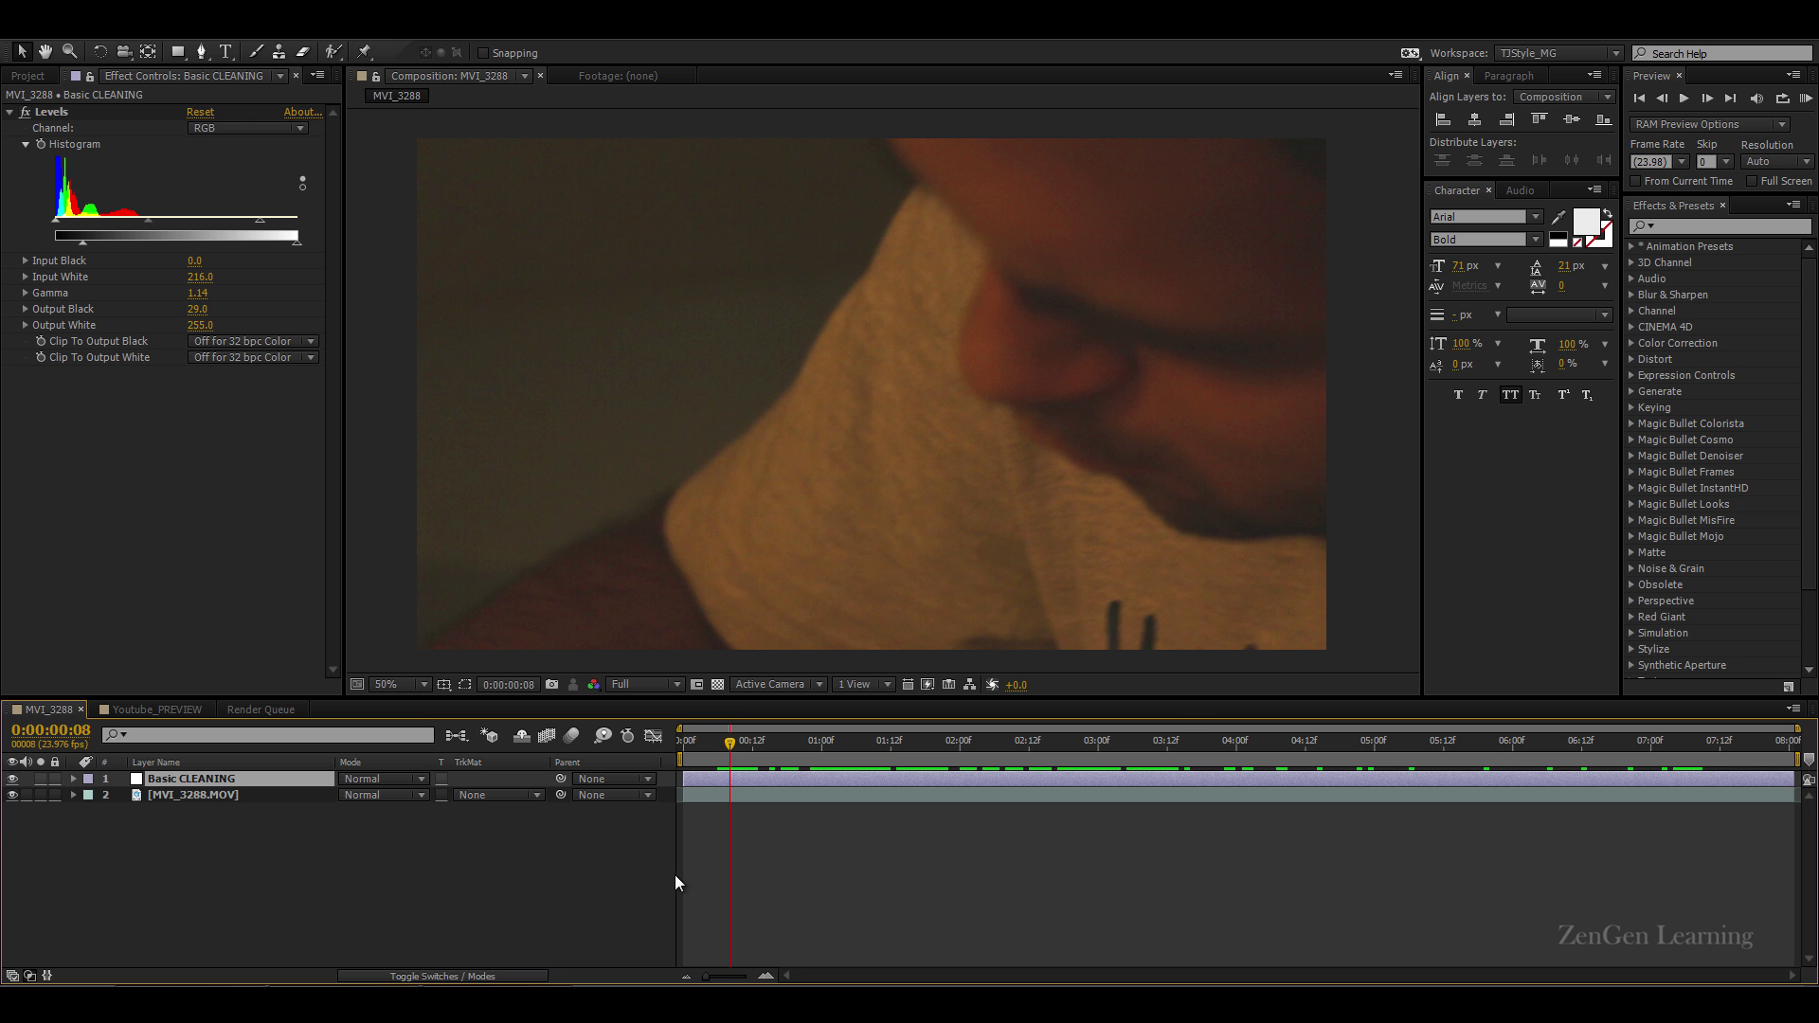
pyautogui.click(722, 848)
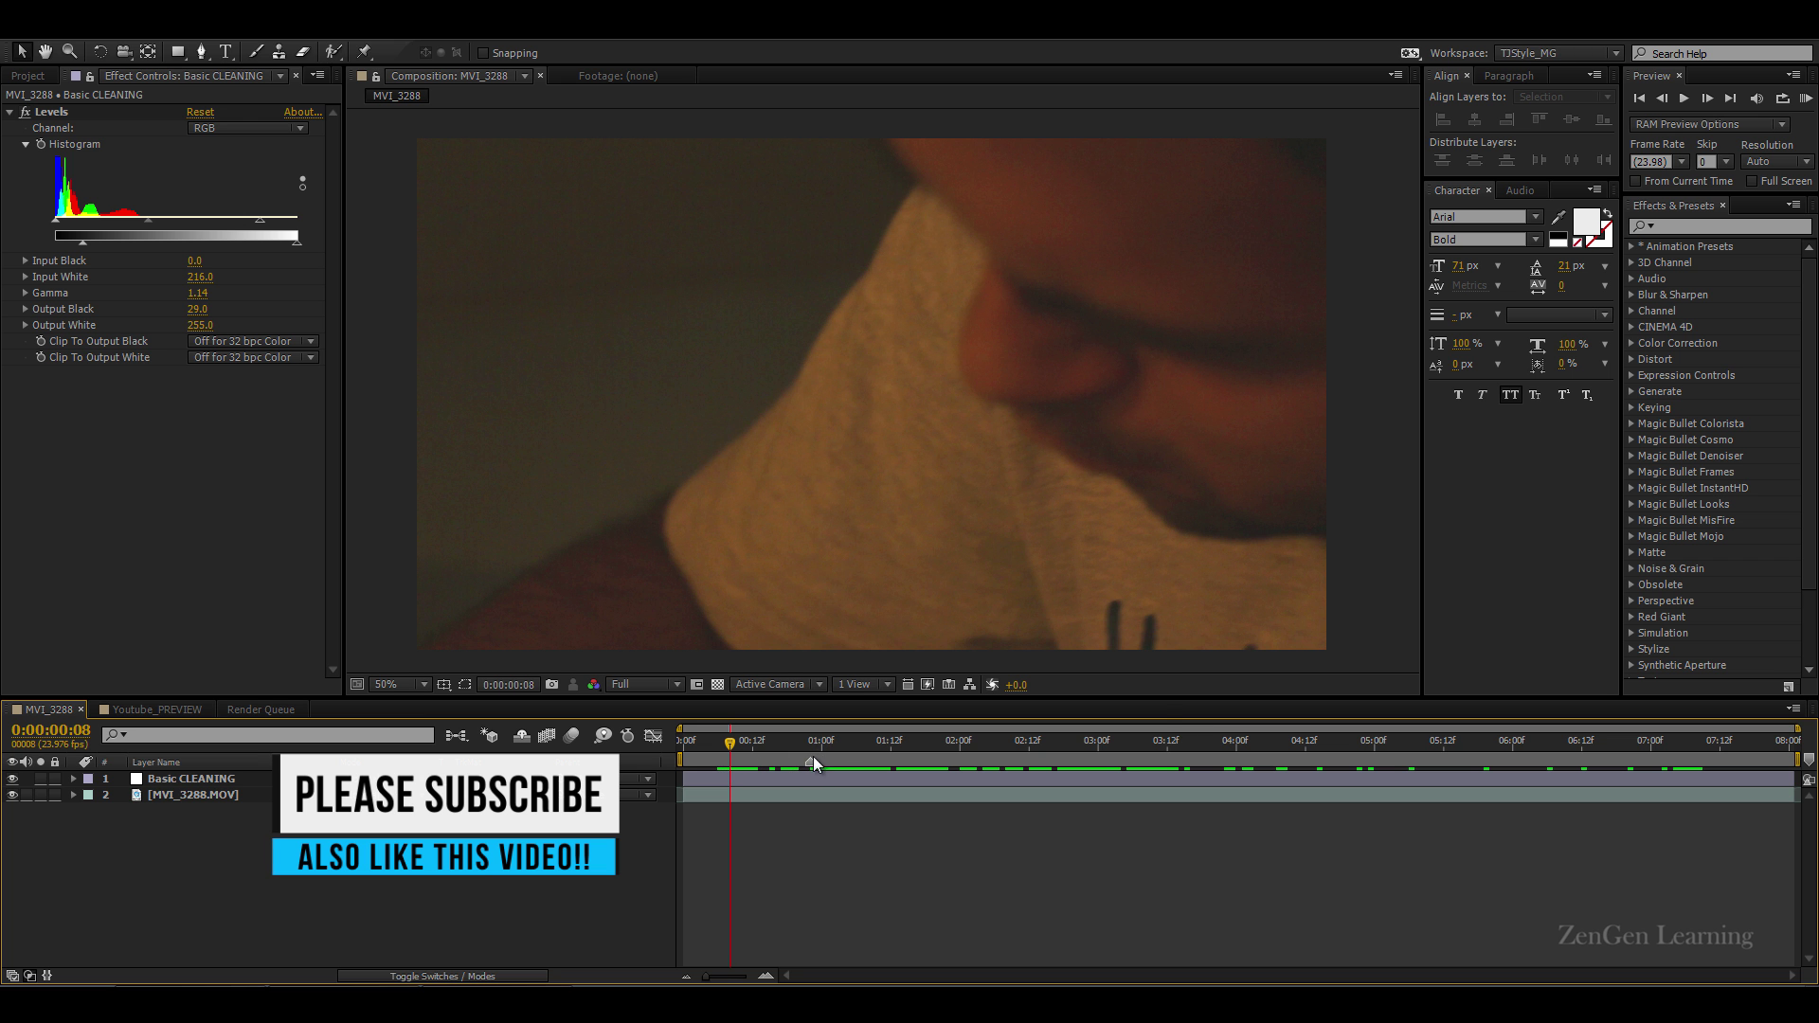
pyautogui.doubleClick(811, 761)
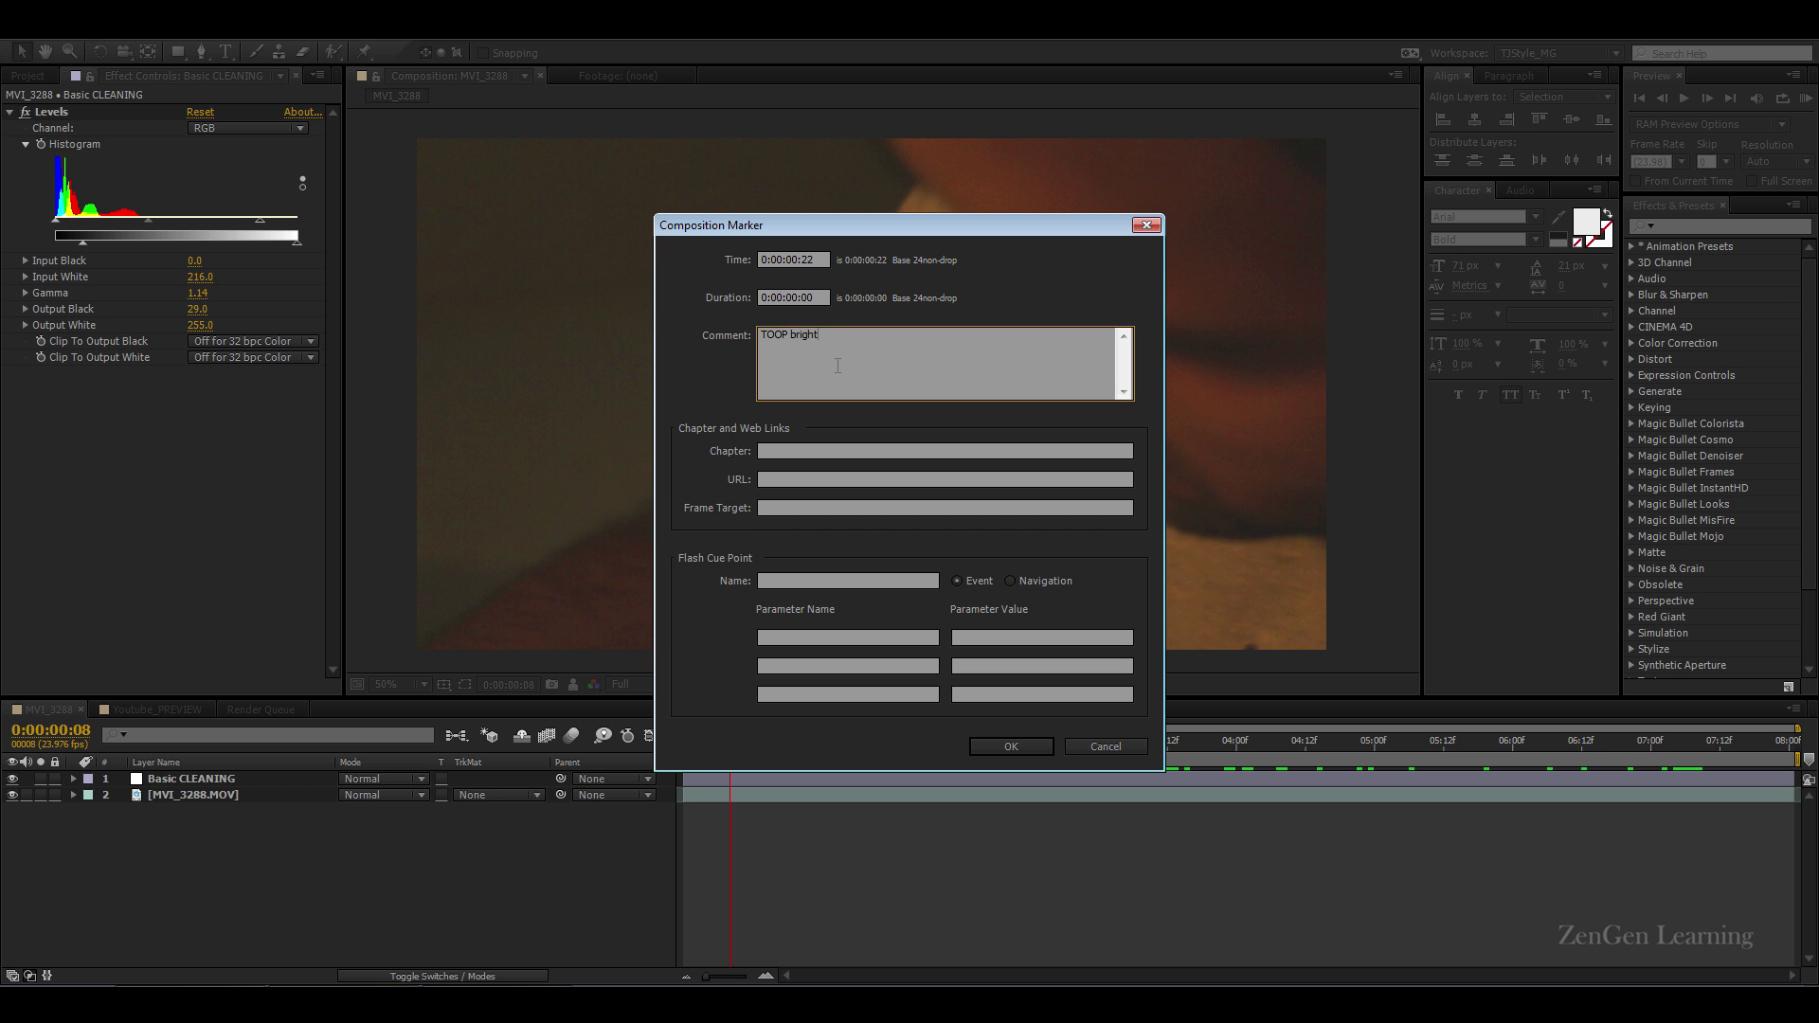
pyautogui.click(1011, 746)
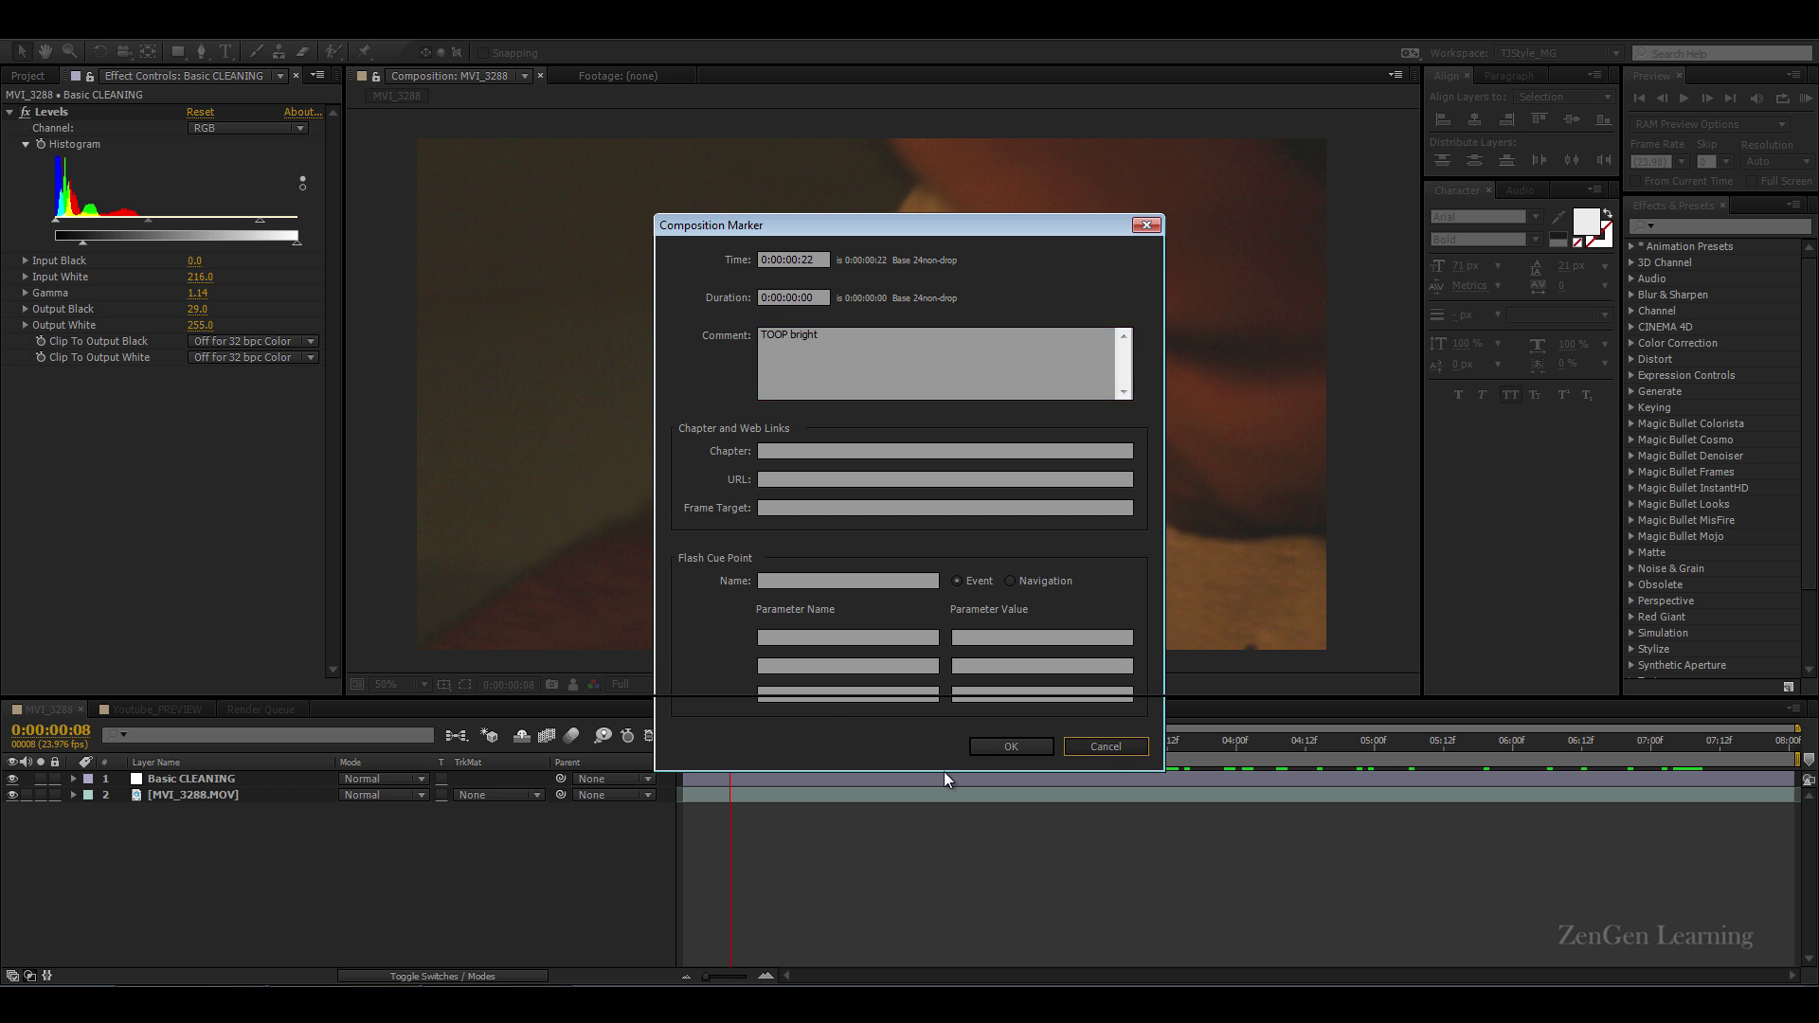
pyautogui.moveTo(820, 765)
pyautogui.mouseDown()
pyautogui.moveTo(810, 744)
pyautogui.moveTo(782, 747)
pyautogui.moveTo(1635, 752)
pyautogui.moveTo(983, 769)
pyautogui.mouseUp()
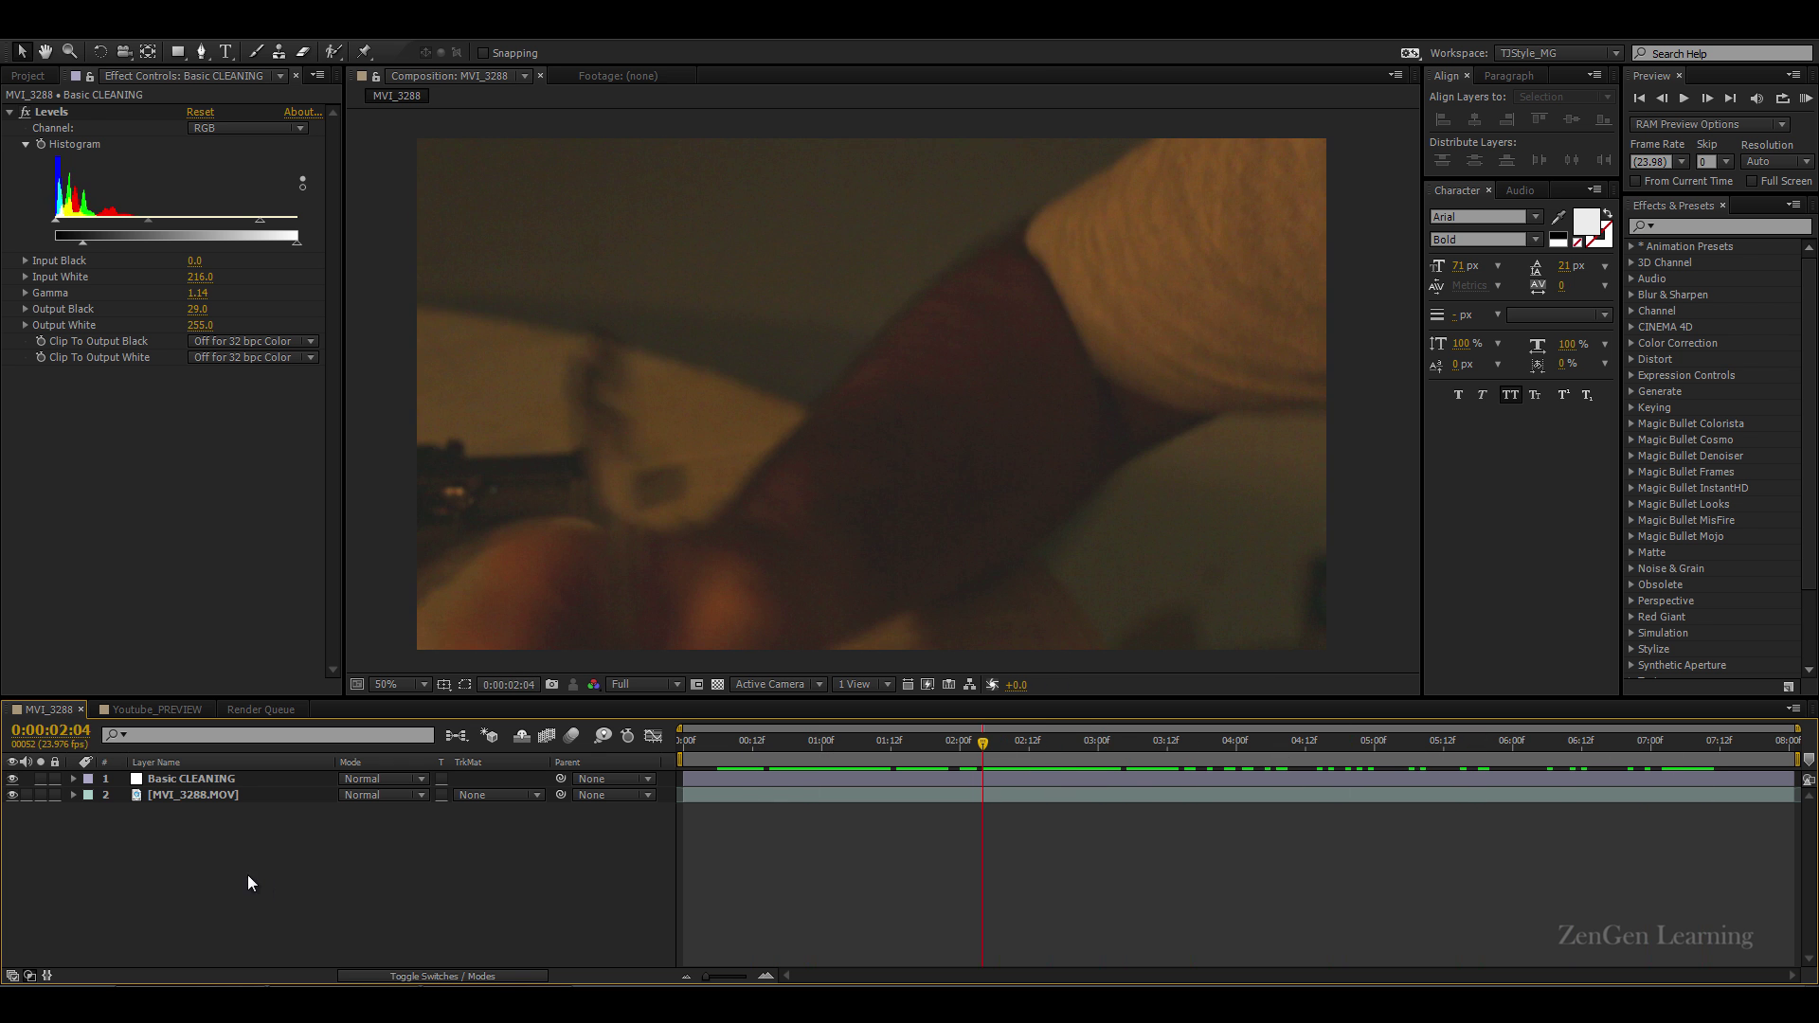
# Step: Add an adjustment layer named 'Denoiser' and apply Magic Bullet Denoiser II to it
pyautogui.rightClick(282, 879)
pyautogui.moveTo(493, 677)
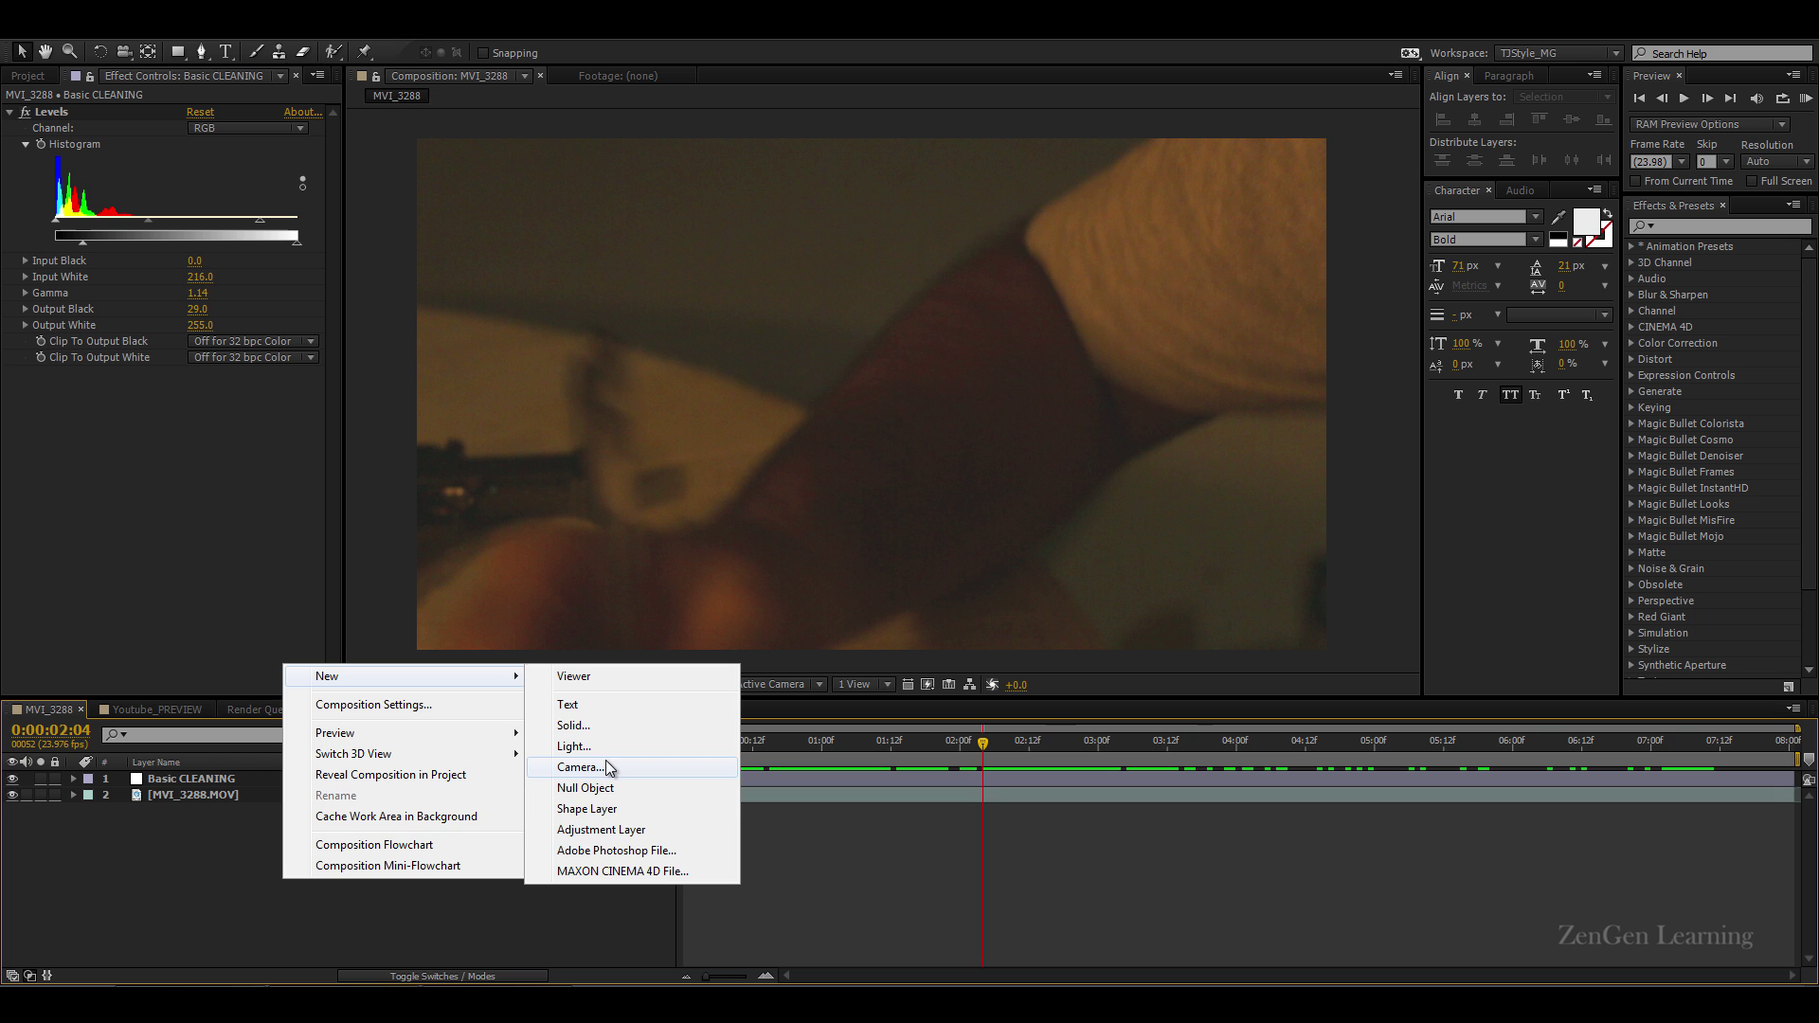
pyautogui.click(606, 830)
pyautogui.press('Return')
pyautogui.write('D')
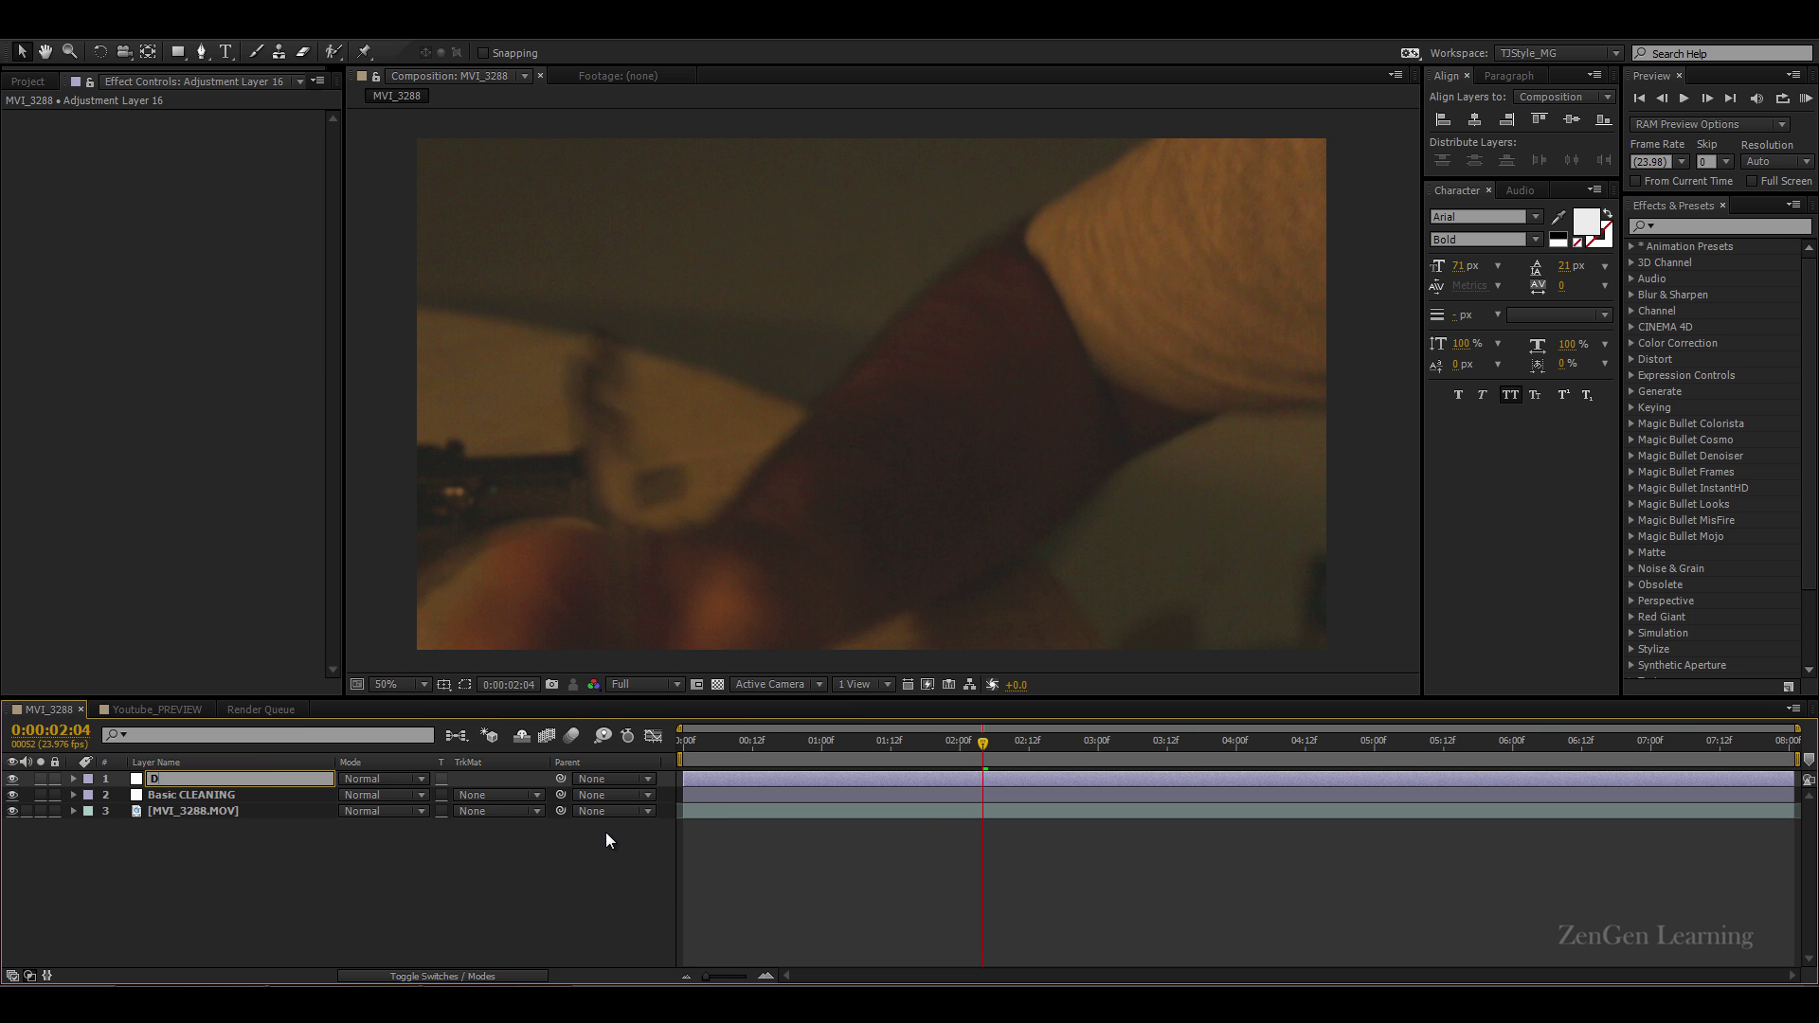
pyautogui.write('enoiser')
pyautogui.press('Return')
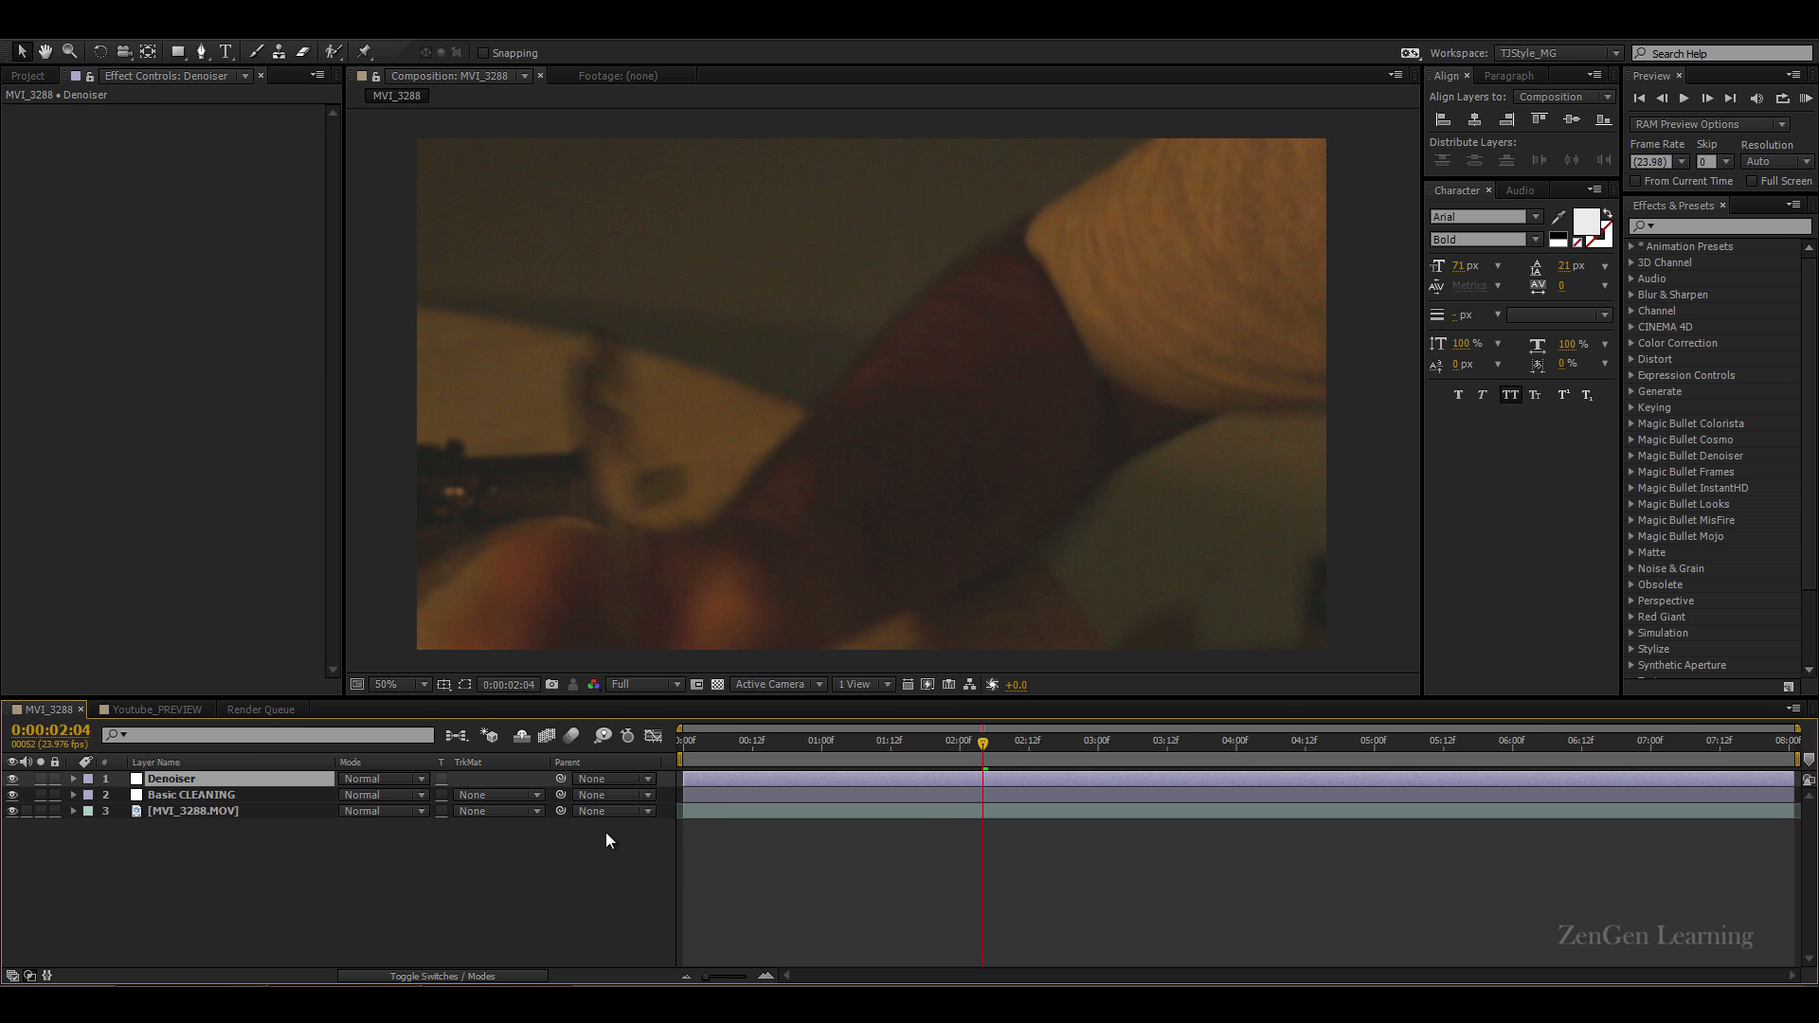
pyautogui.click(1629, 457)
pyautogui.moveTo(1677, 470); pyautogui.dragTo(184, 785)
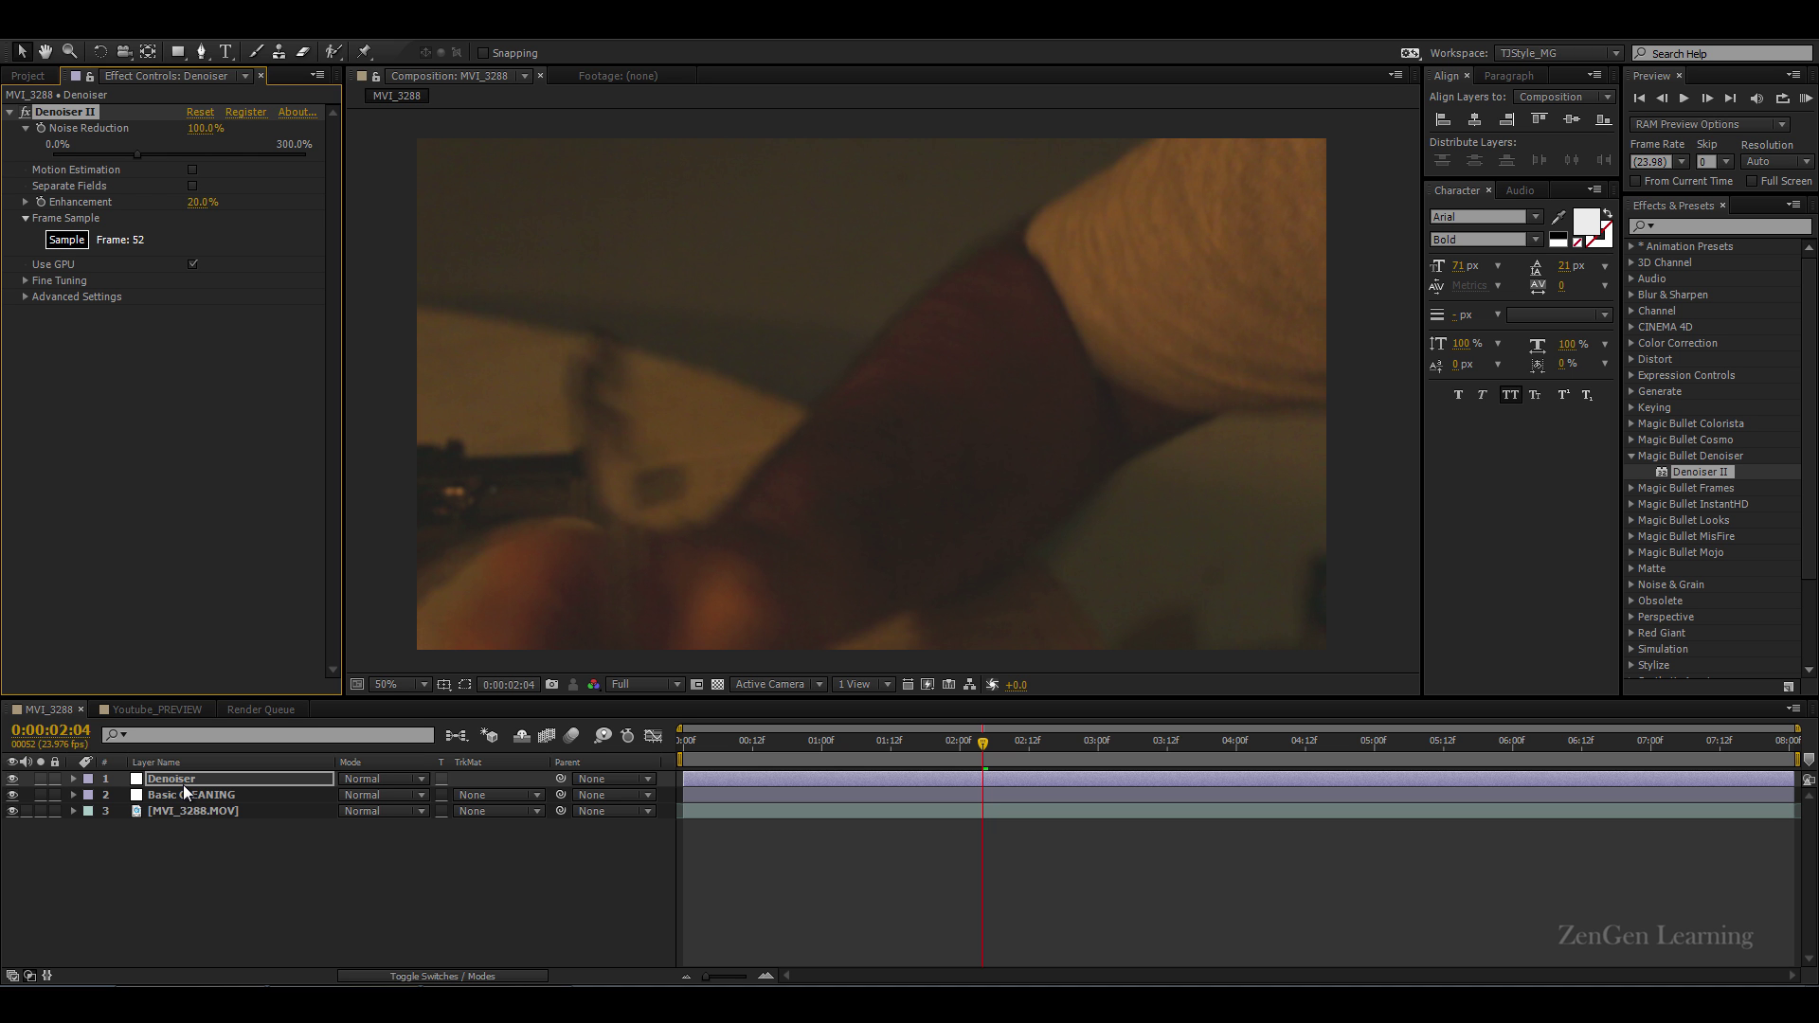
# Step: Zoom into the dark frame at 3:18 and compare Denoiser on/off at Half and Full resolution
pyautogui.click(911, 748)
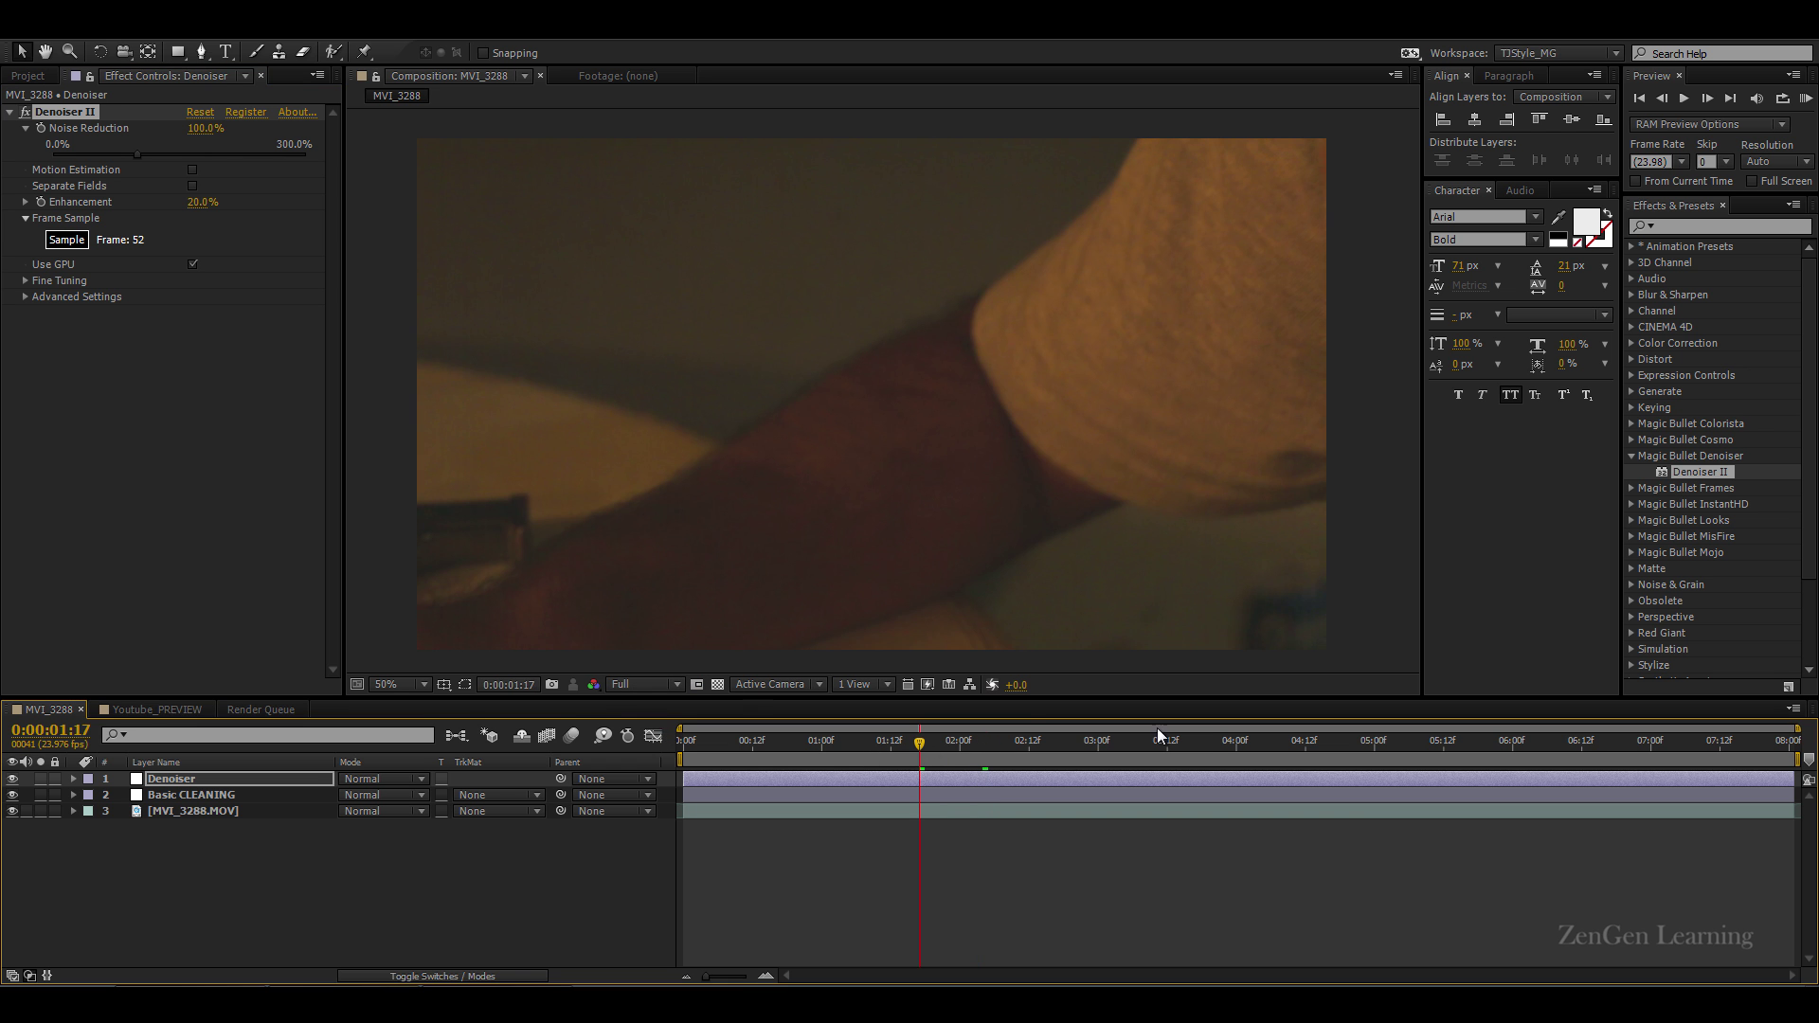
pyautogui.click(1202, 742)
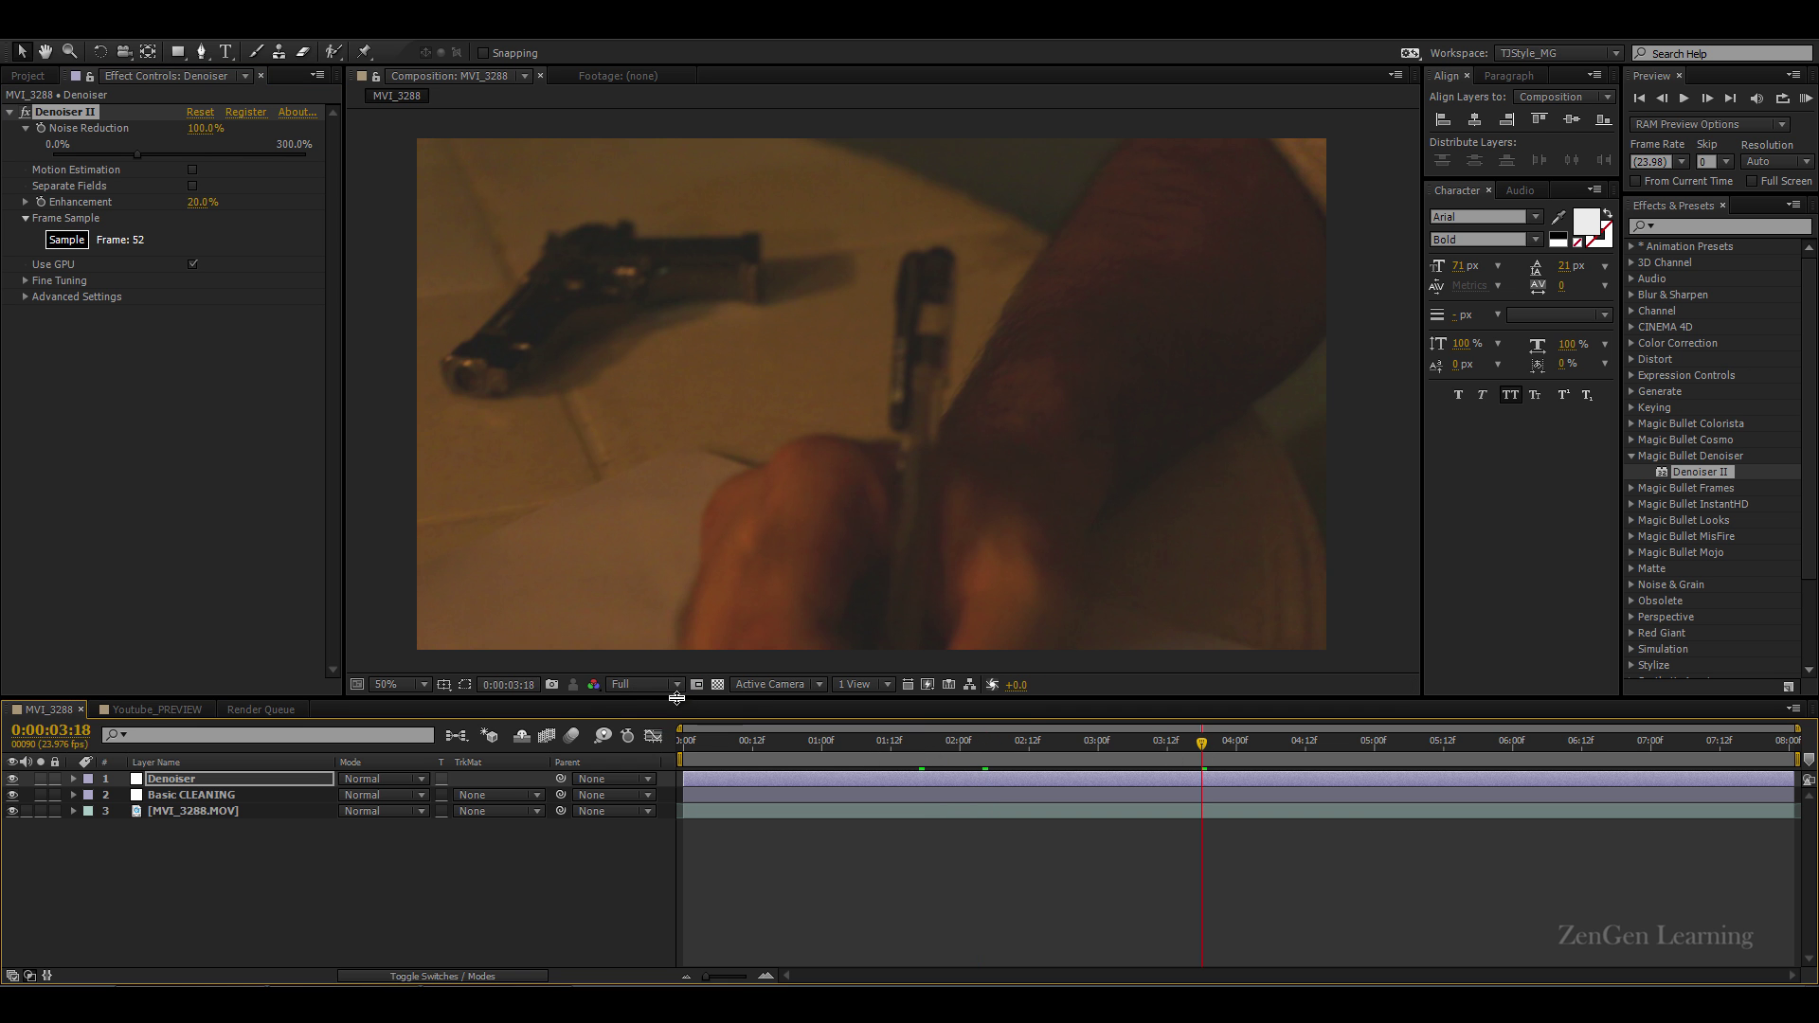
pyautogui.scroll(2, 1003, 497)
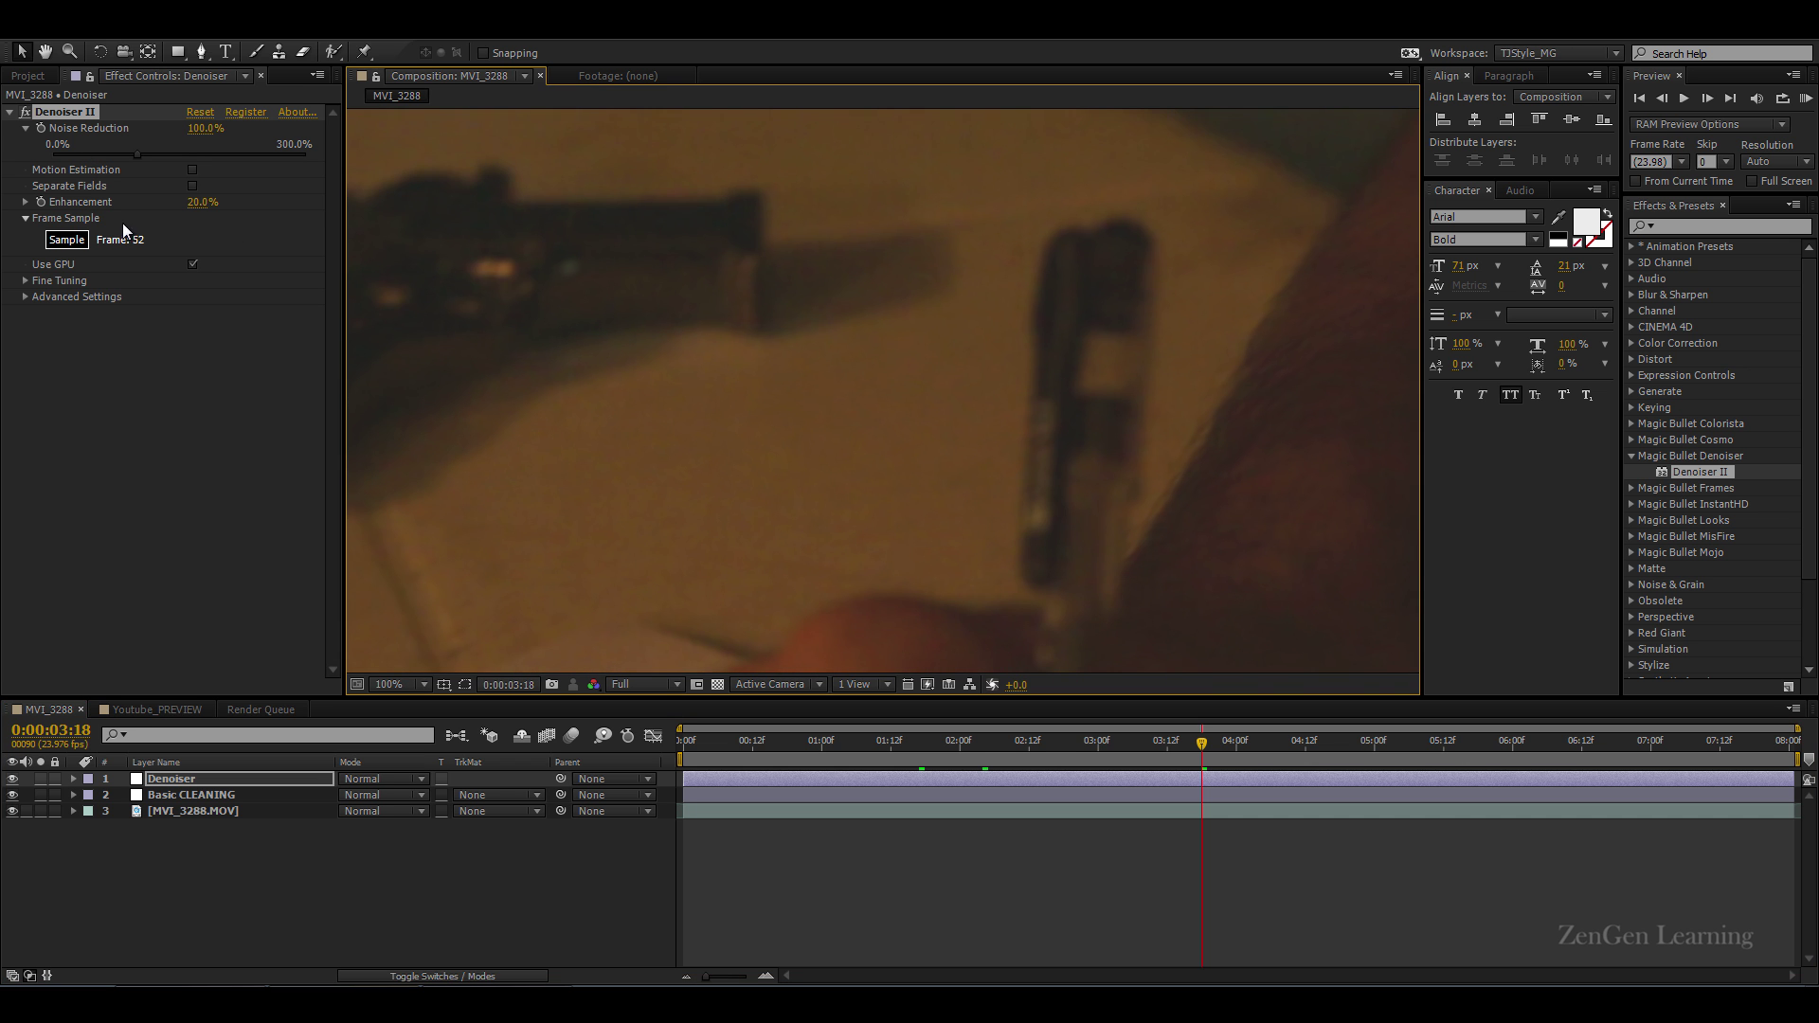
pyautogui.moveTo(1035, 516); pyautogui.dragTo(1179, 315)
pyautogui.click(659, 684)
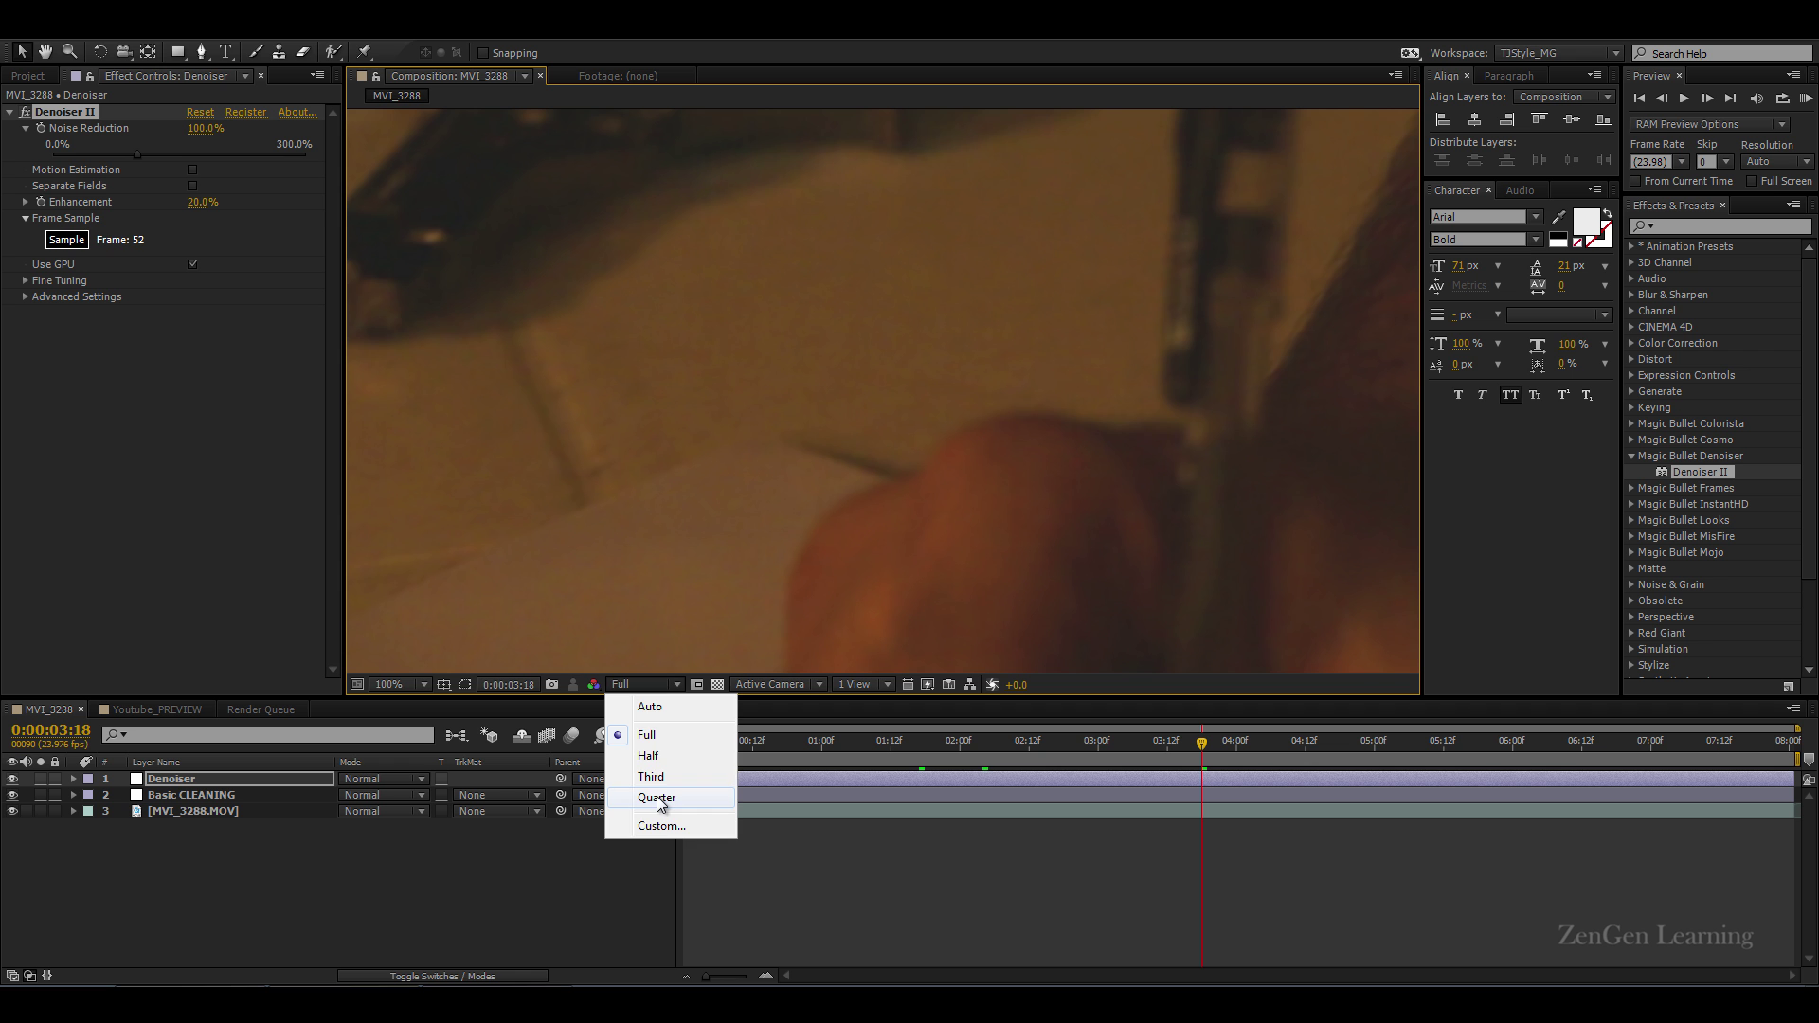
pyautogui.click(662, 755)
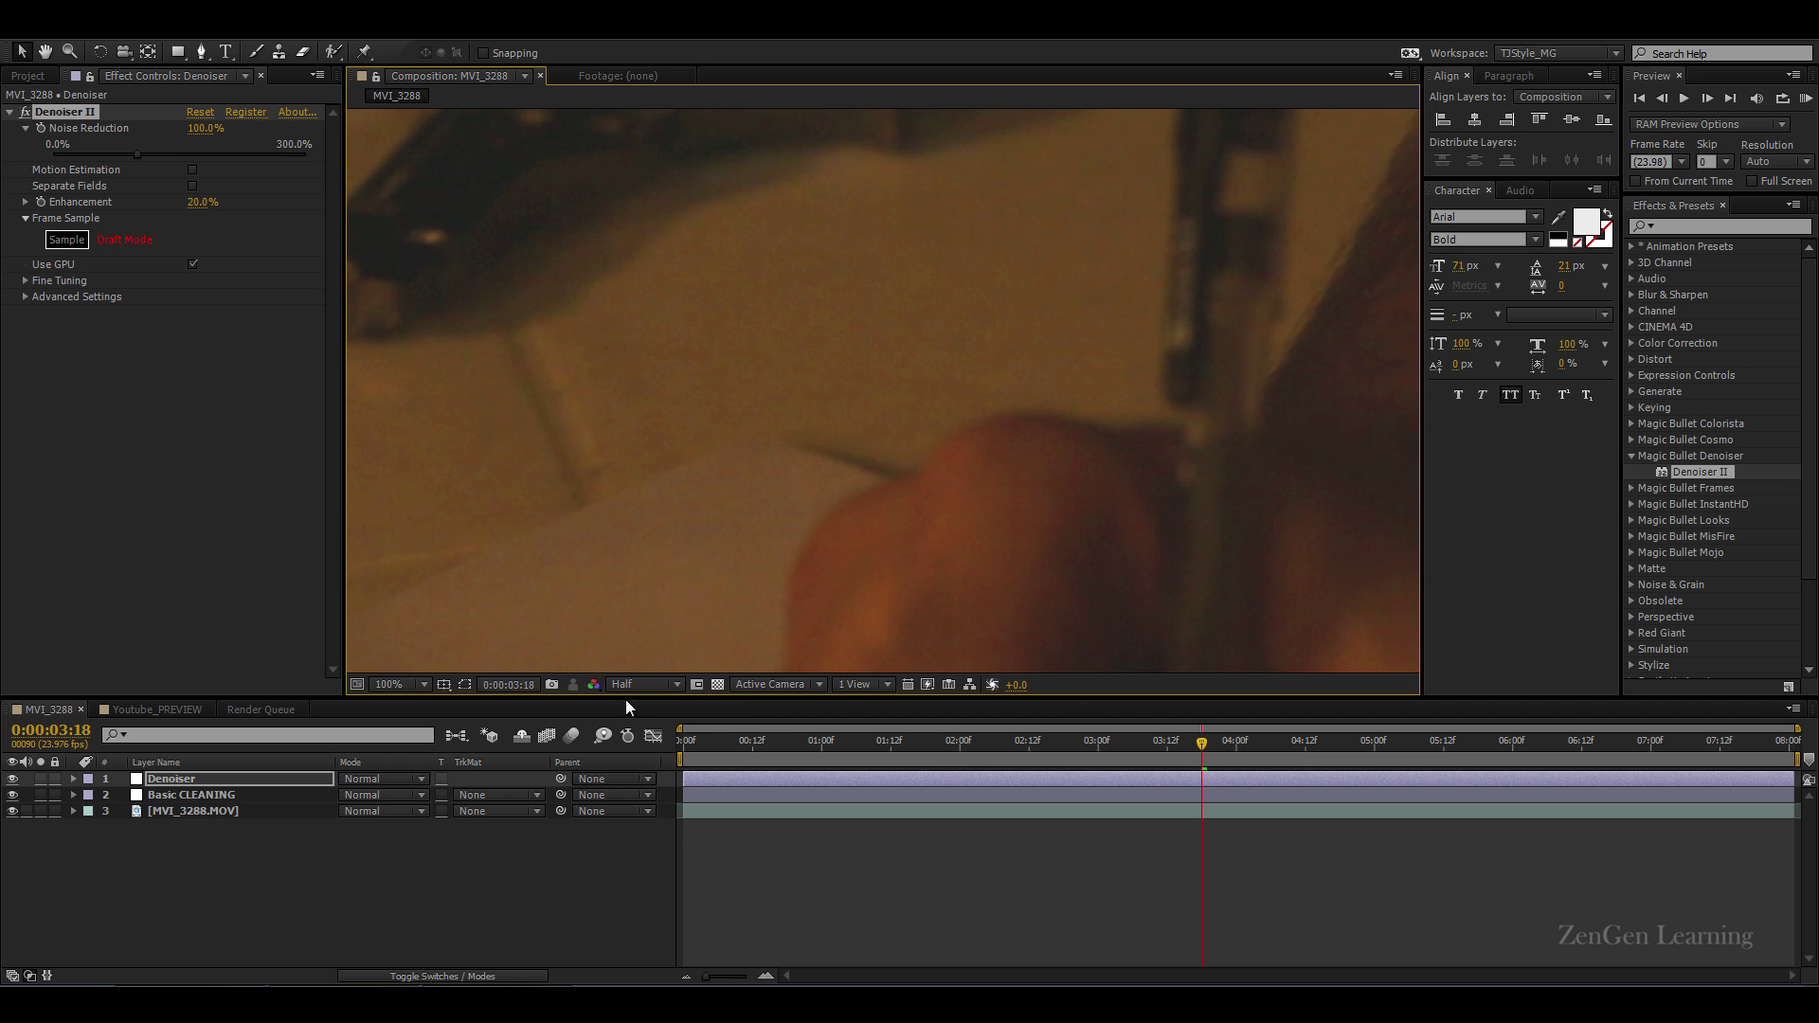
pyautogui.click(13, 779)
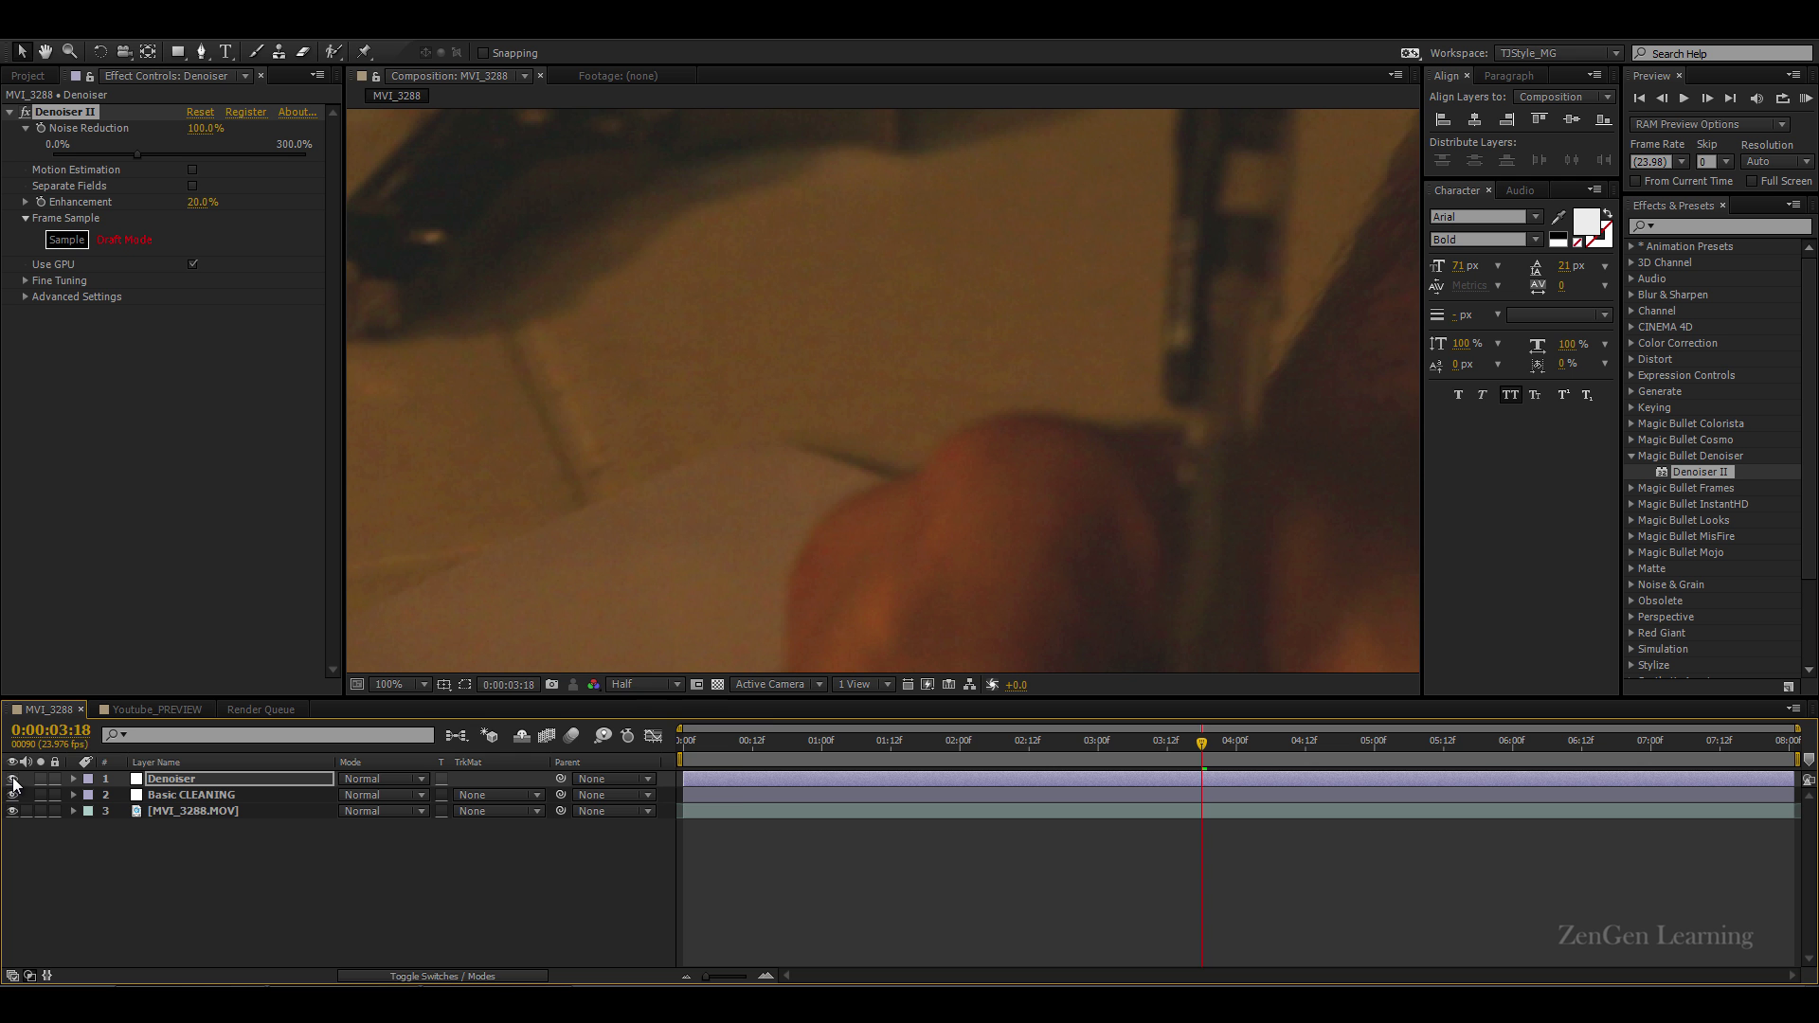
pyautogui.click(13, 779)
pyautogui.click(630, 686)
pyautogui.click(653, 739)
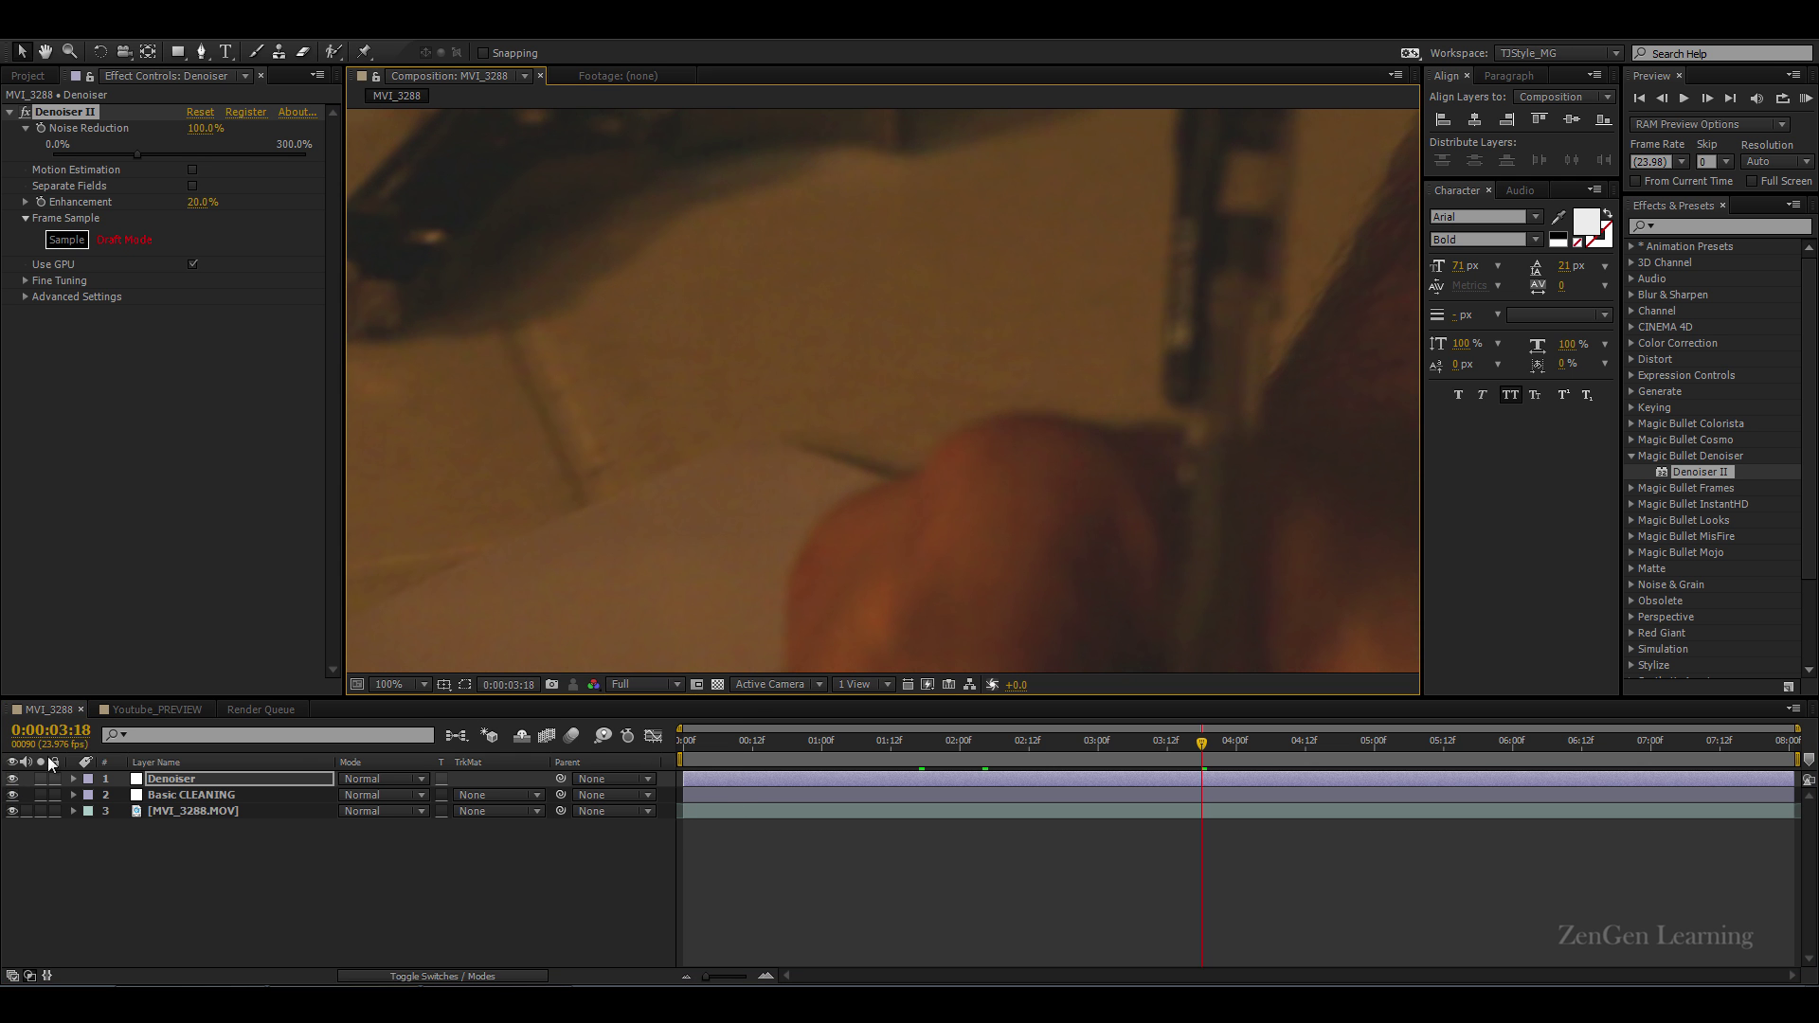
pyautogui.click(13, 779)
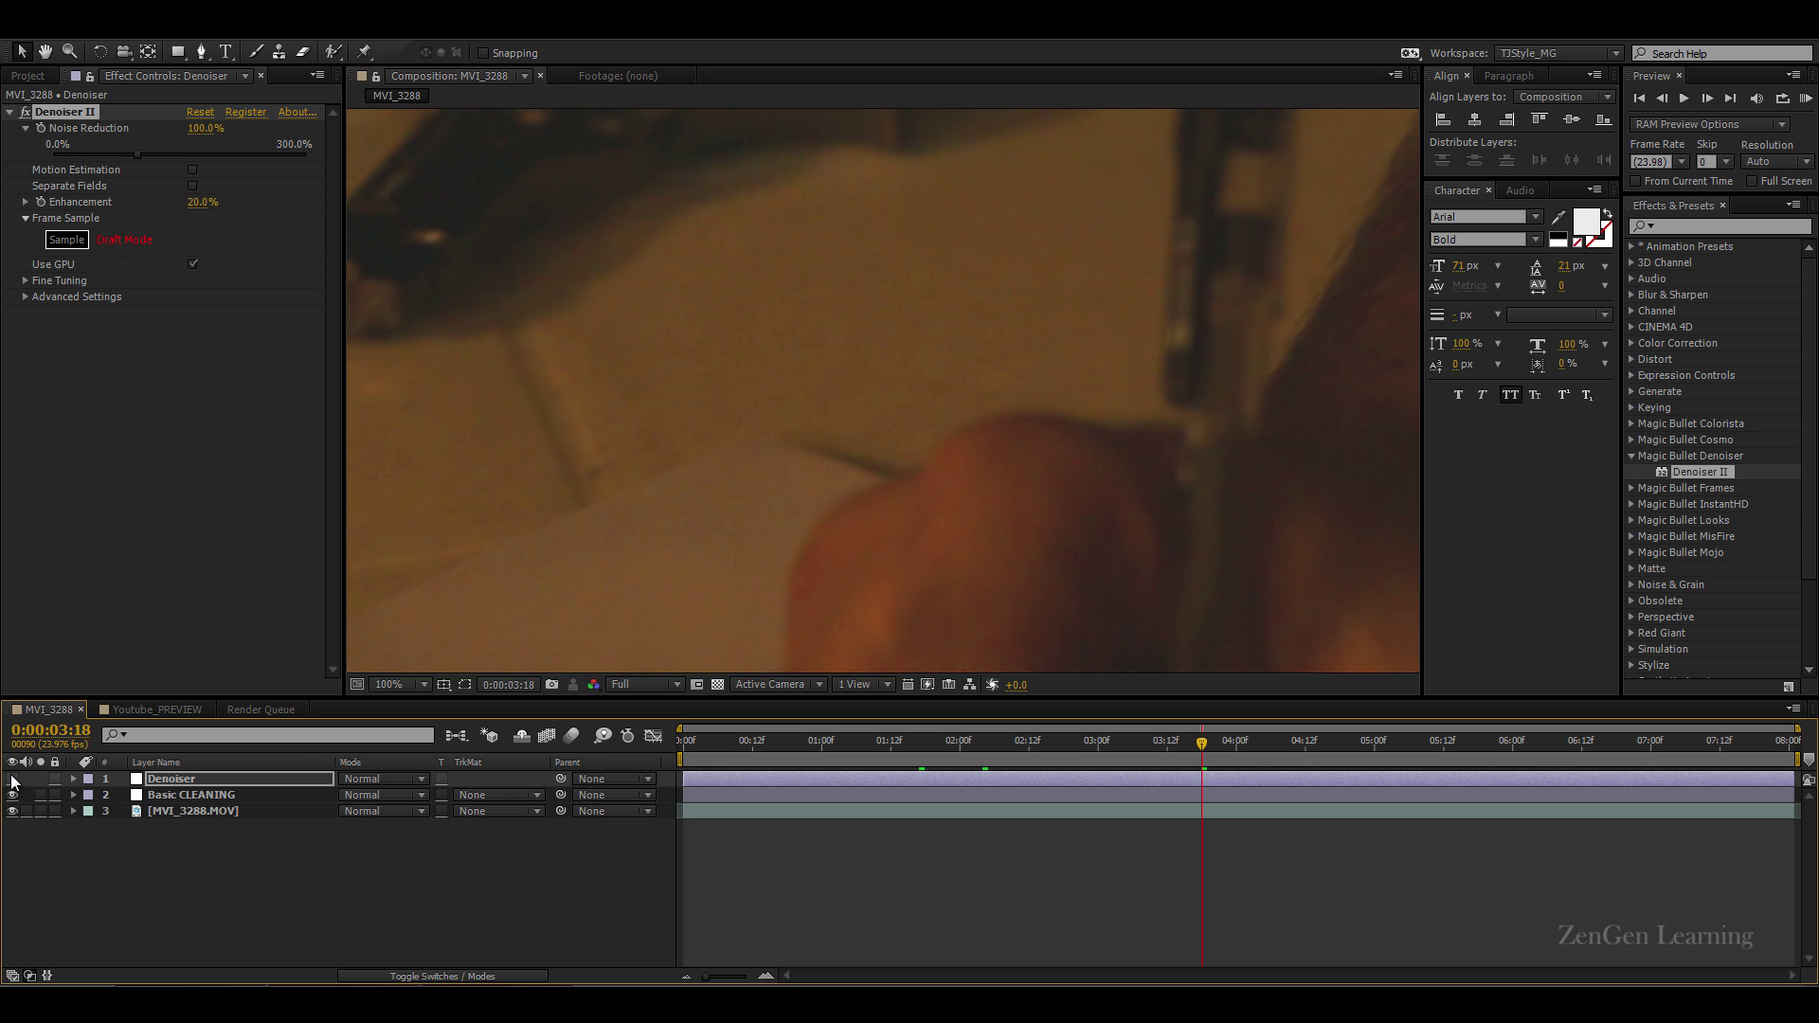
pyautogui.click(13, 779)
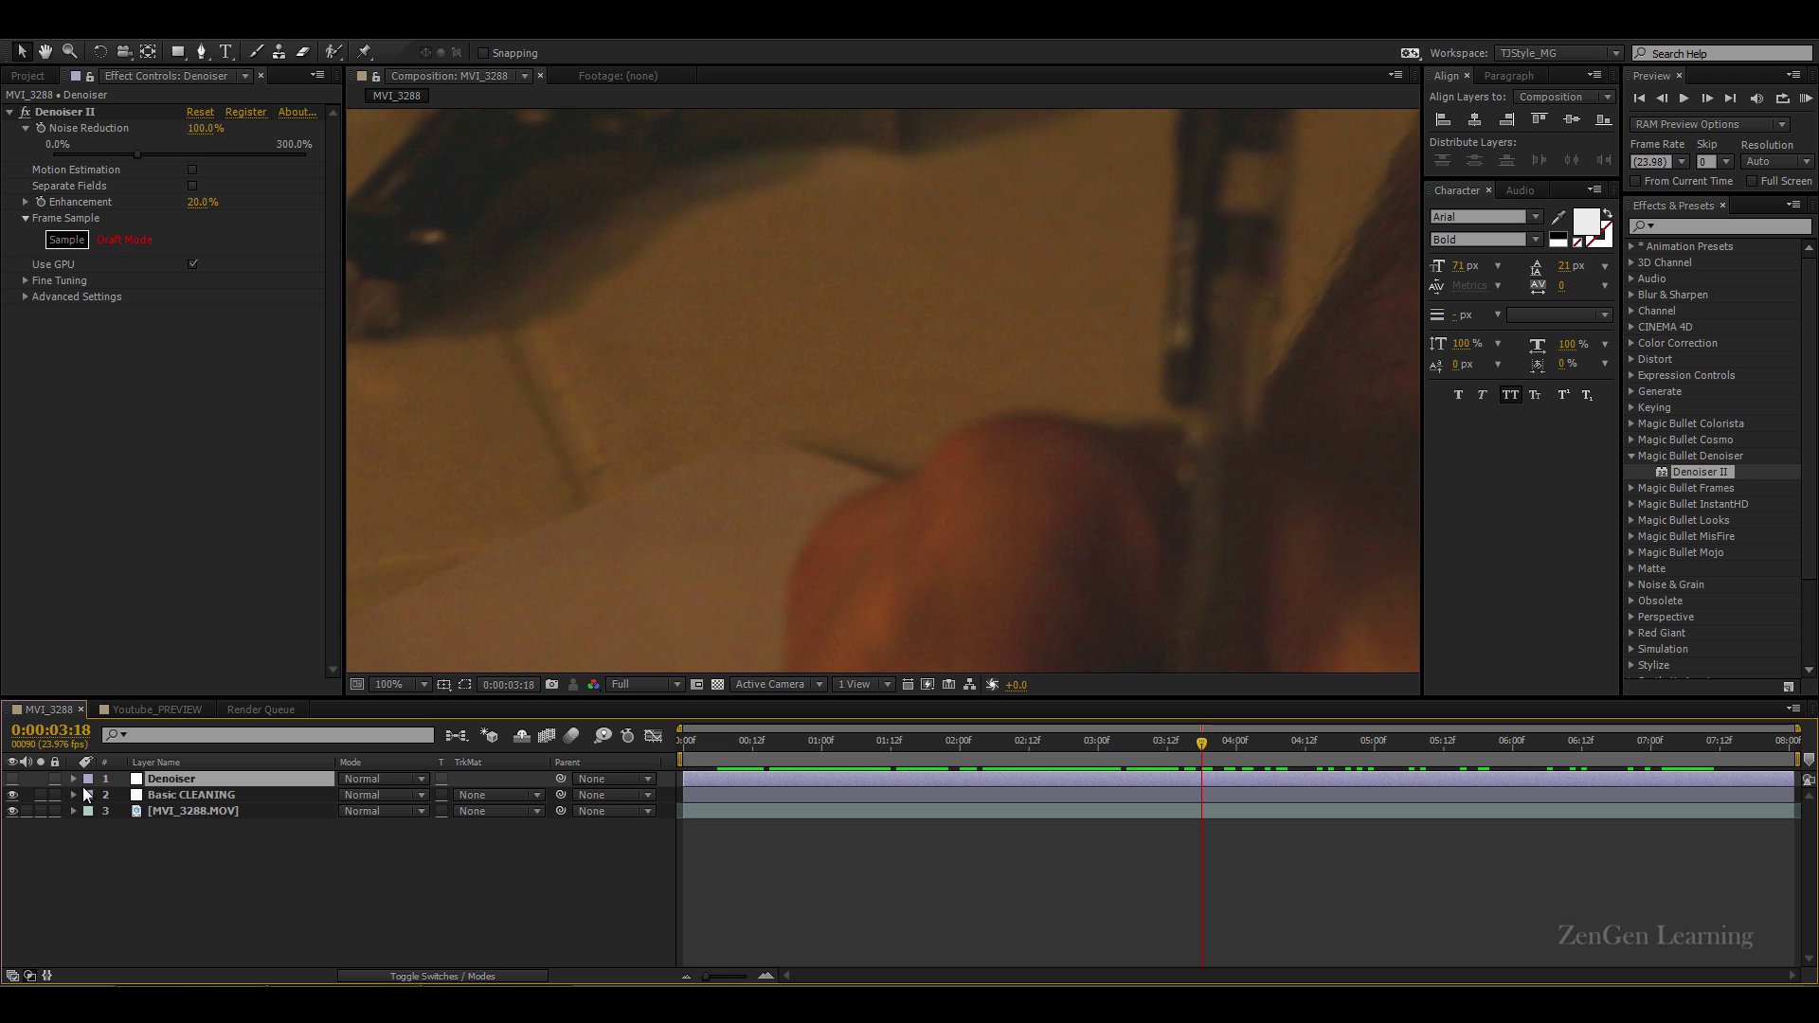
# Step: Set Denoiser II Noise Reduction to 300% and recentre the whole frame
pyautogui.click(201, 126)
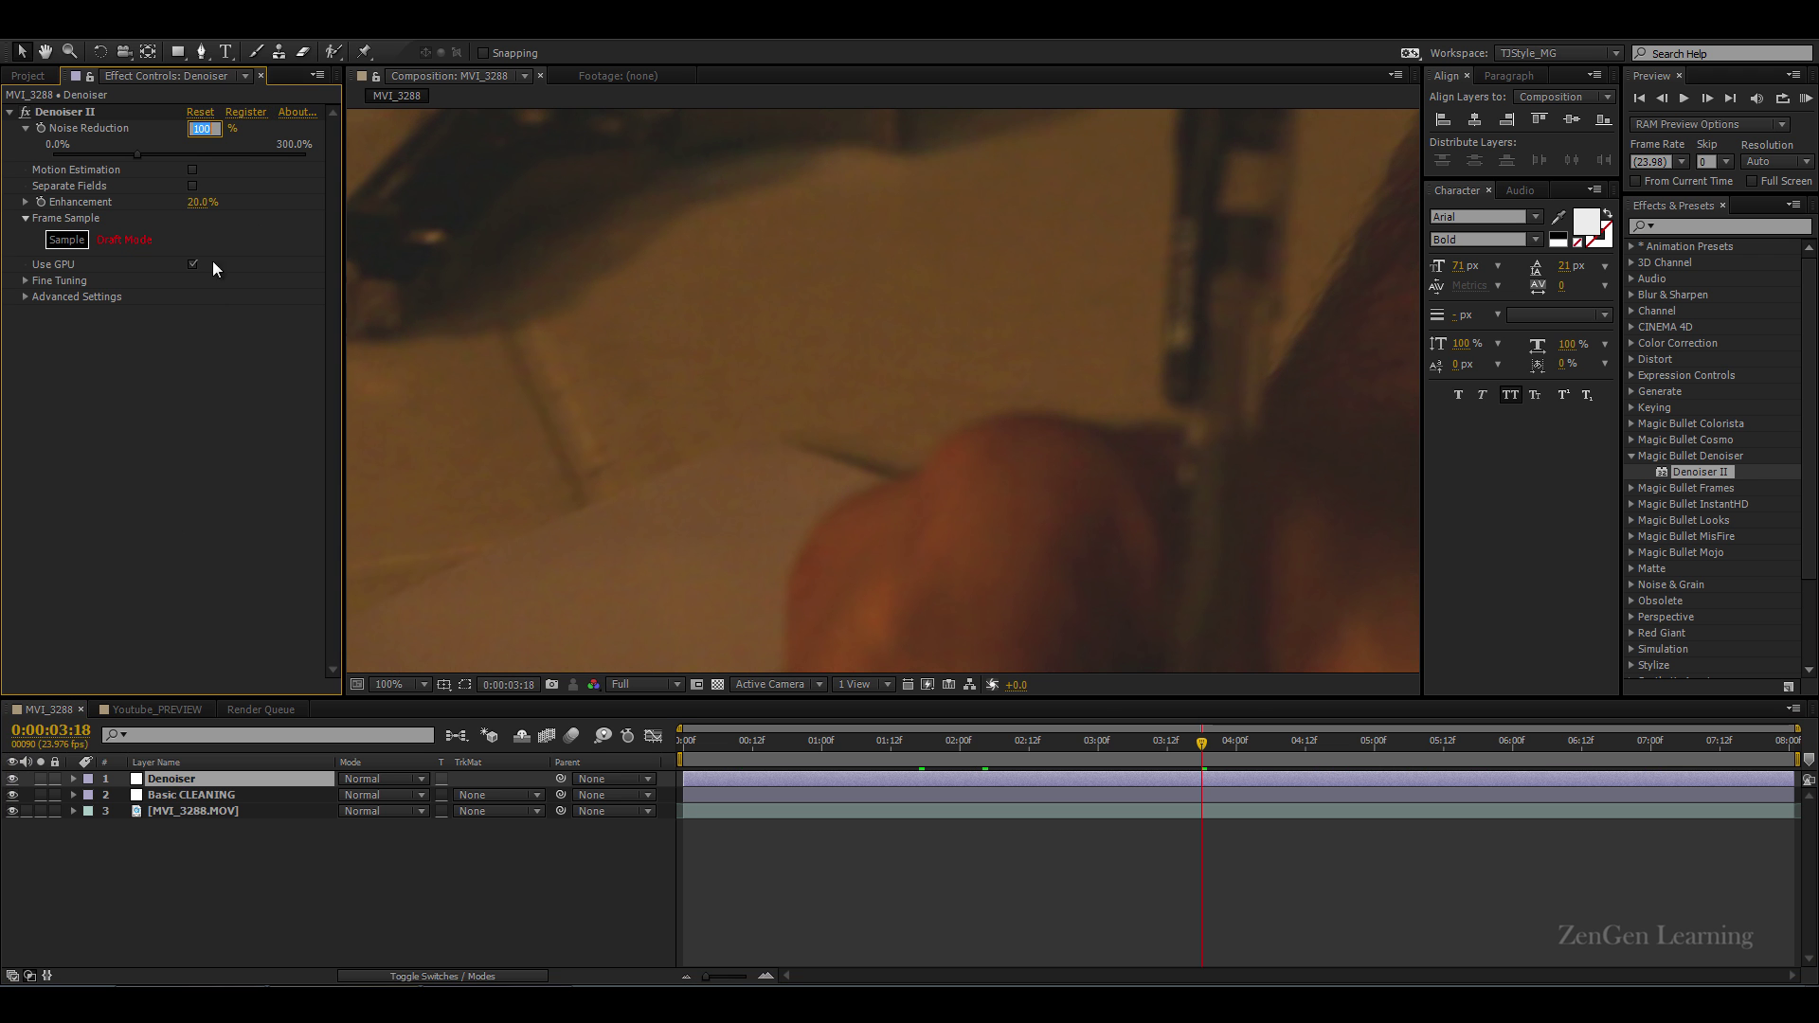
pyautogui.write('300')
pyautogui.press('Return')
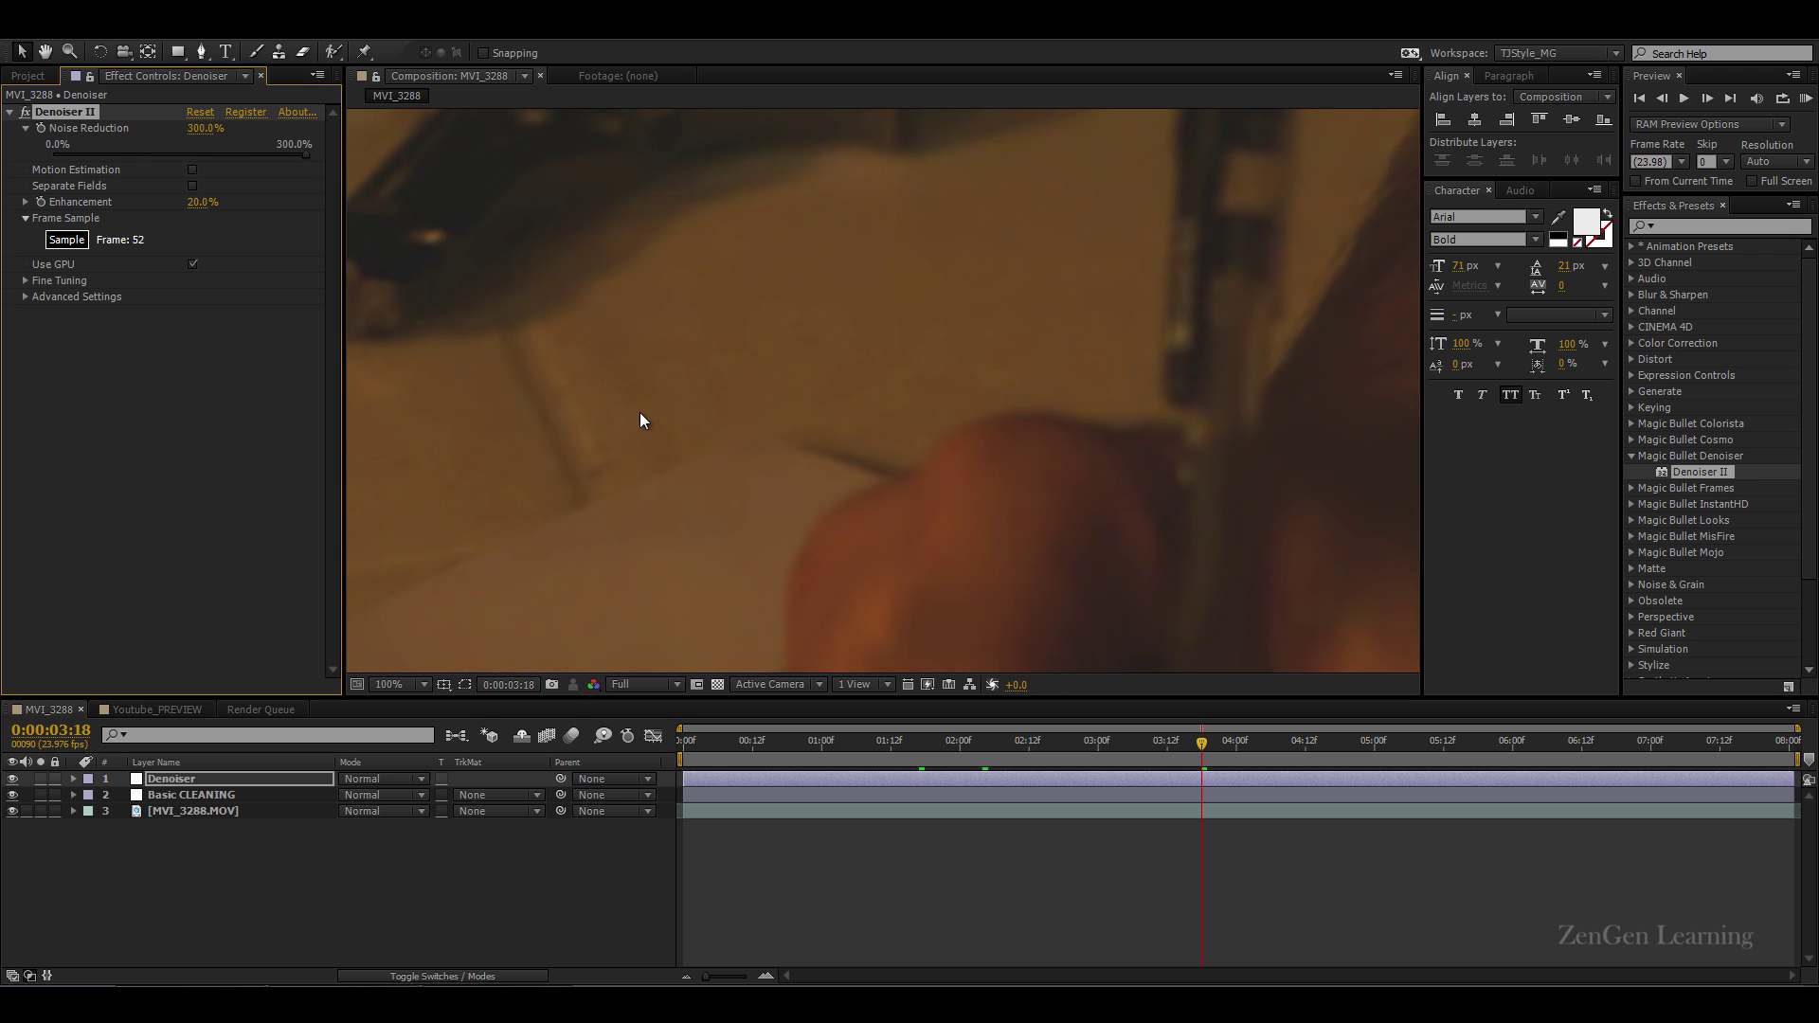
pyautogui.scroll(-2, 785, 426)
pyautogui.moveTo(784, 426); pyautogui.dragTo(713, 474)
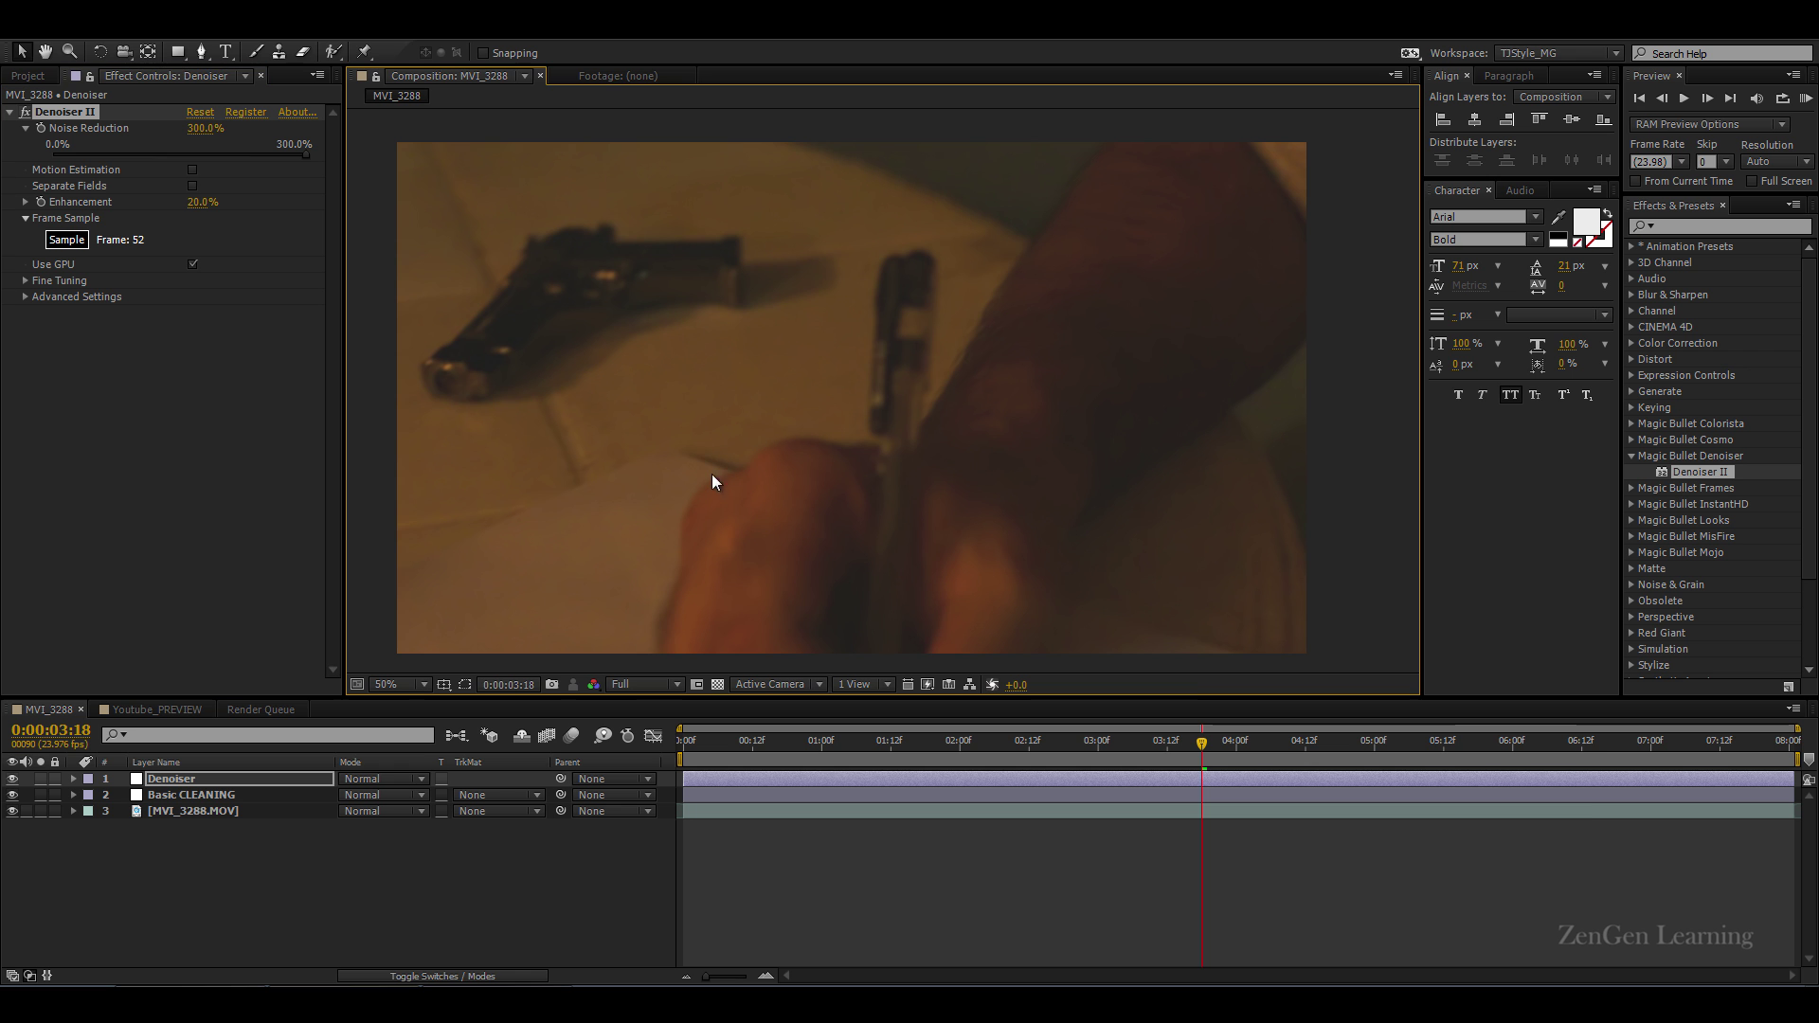
# Step: Review the denoised footage at frames from 0:14 to 7:00, then deselect the layer
pyautogui.click(1579, 742)
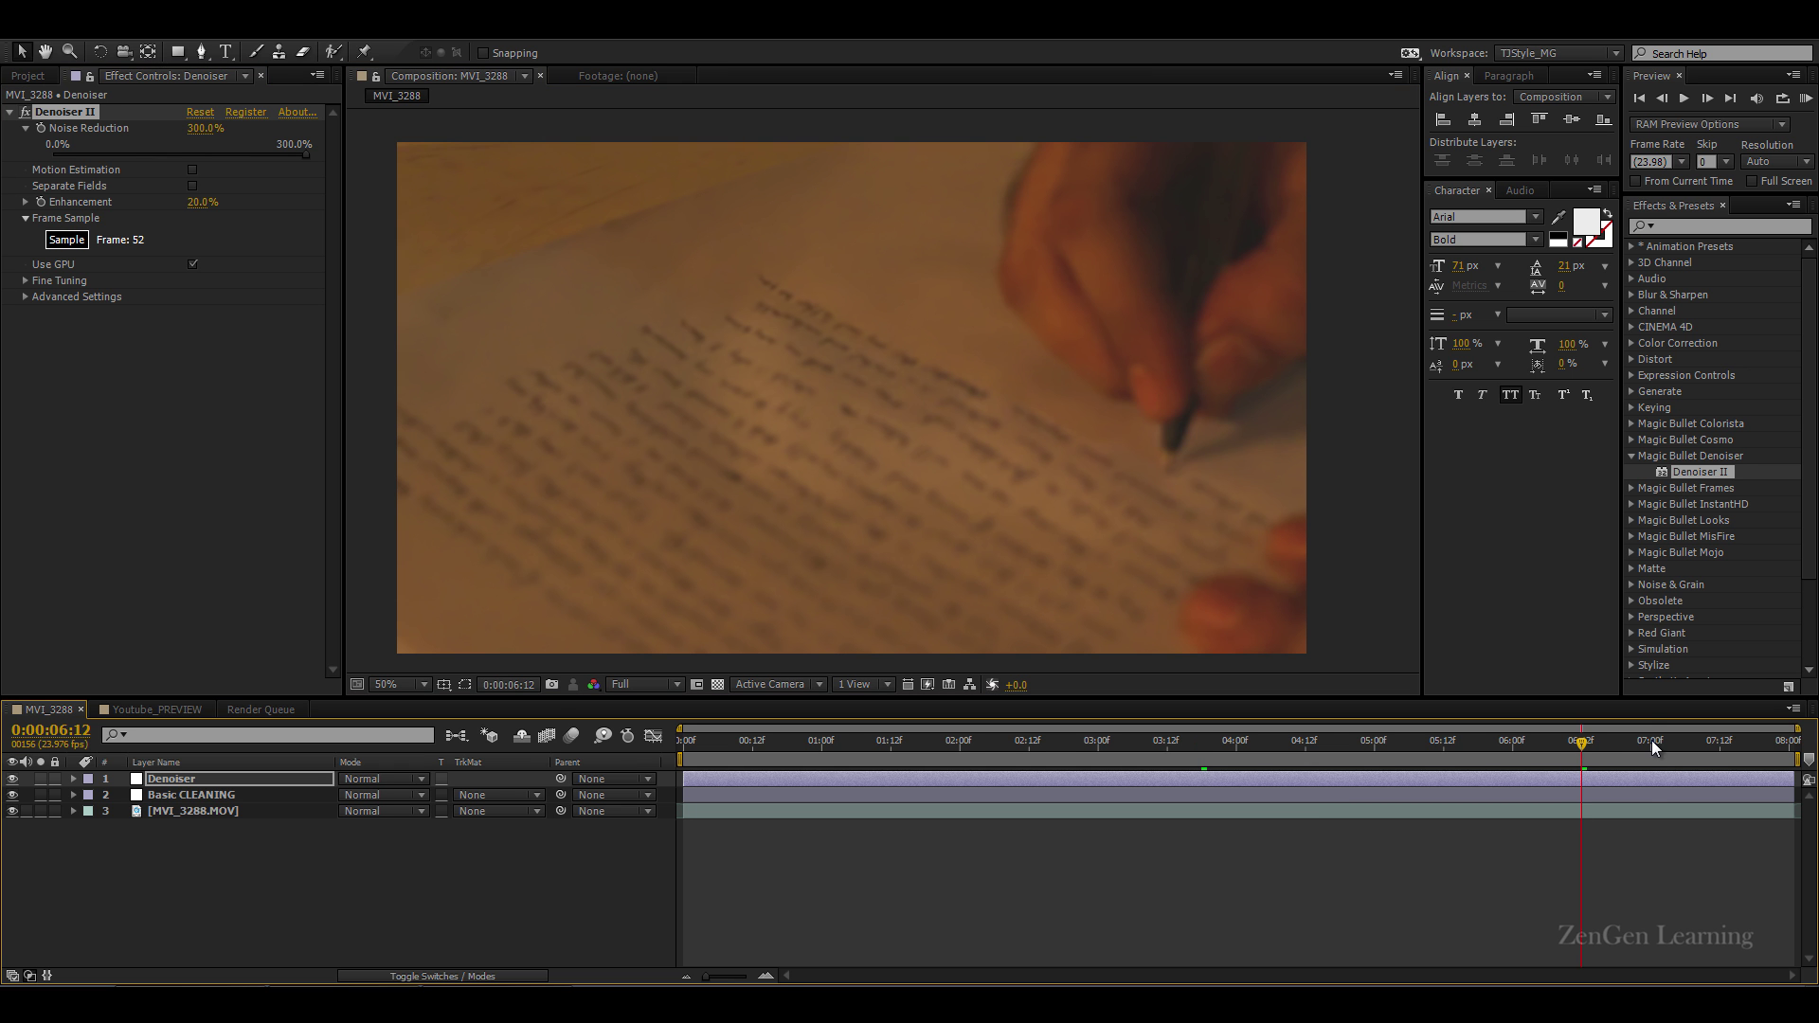
pyautogui.click(1651, 741)
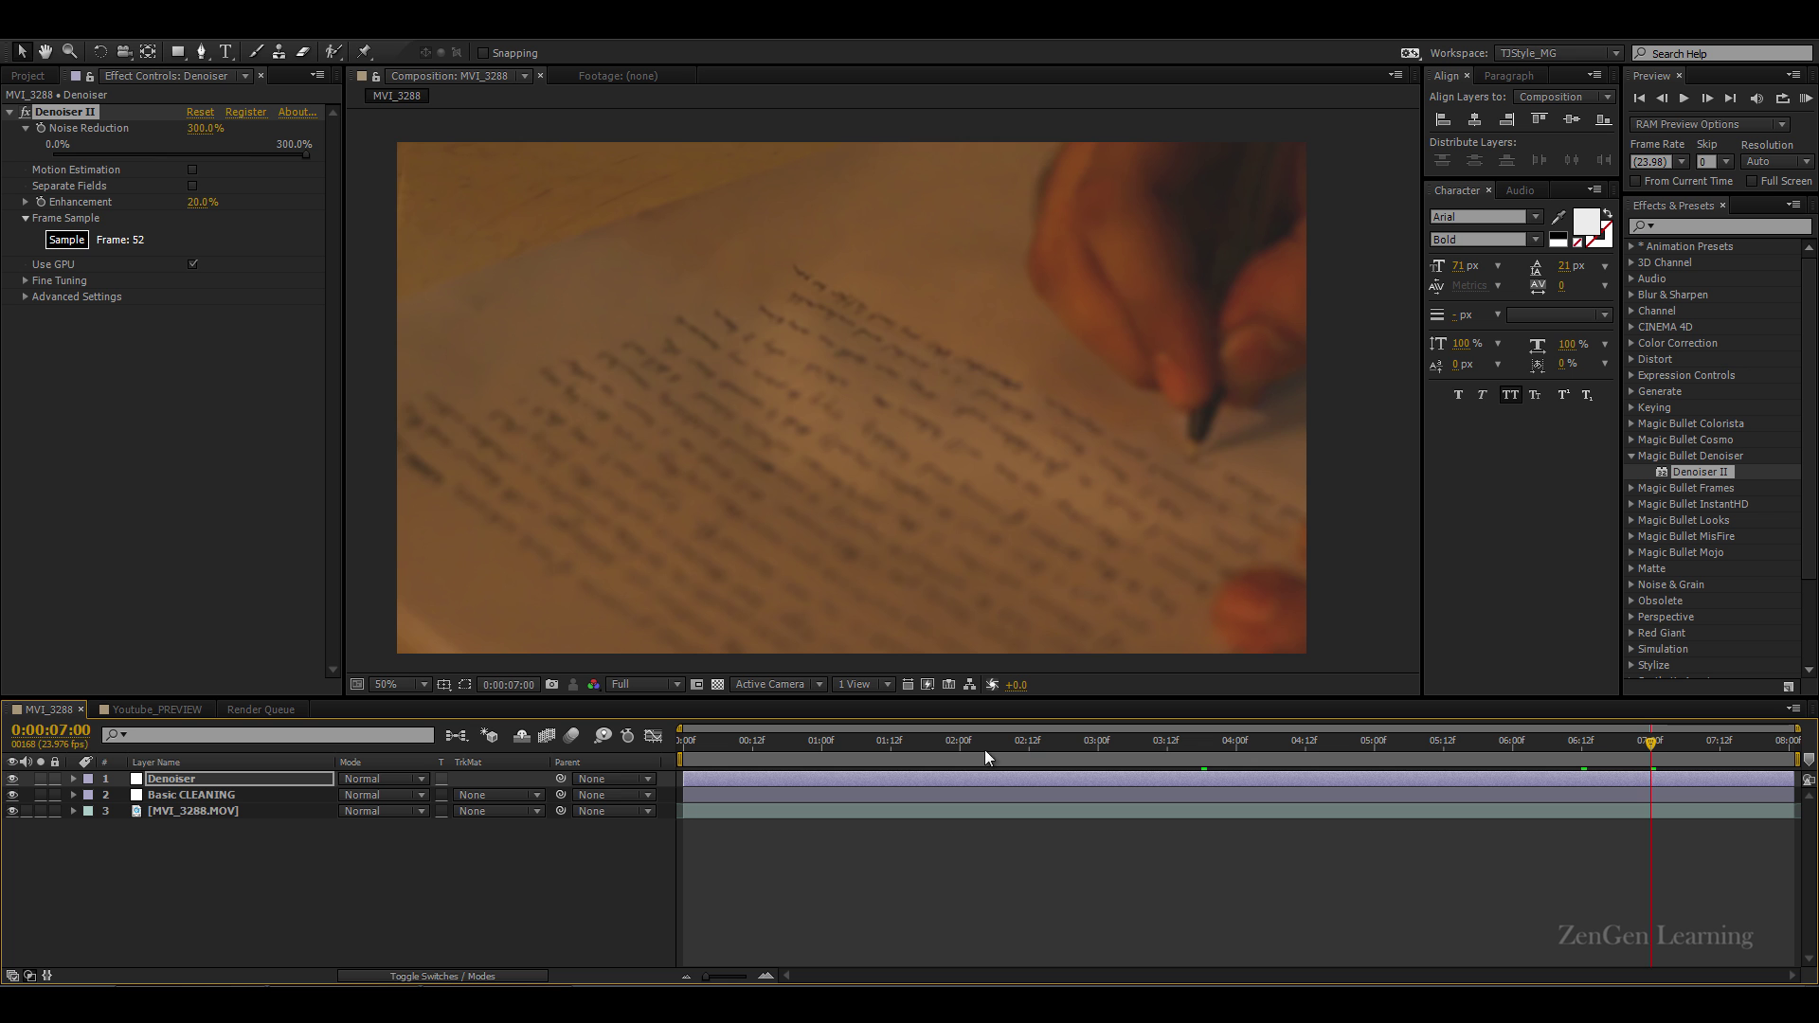
pyautogui.click(959, 751)
pyautogui.click(837, 753)
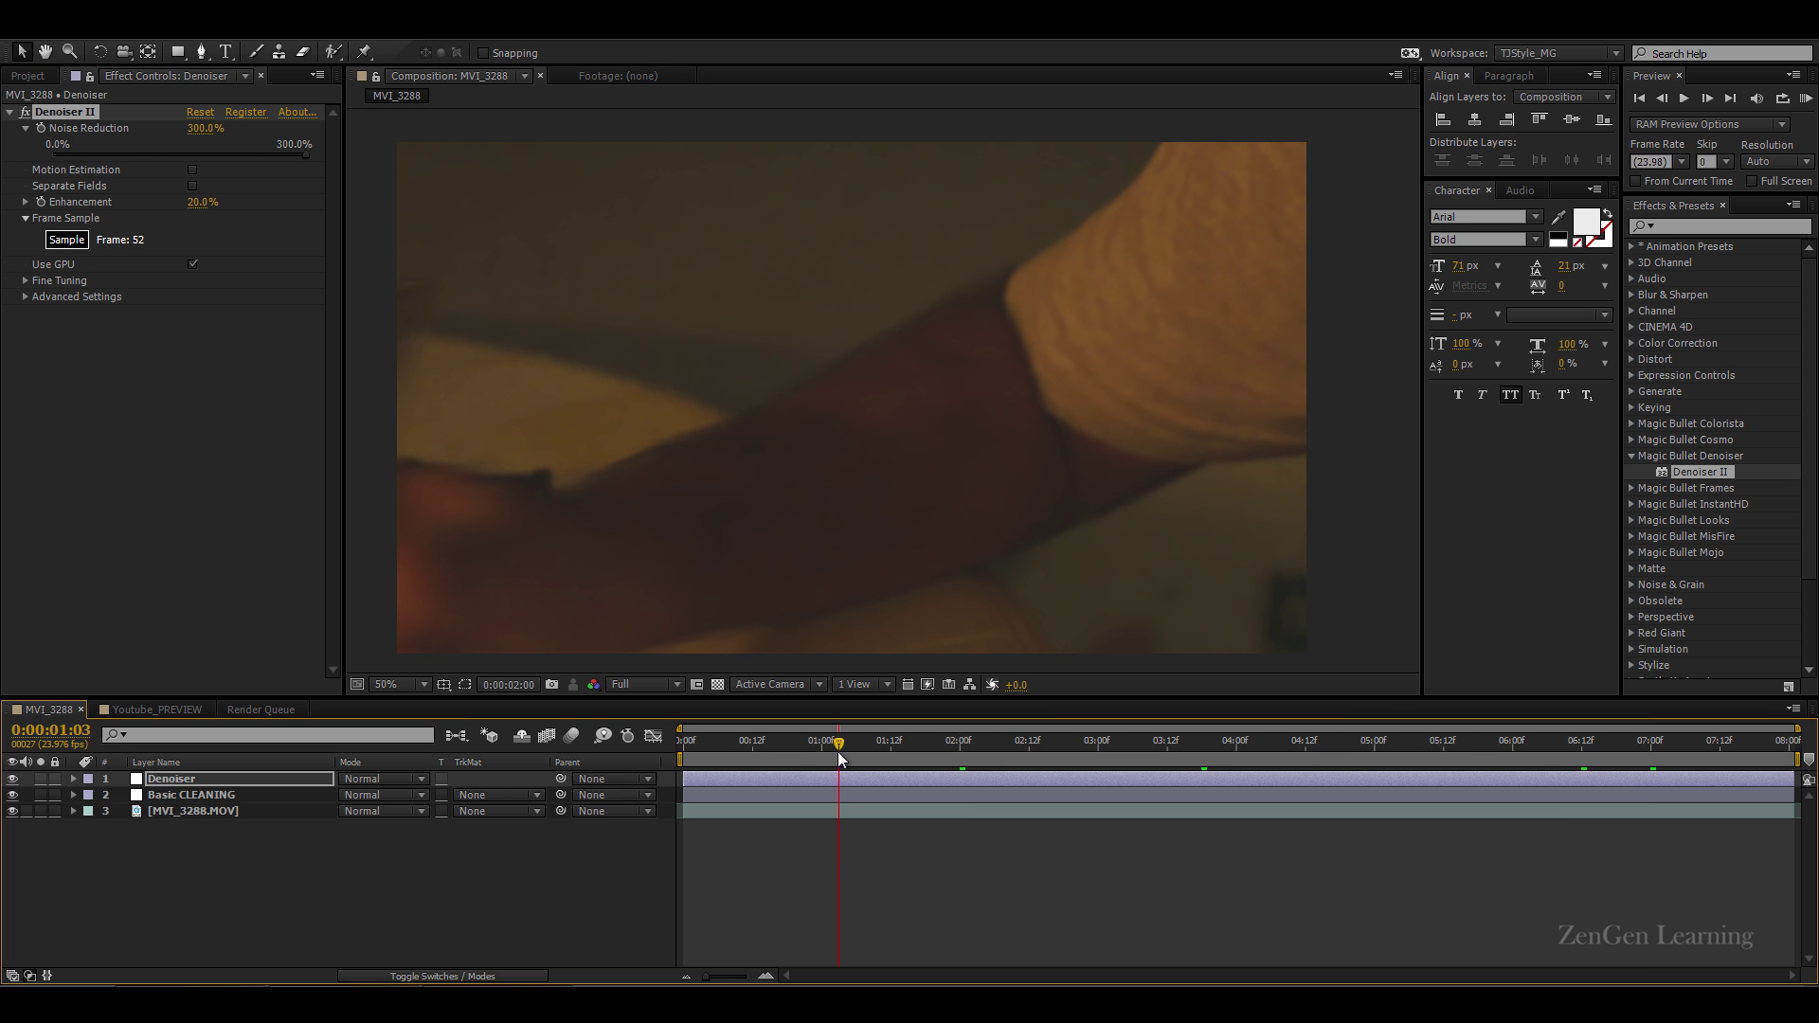
pyautogui.click(762, 746)
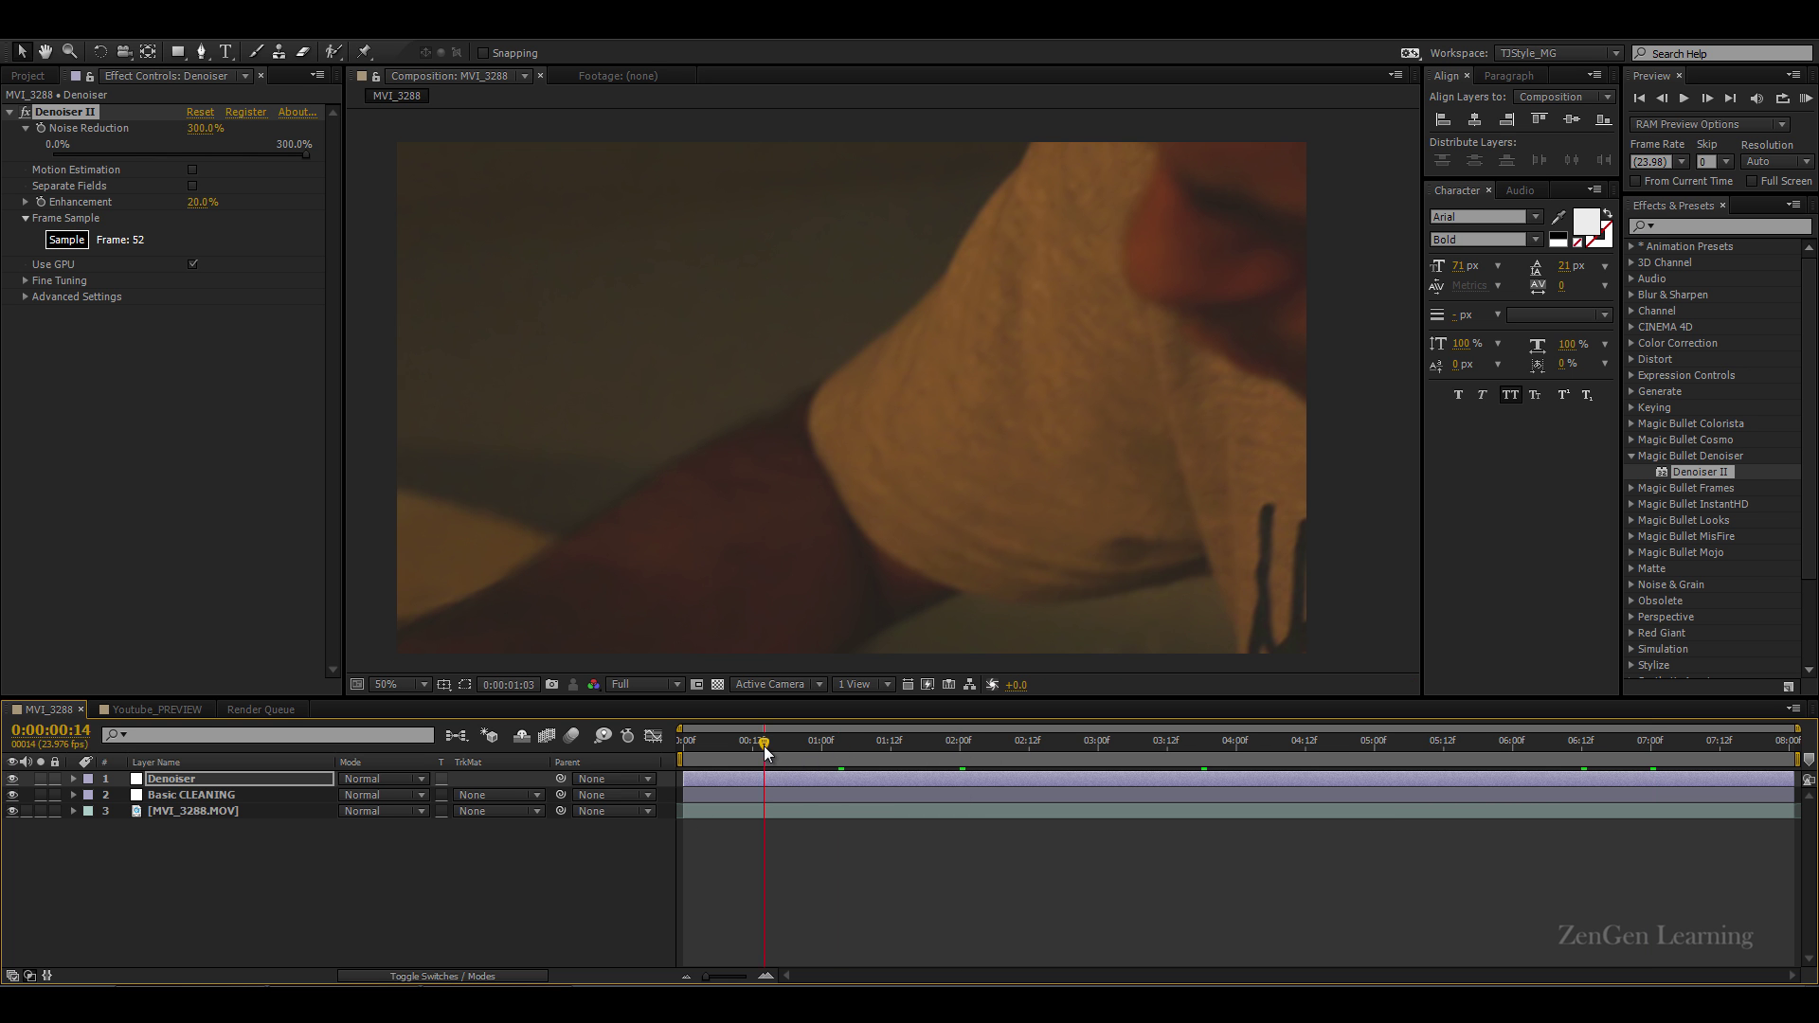
pyautogui.click(1191, 749)
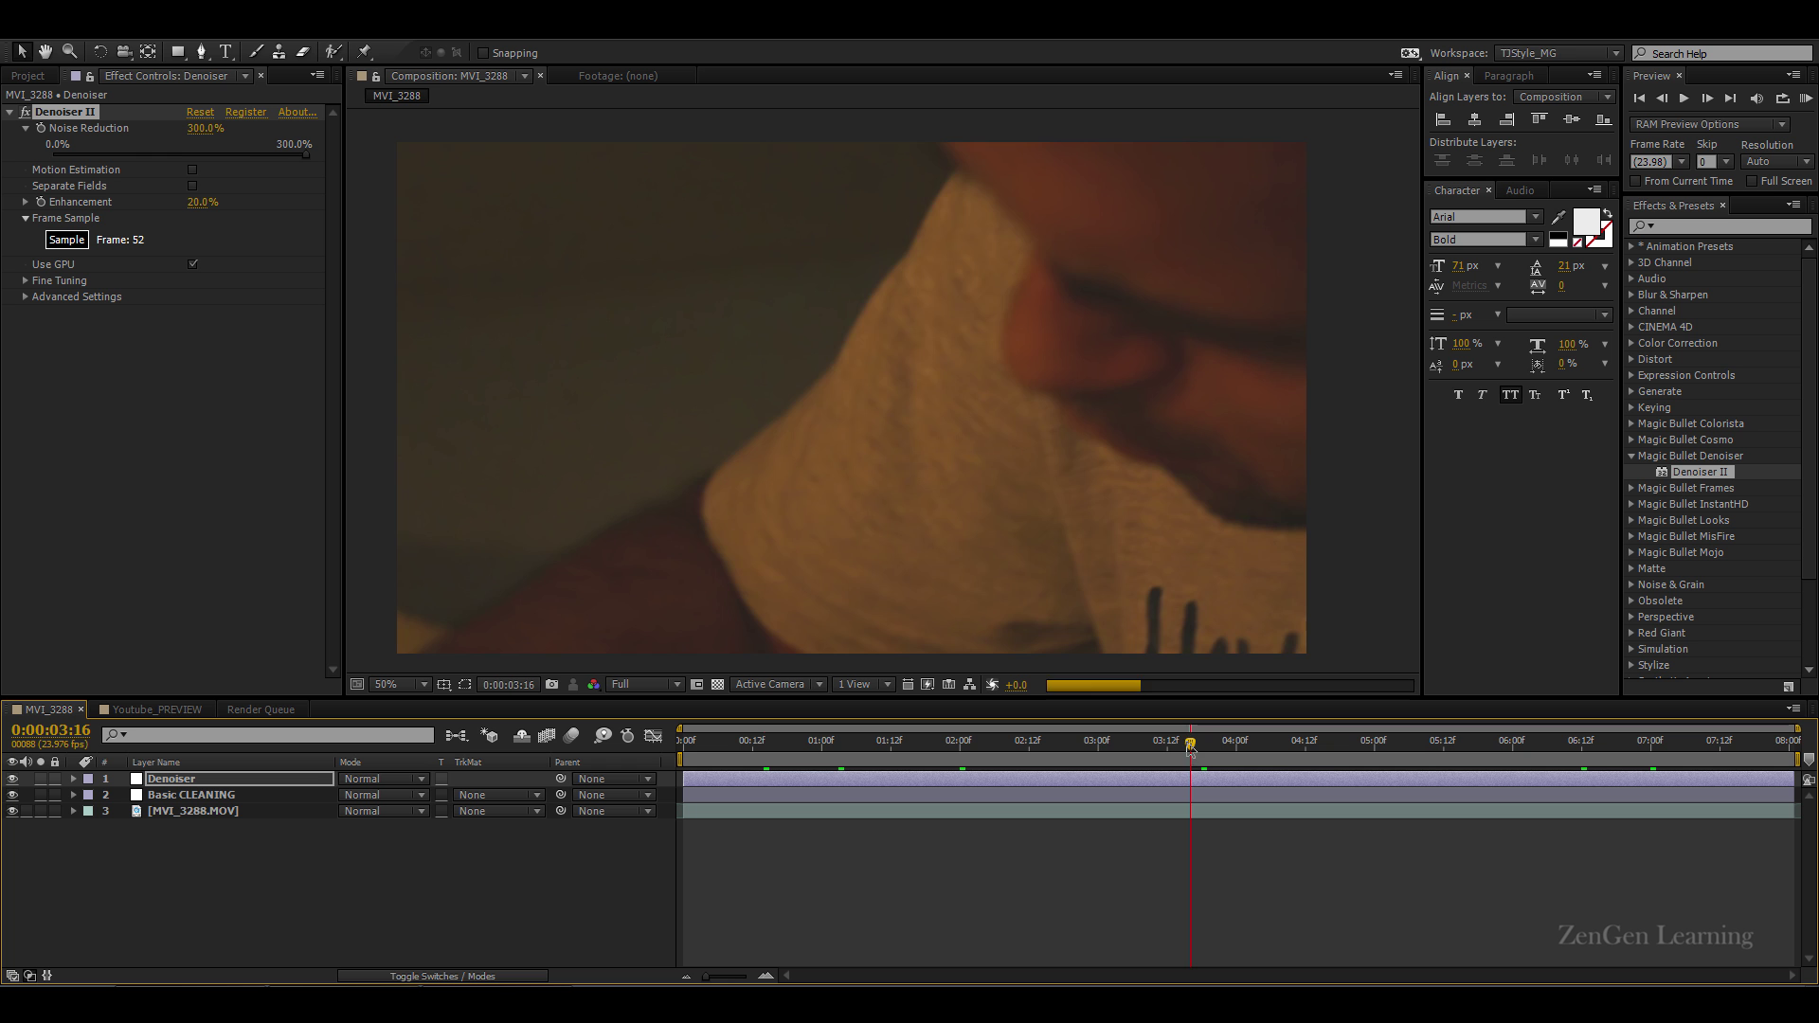
pyautogui.click(1419, 744)
pyautogui.click(1323, 745)
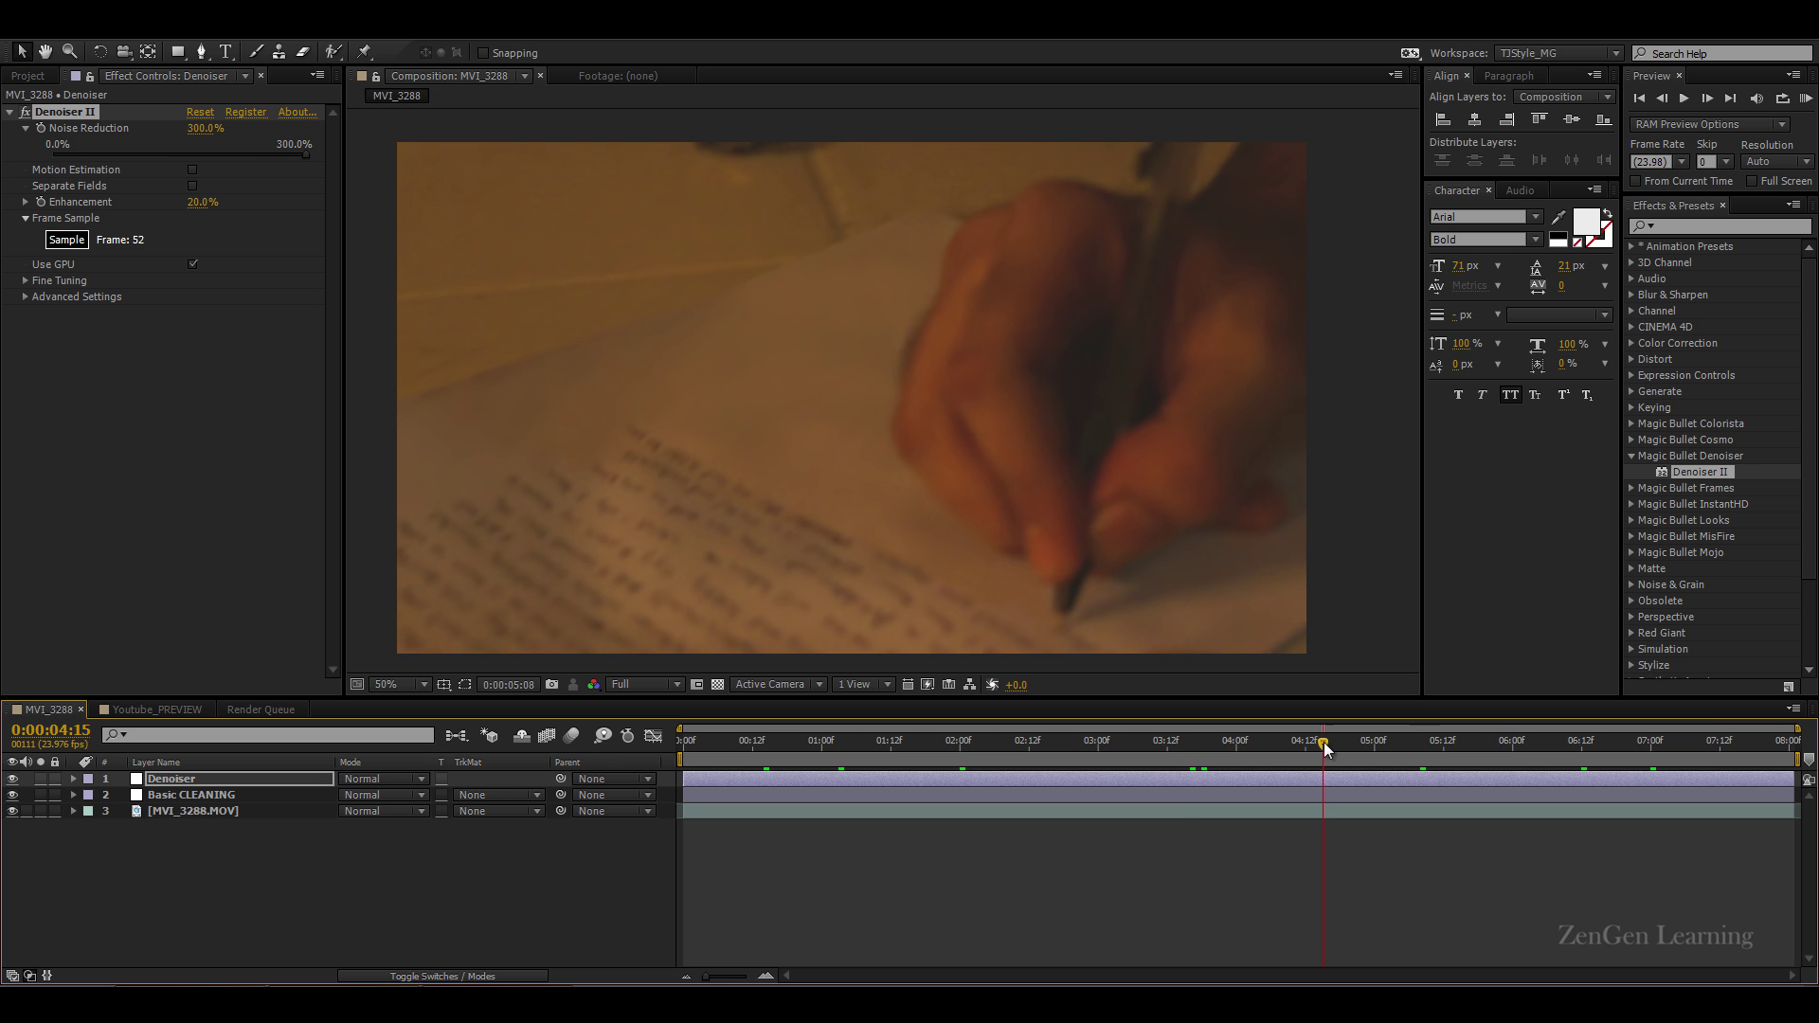
pyautogui.click(1081, 744)
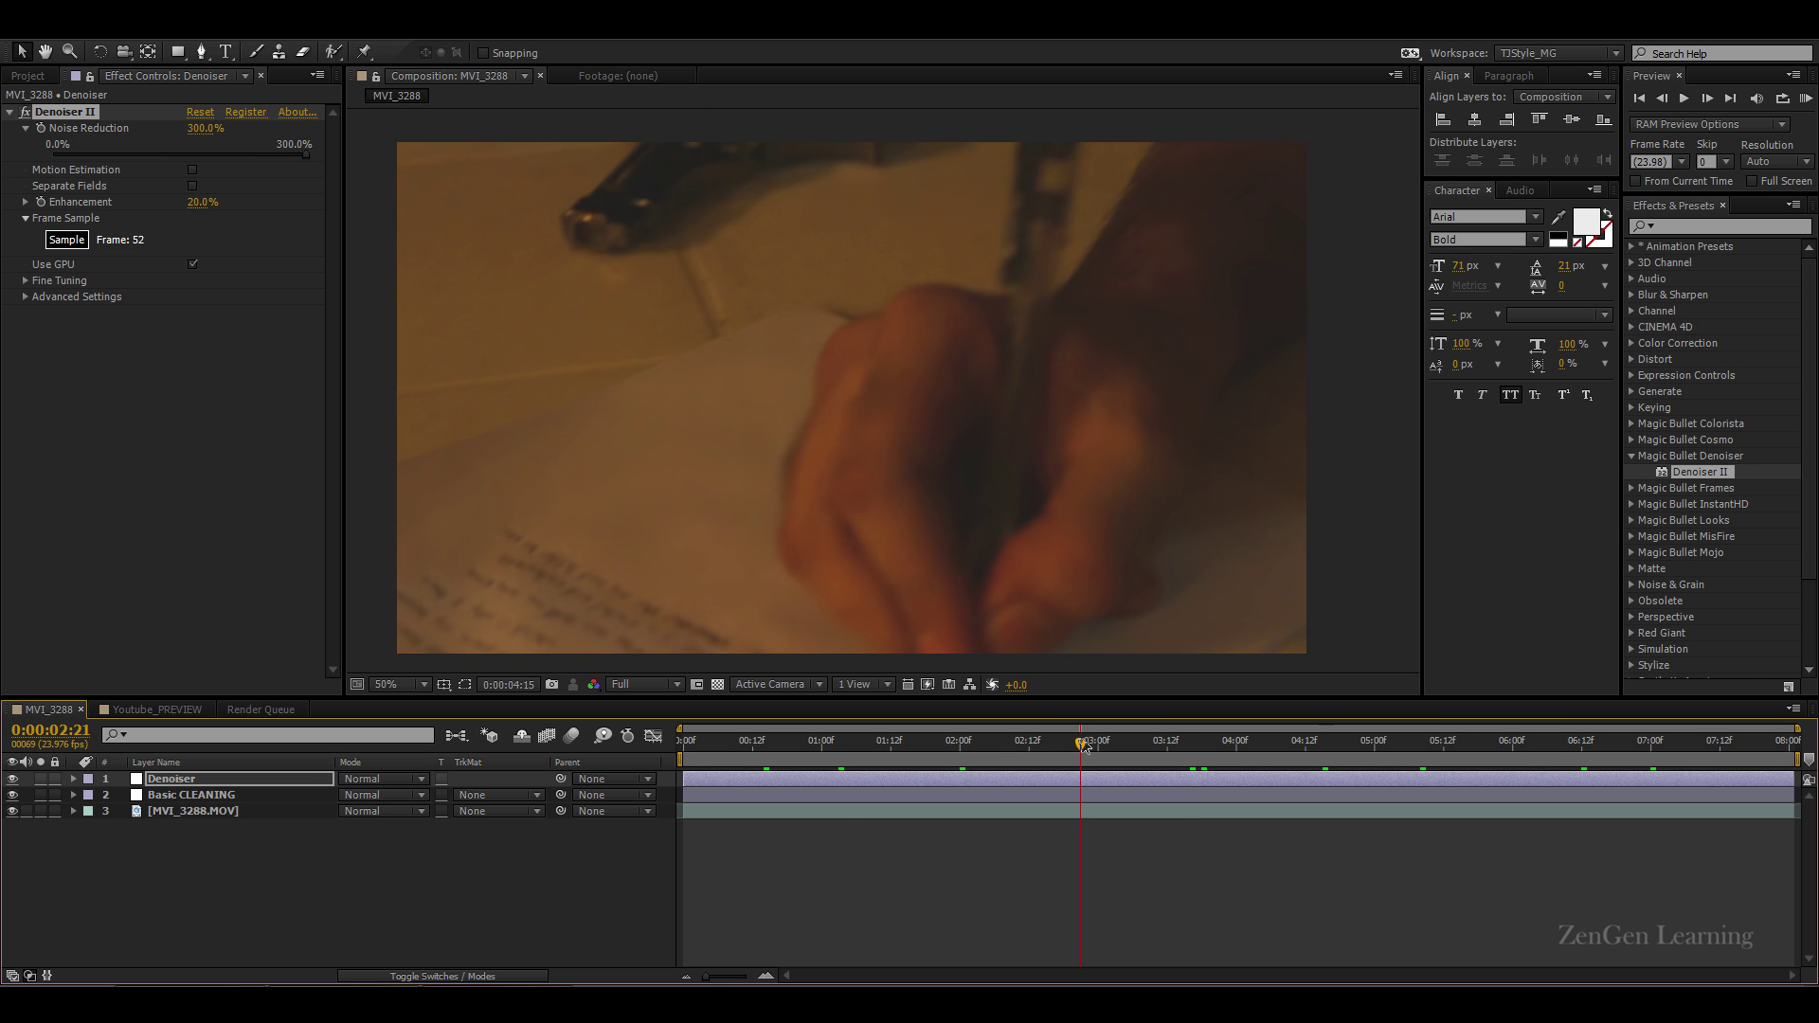
pyautogui.click(301, 881)
# Step: Add a new top adjustment layer named 'CC'
pyautogui.rightClick(356, 888)
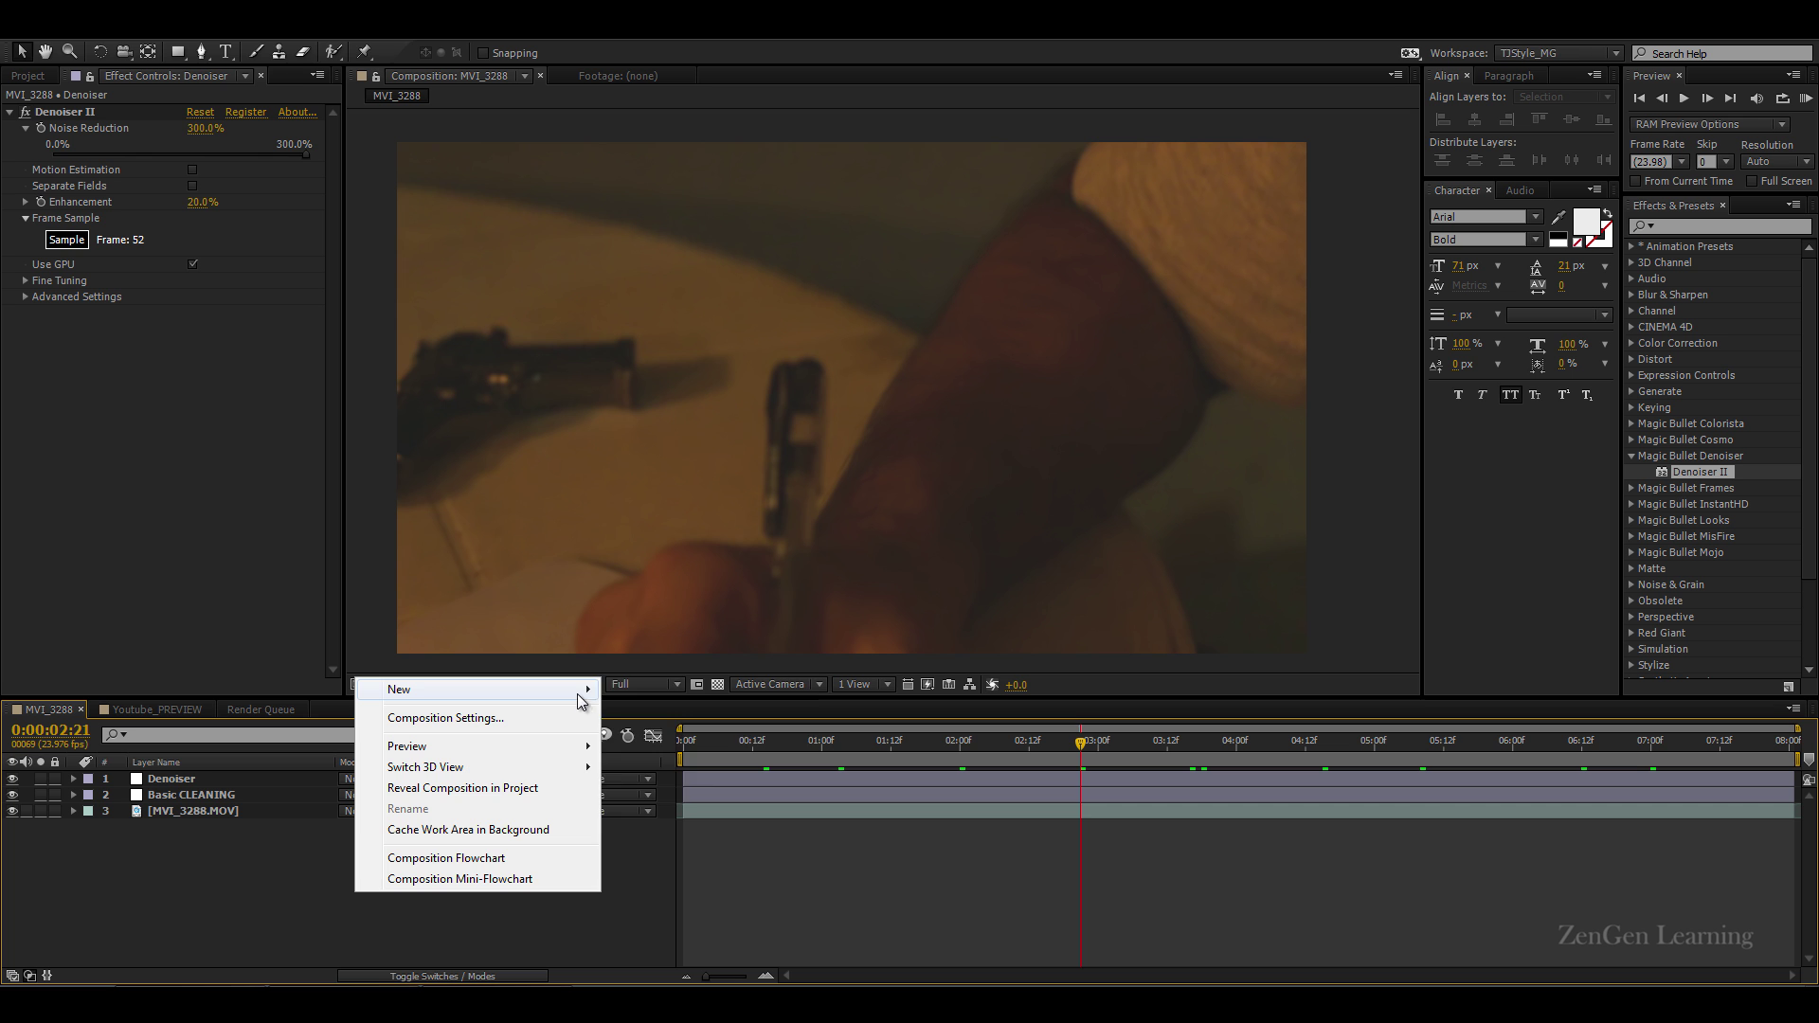
pyautogui.moveTo(582, 689)
pyautogui.click(666, 852)
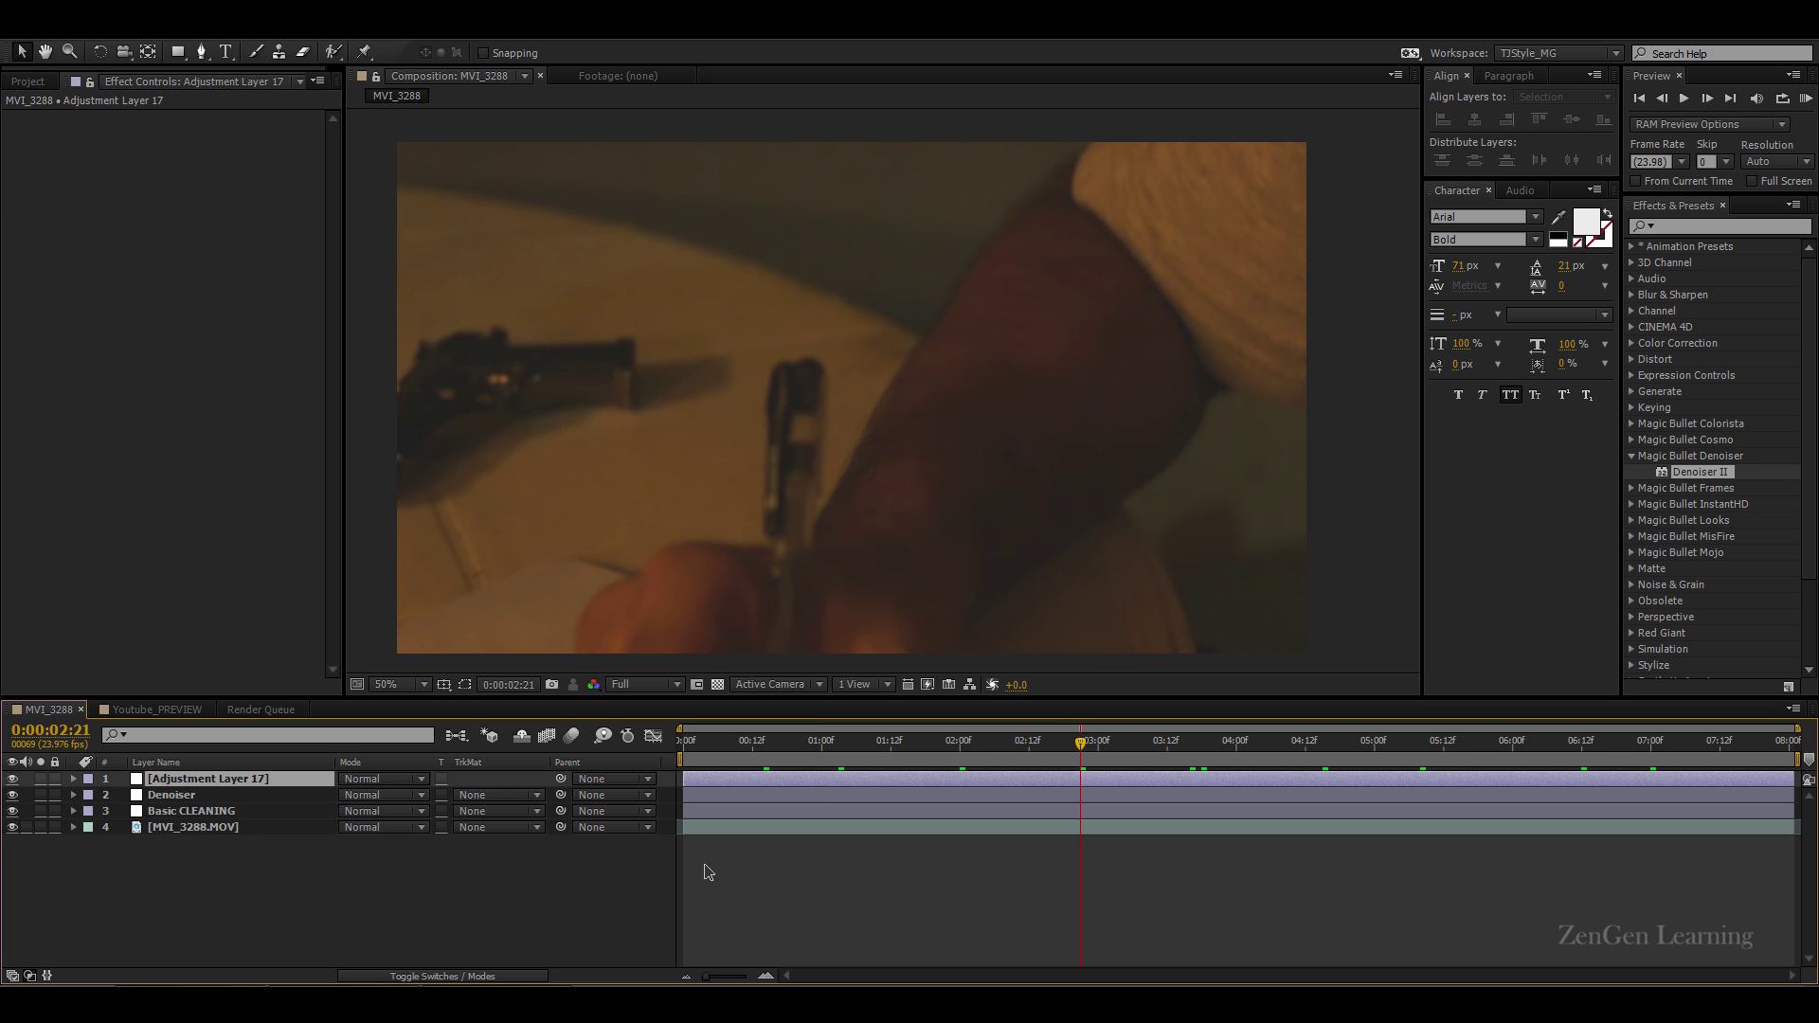
pyautogui.press('Return')
pyautogui.write('CC')
pyautogui.press('Return')
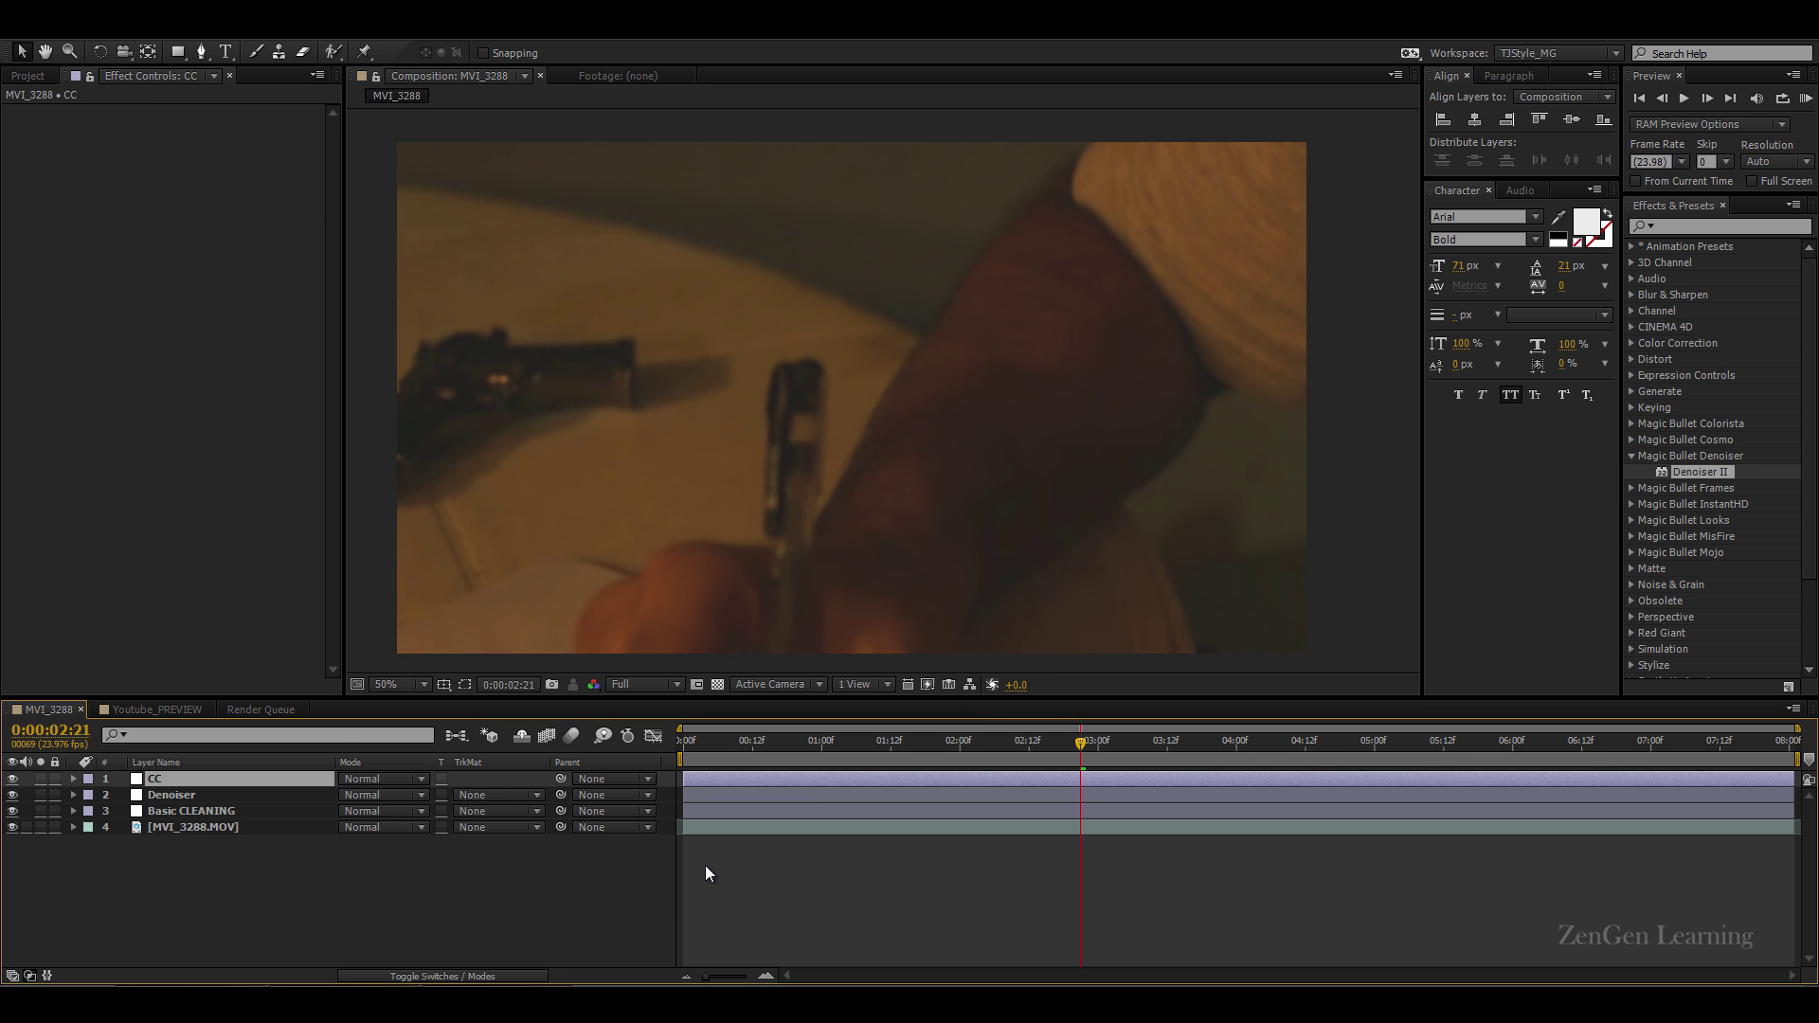
# Step: Apply Color Correction > Curves to the CC layer and check frames at 2:01 and 4:22
pyautogui.click(1632, 344)
pyautogui.scroll(-3, 1714, 569)
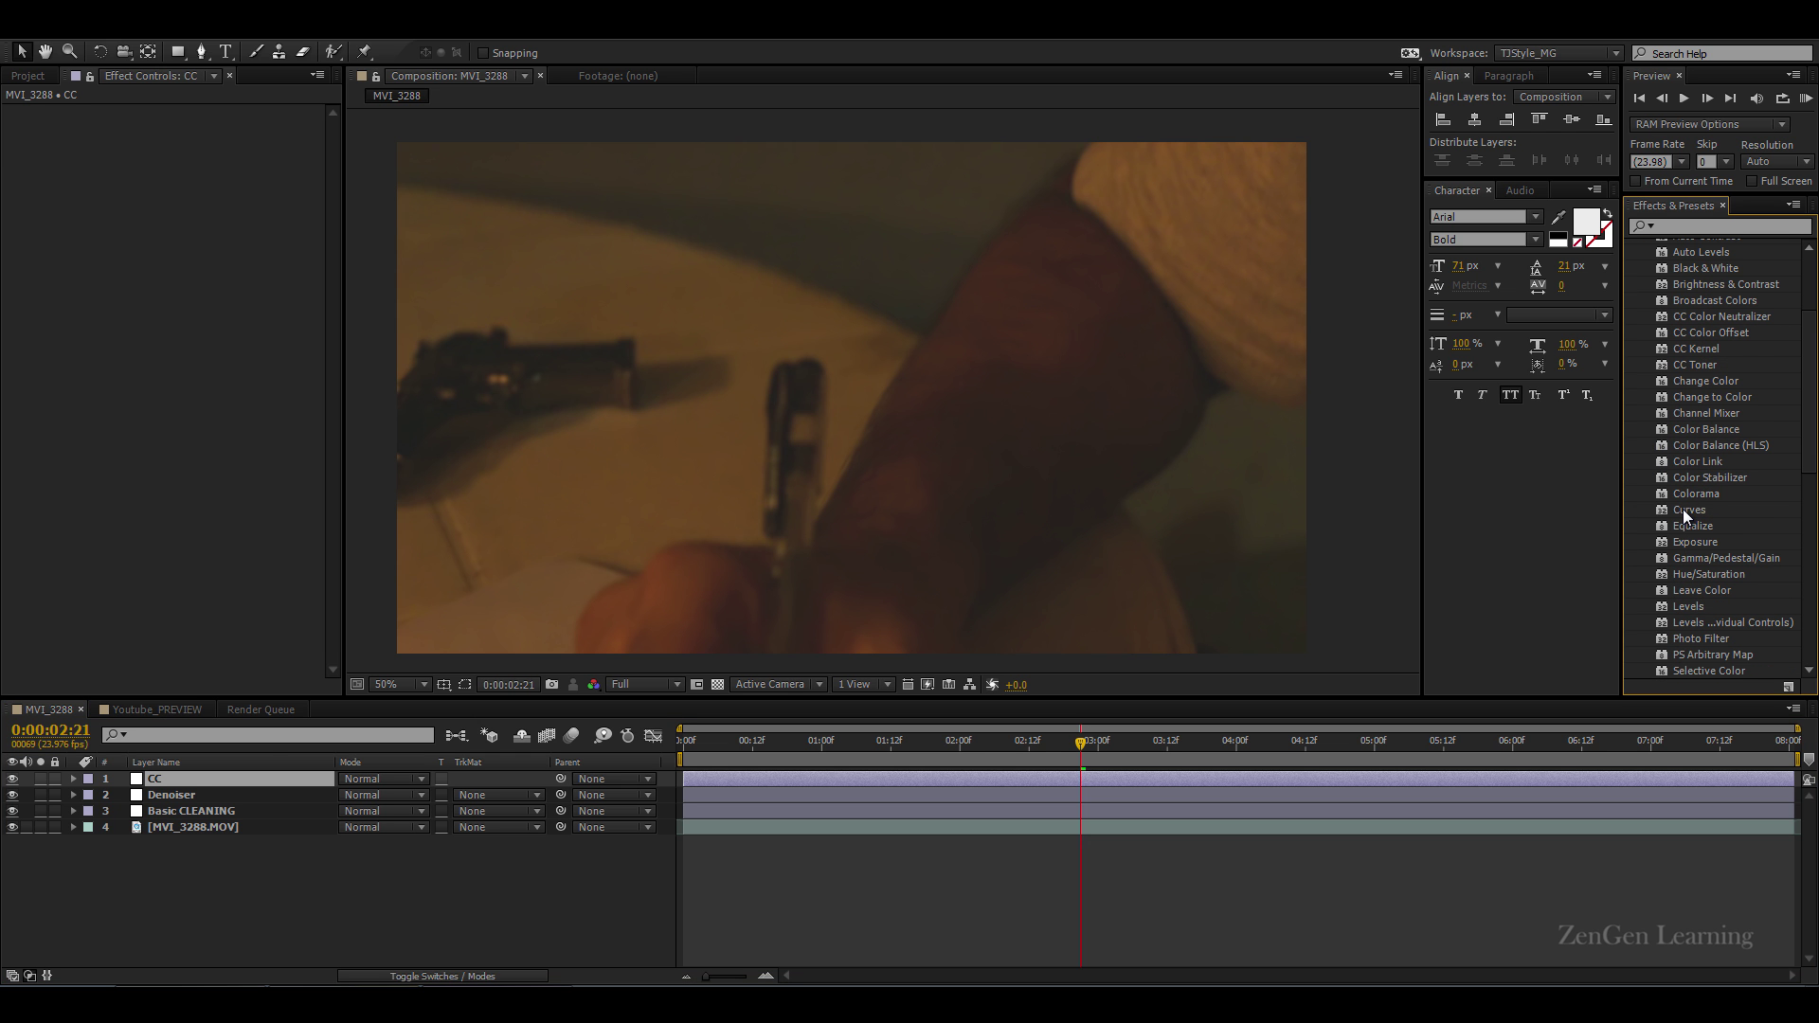
pyautogui.moveTo(1683, 509); pyautogui.dragTo(1167, 586)
pyautogui.moveTo(185, 770); pyautogui.dragTo(174, 781)
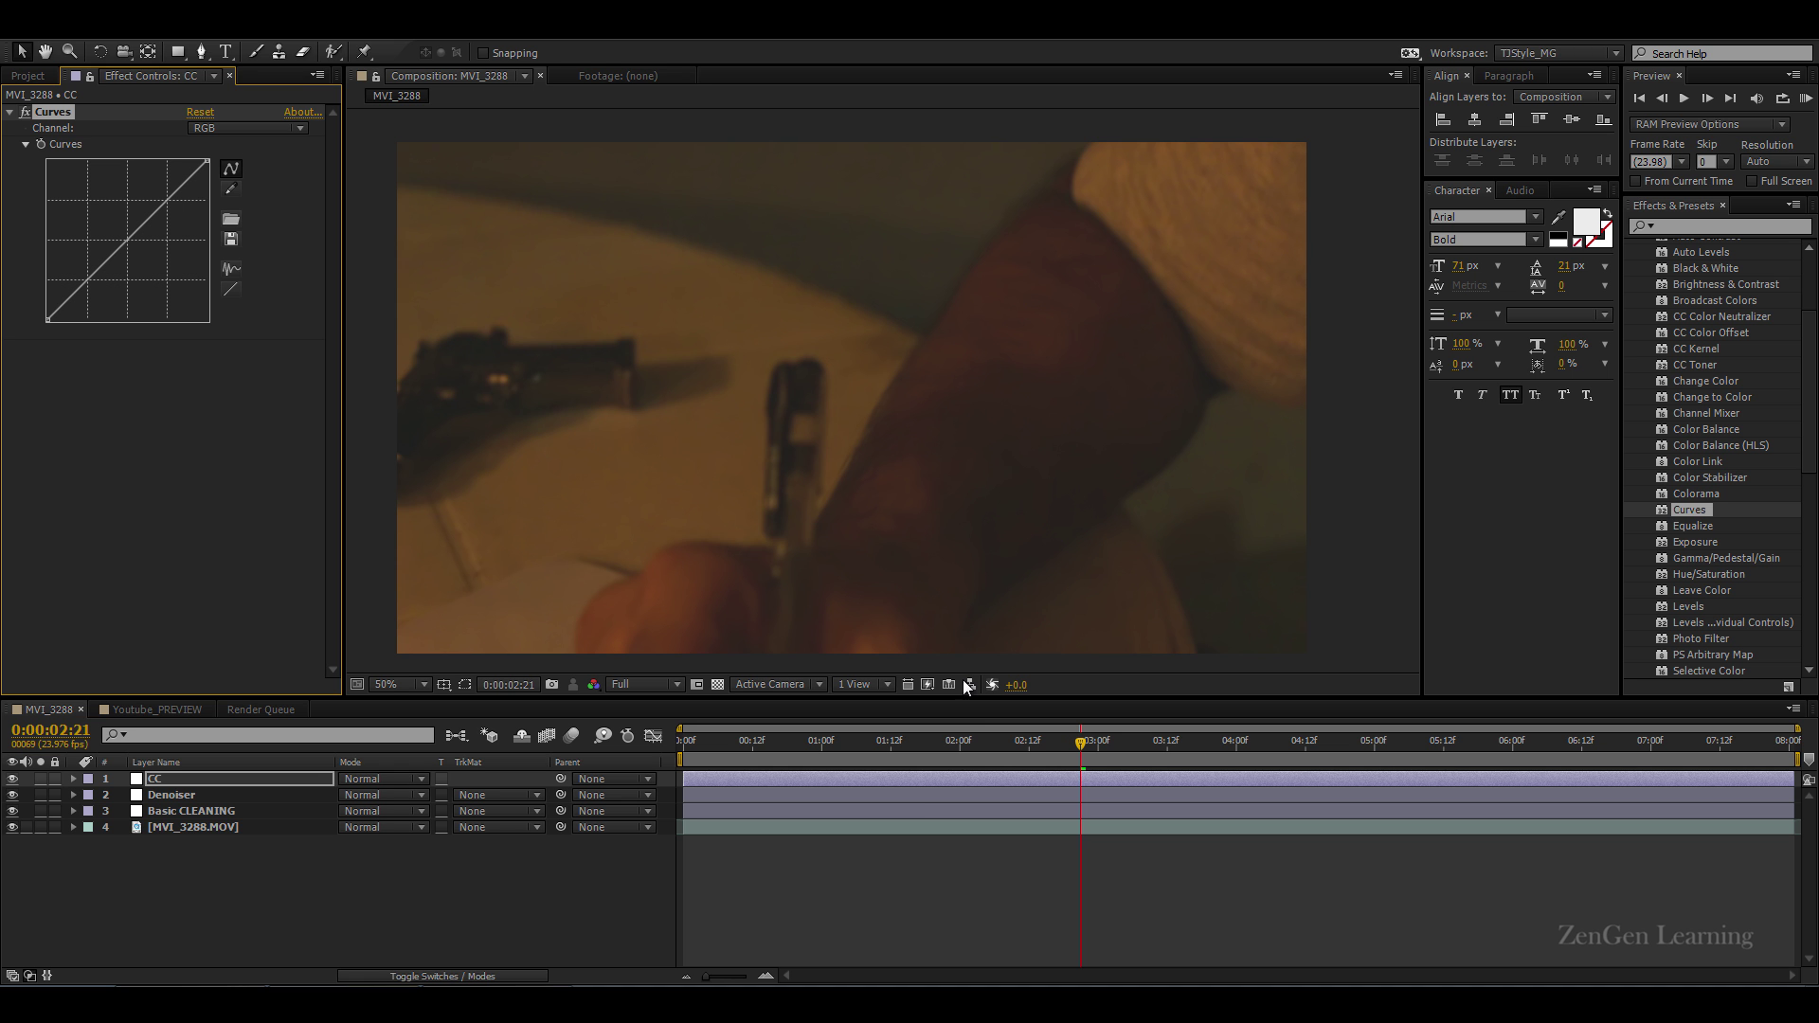
pyautogui.click(963, 744)
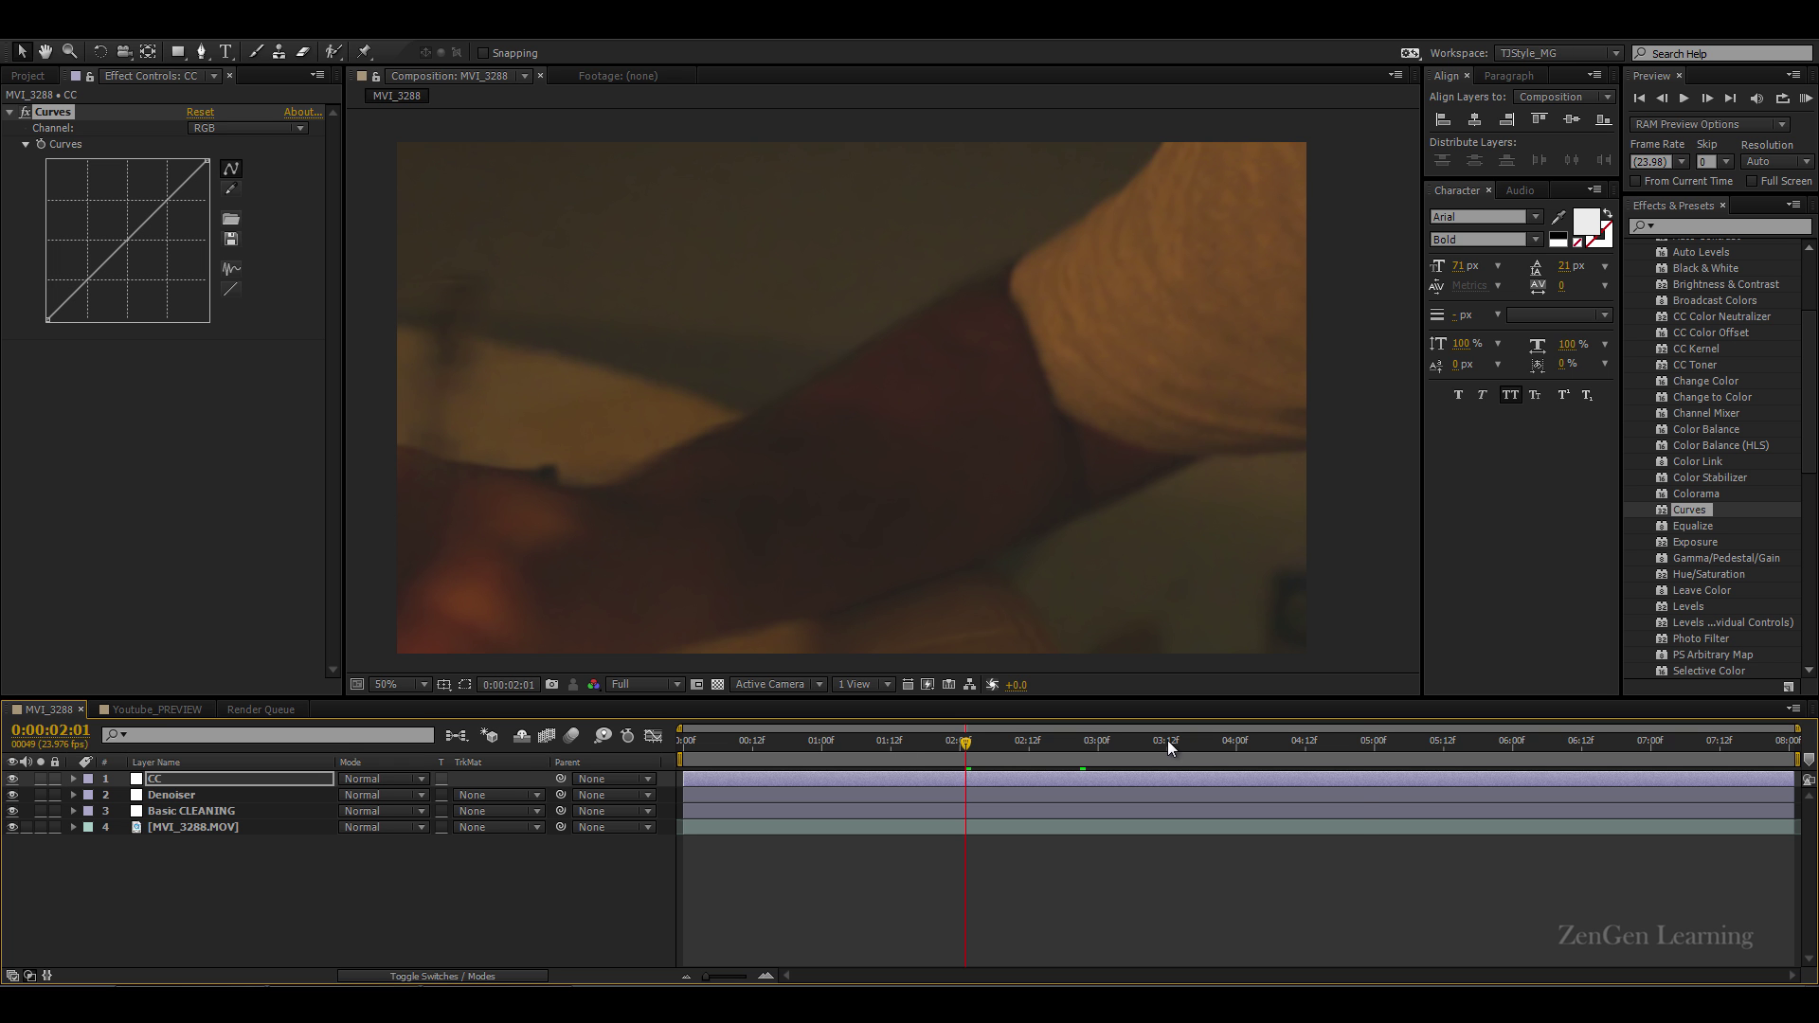
pyautogui.click(1364, 746)
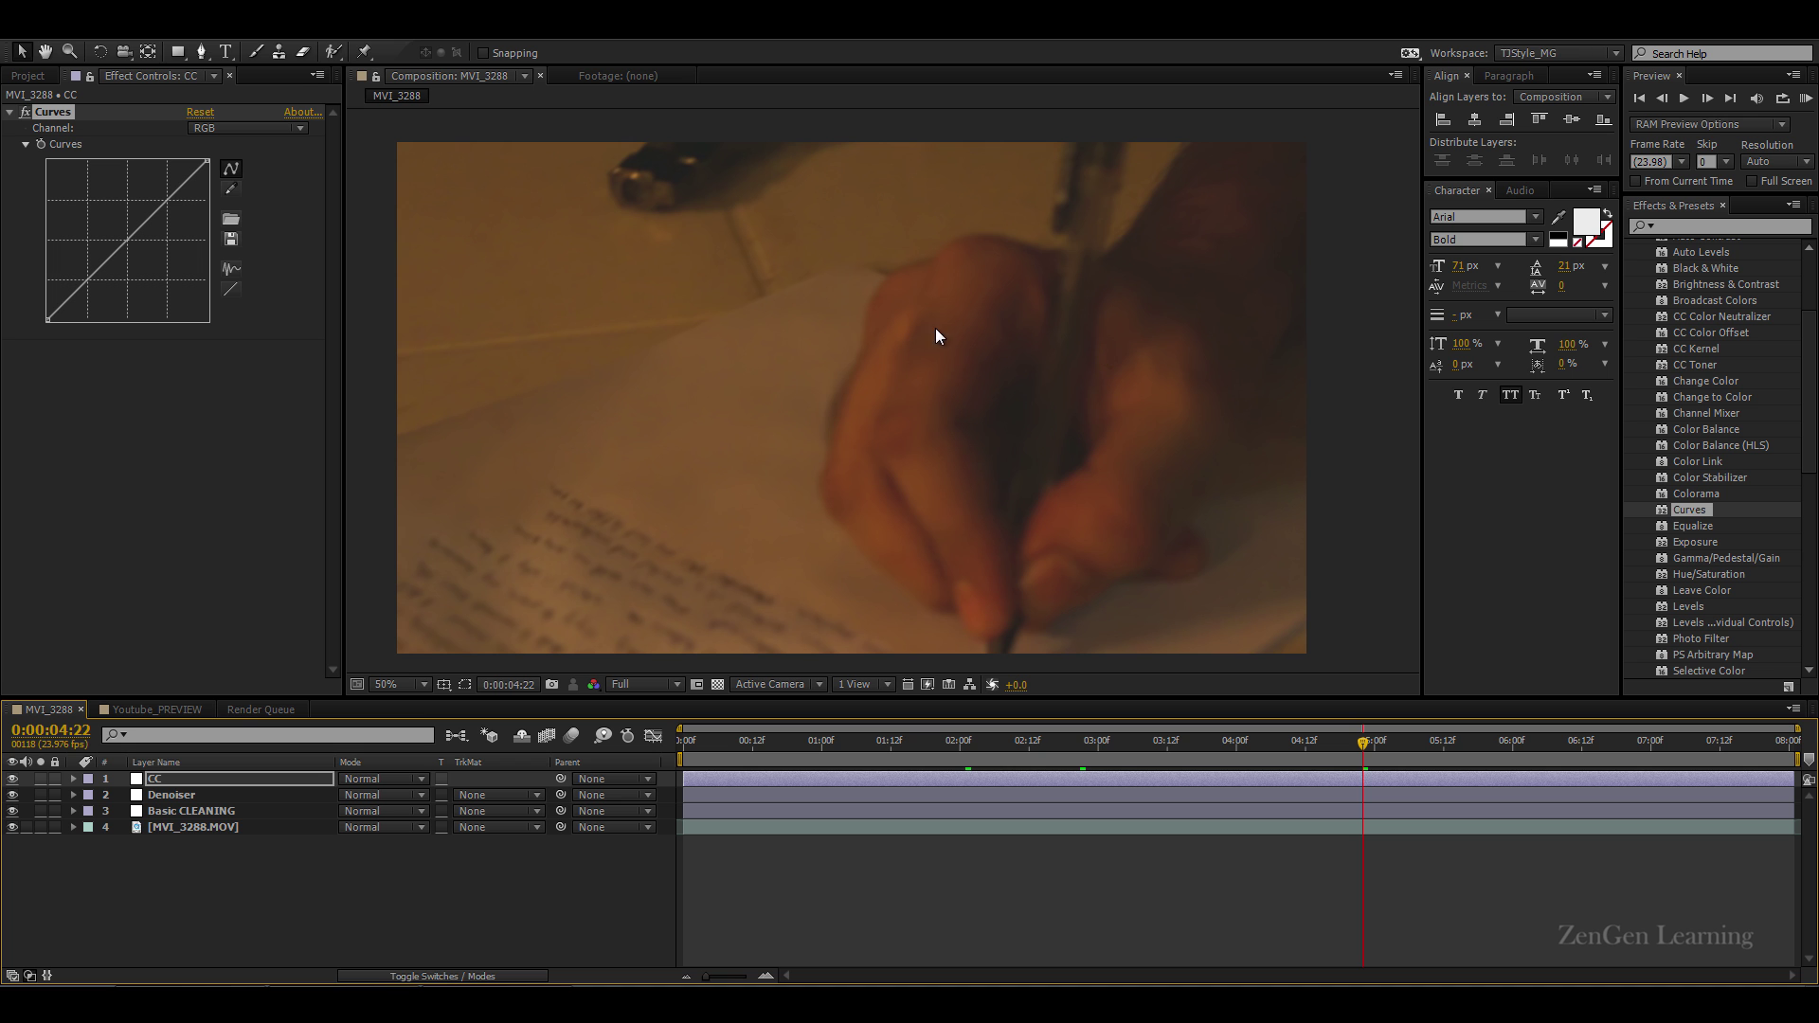
# Step: Switch Curves to the Red channel and add points lowering the red highlights and shadows
pyautogui.click(250, 127)
pyautogui.click(213, 163)
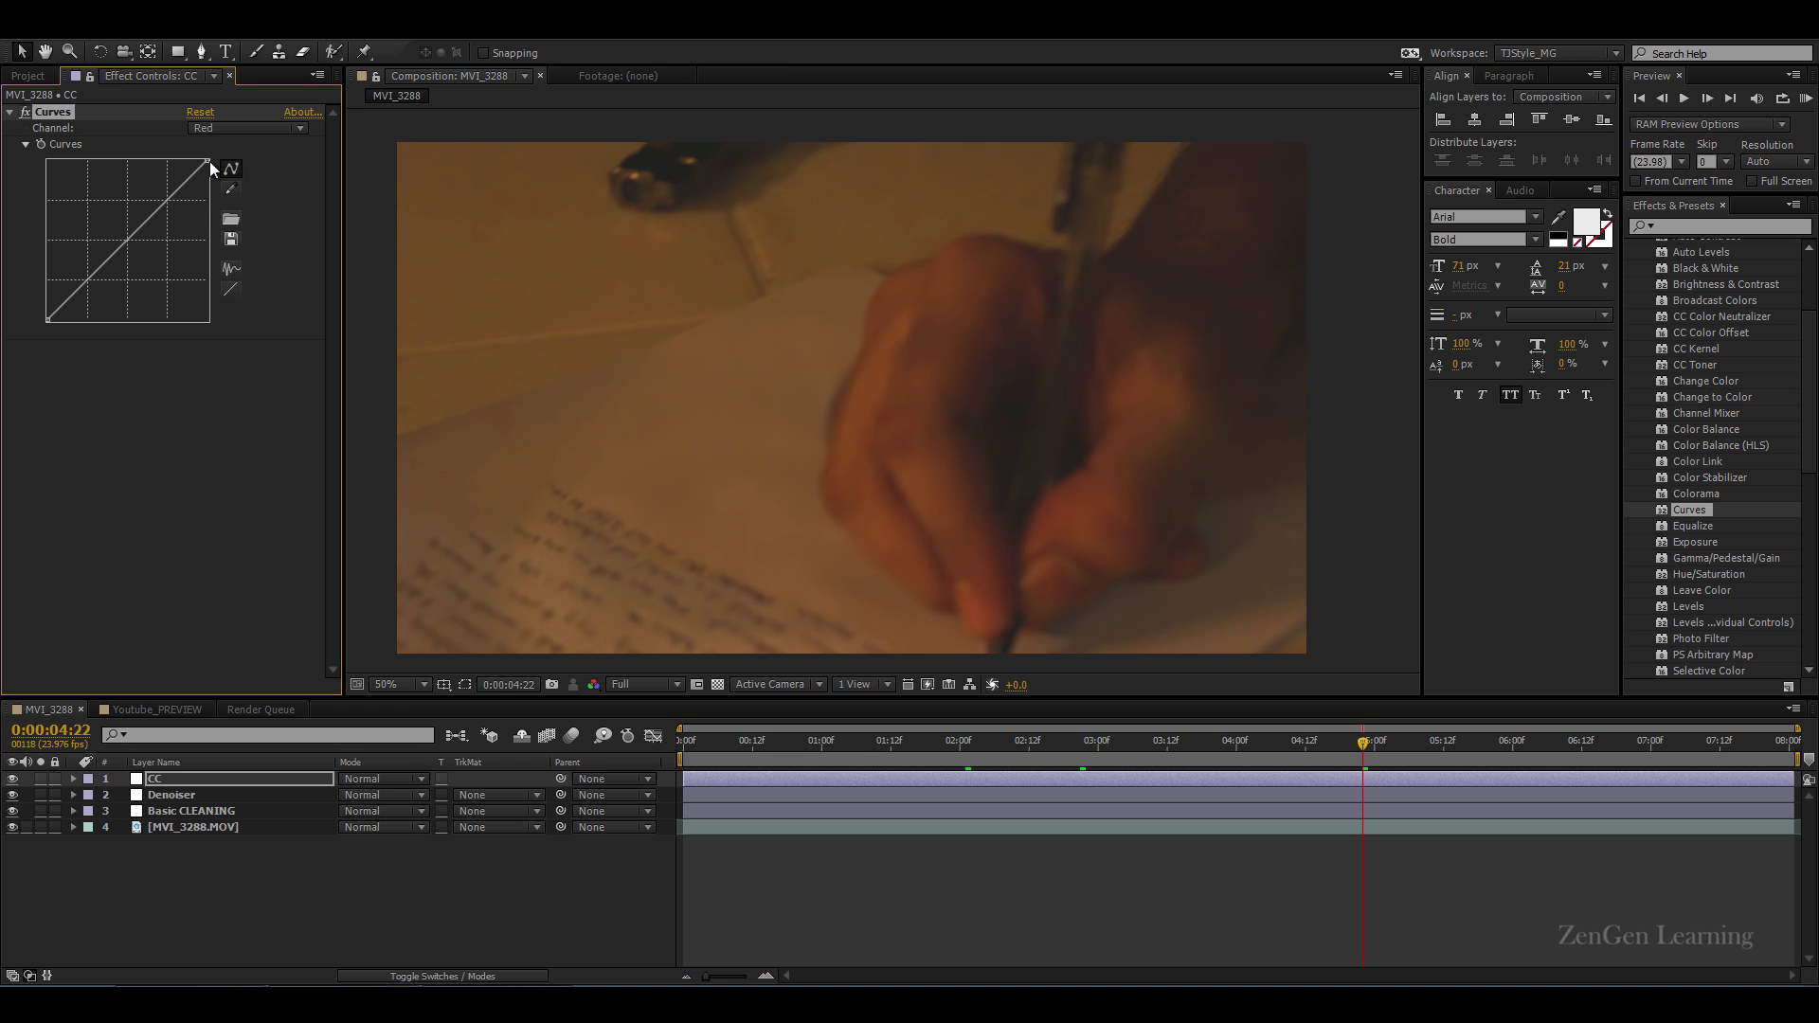
pyautogui.moveTo(210, 162); pyautogui.dragTo(264, 193)
pyautogui.moveTo(78, 294); pyautogui.dragTo(58, 309)
pyautogui.click(175, 211)
# Step: Compare the CC layer on and off at later frames, then return near the clip's start
pyautogui.click(890, 742)
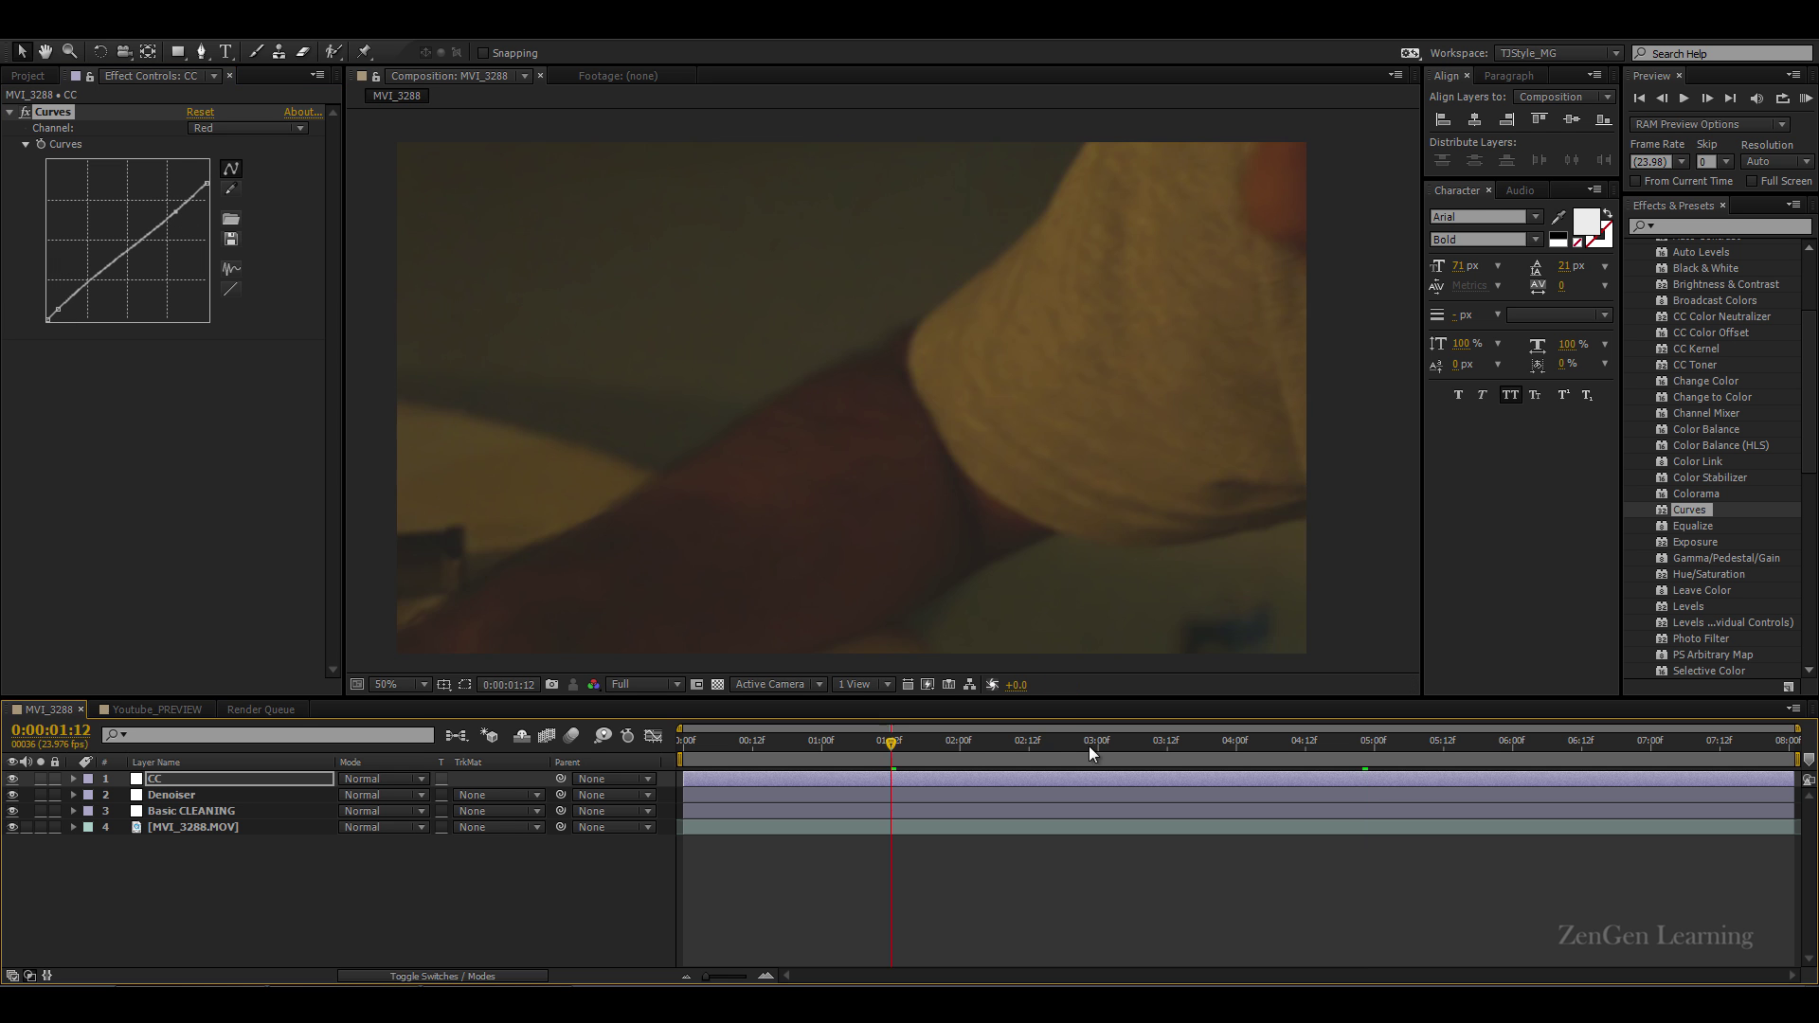
pyautogui.click(1089, 747)
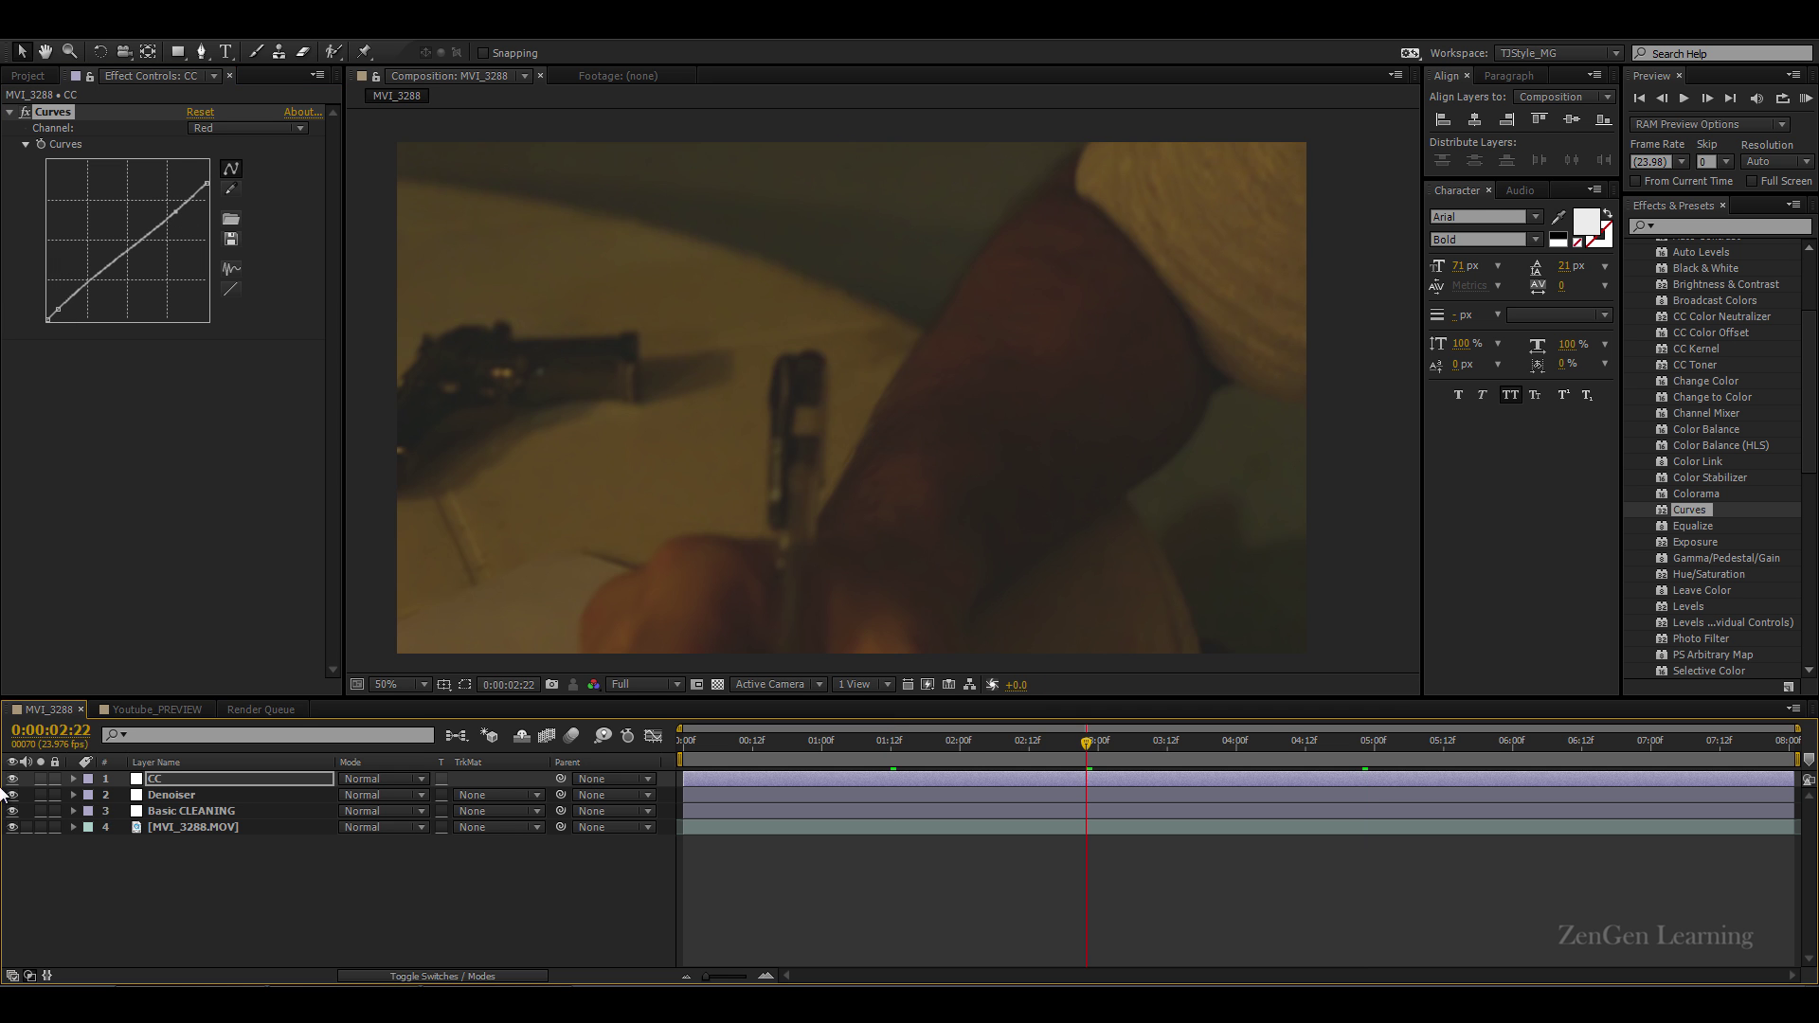
pyautogui.click(13, 779)
pyautogui.click(12, 779)
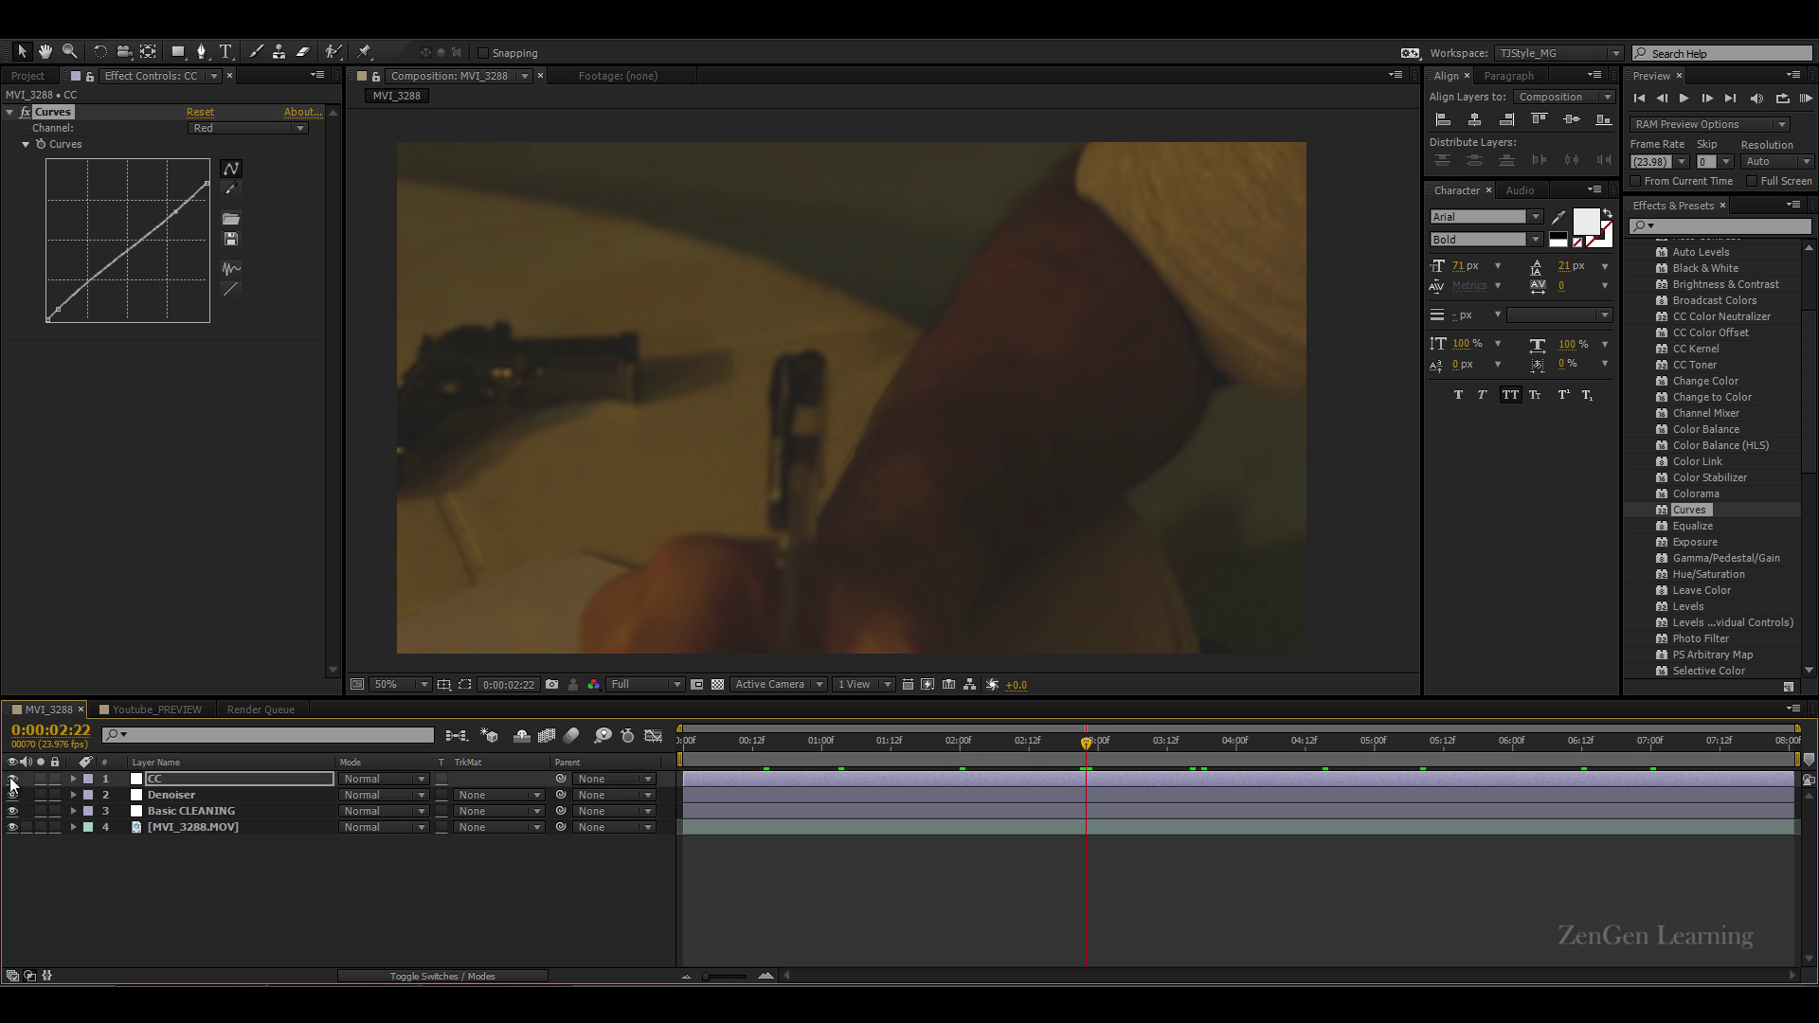
pyautogui.click(759, 746)
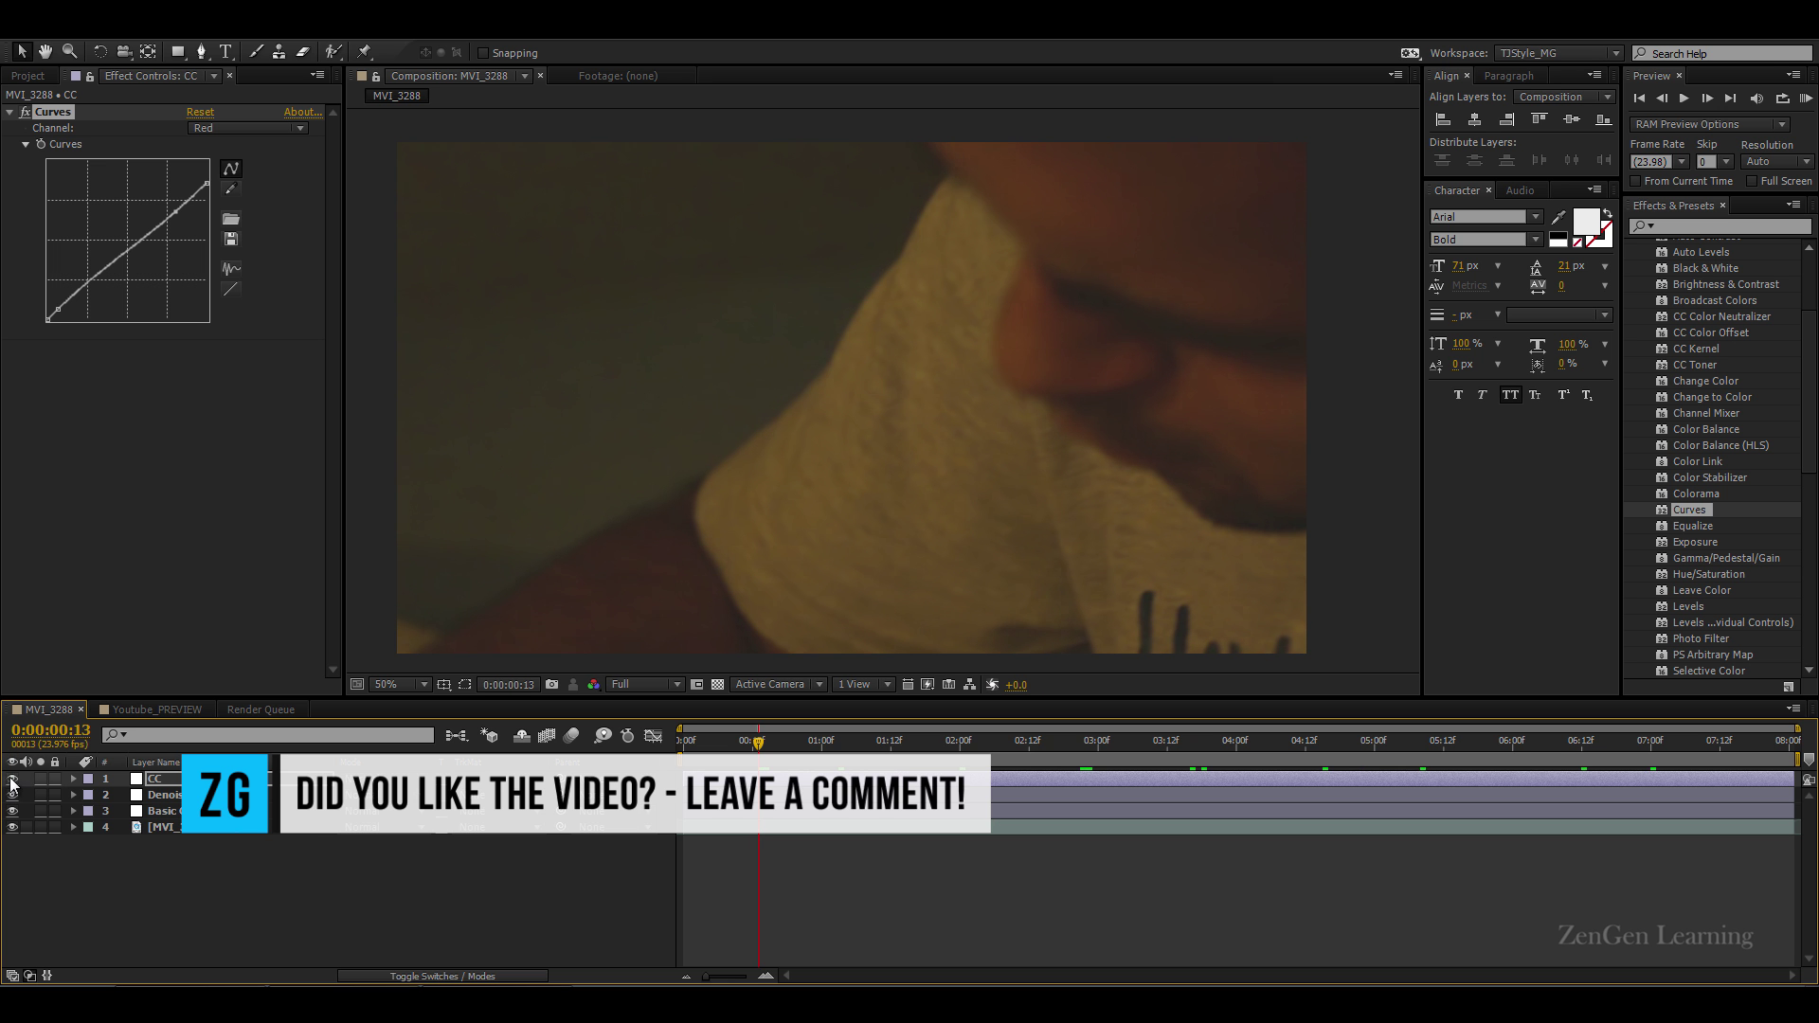
# Step: Switch Curves back to RGB and add a control point near the shadows
pyautogui.click(211, 130)
pyautogui.click(222, 150)
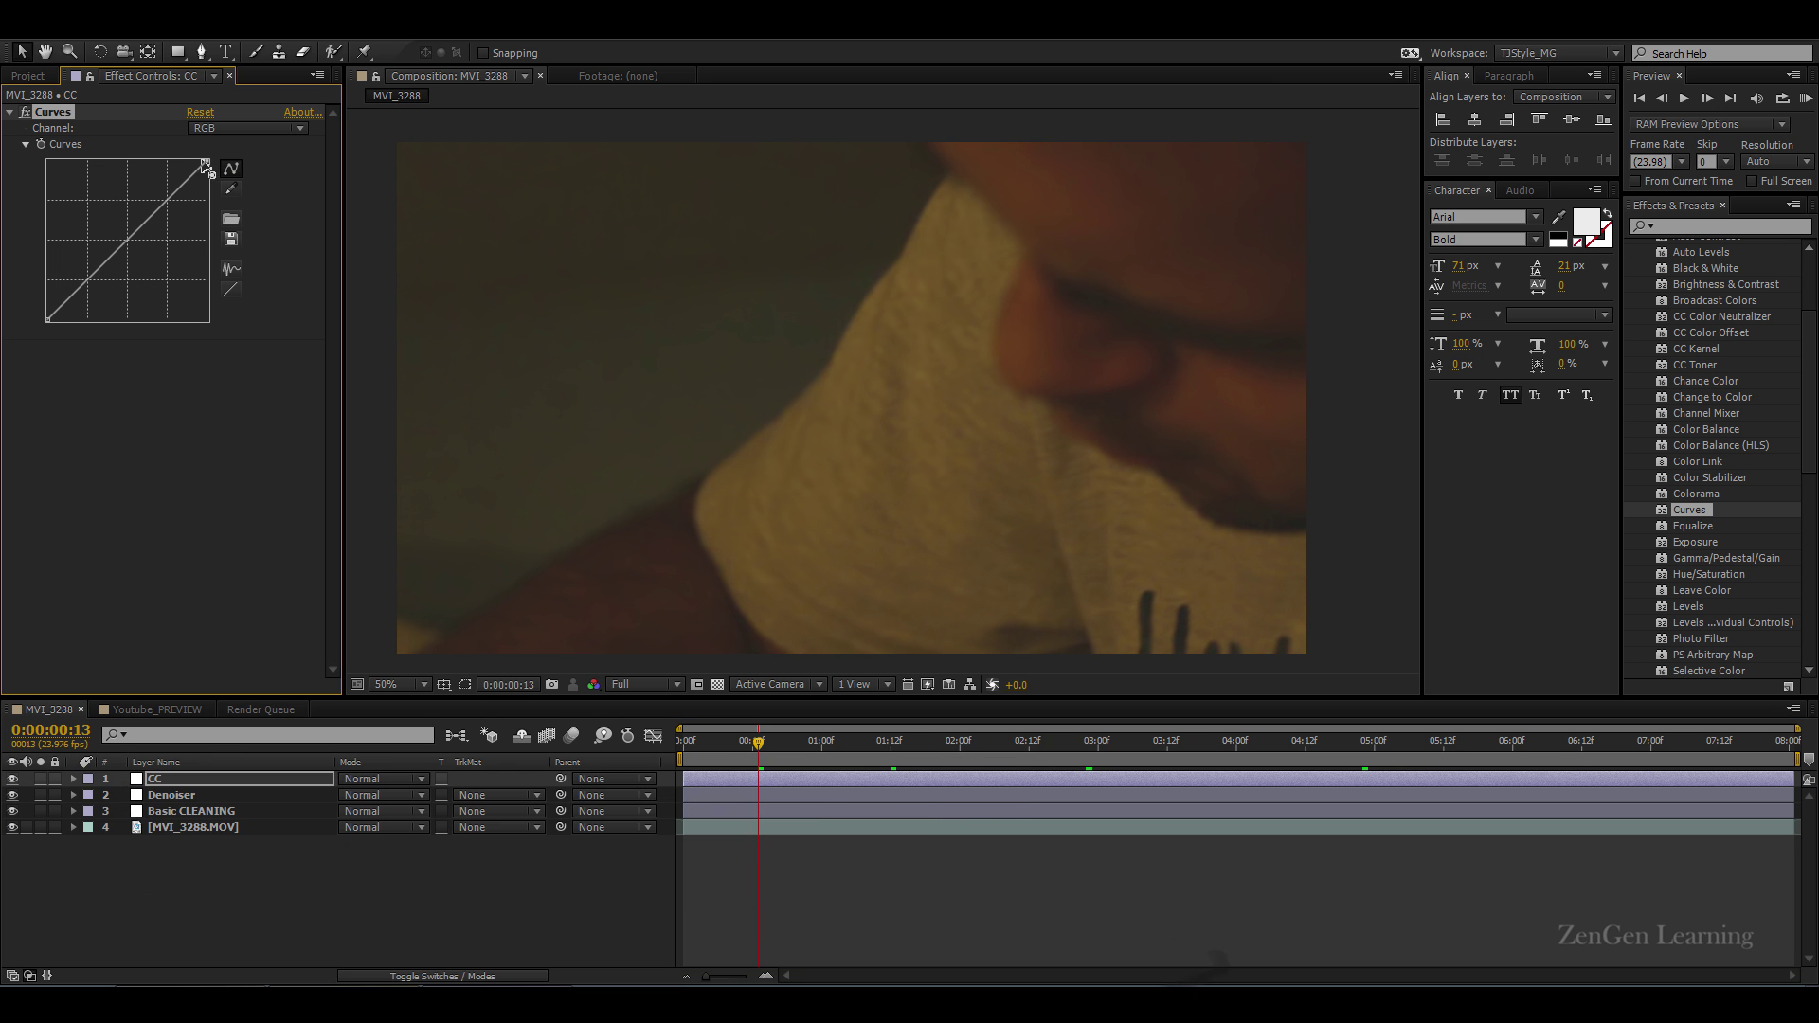
pyautogui.moveTo(205, 165); pyautogui.dragTo(208, 178)
pyautogui.hotkey('ctrl', 'z')
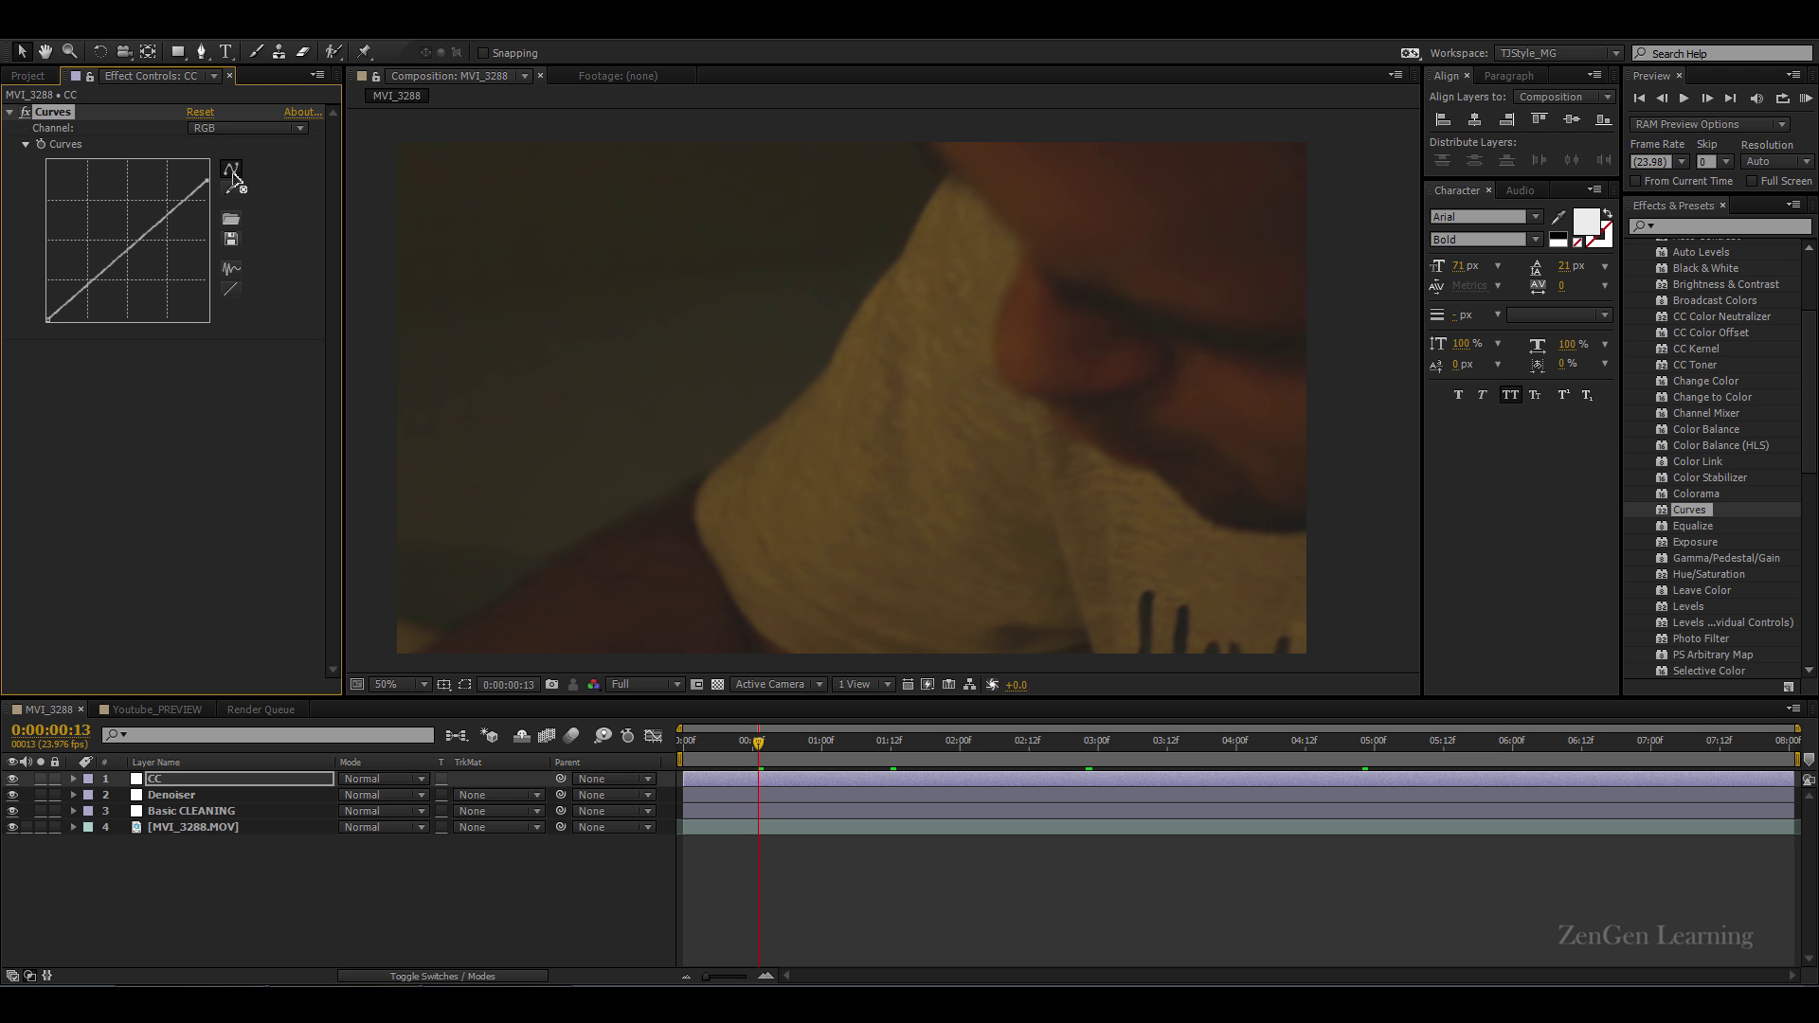
pyautogui.click(59, 303)
pyautogui.hotkey('ctrl', 'z')
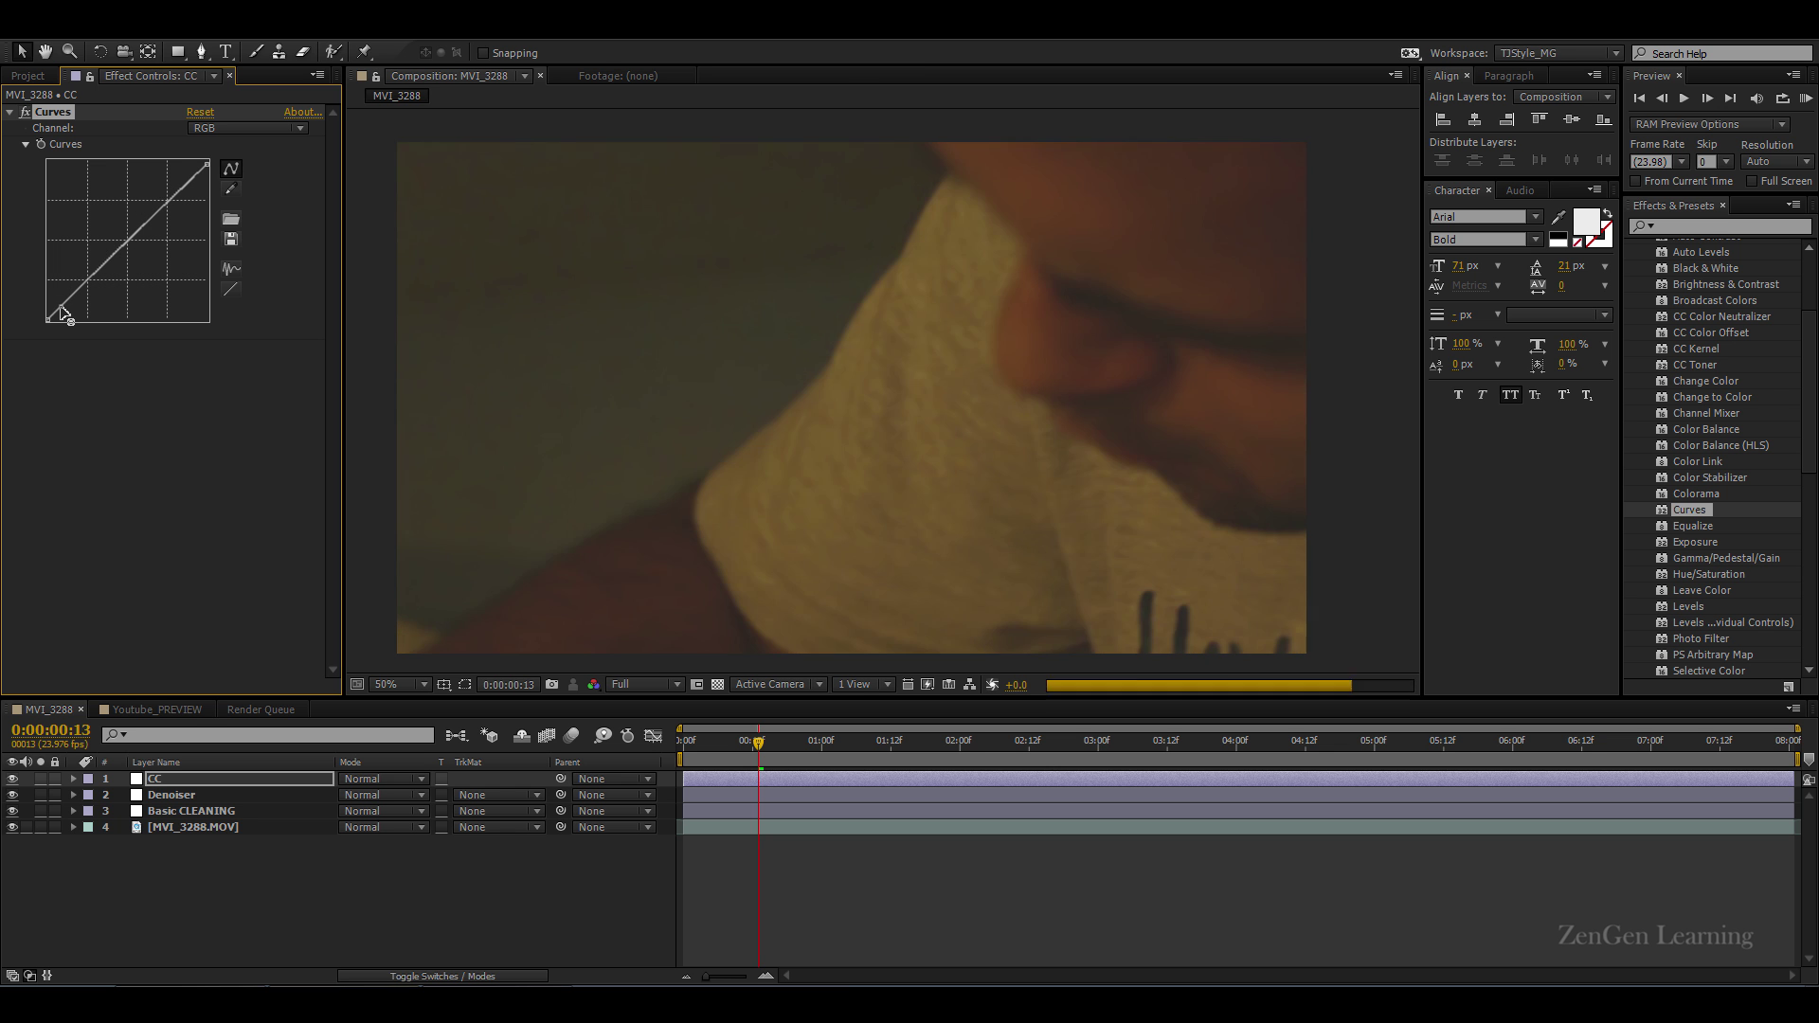
pyautogui.click(60, 308)
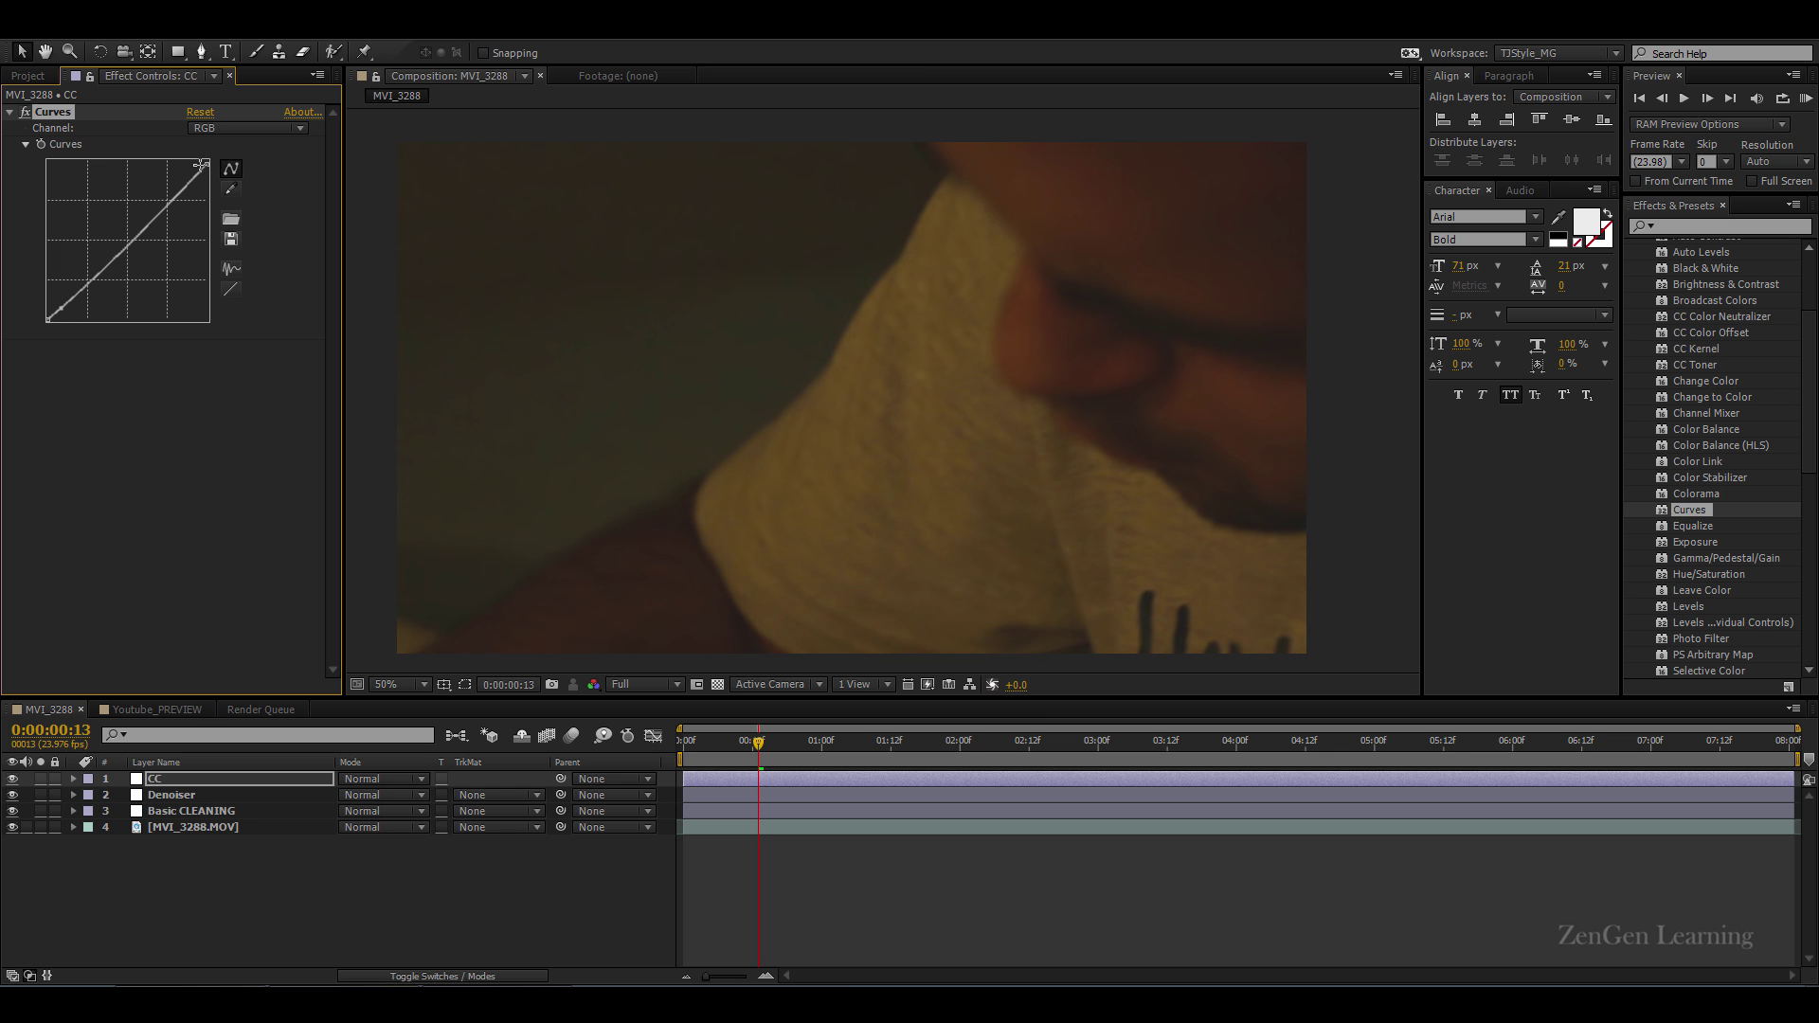
# Step: Pull the white point in, add a midtone point and drop the shadows into a steep S-curve
pyautogui.moveTo(203, 169); pyautogui.dragTo(187, 167)
pyautogui.click(162, 196)
pyautogui.click(26, 112)
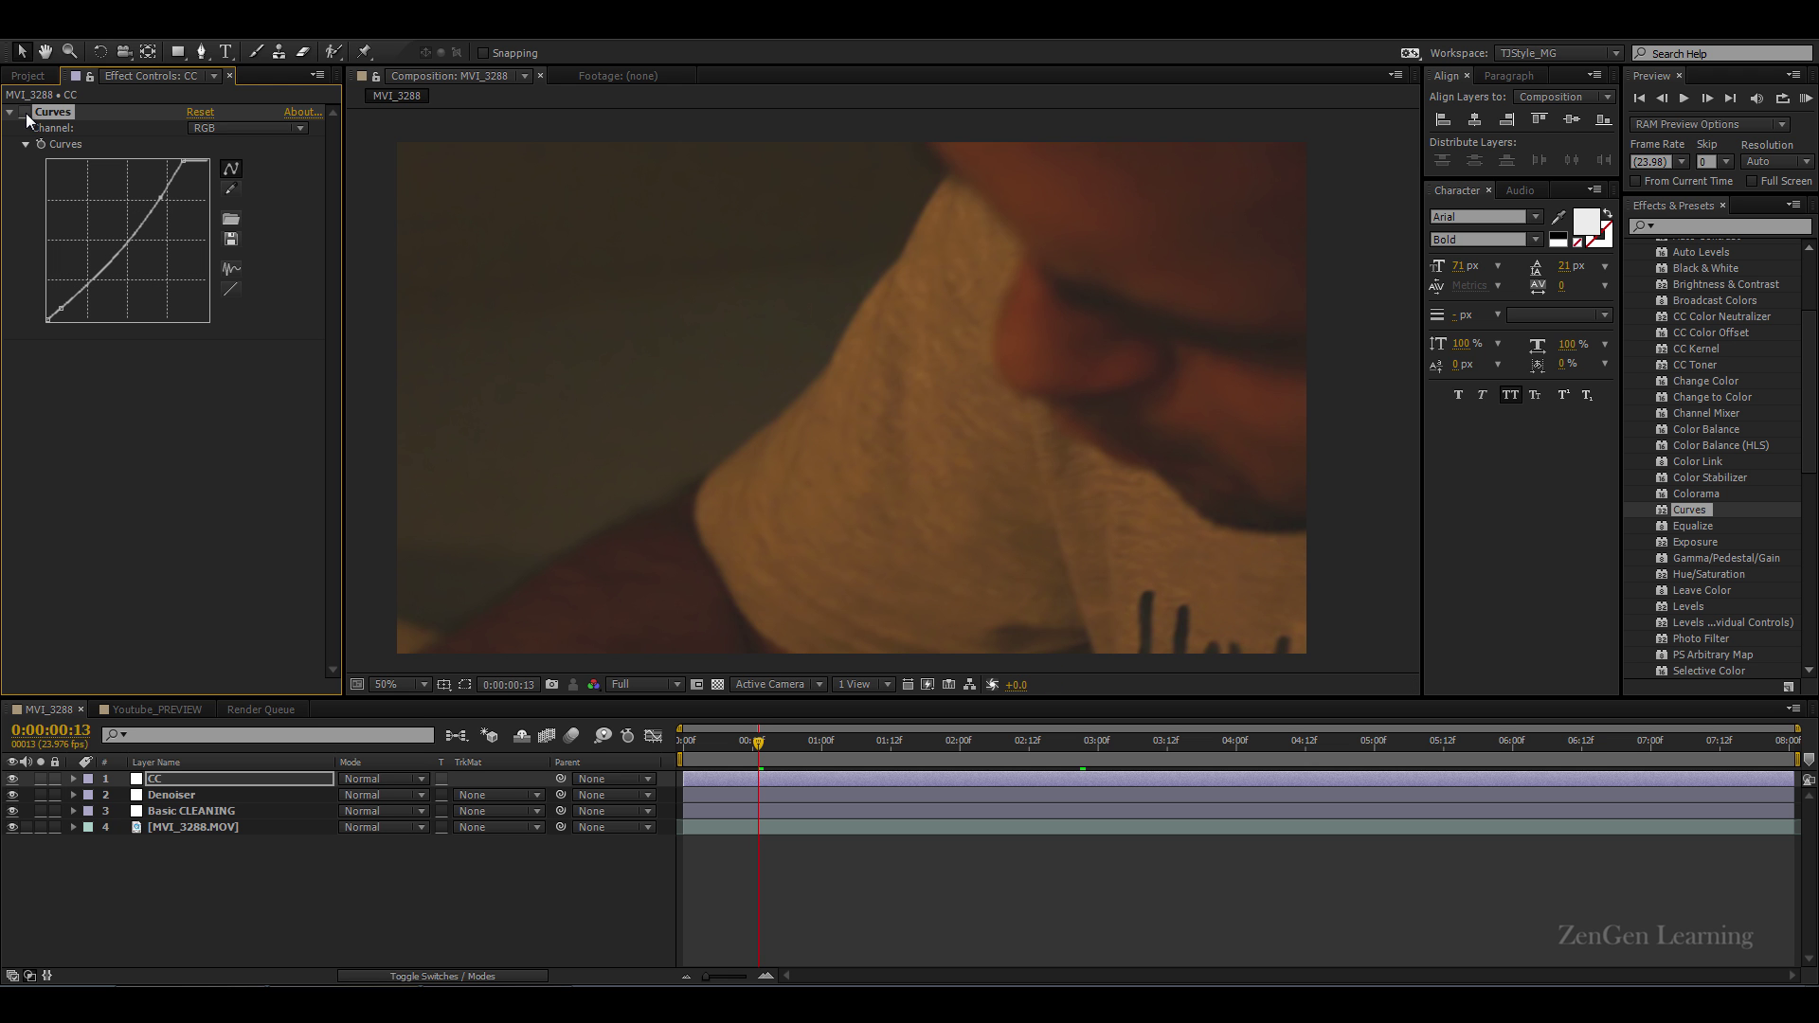
pyautogui.click(25, 111)
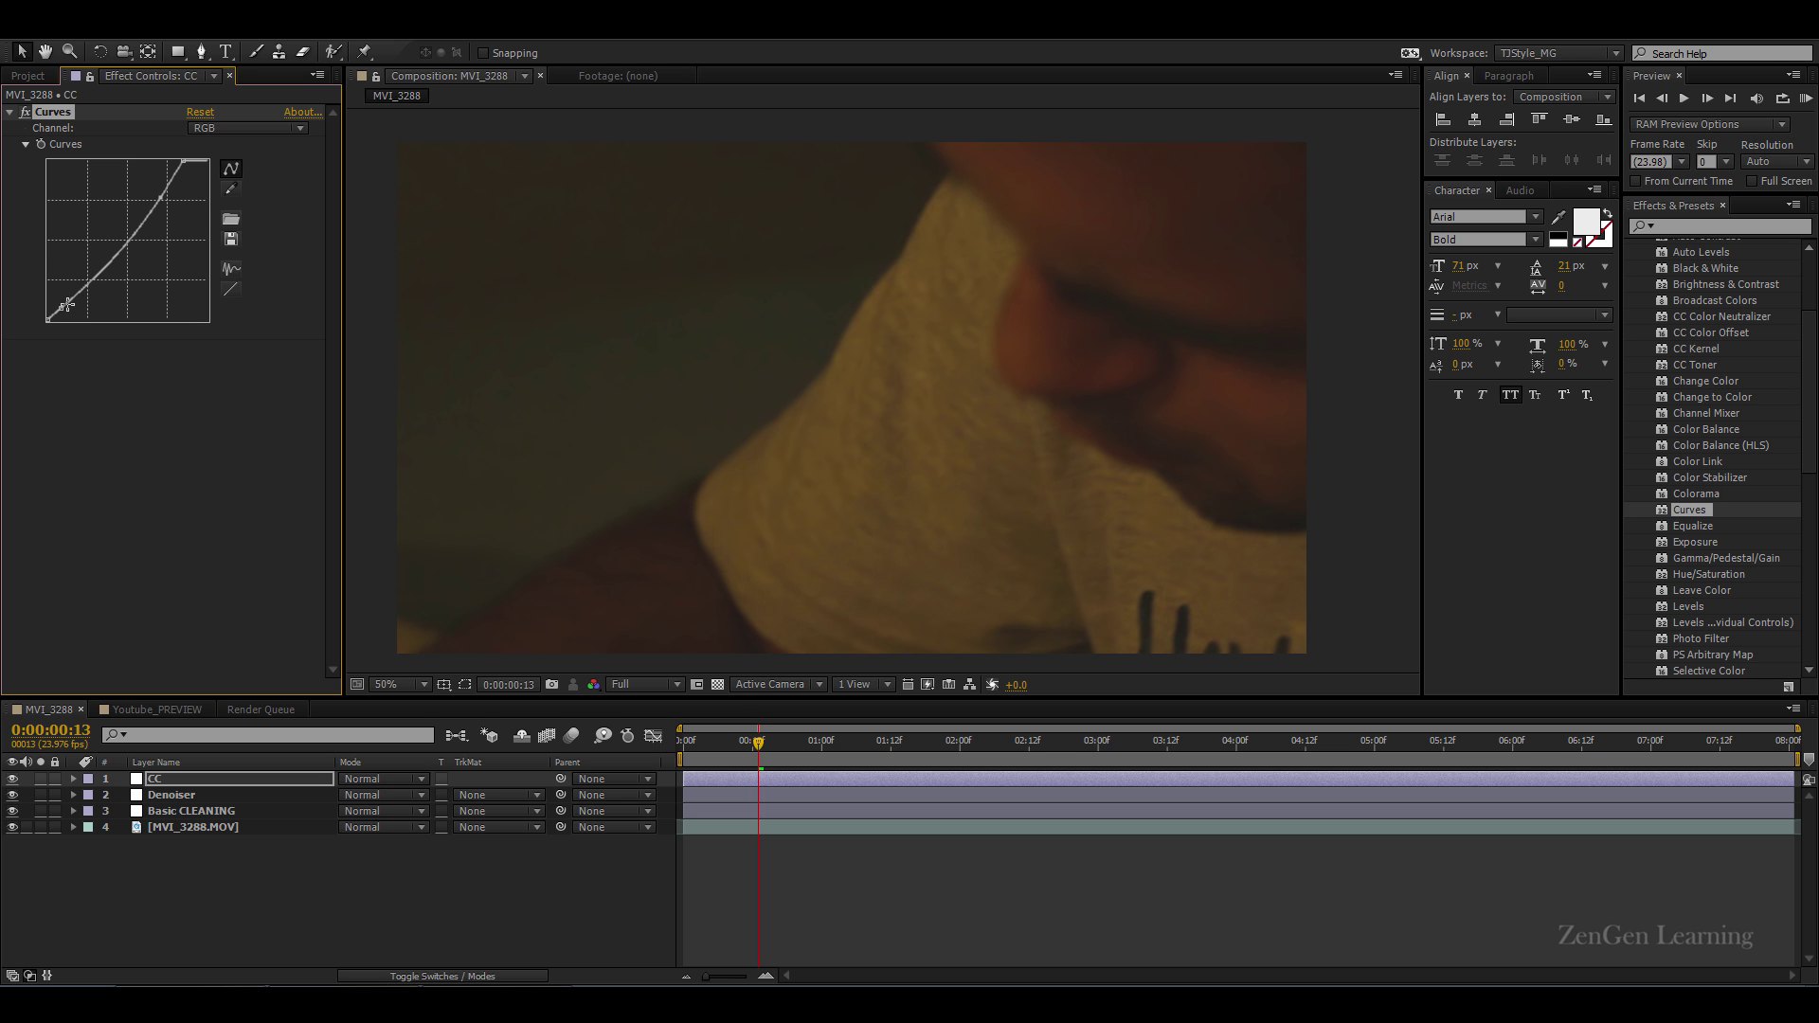
pyautogui.moveTo(61, 308)
pyautogui.mouseDown()
pyautogui.moveTo(89, 495)
pyautogui.moveTo(73, 335)
pyautogui.mouseUp()
pyautogui.moveTo(148, 262); pyautogui.dragTo(121, 275)
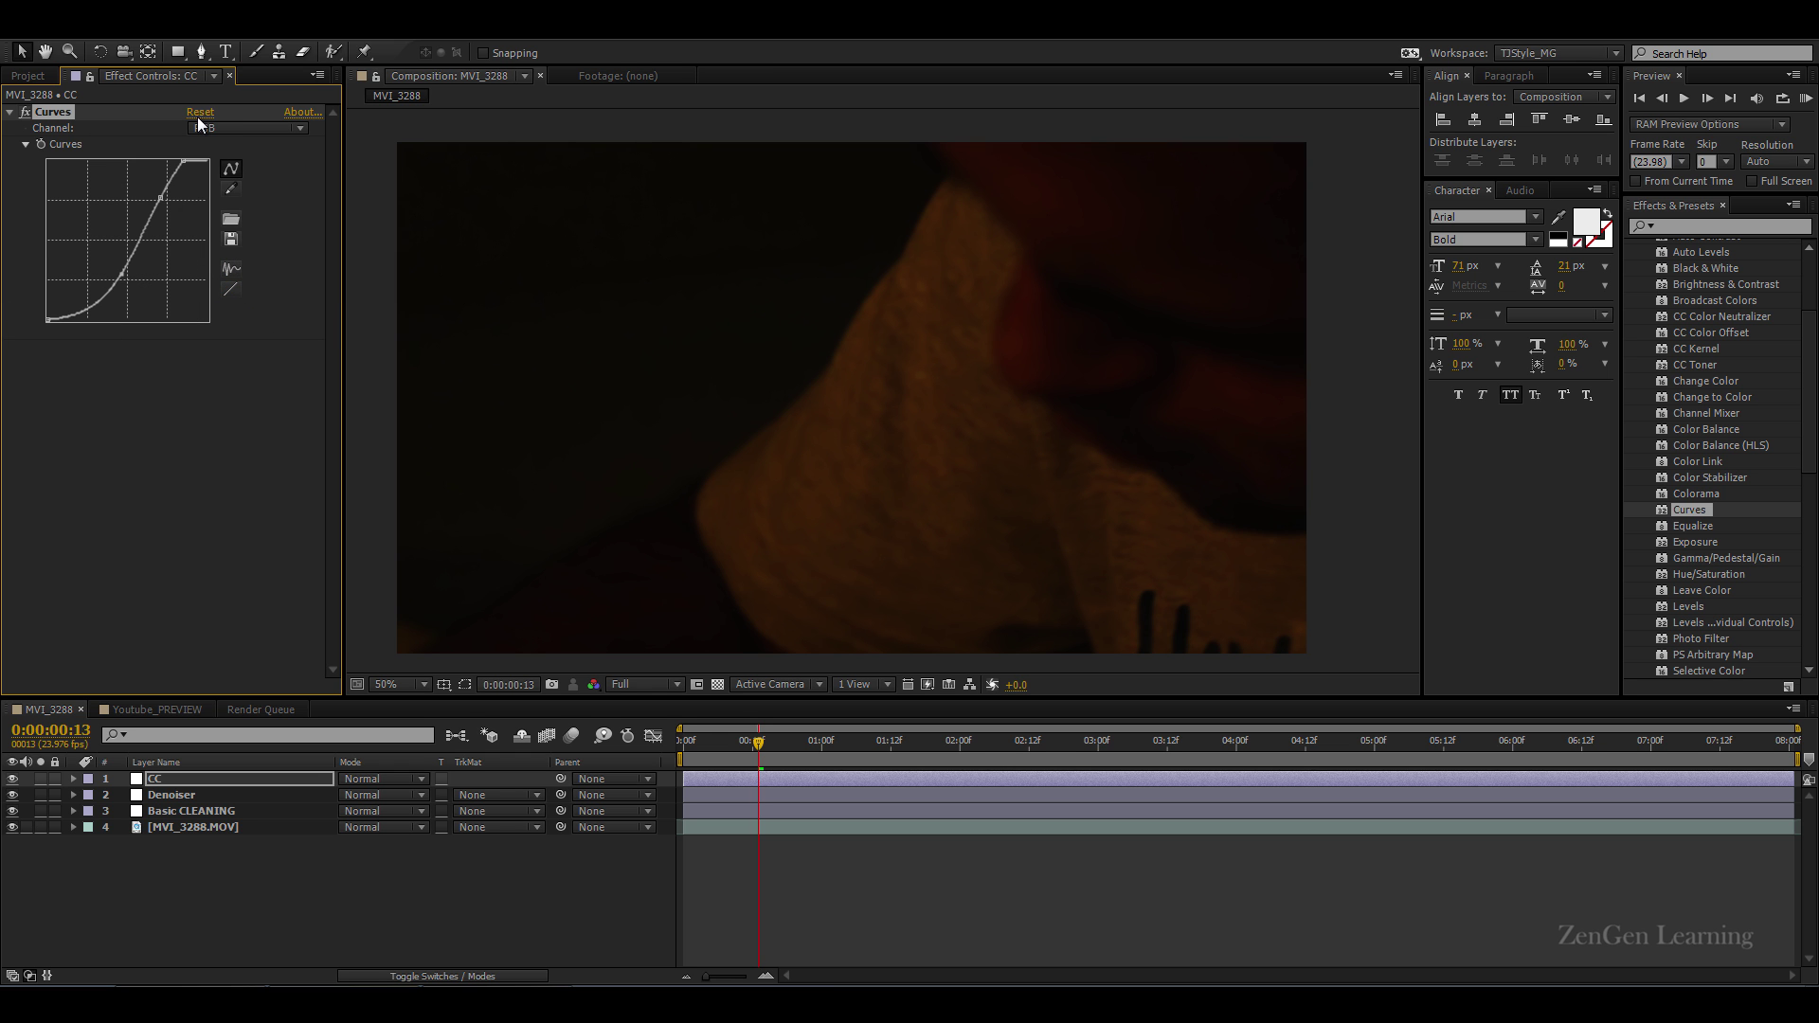
# Step: Reset the RGB curve and build a gentle two-point S-curve, raising upper midtones and lowering shadows
pyautogui.click(225, 132)
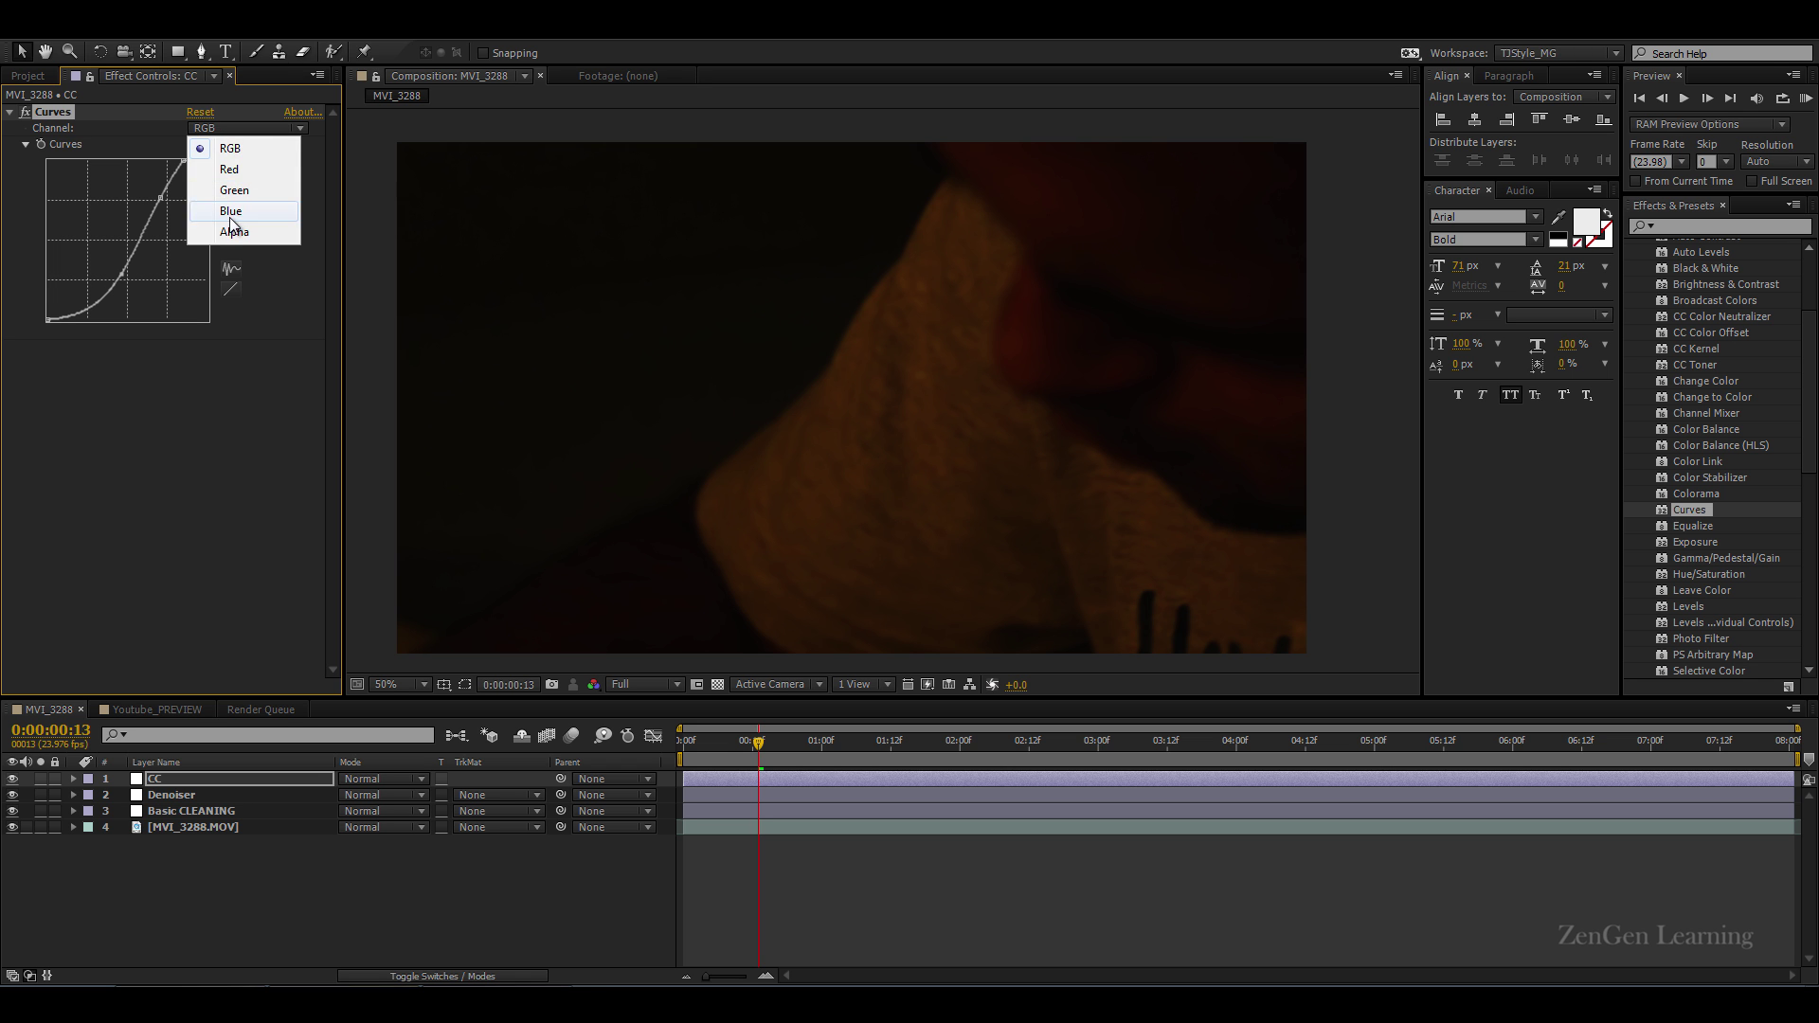
pyautogui.click(237, 378)
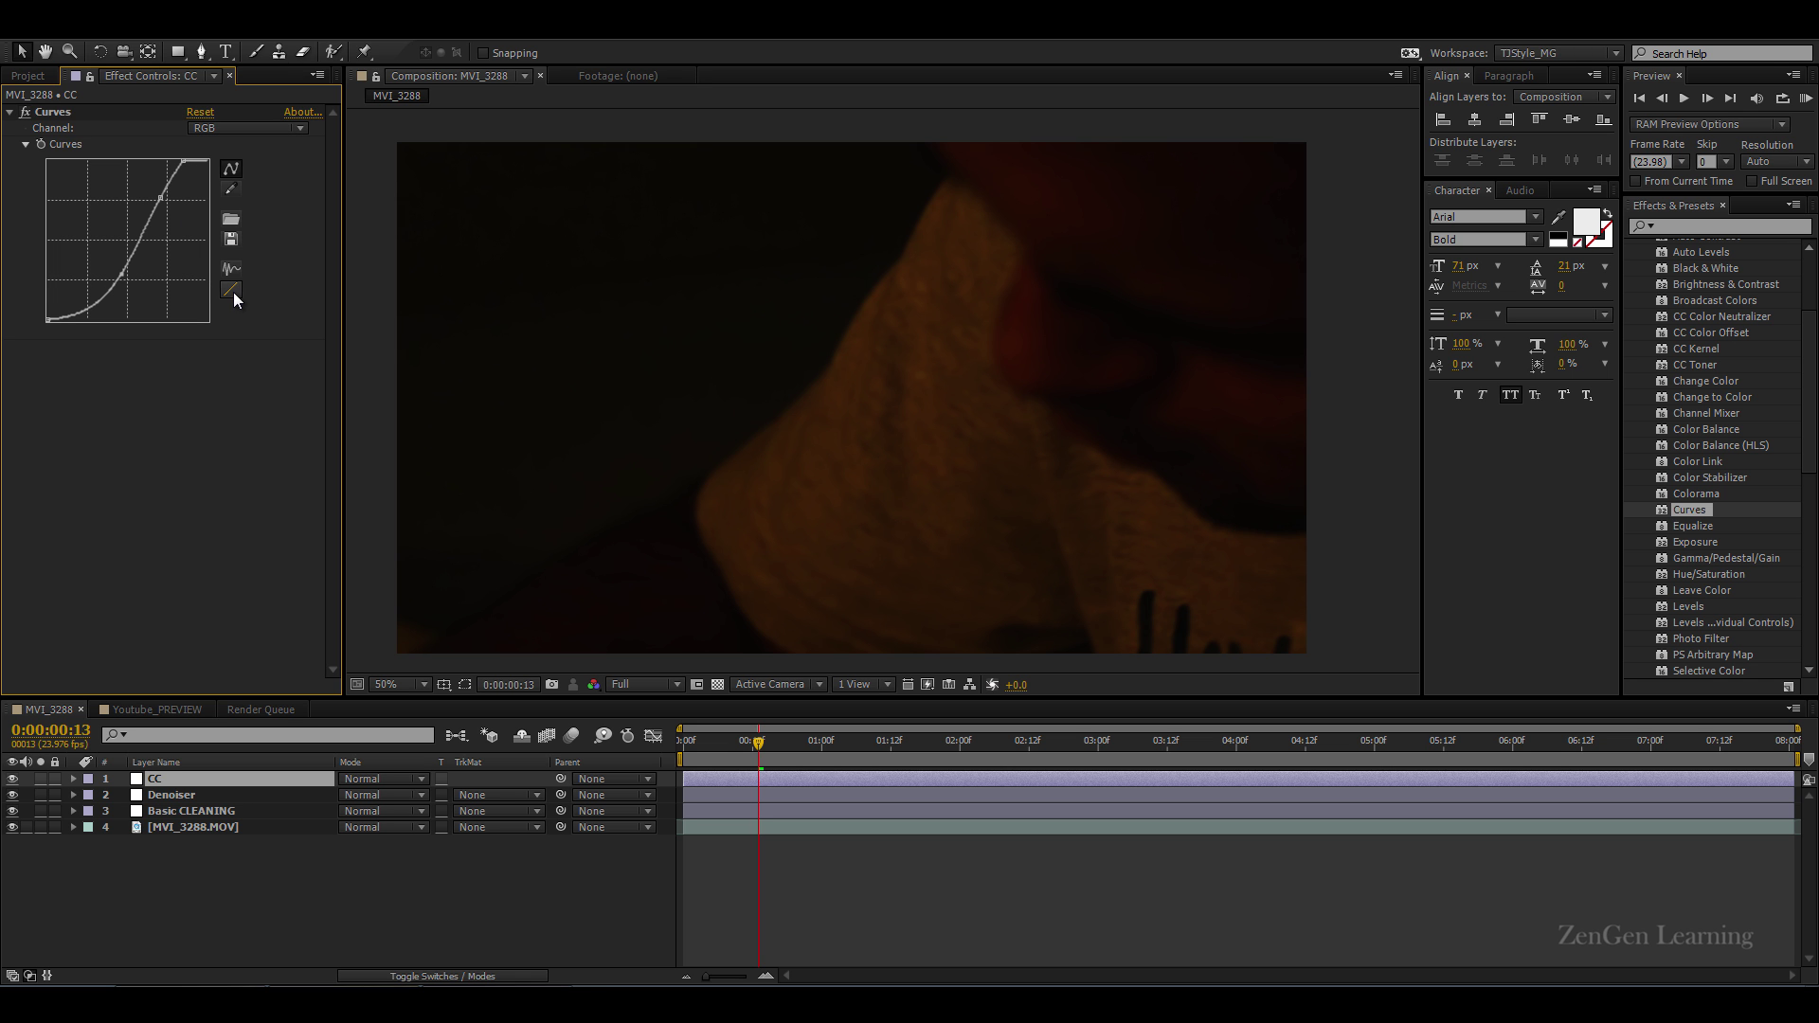
pyautogui.click(233, 293)
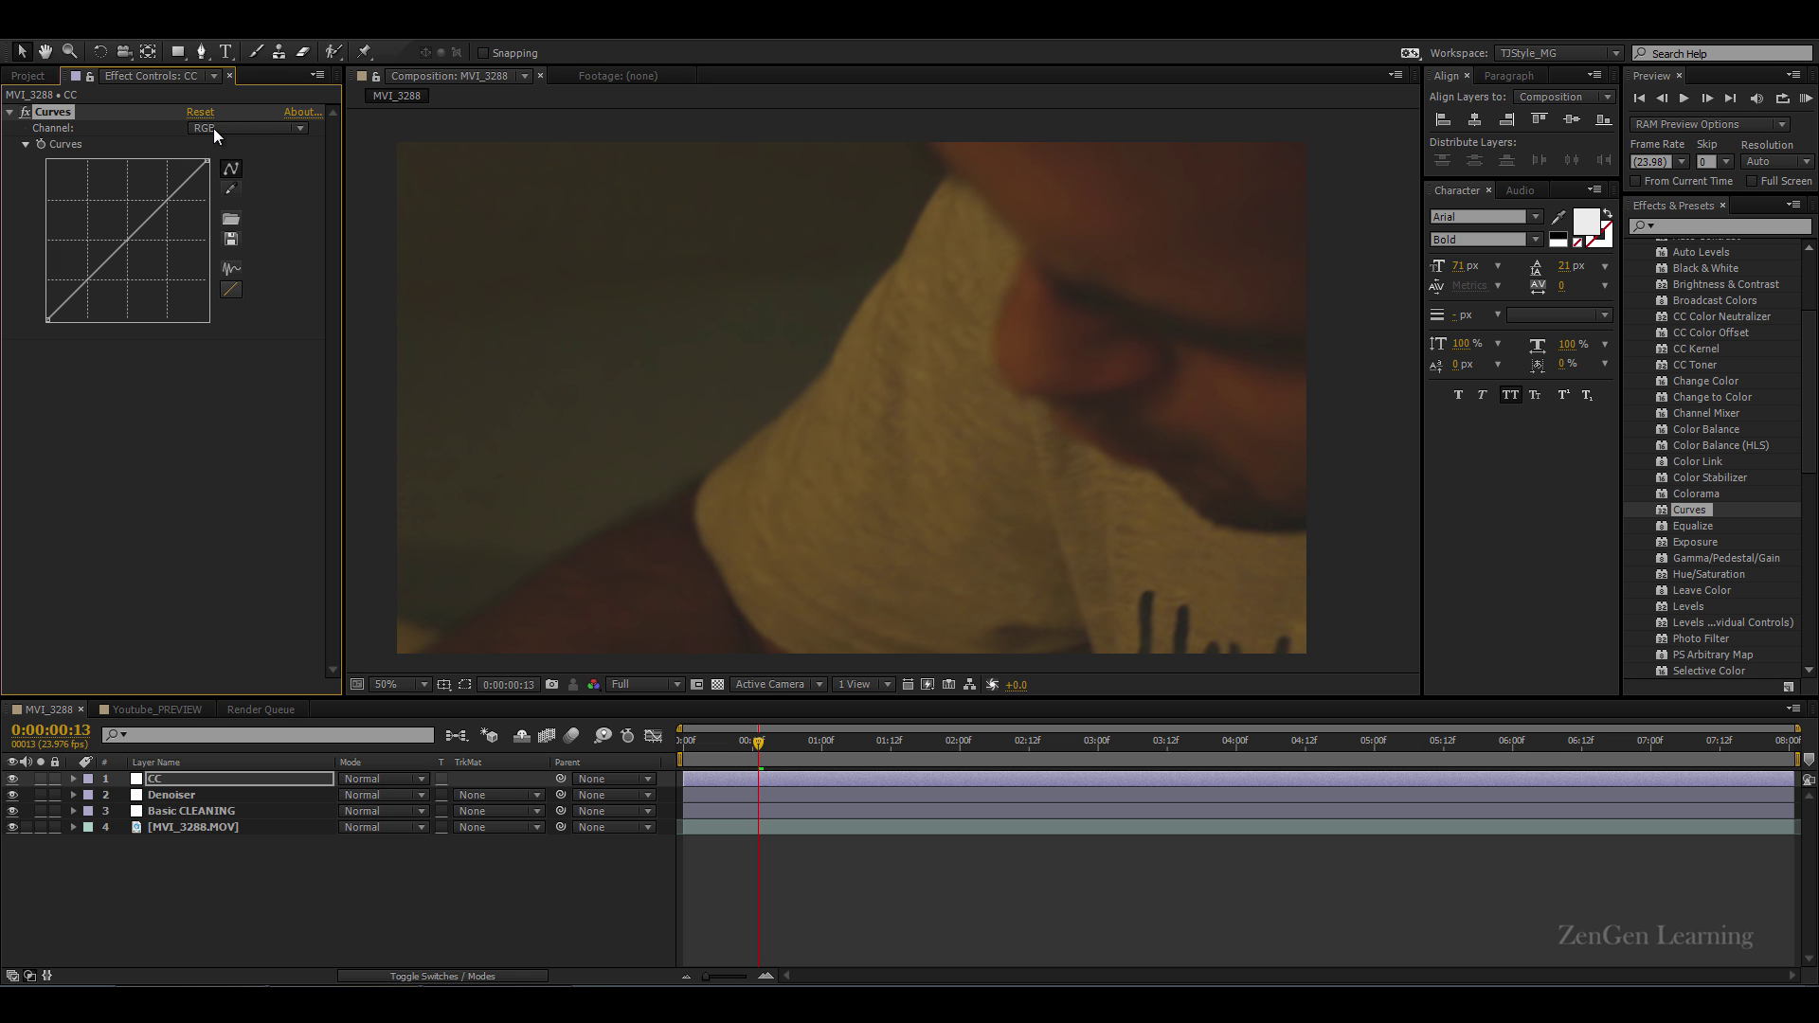
pyautogui.moveTo(168, 205); pyautogui.dragTo(165, 200)
pyautogui.moveTo(87, 282); pyautogui.dragTo(86, 292)
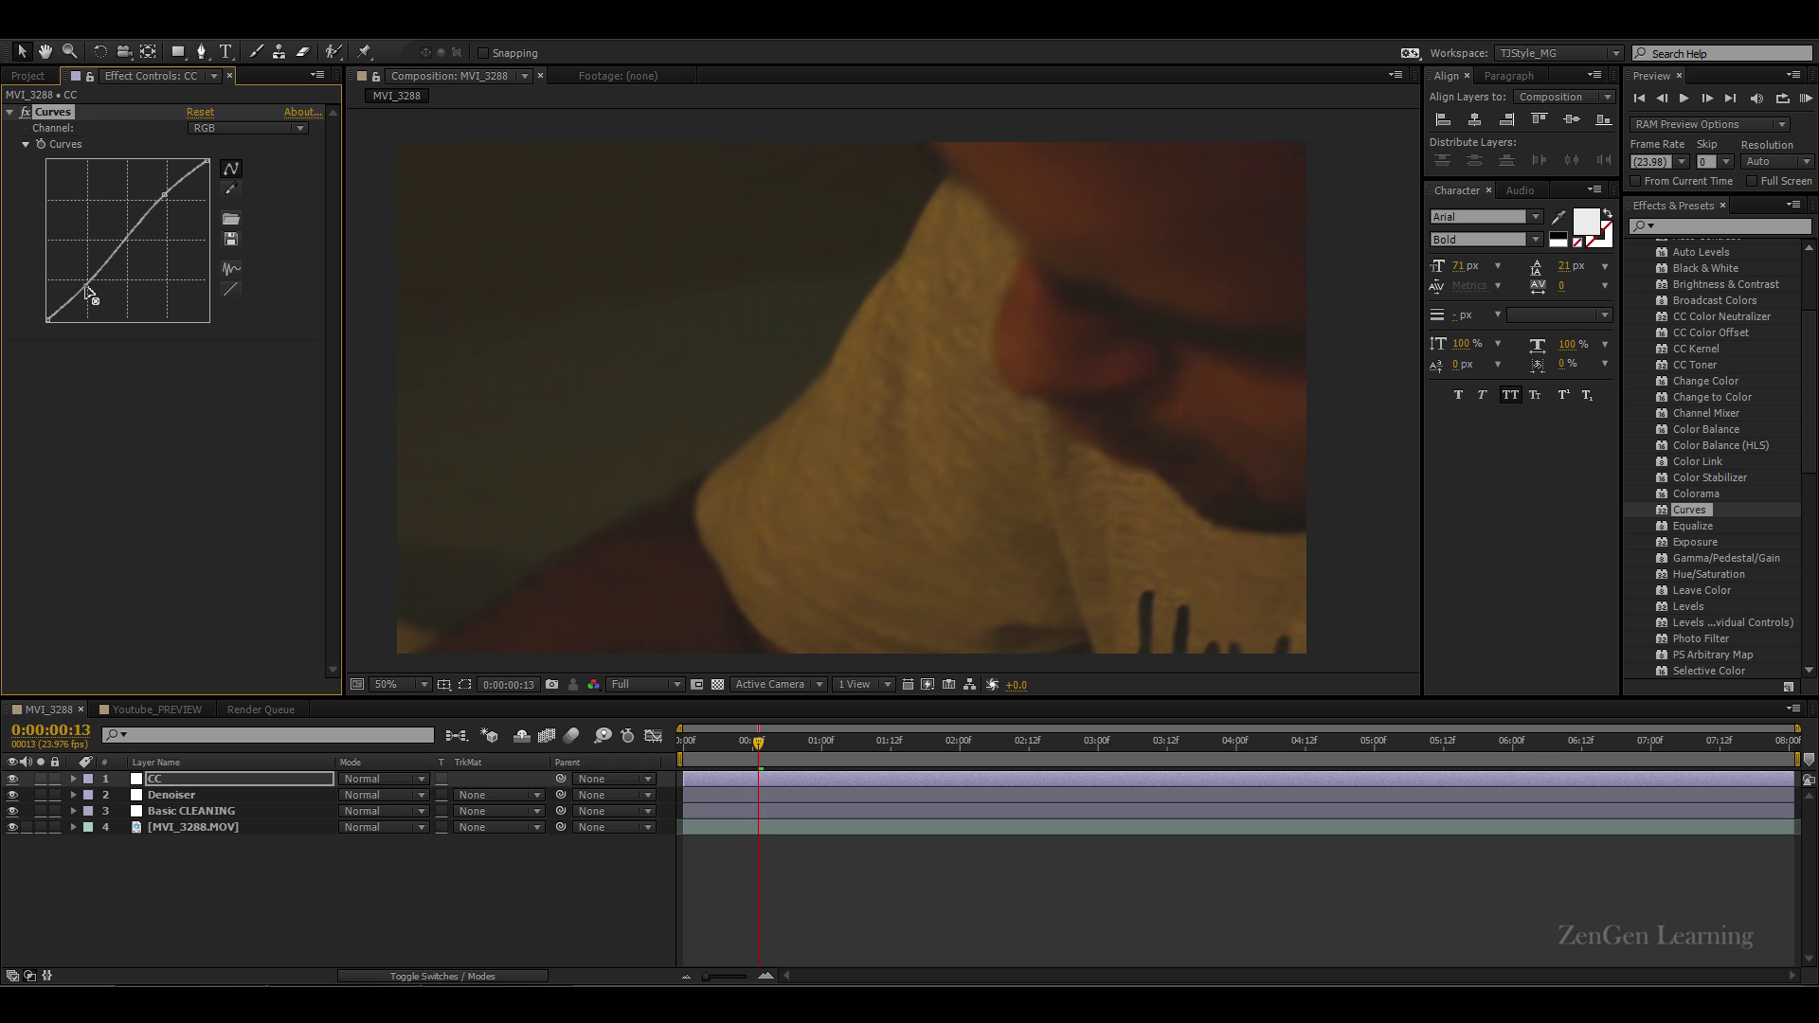
pyautogui.click(36, 106)
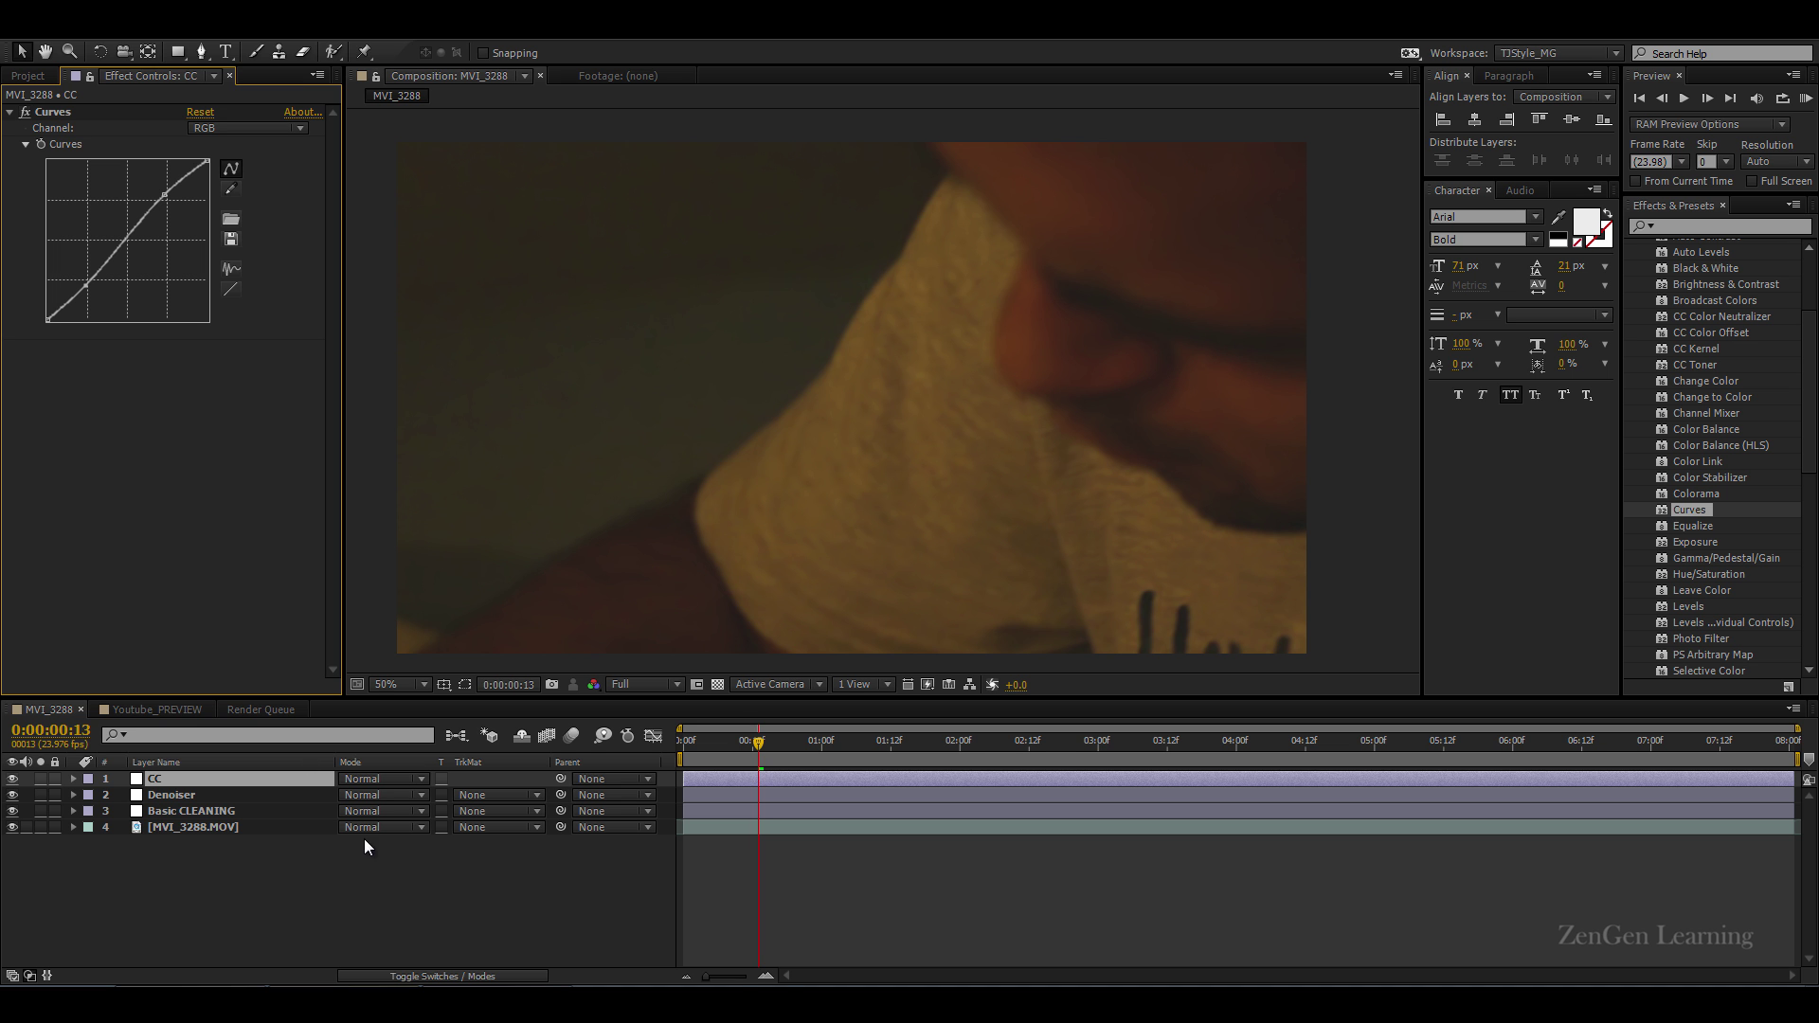
pyautogui.click(290, 883)
# Step: Review the gentler grade at frames from the start to about five seconds
pyautogui.rightClick(293, 901)
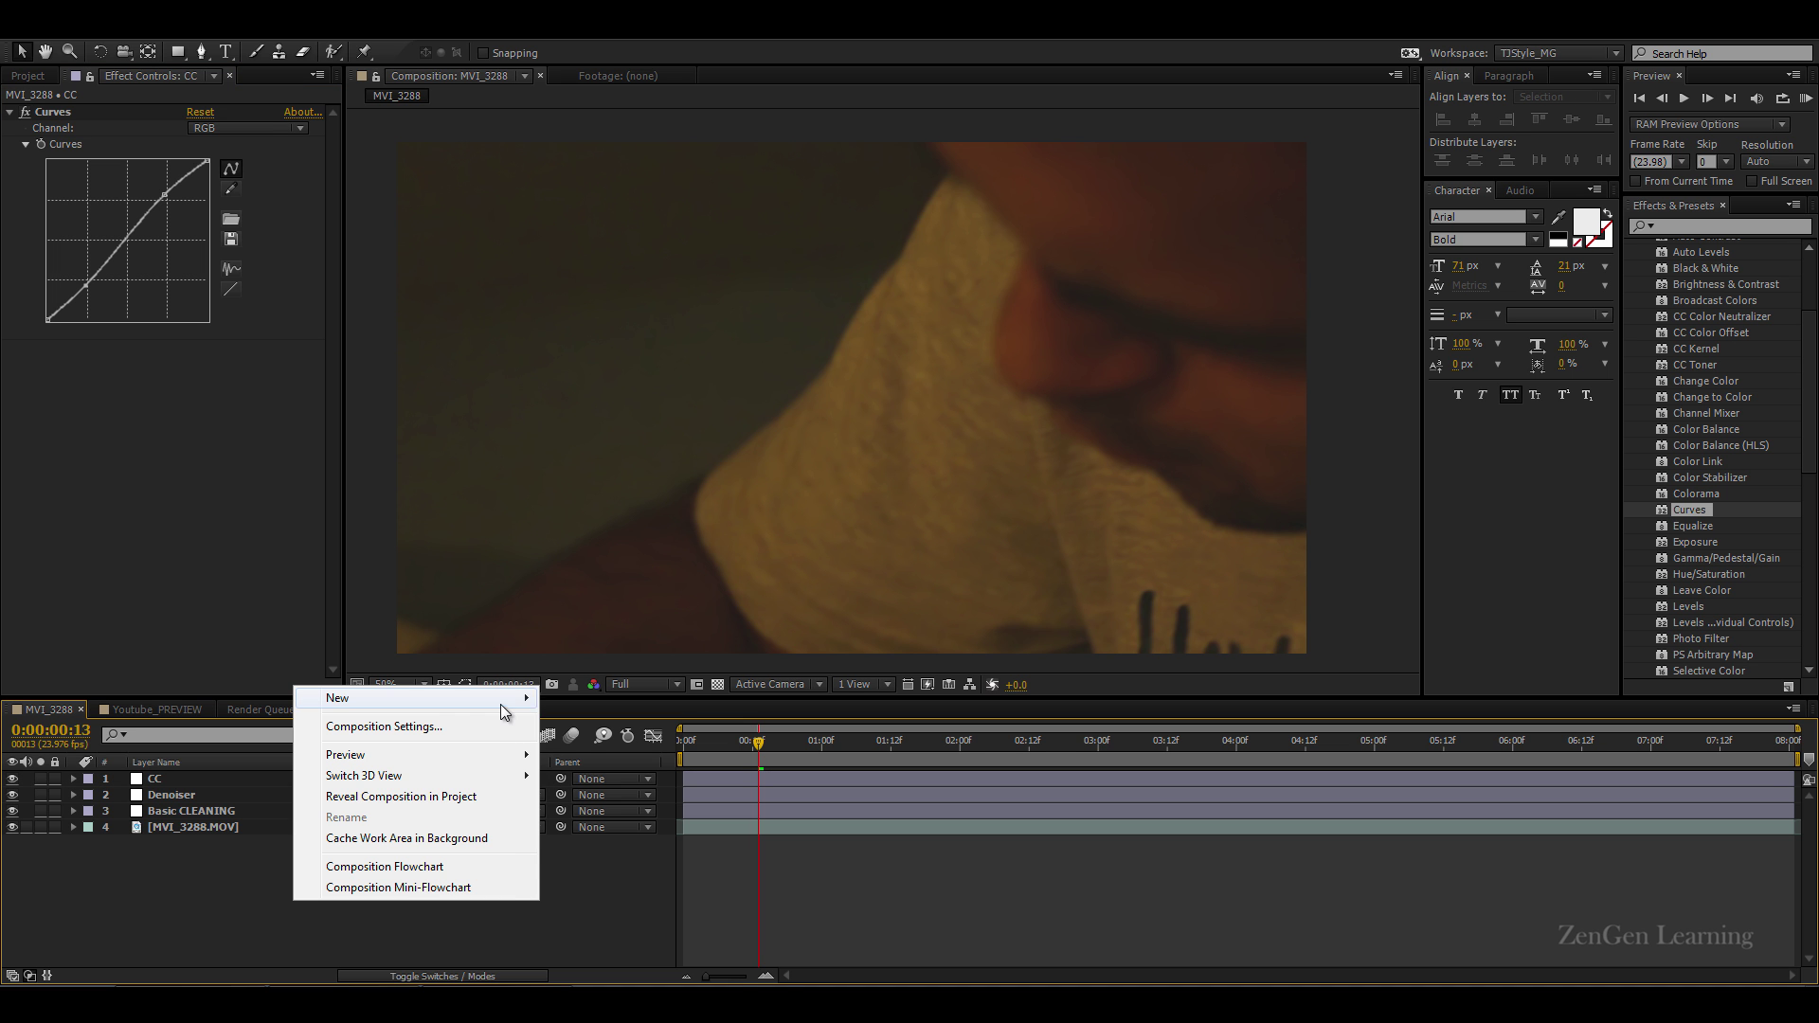
pyautogui.moveTo(500, 703)
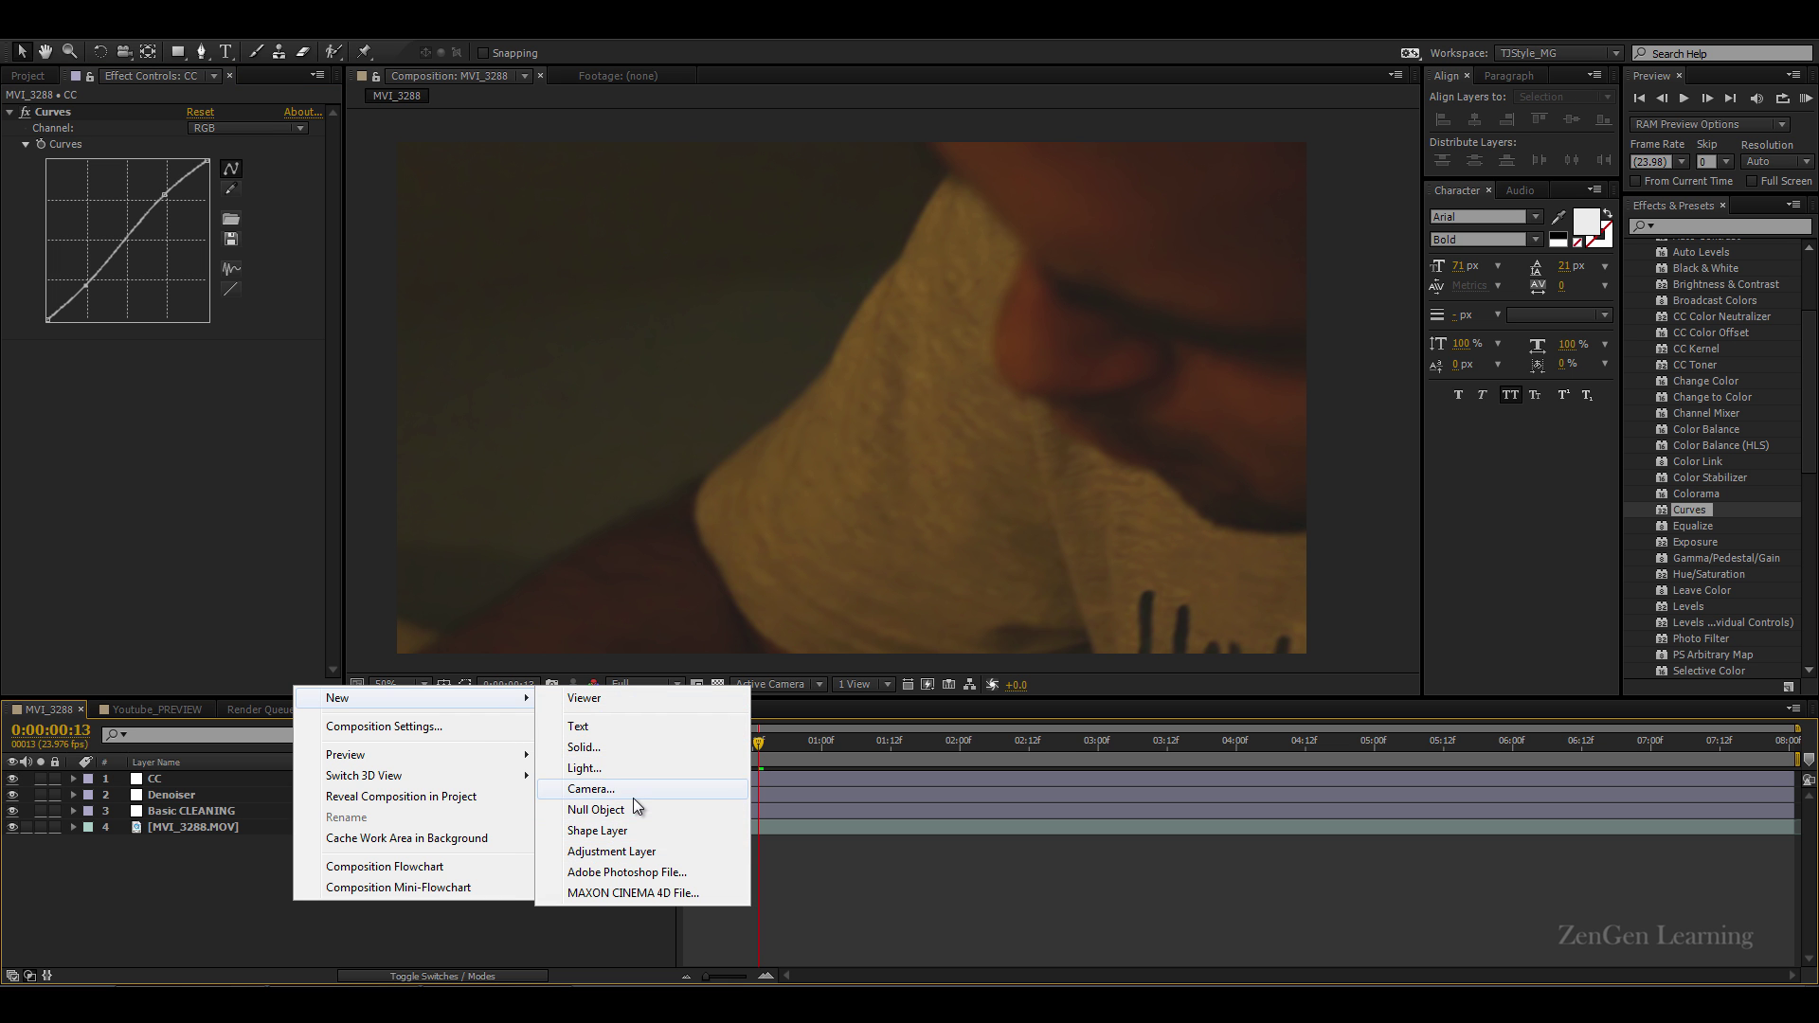
pyautogui.click(1191, 907)
pyautogui.click(1007, 746)
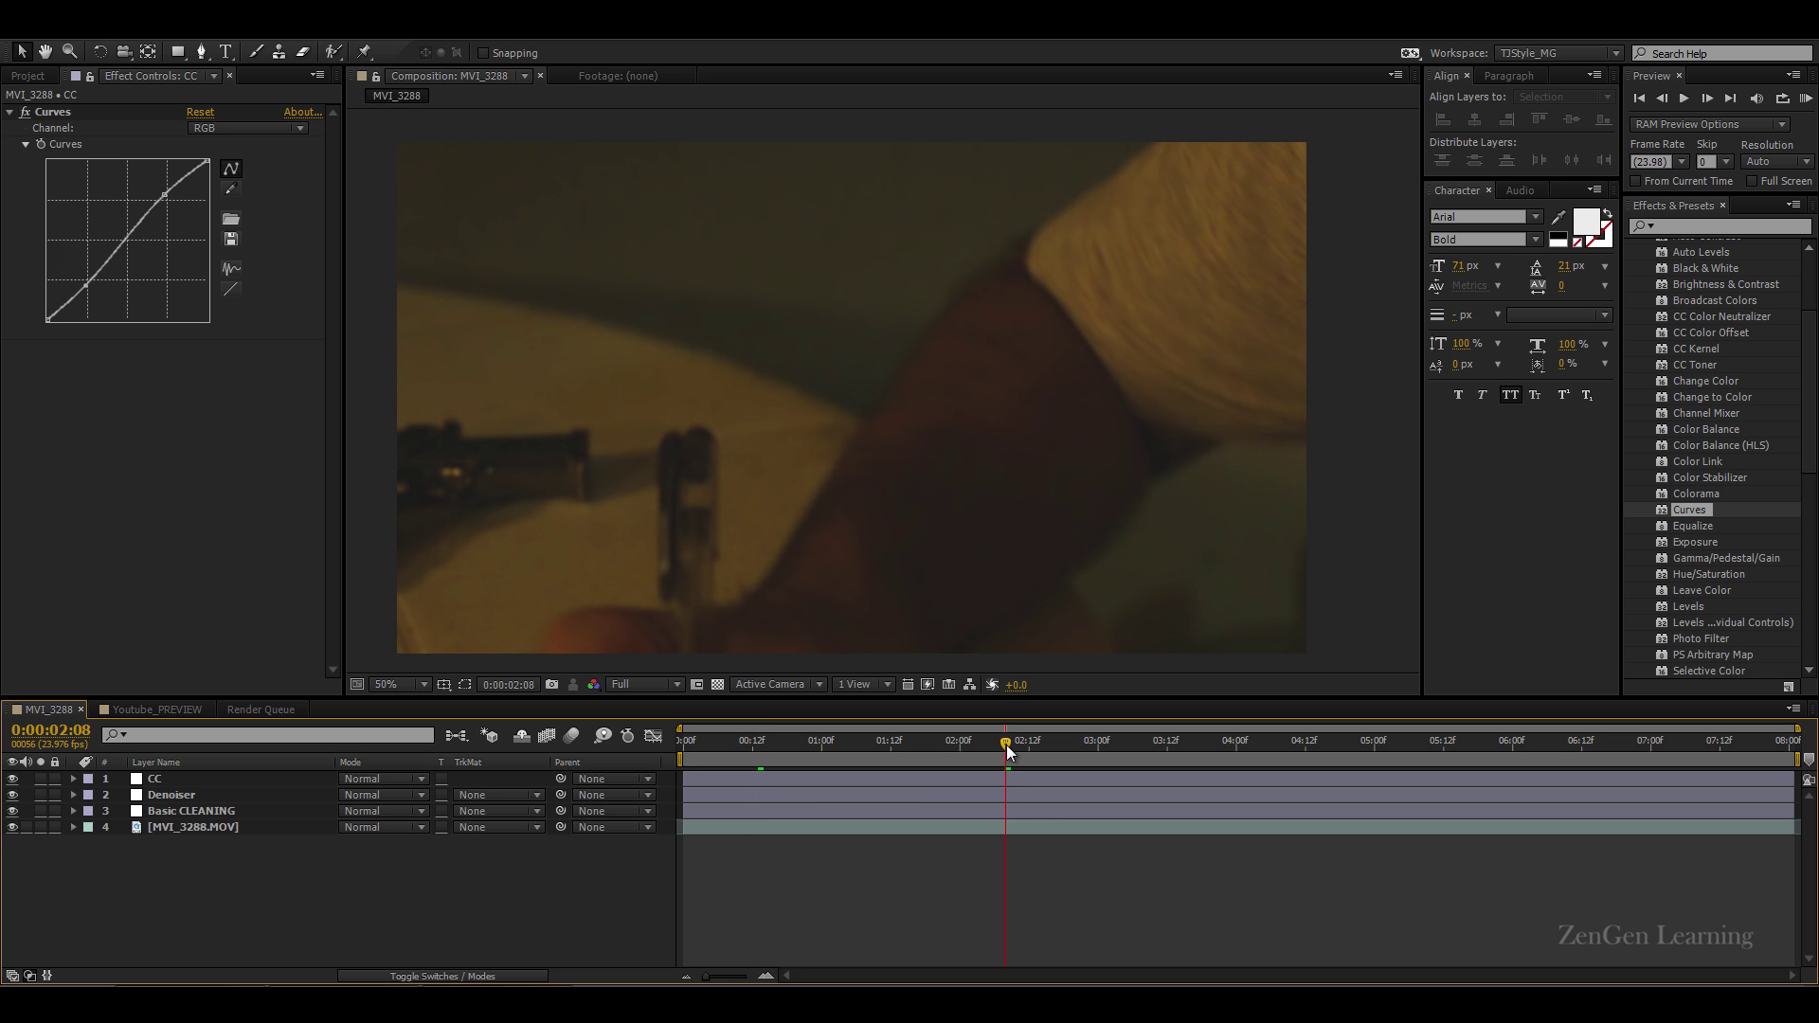
pyautogui.click(1218, 748)
pyautogui.click(1448, 749)
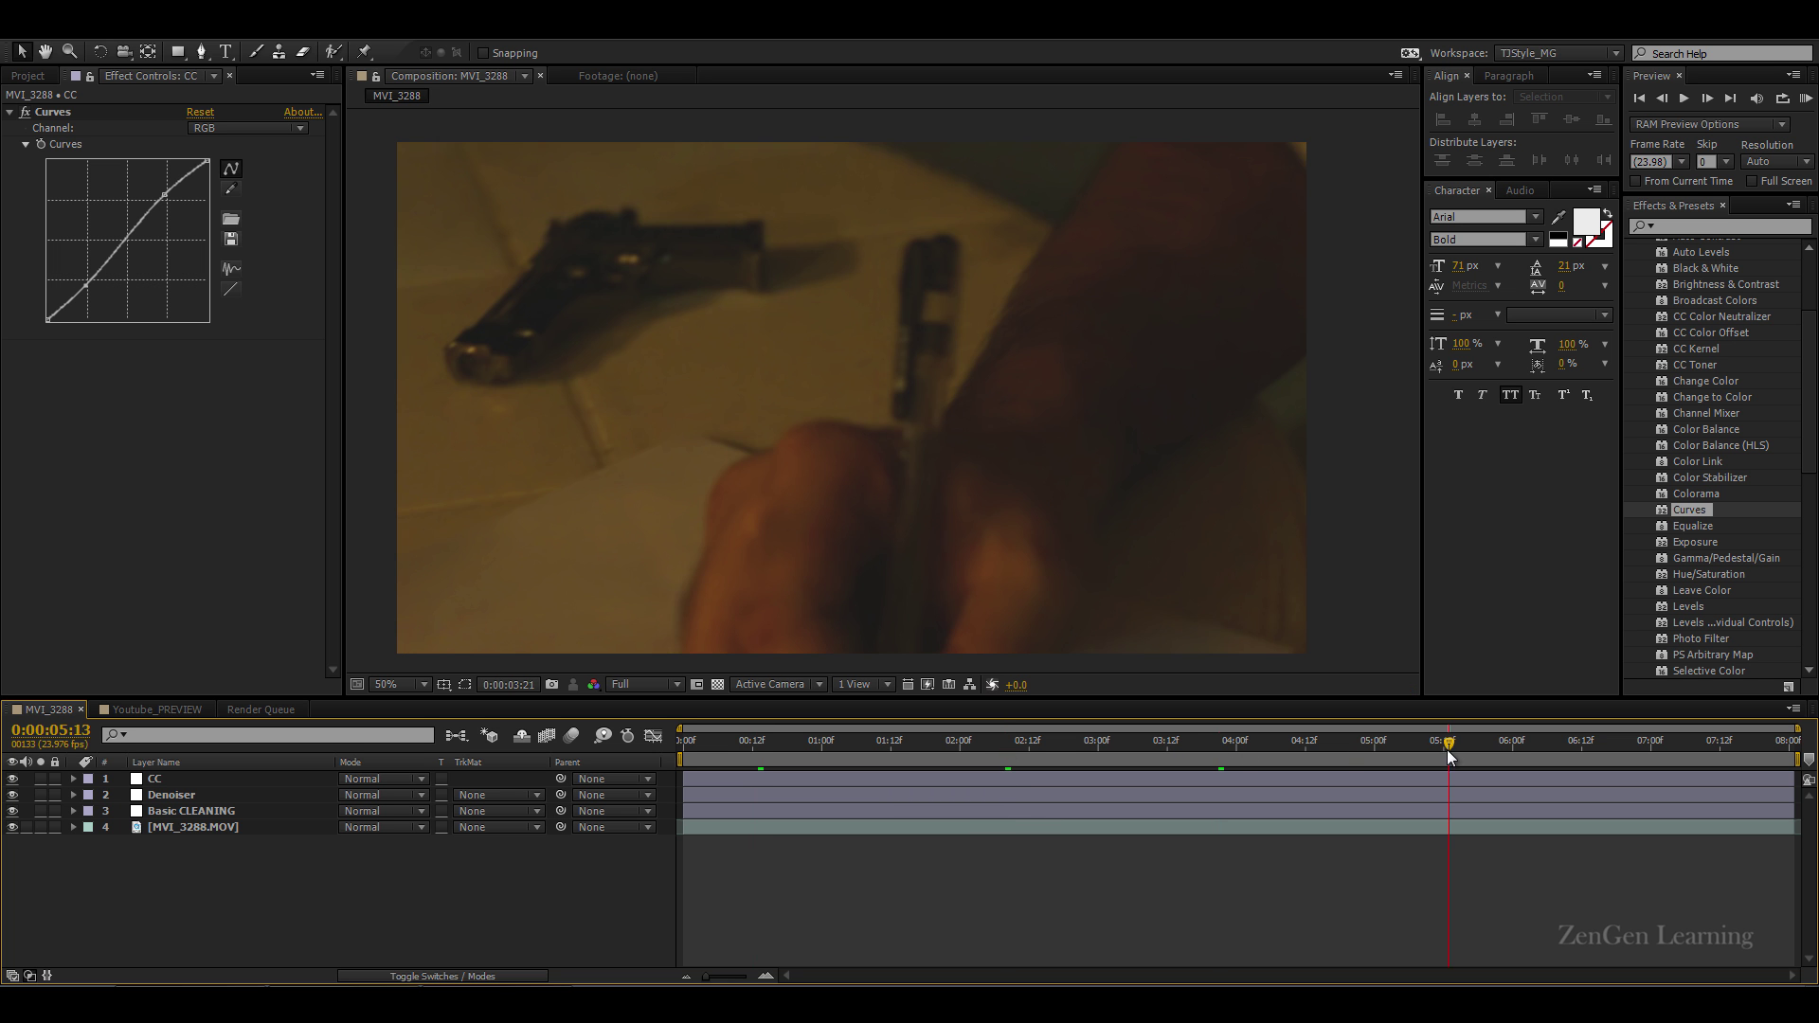
pyautogui.click(914, 749)
pyautogui.click(820, 746)
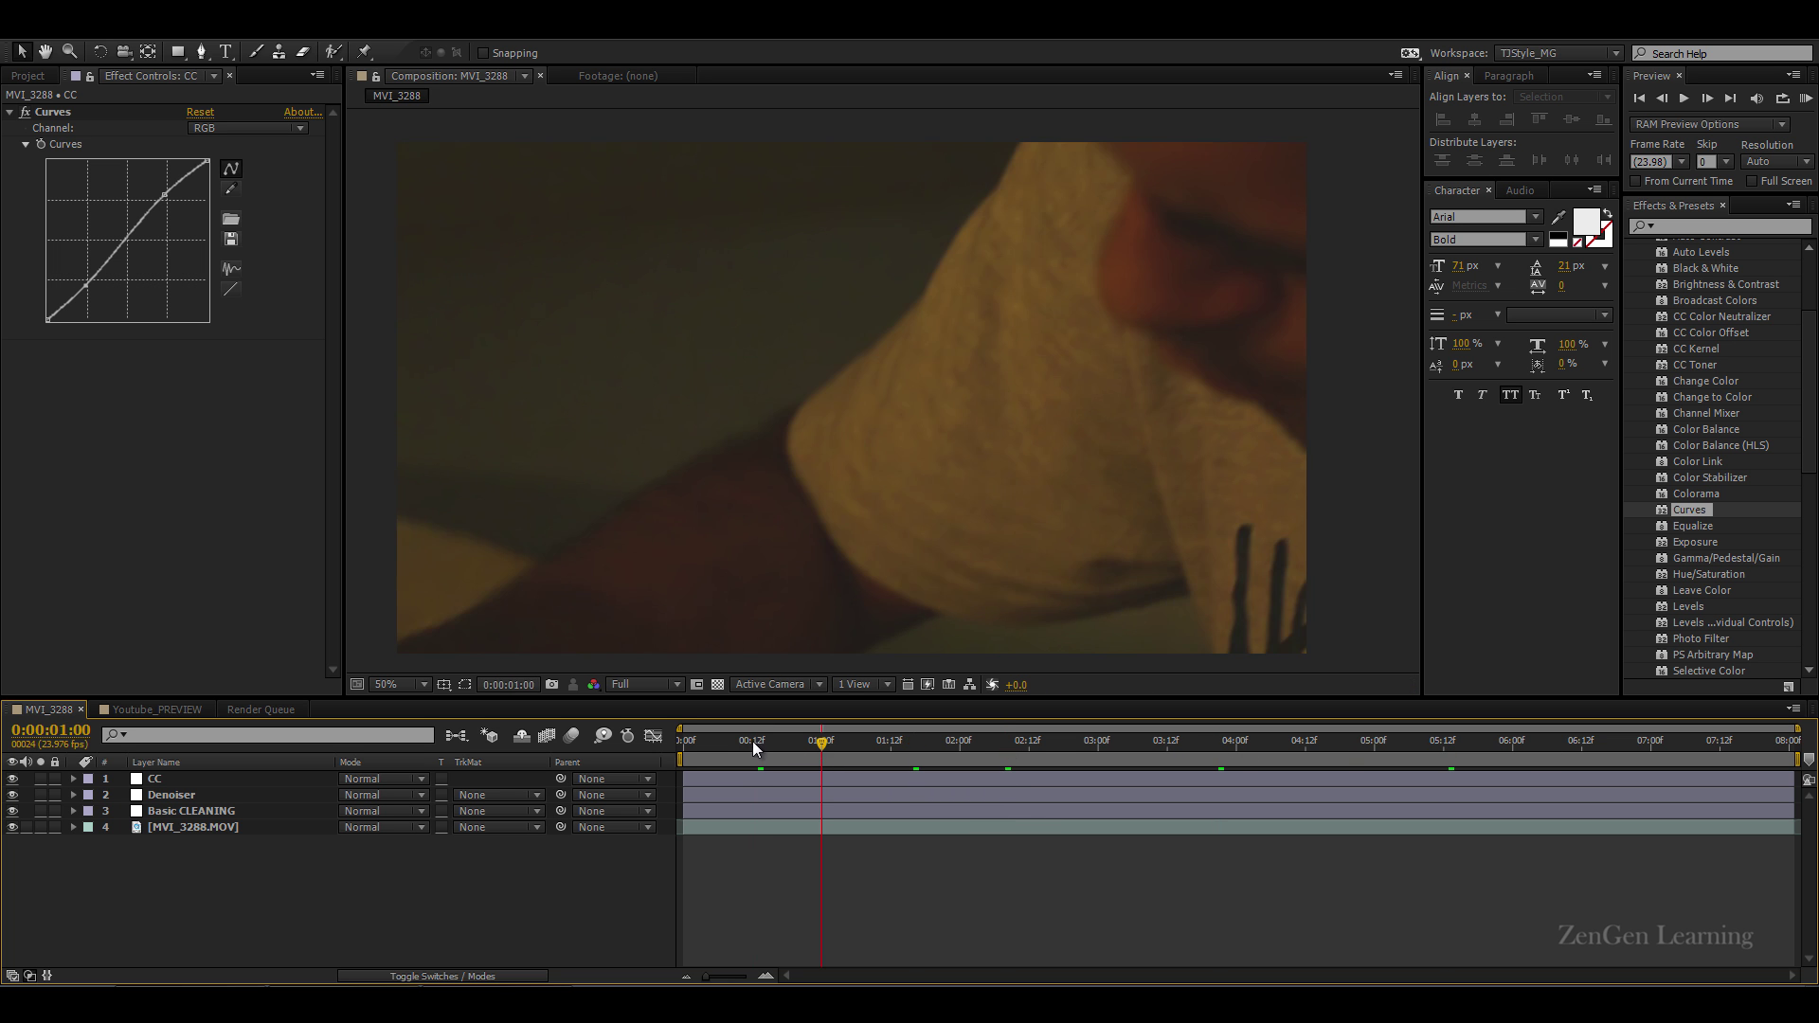
pyautogui.click(755, 743)
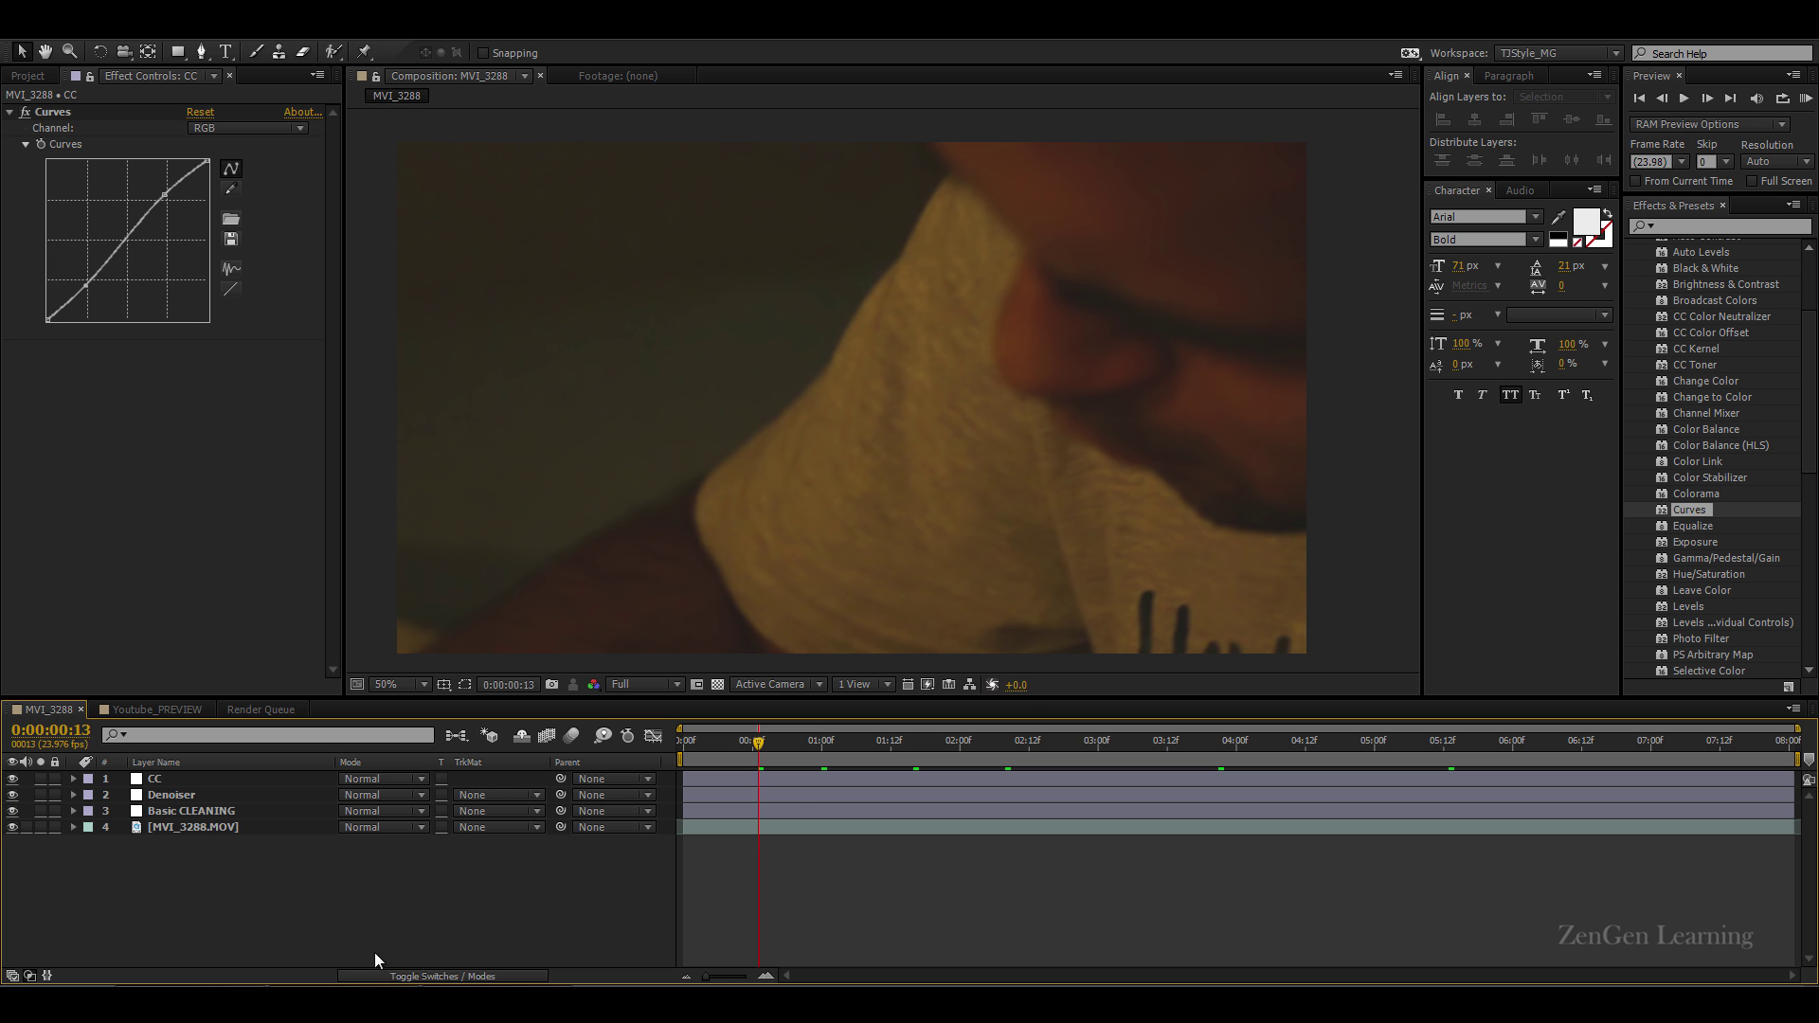
# Step: In Adobe Bridge, step through the filmstrip and preview the notebook still IMG_3275.JPG
pyautogui.hotkey('alt', 'Tab')
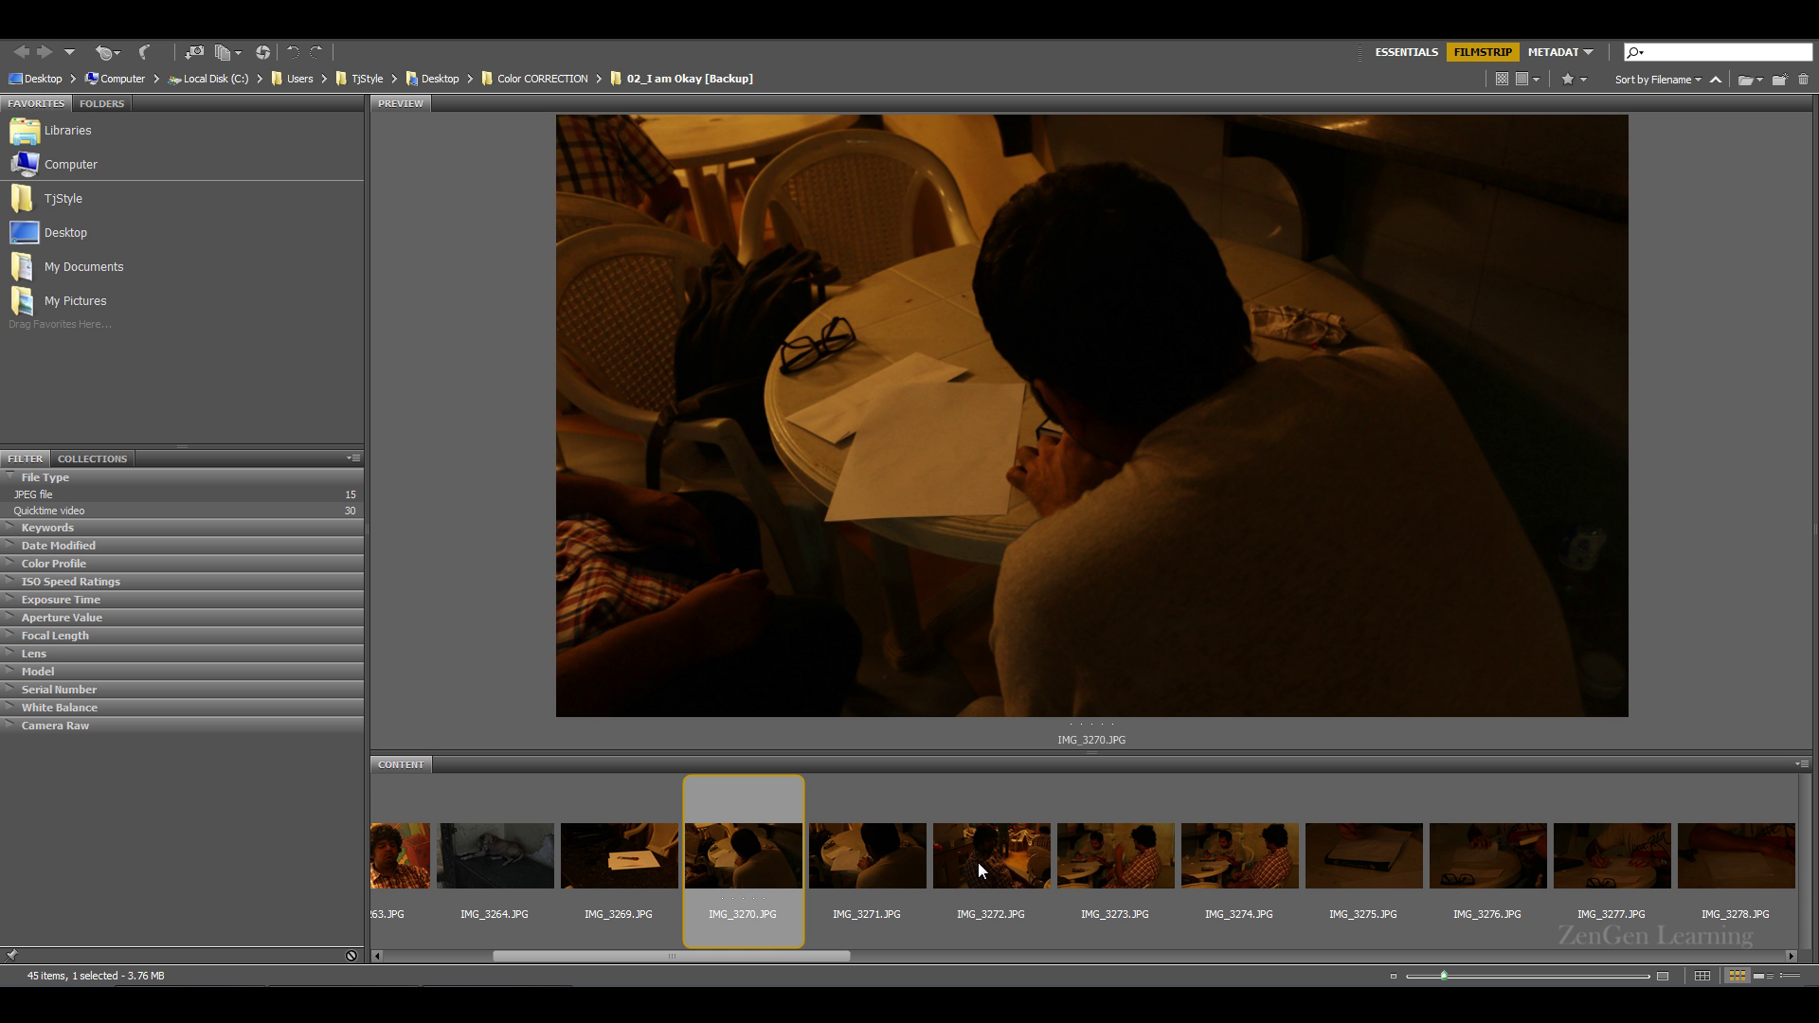
pyautogui.press('Right')
pyautogui.press('Right')
pyautogui.press('Right')
pyautogui.press('Right')
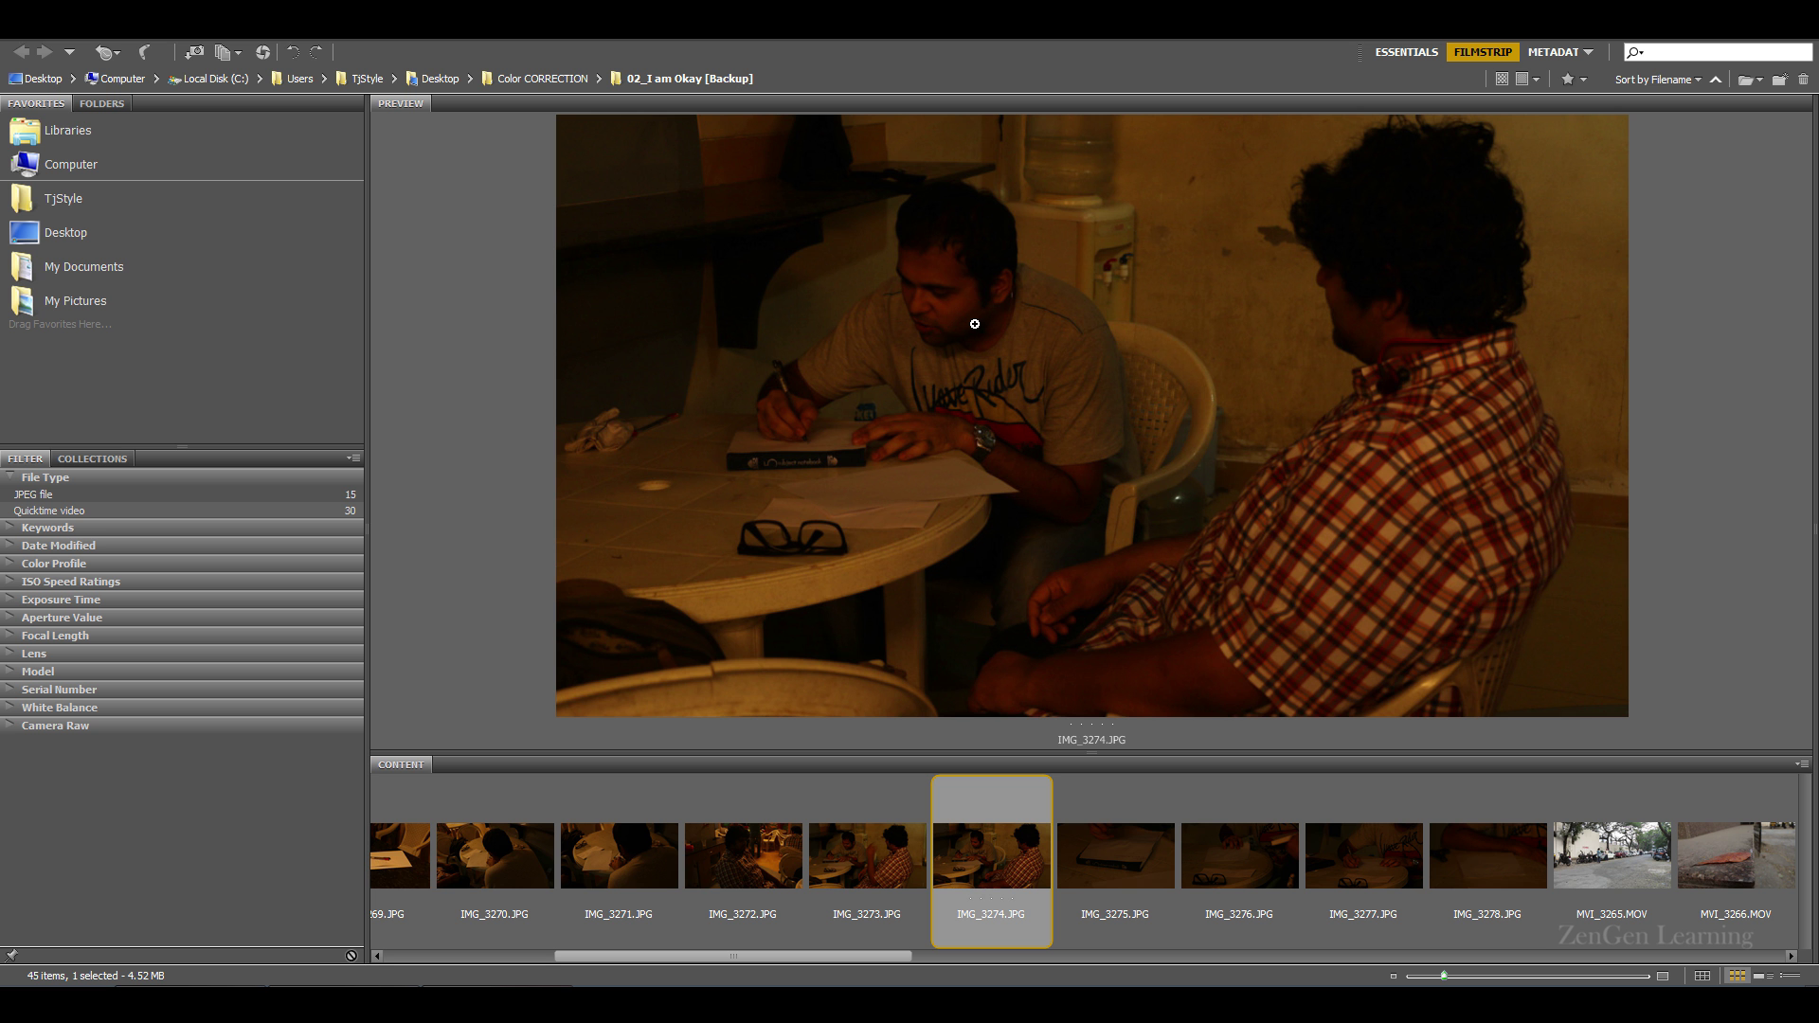
pyautogui.click(1131, 869)
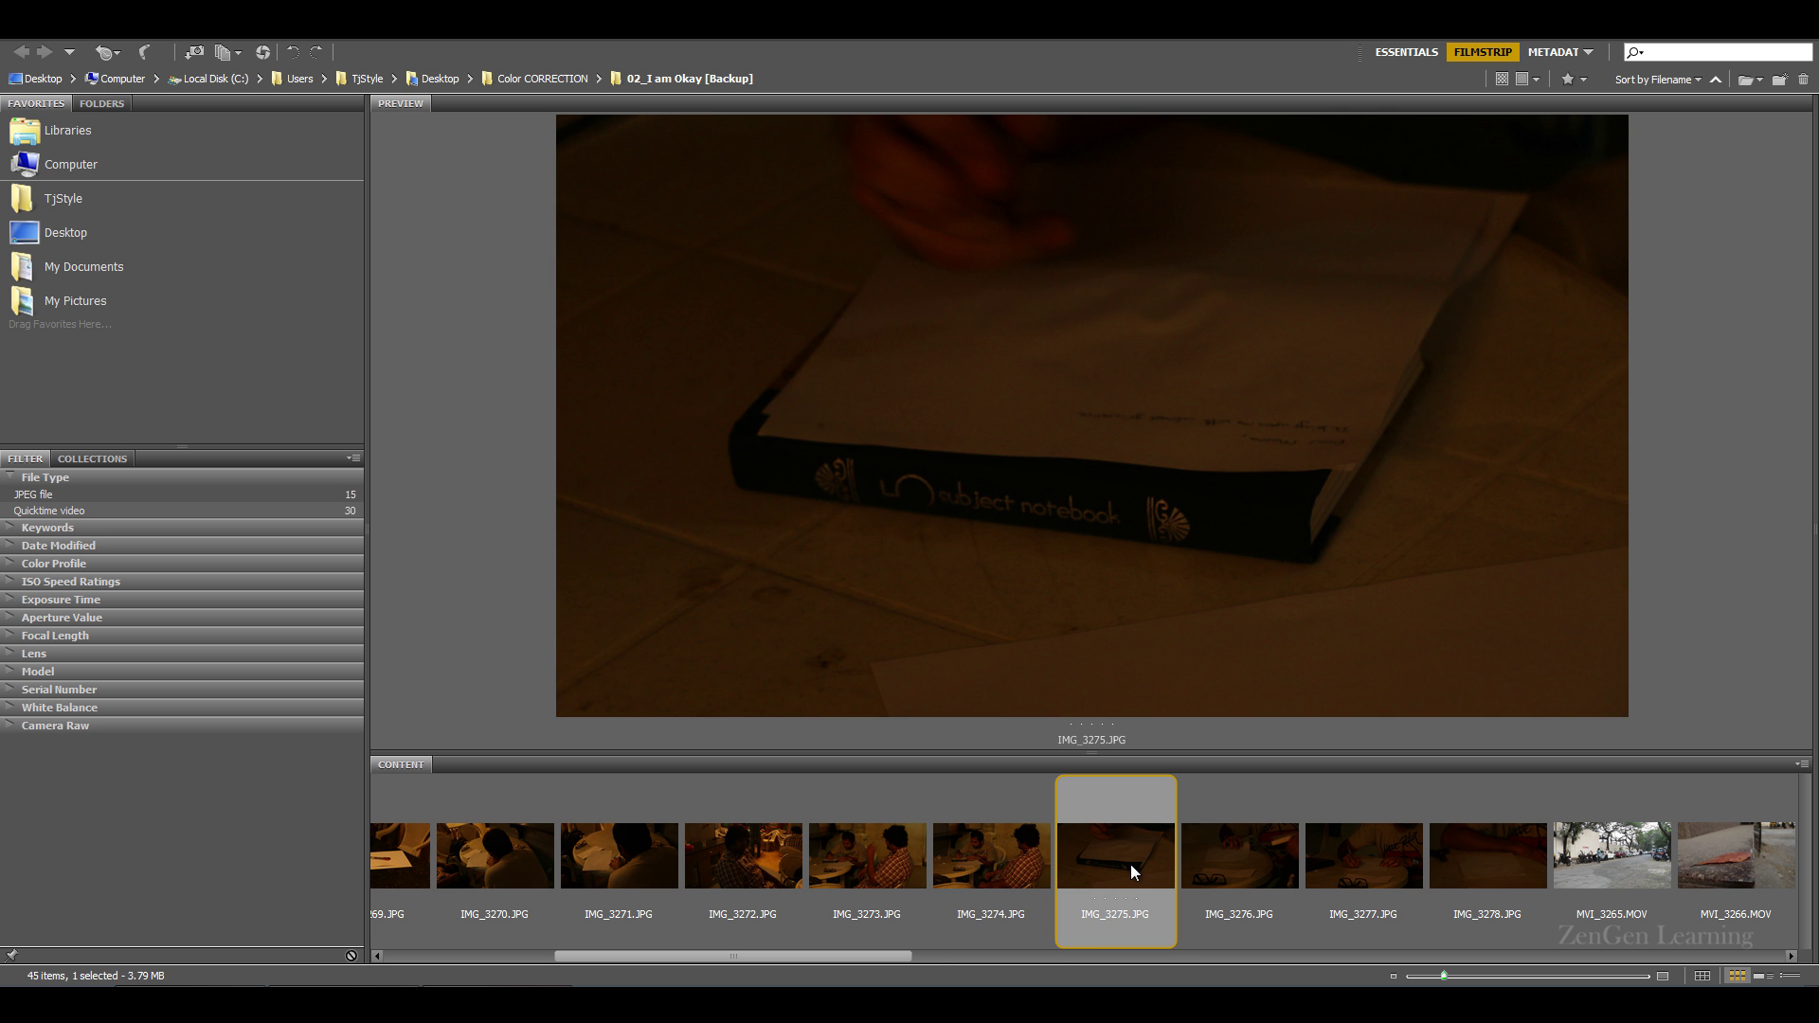
pyautogui.scroll(-1, 1132, 869)
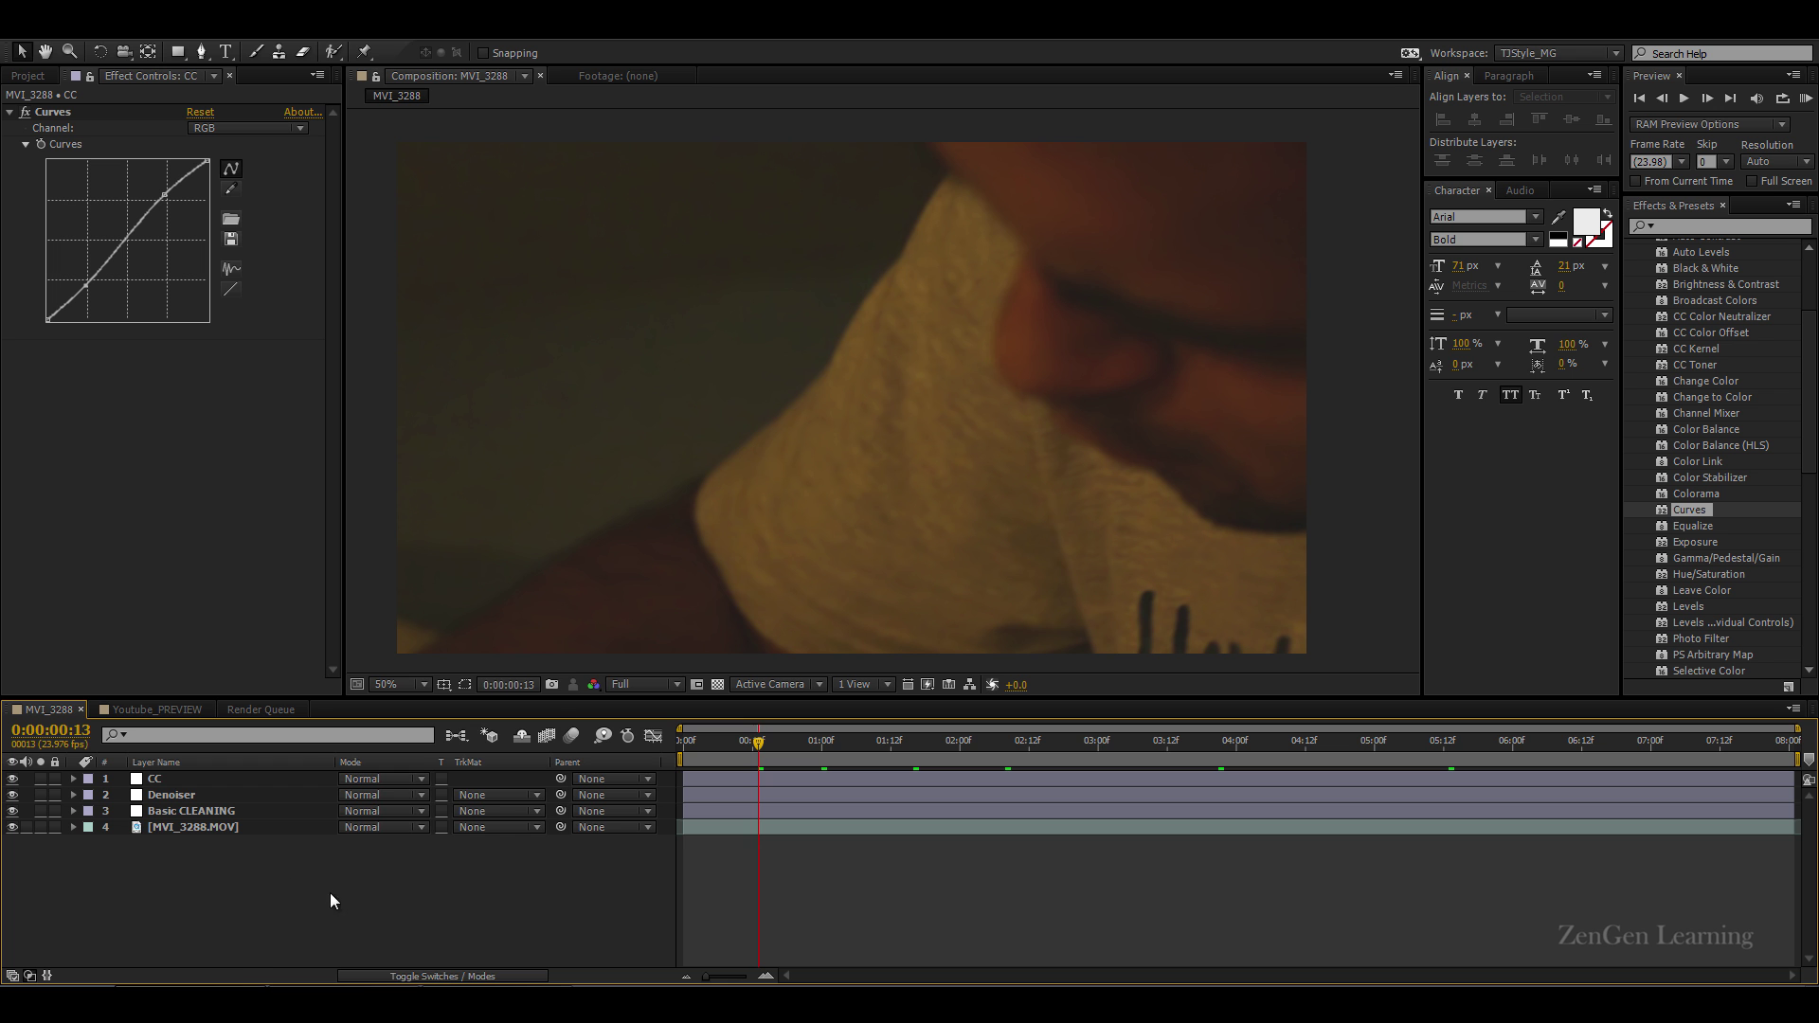
# Step: Add a new top adjustment layer named 'Color GRADE'
pyautogui.rightClick(331, 893)
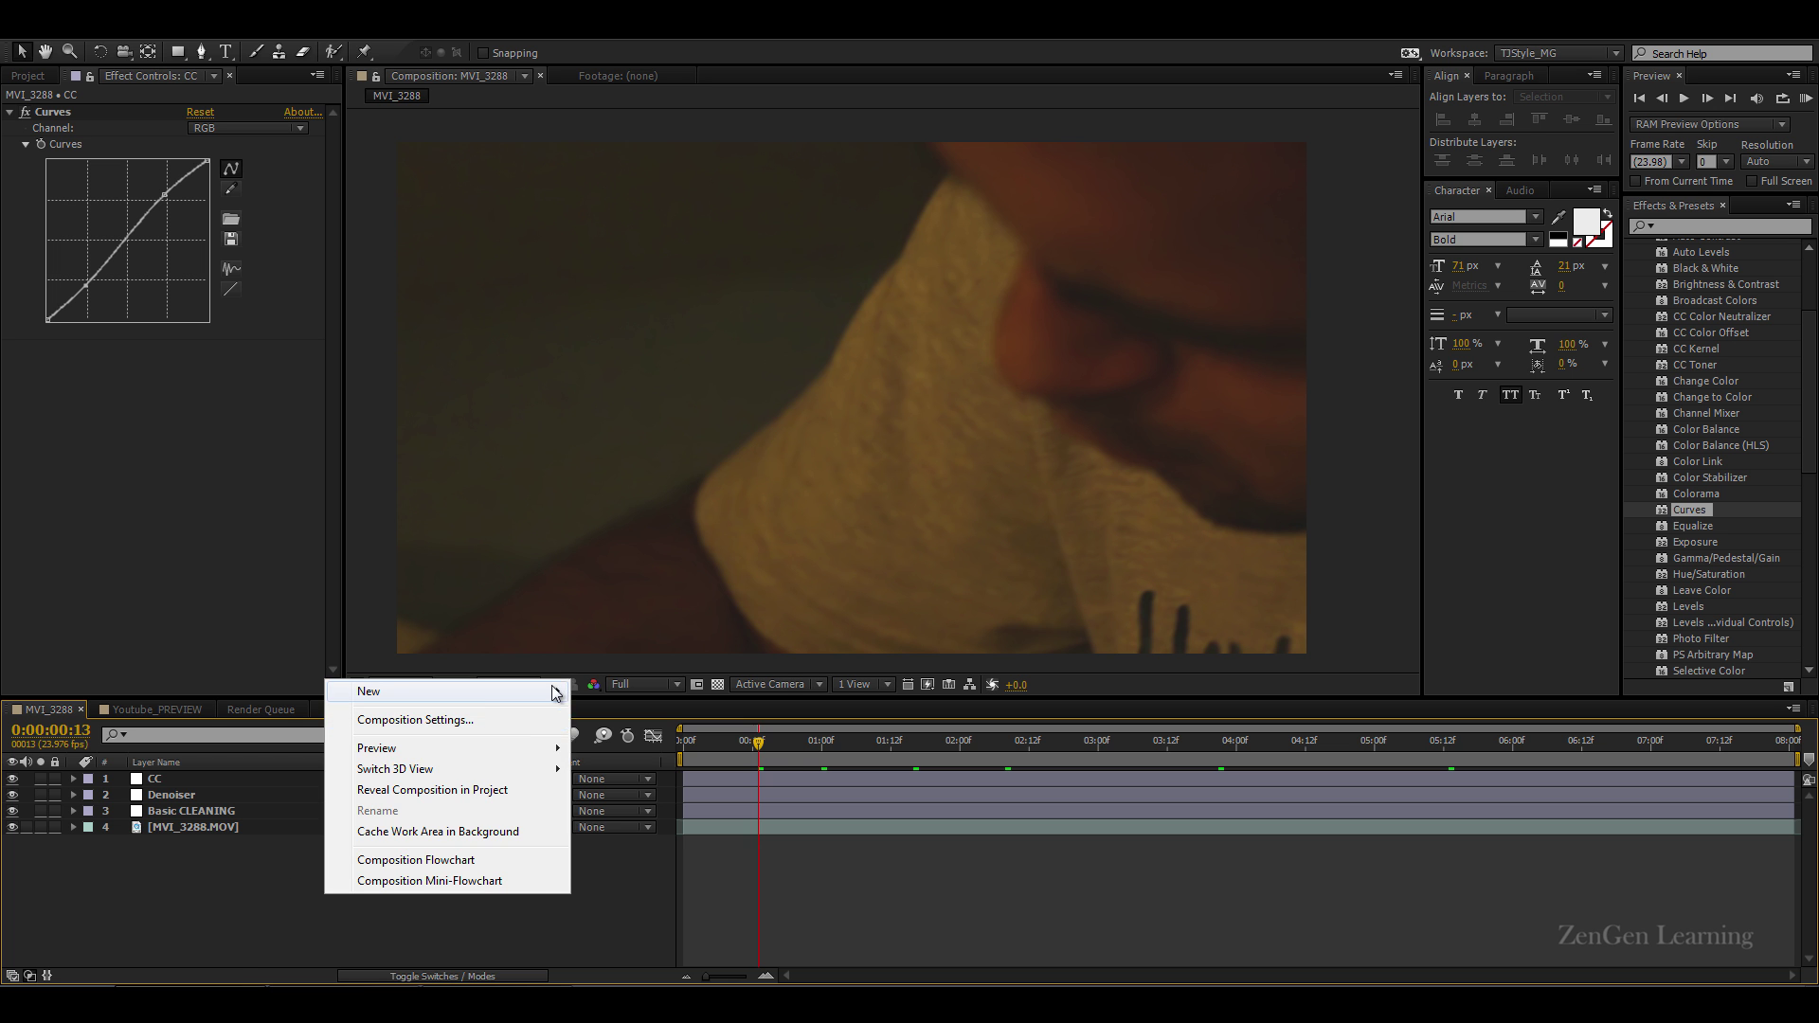
pyautogui.moveTo(555, 691)
pyautogui.click(653, 846)
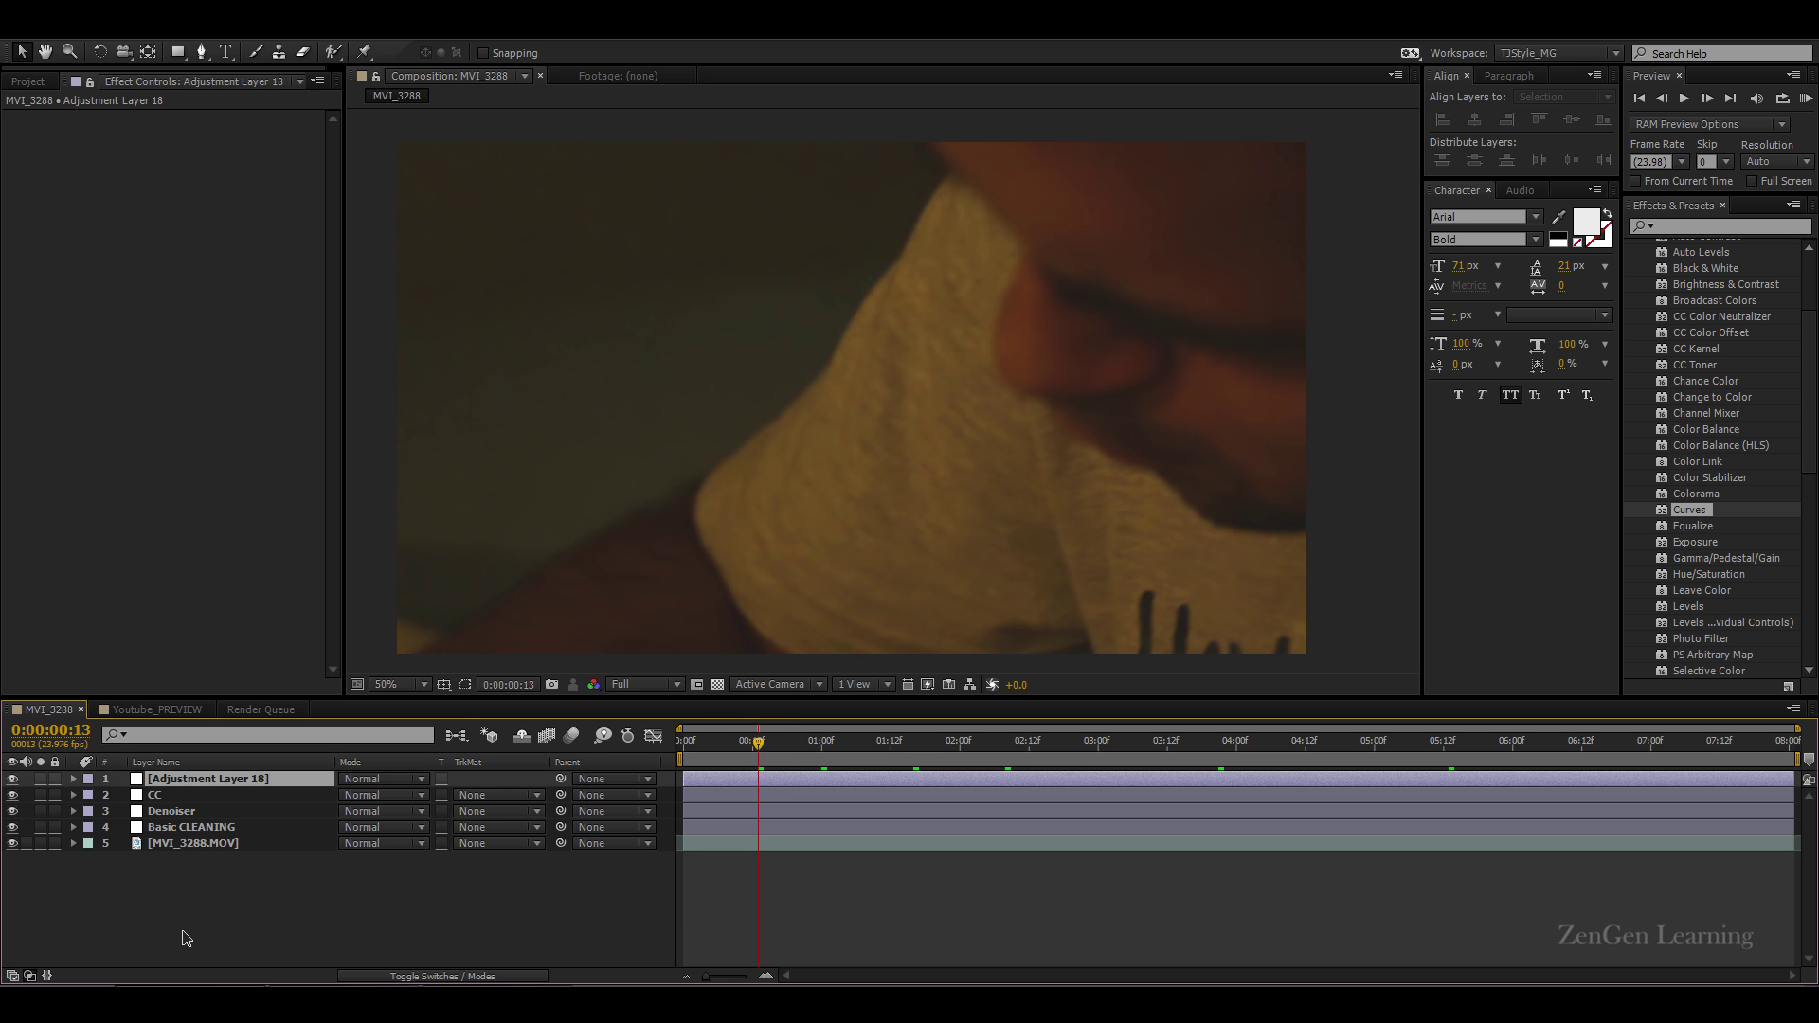
pyautogui.press('Return')
pyautogui.write('Colo')
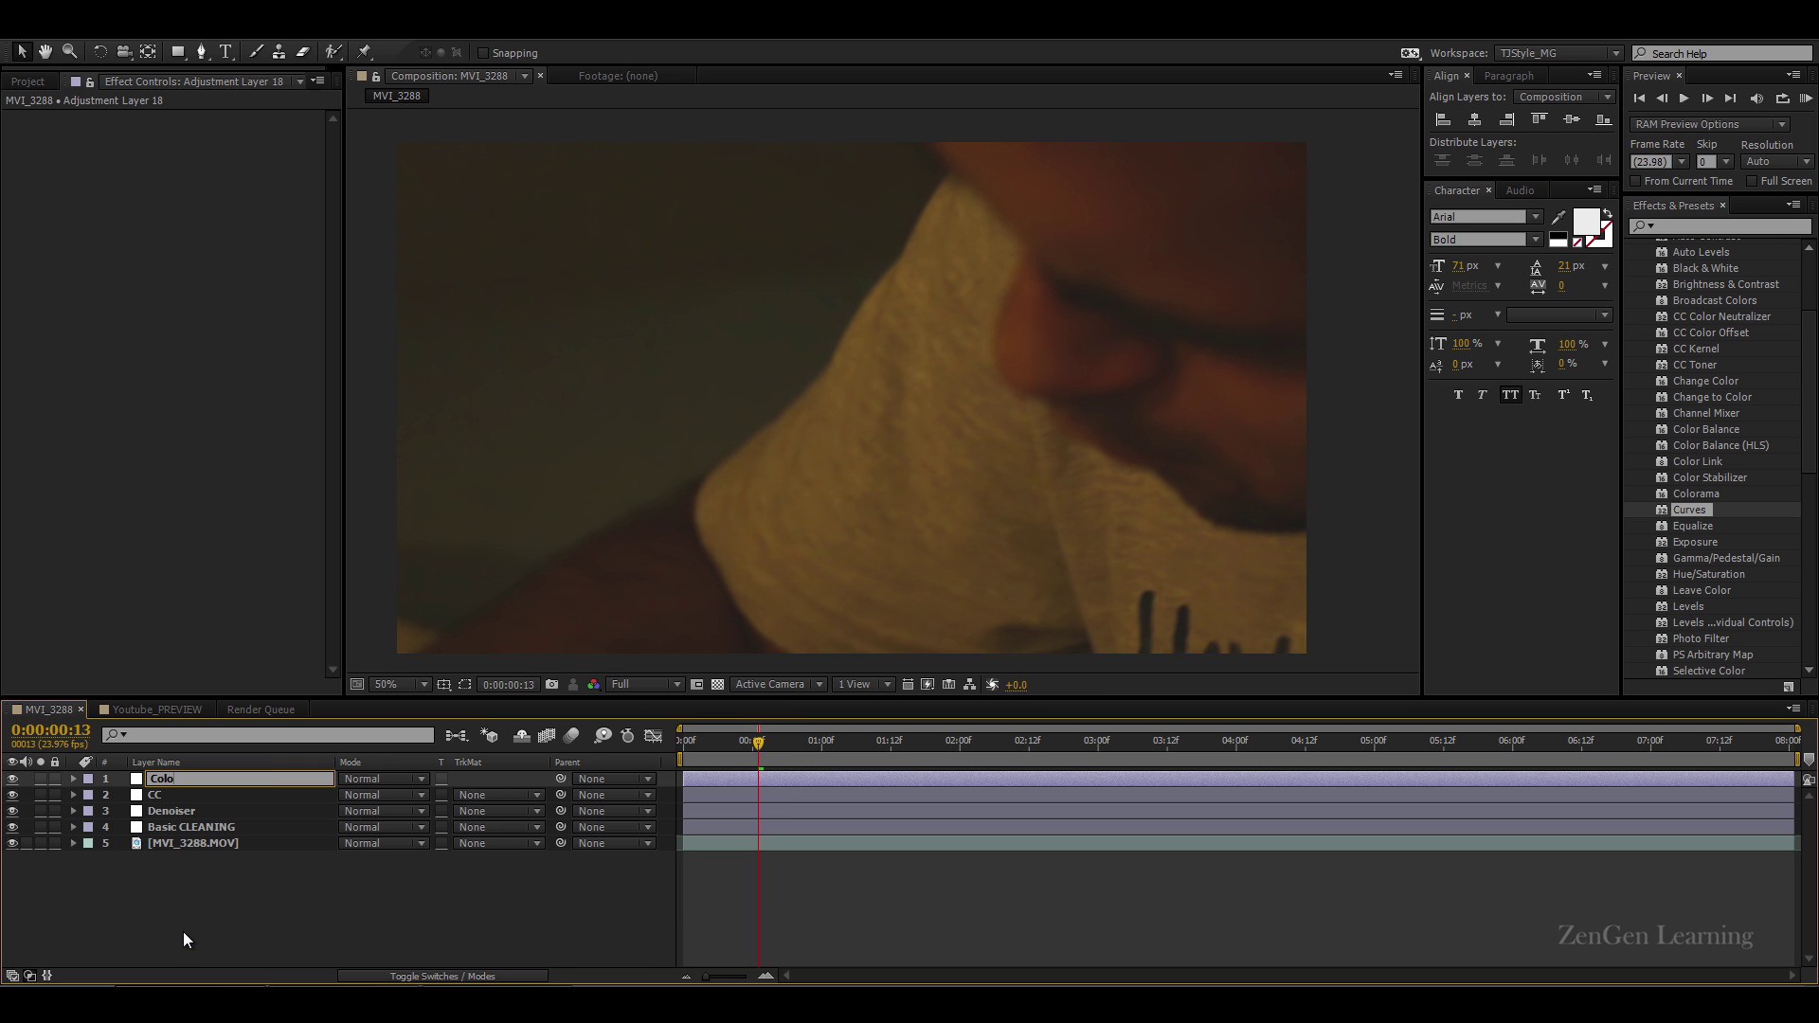
pyautogui.write('r GRADE')
pyautogui.press('Return')
# Step: Apply the Magic Bullet Looks effect to the Color GRADE layer
pyautogui.scroll(-3, 1740, 496)
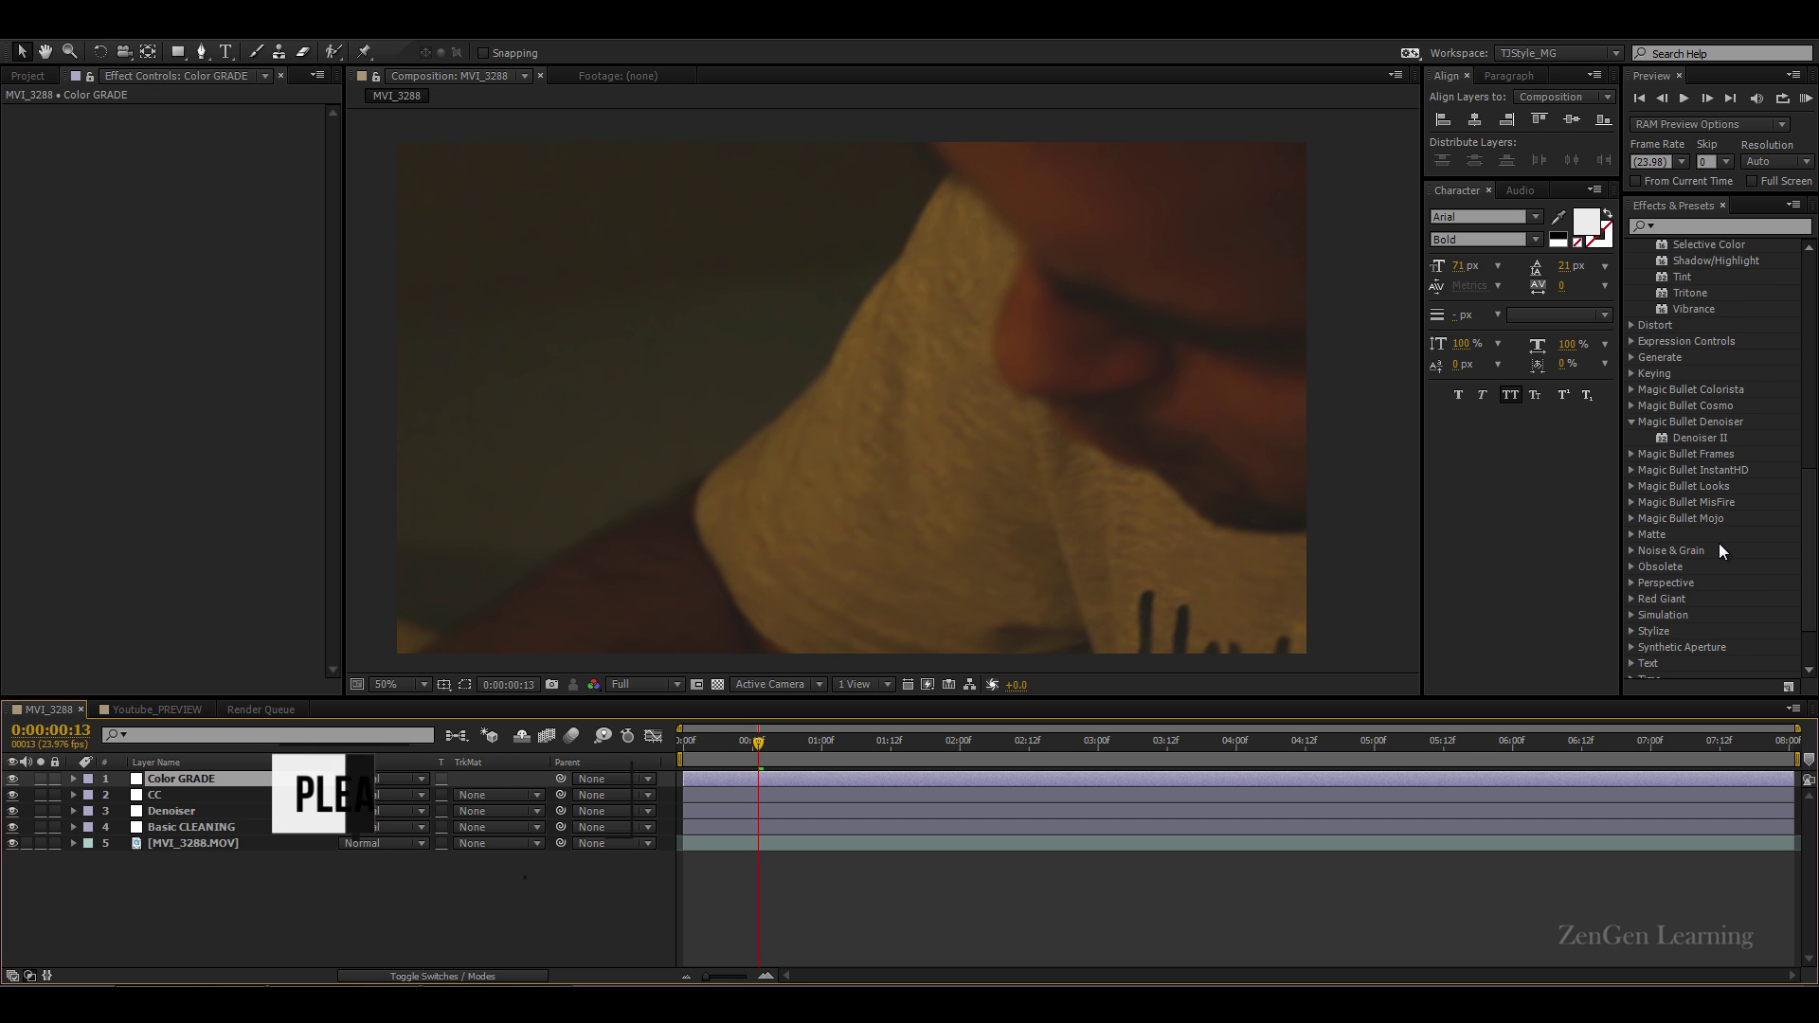
pyautogui.scroll(-6, 1719, 543)
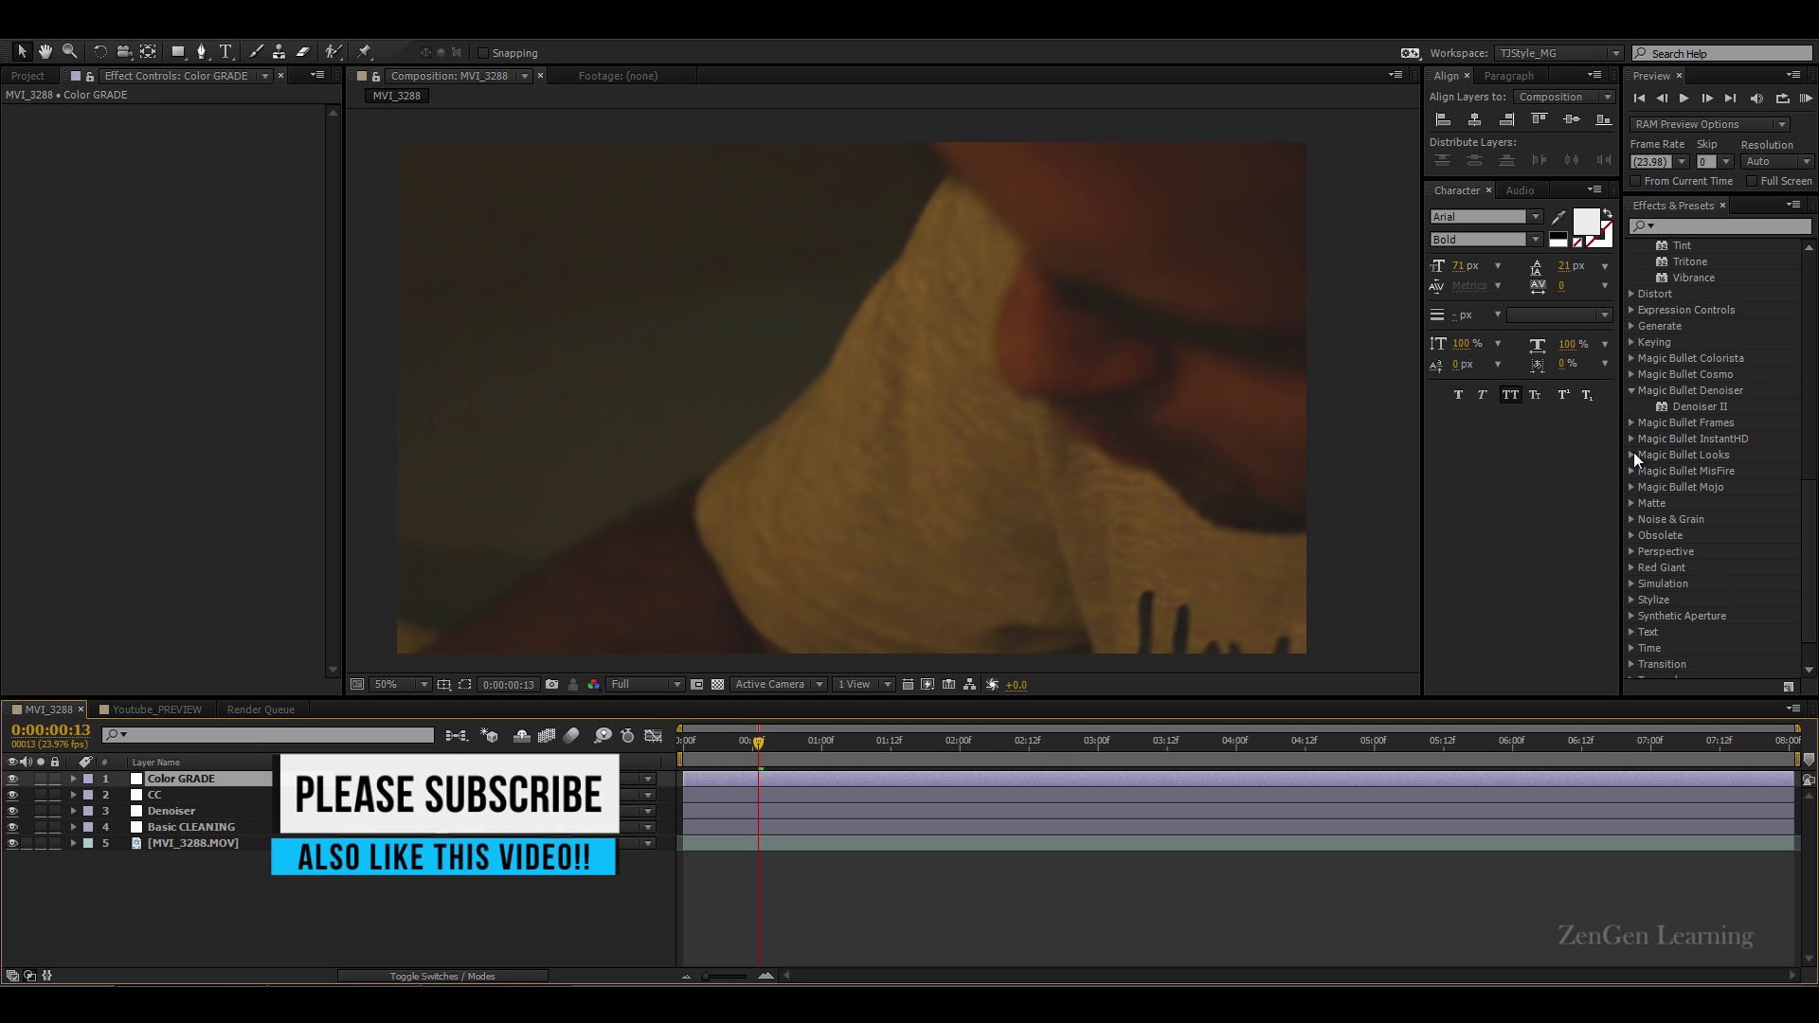
pyautogui.click(1634, 455)
pyautogui.moveTo(1691, 471); pyautogui.dragTo(220, 777)
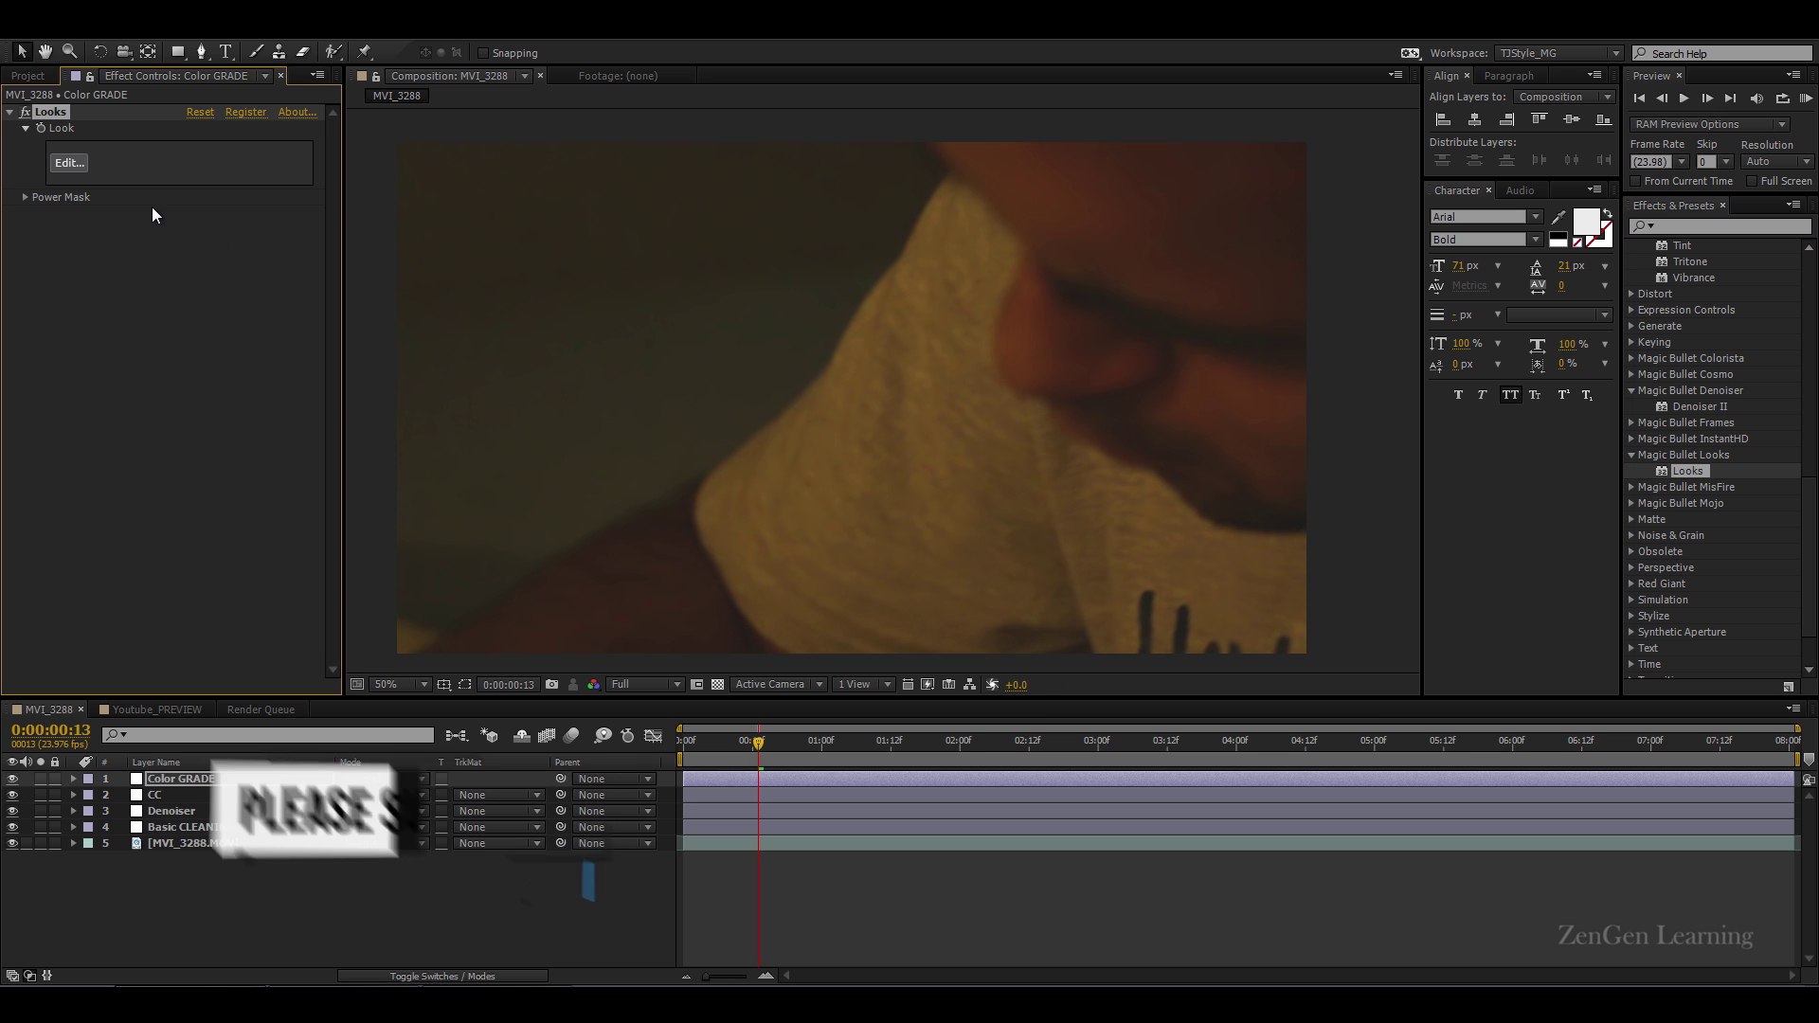
# Step: In the Looks editor, apply the Sharp look from the Classic Music Videos group
pyautogui.click(81, 163)
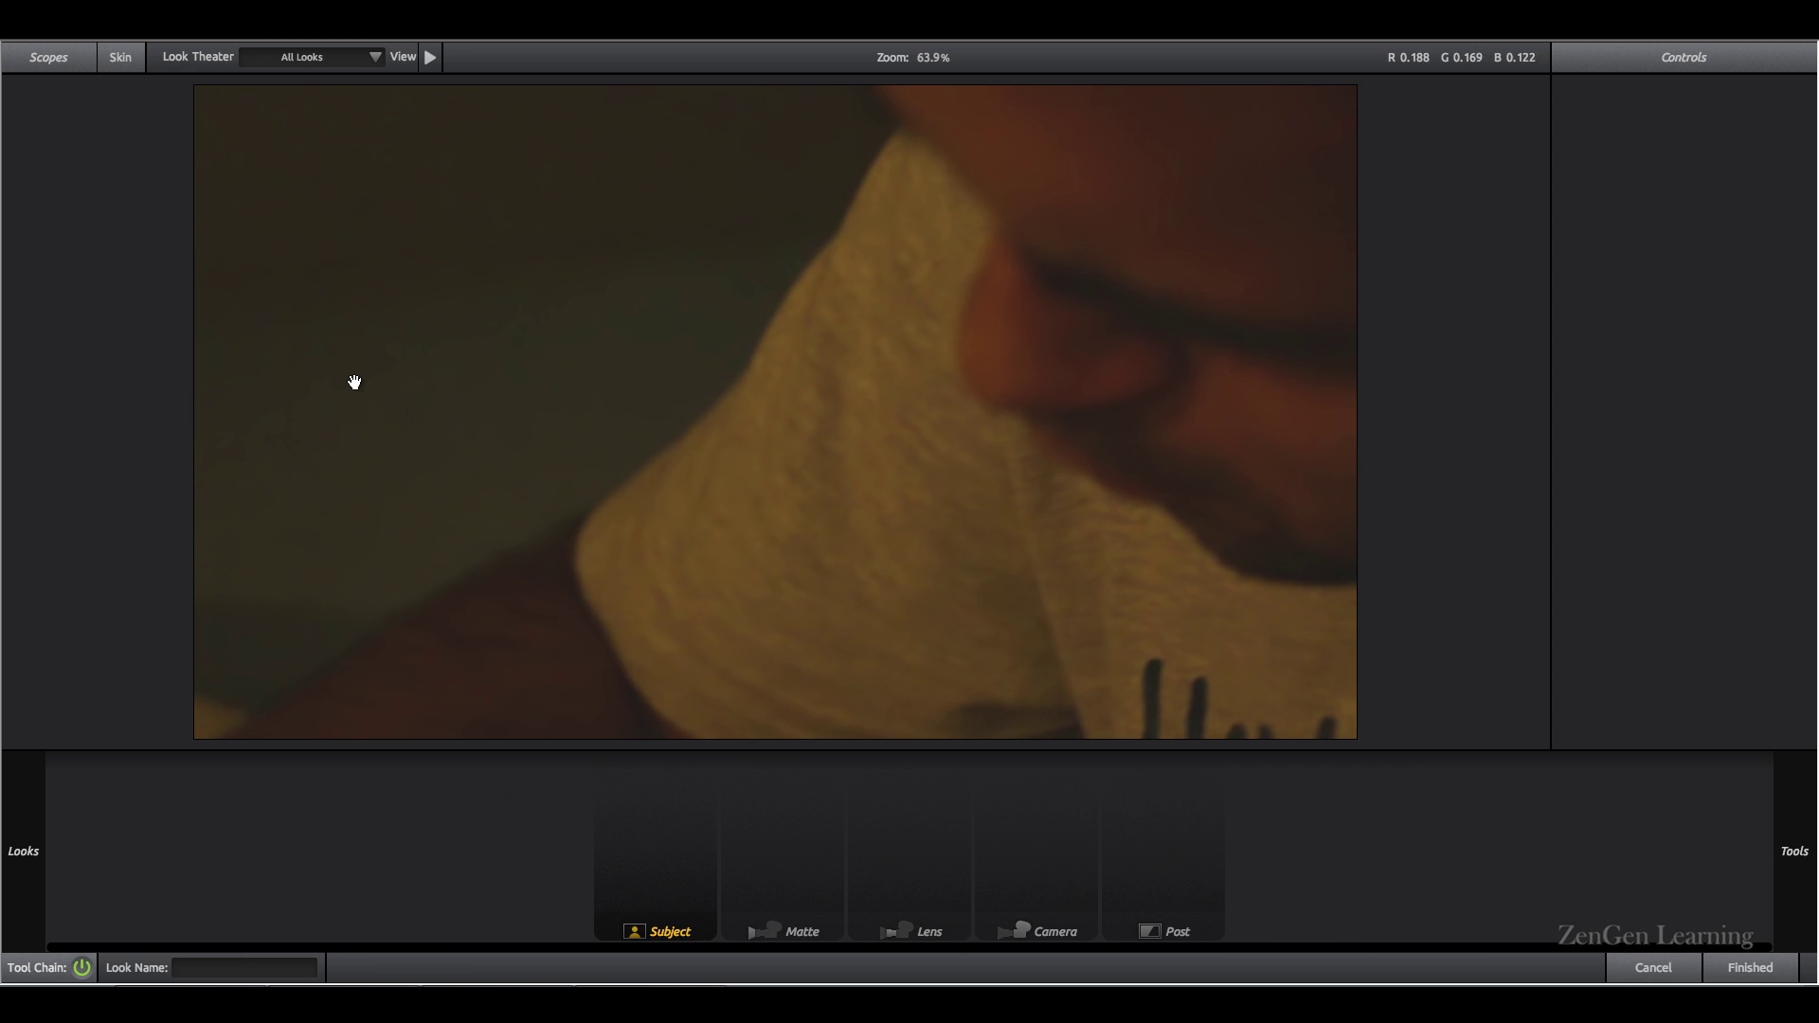
pyautogui.moveTo(6, 445)
pyautogui.scroll(-8, 171, 420)
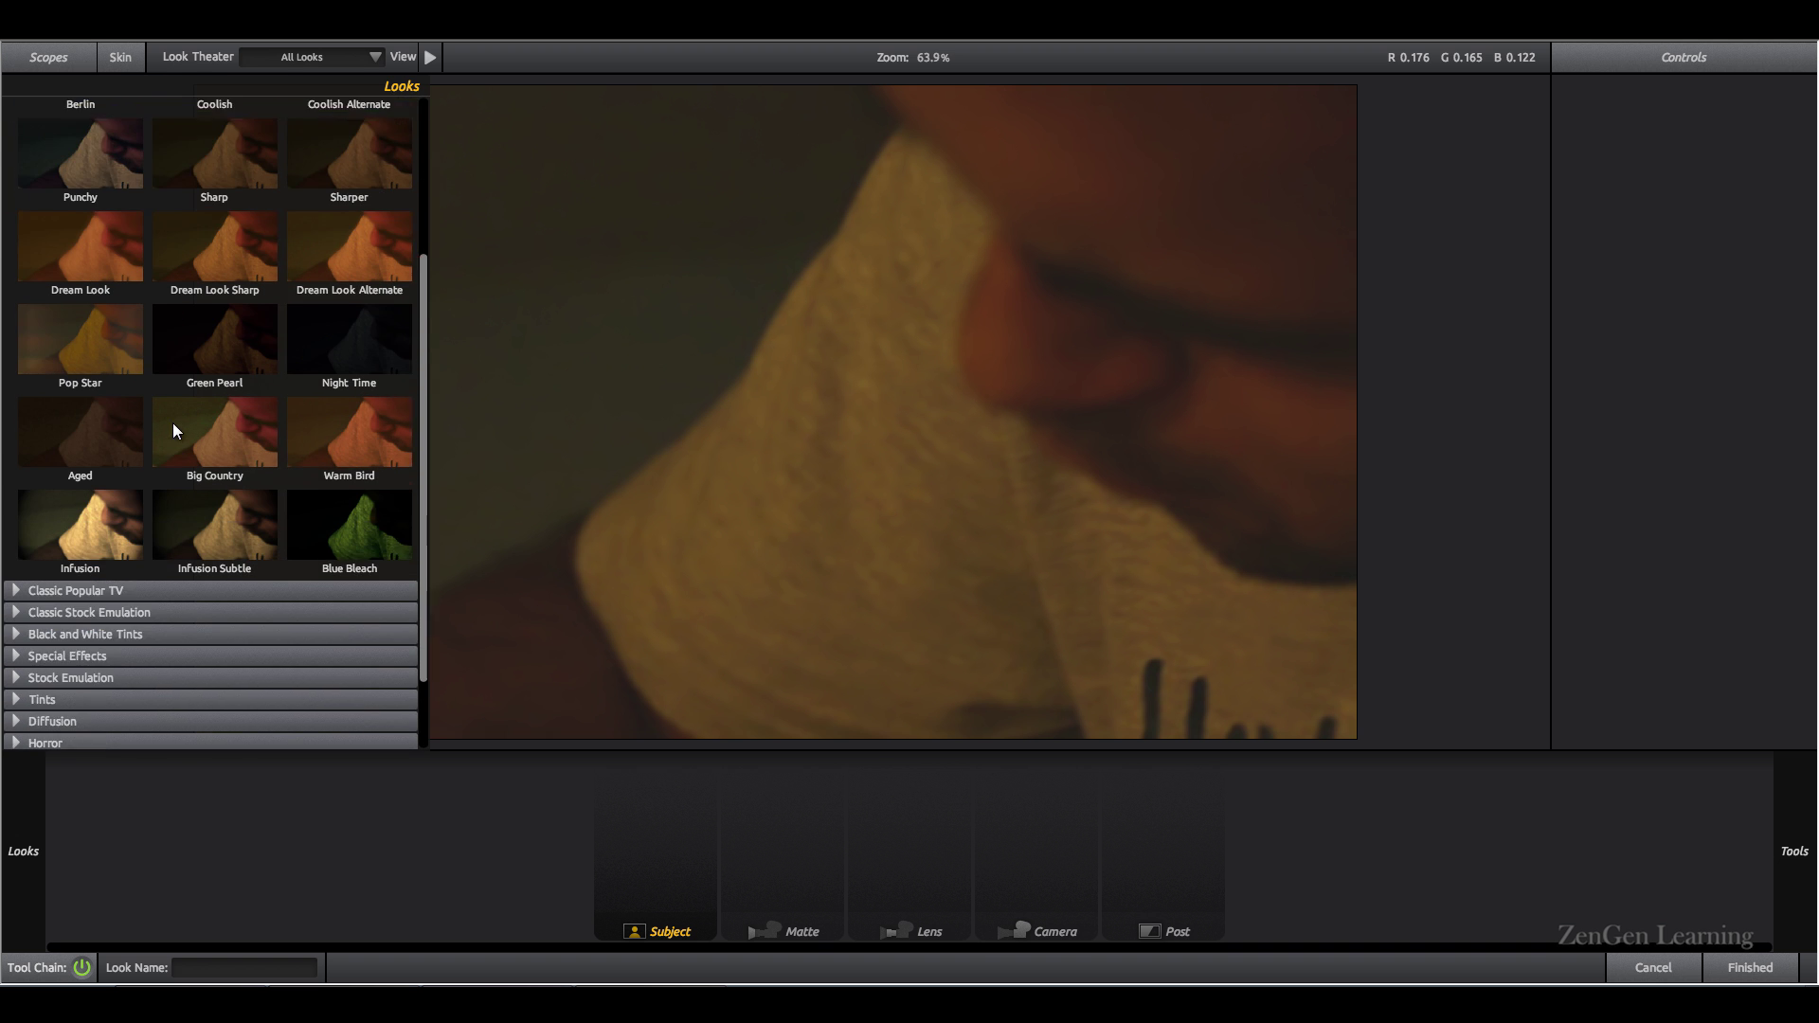
pyautogui.scroll(3, 173, 422)
pyautogui.scroll(-4, 173, 422)
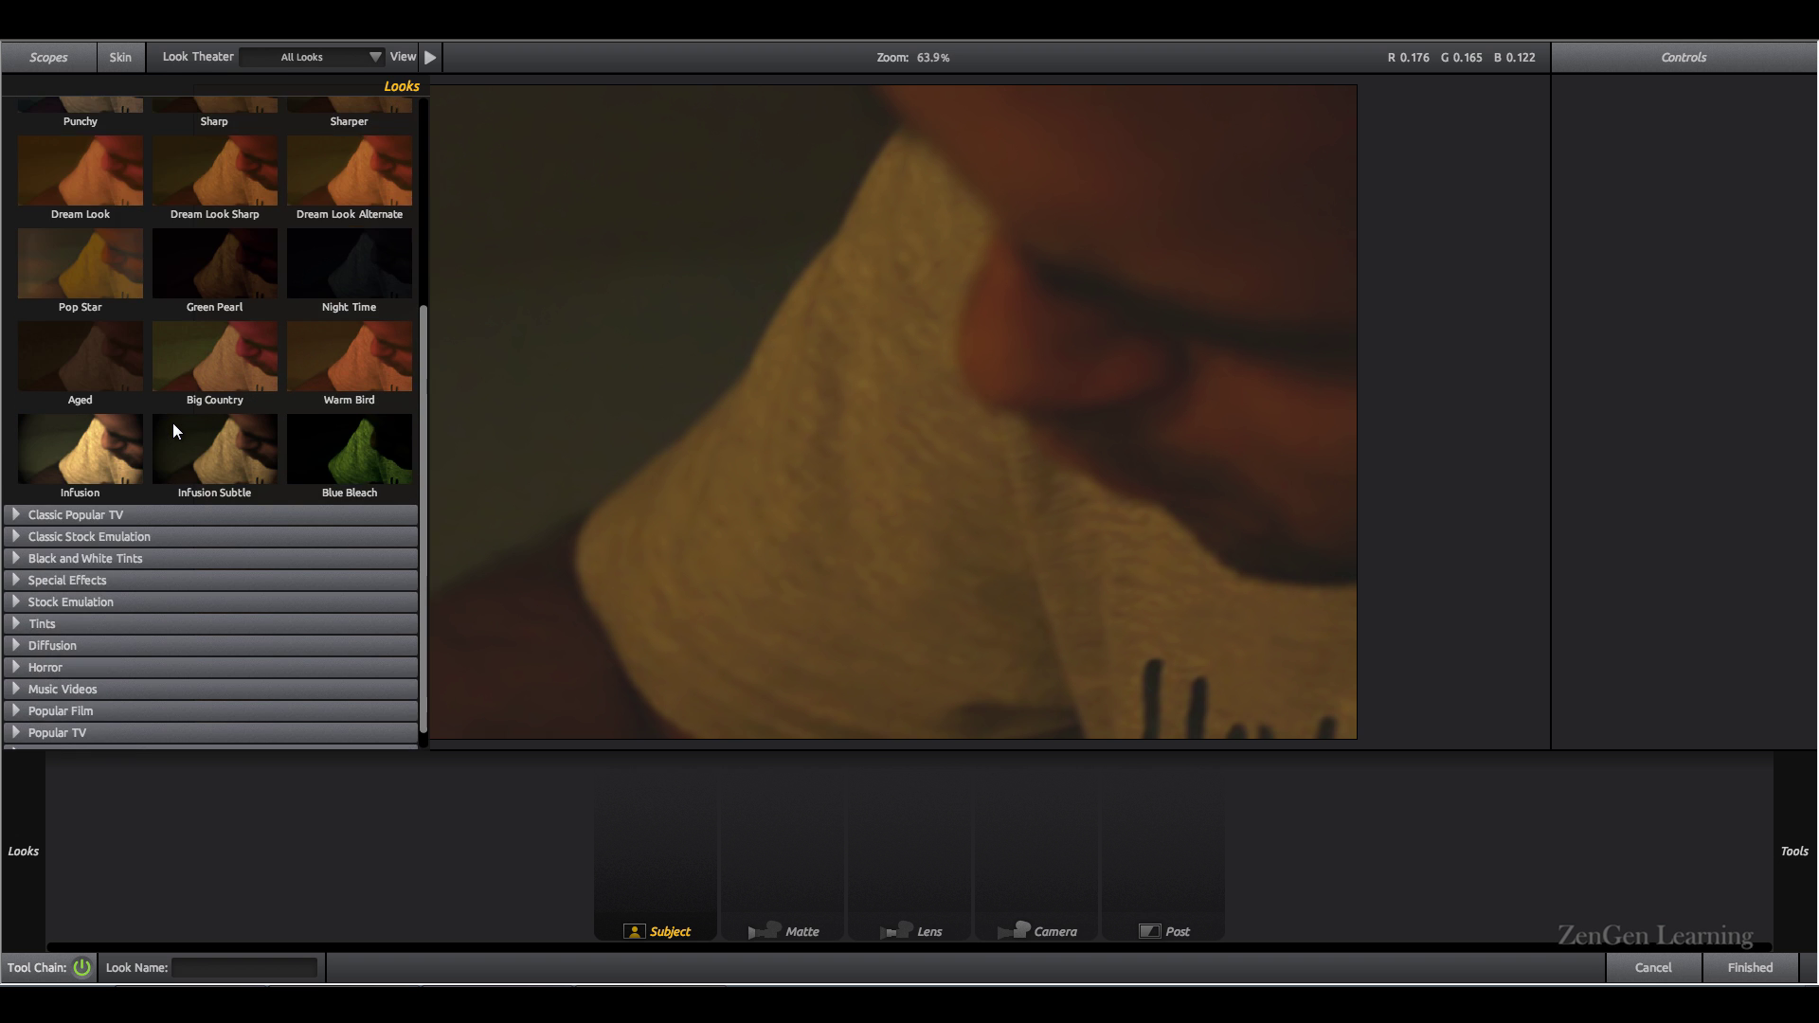
pyautogui.scroll(5, 172, 423)
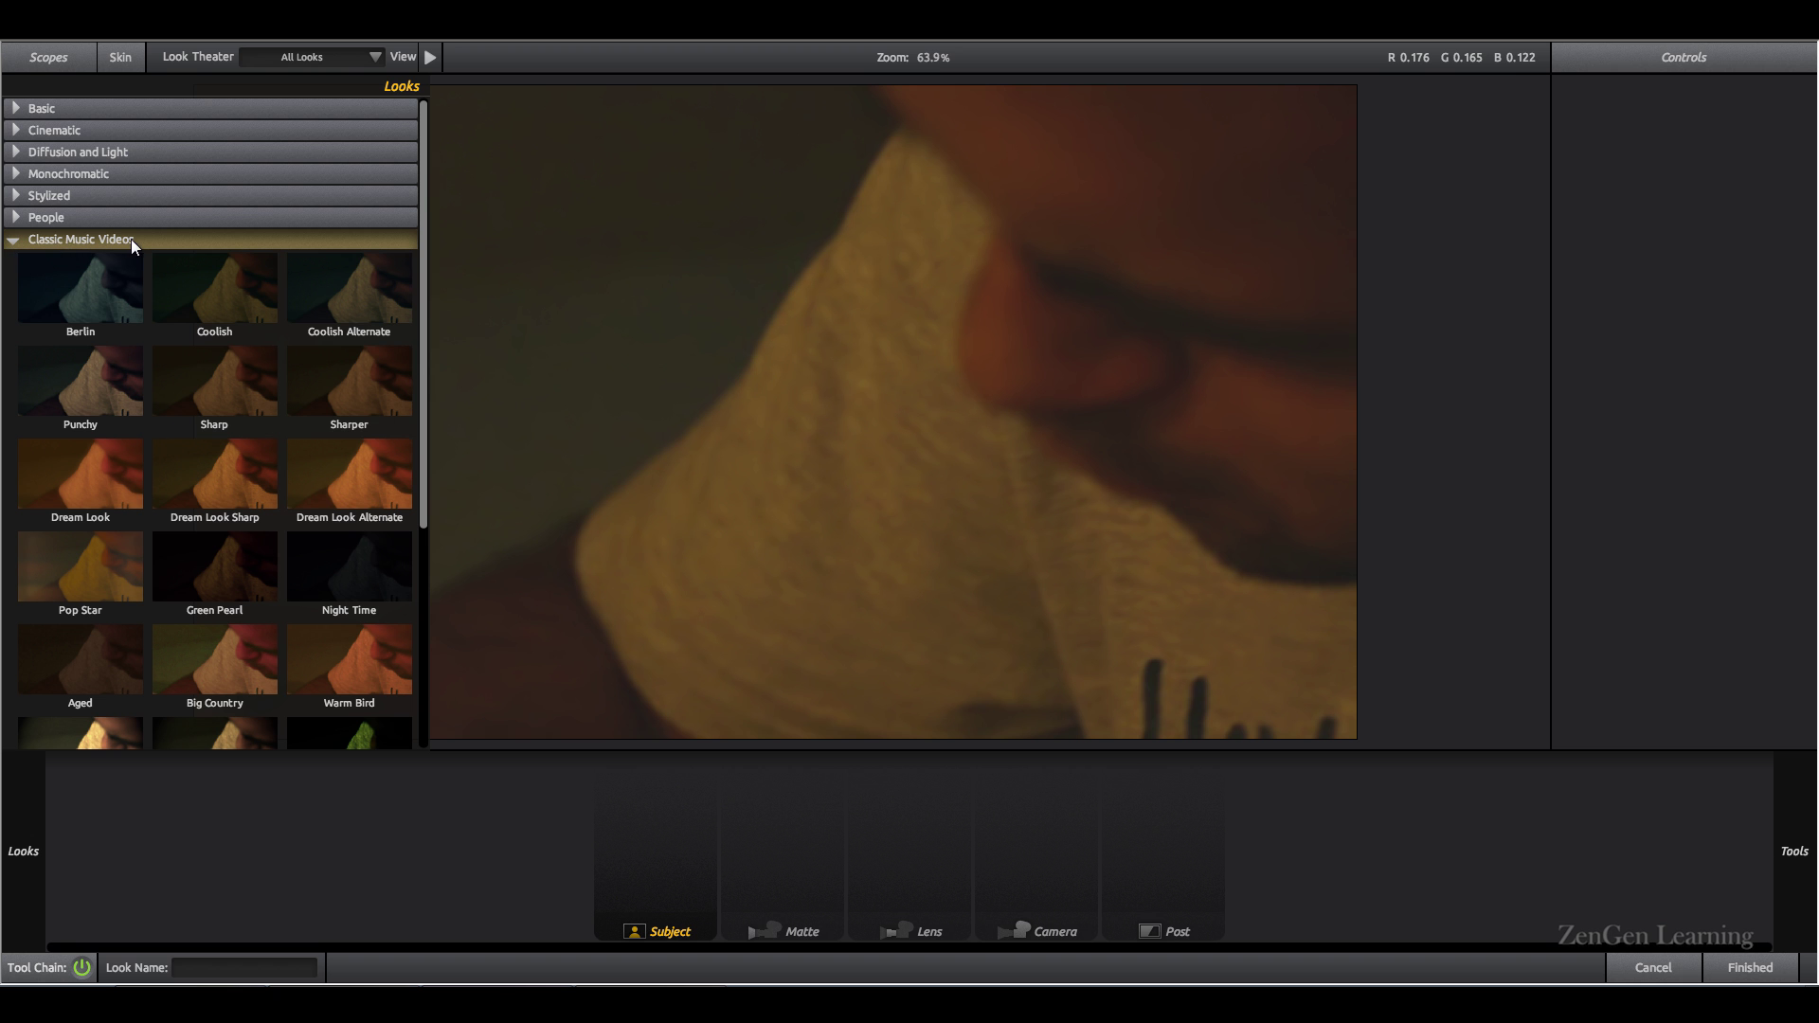
pyautogui.click(13, 240)
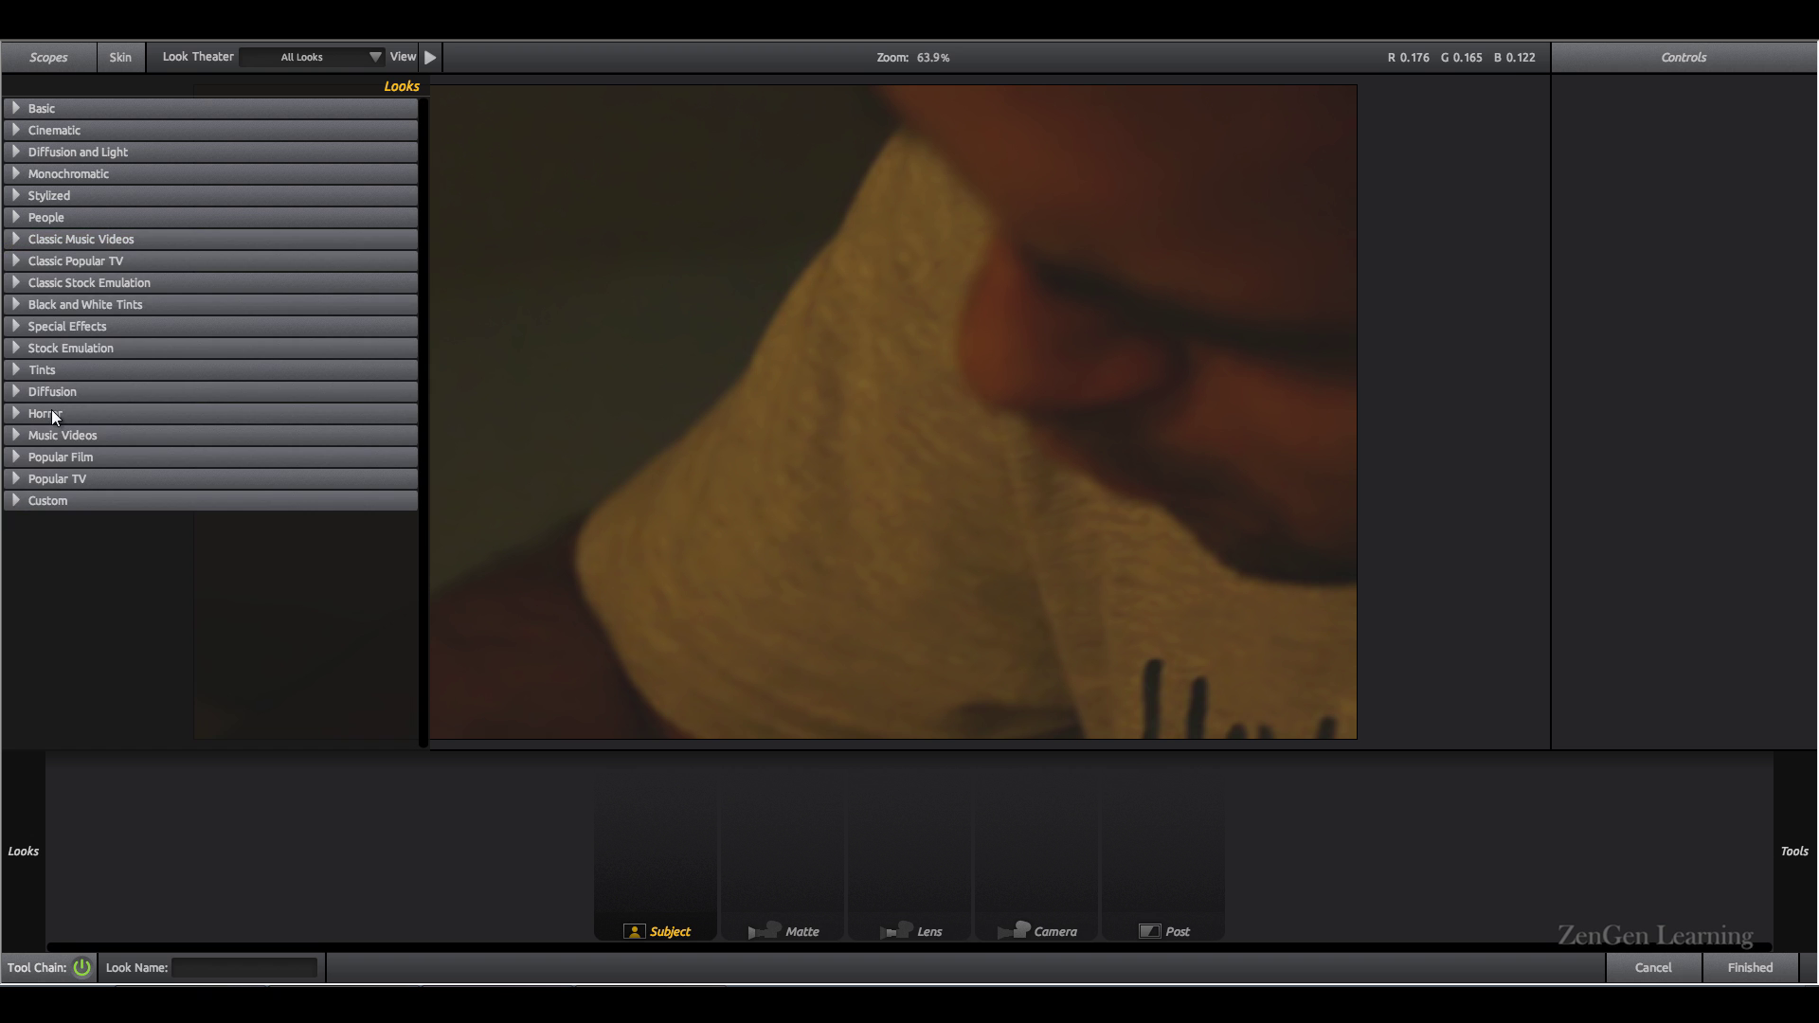
pyautogui.click(16, 240)
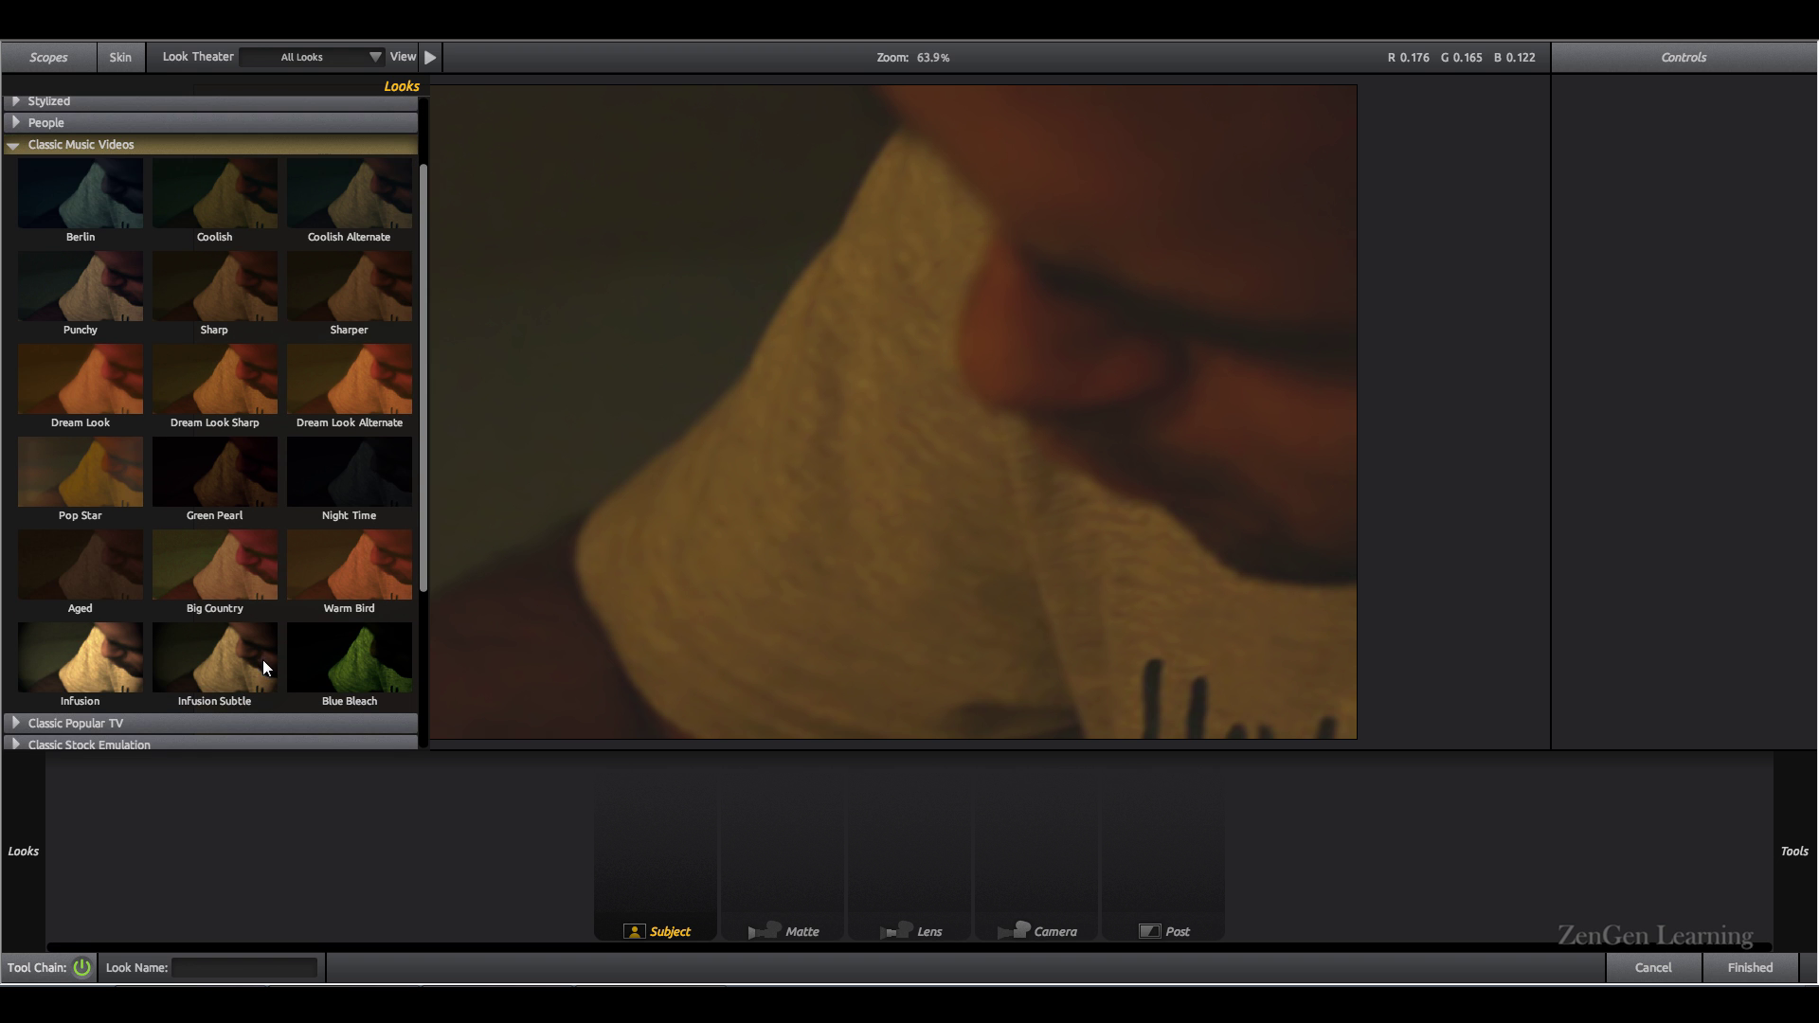
pyautogui.click(222, 302)
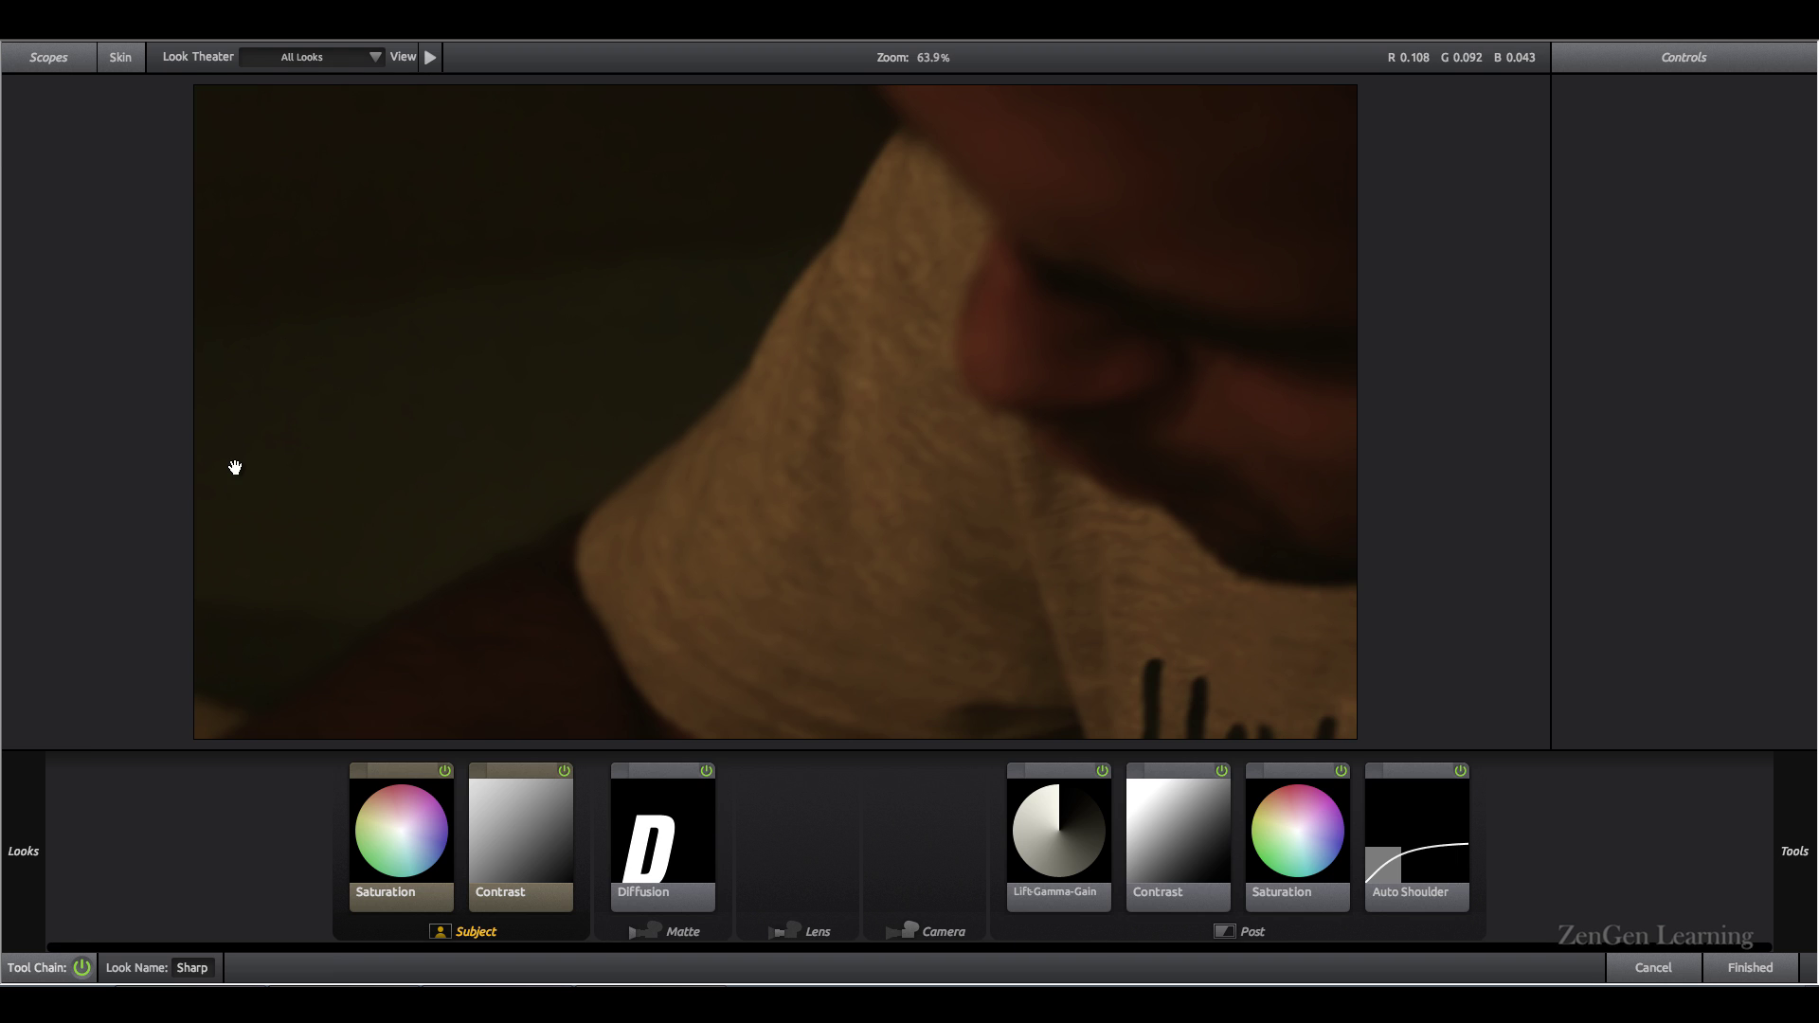
# Step: Toggle the Tool Chain power to compare graded and ungraded, then accept the look
pyautogui.moveTo(9, 396)
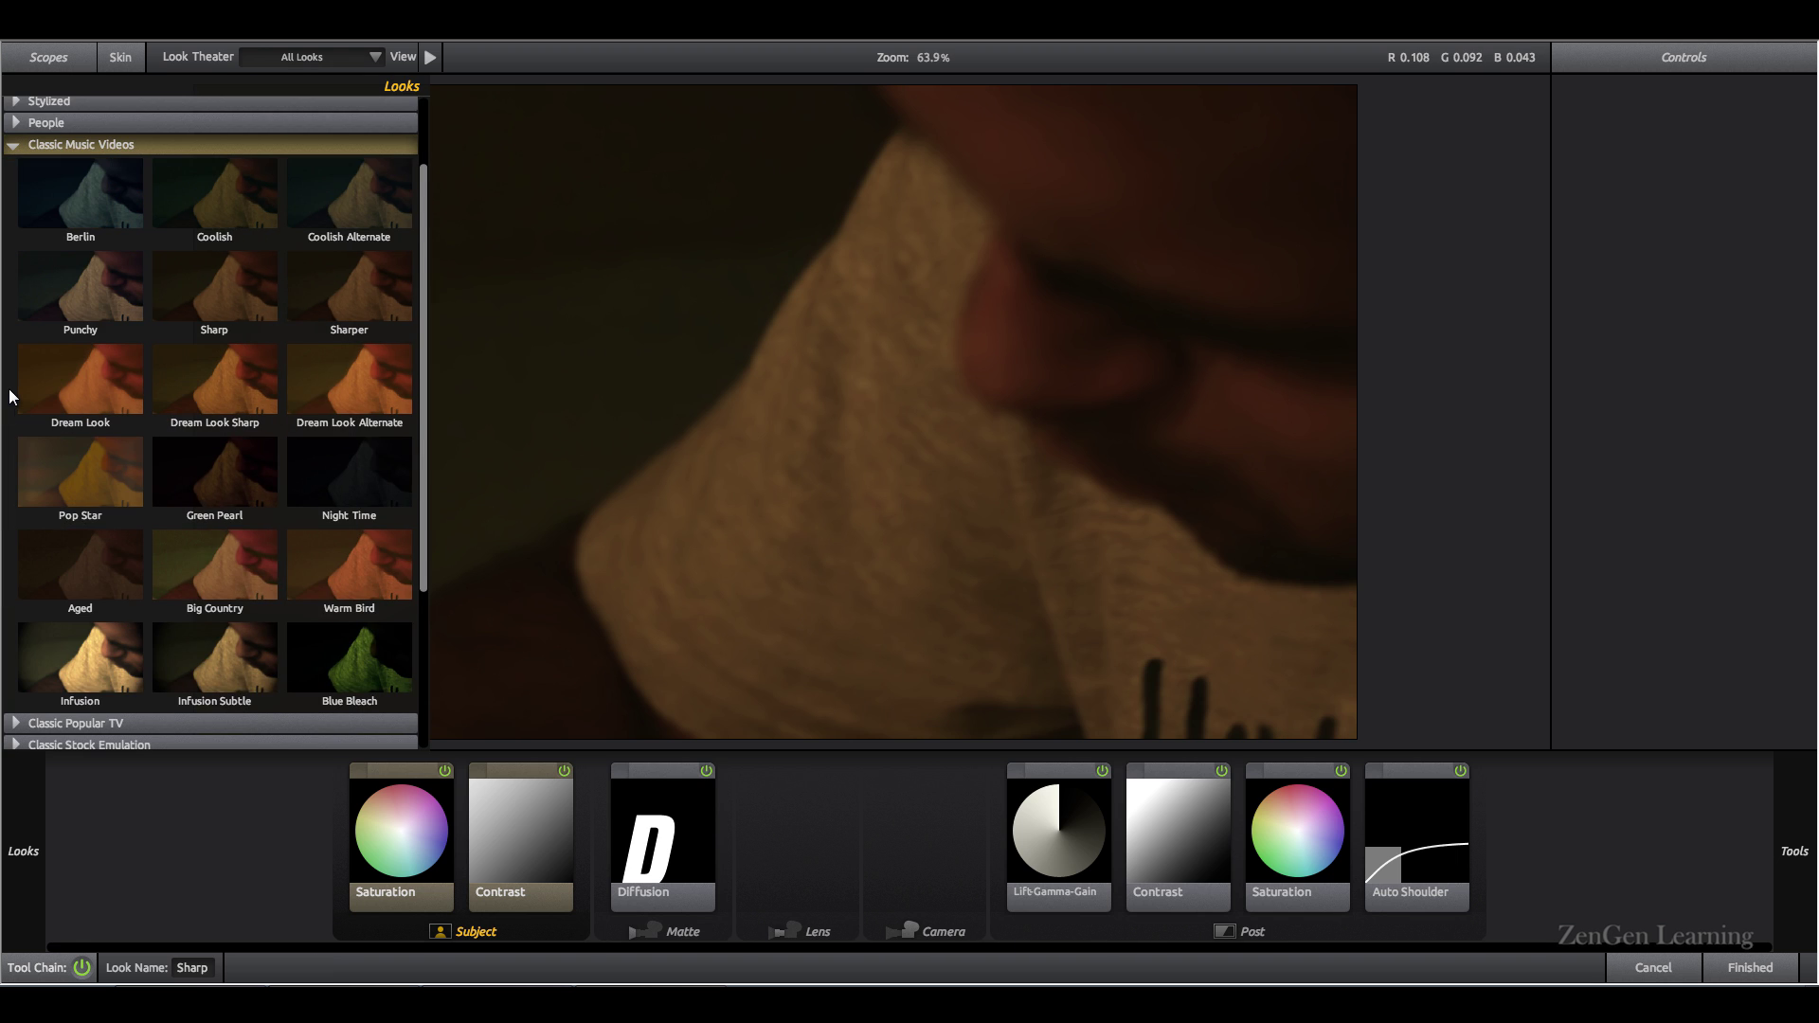
pyautogui.click(82, 968)
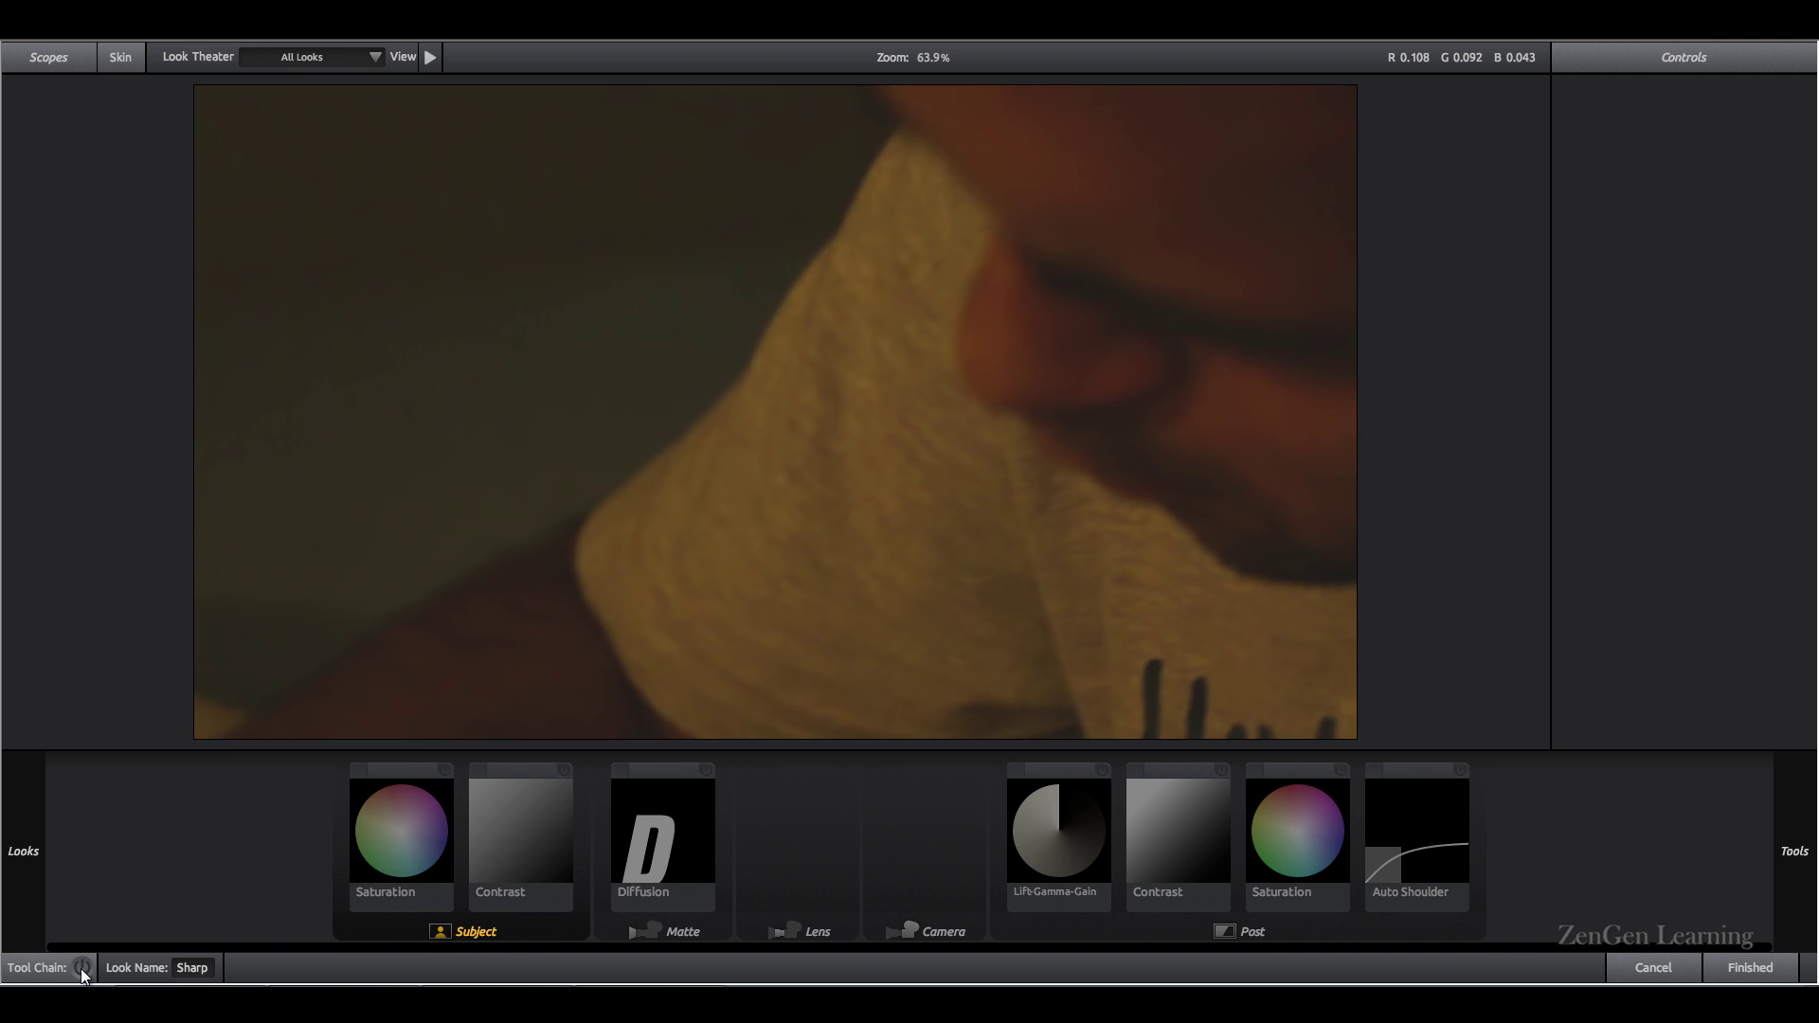
pyautogui.click(82, 967)
pyautogui.click(83, 967)
pyautogui.click(82, 968)
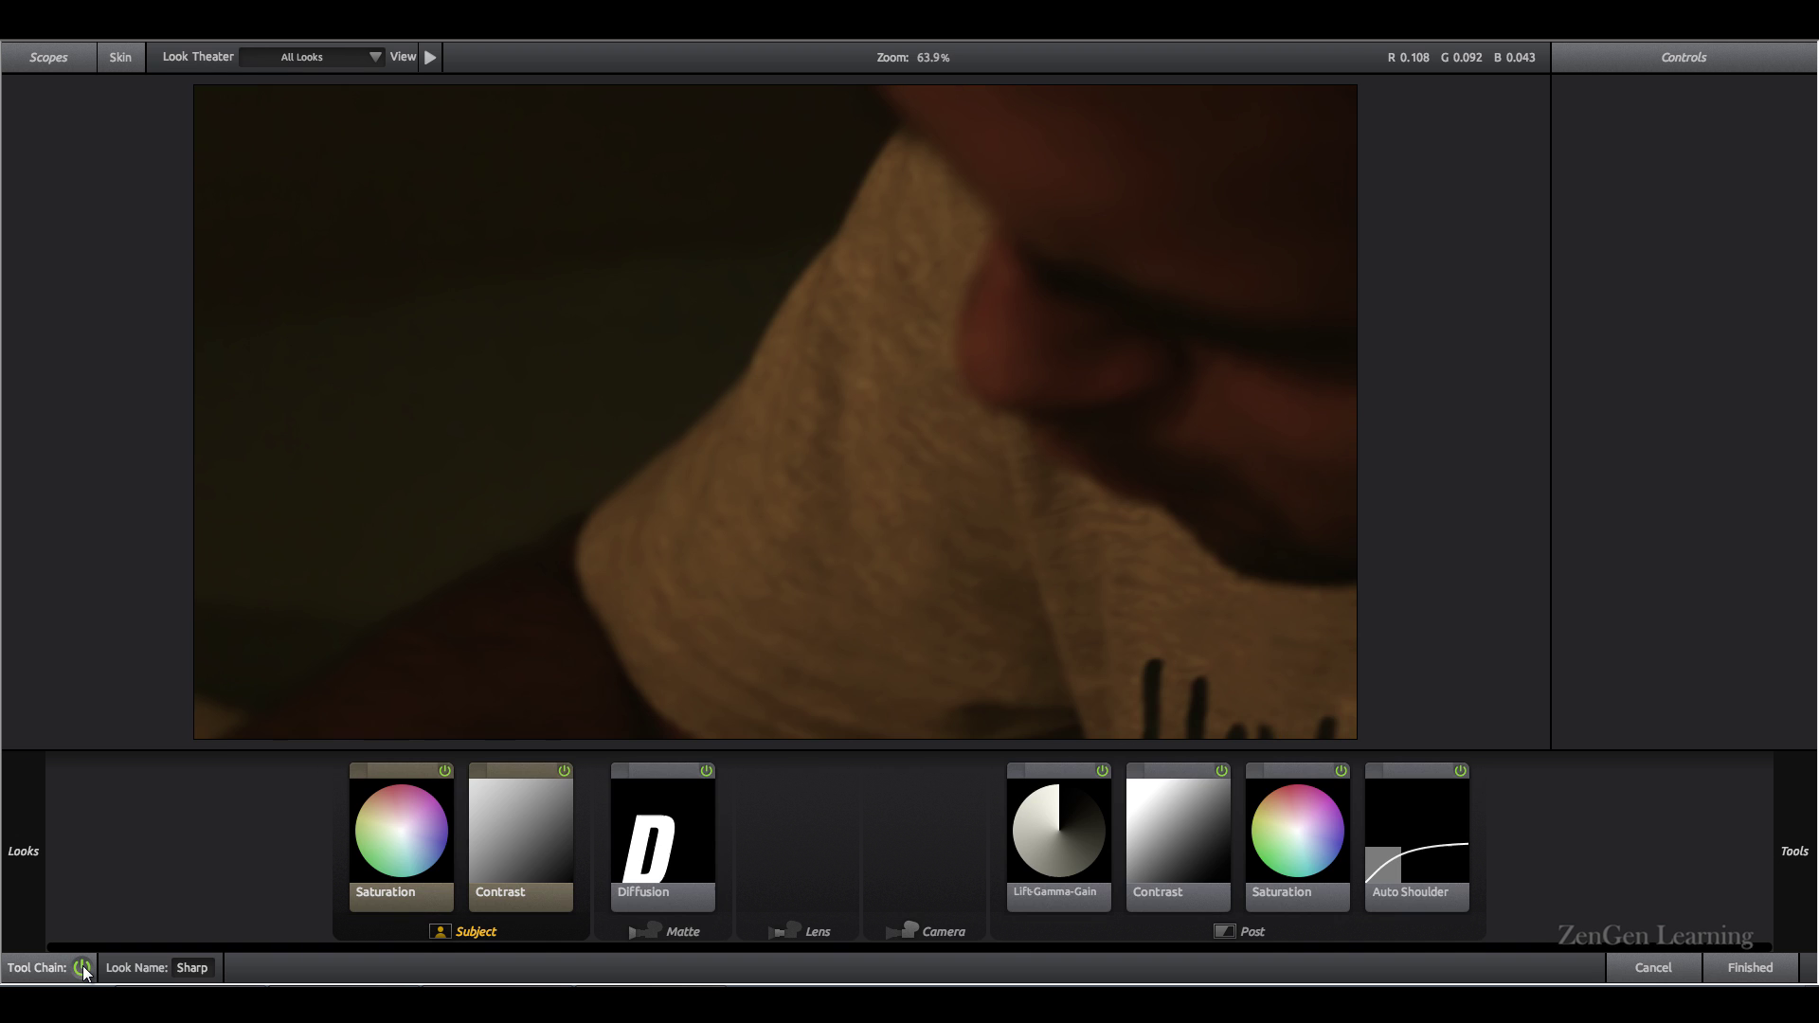
pyautogui.click(1750, 967)
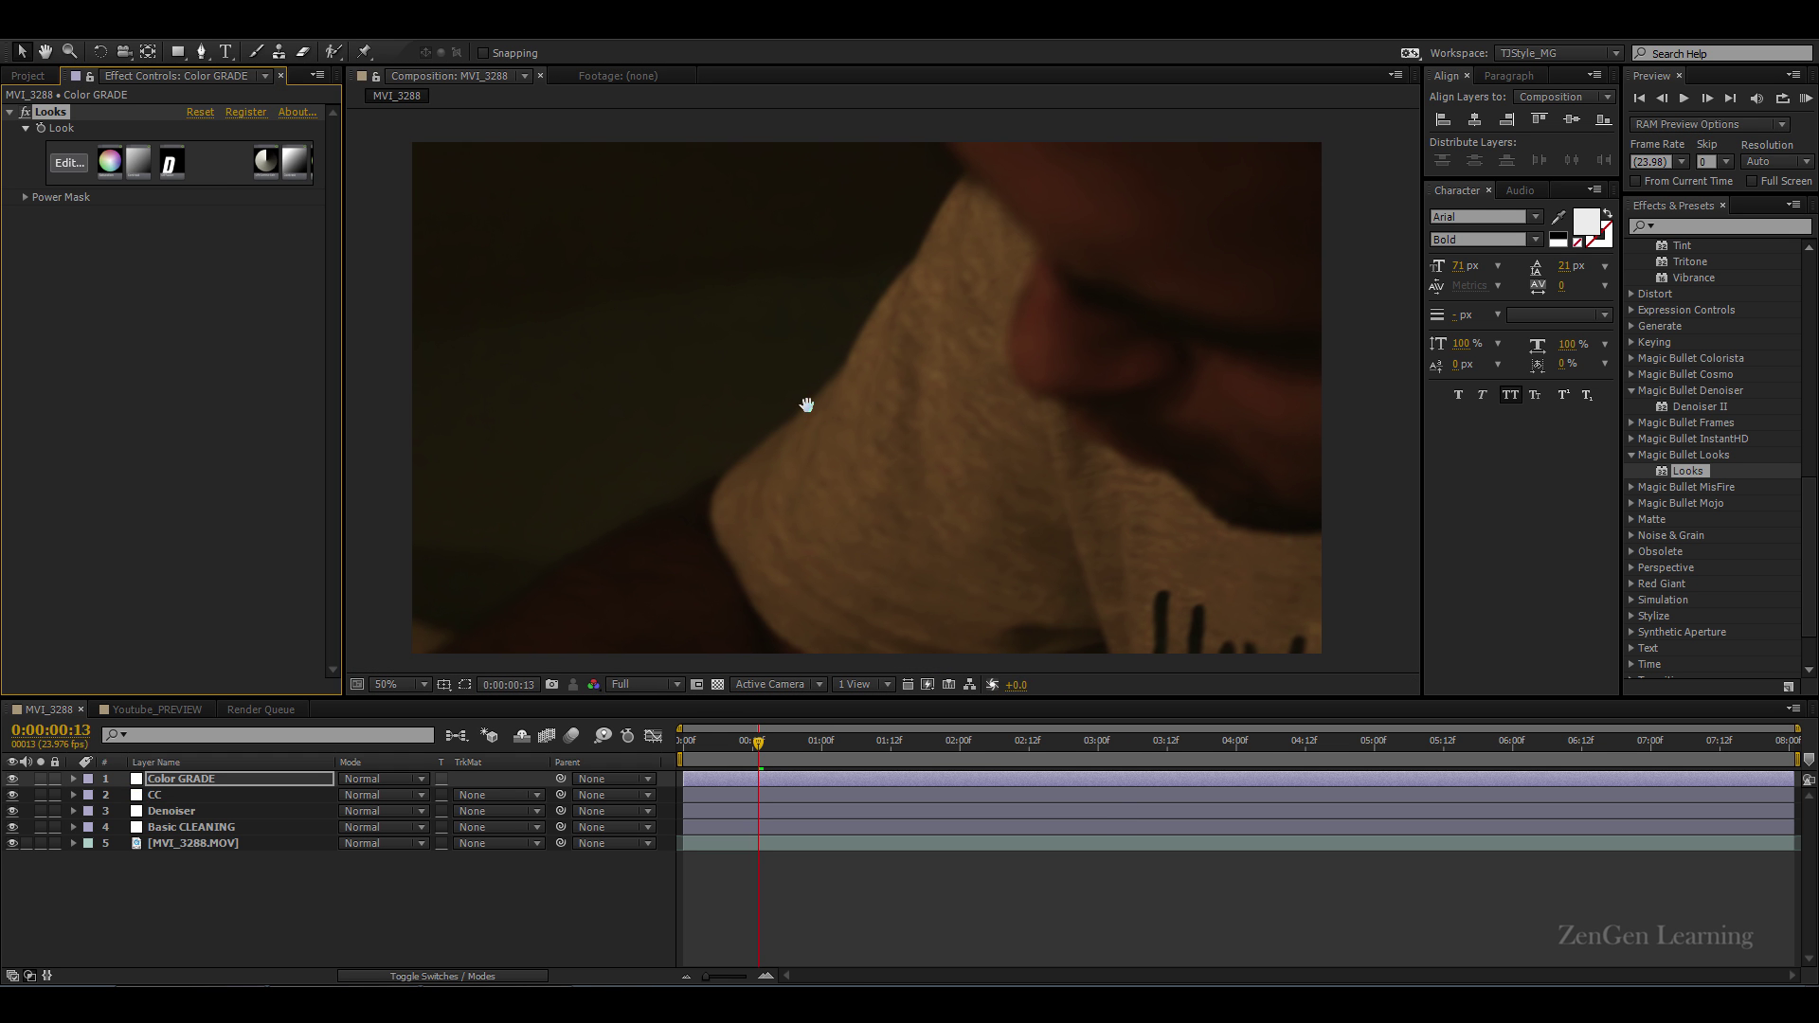
# Step: Set the Color GRADE layer's opacity to 75%, then scrub it down to 50%
pyautogui.click(214, 782)
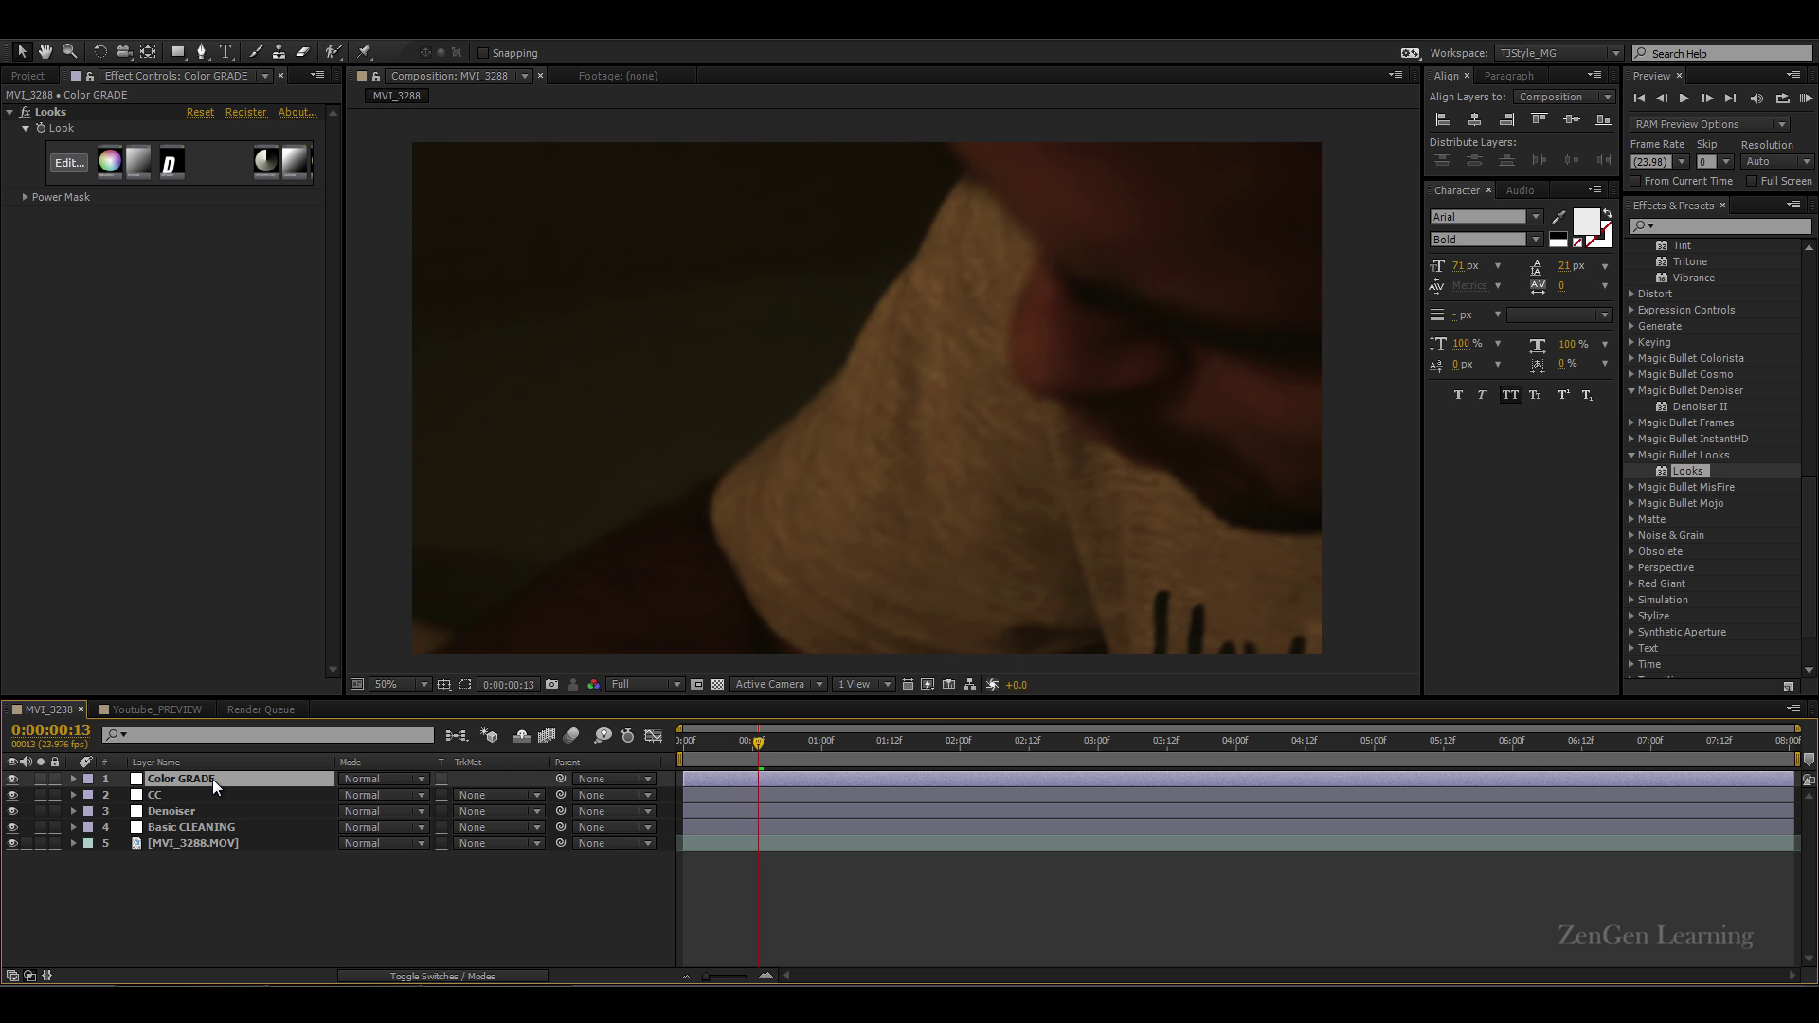
pyautogui.press('t')
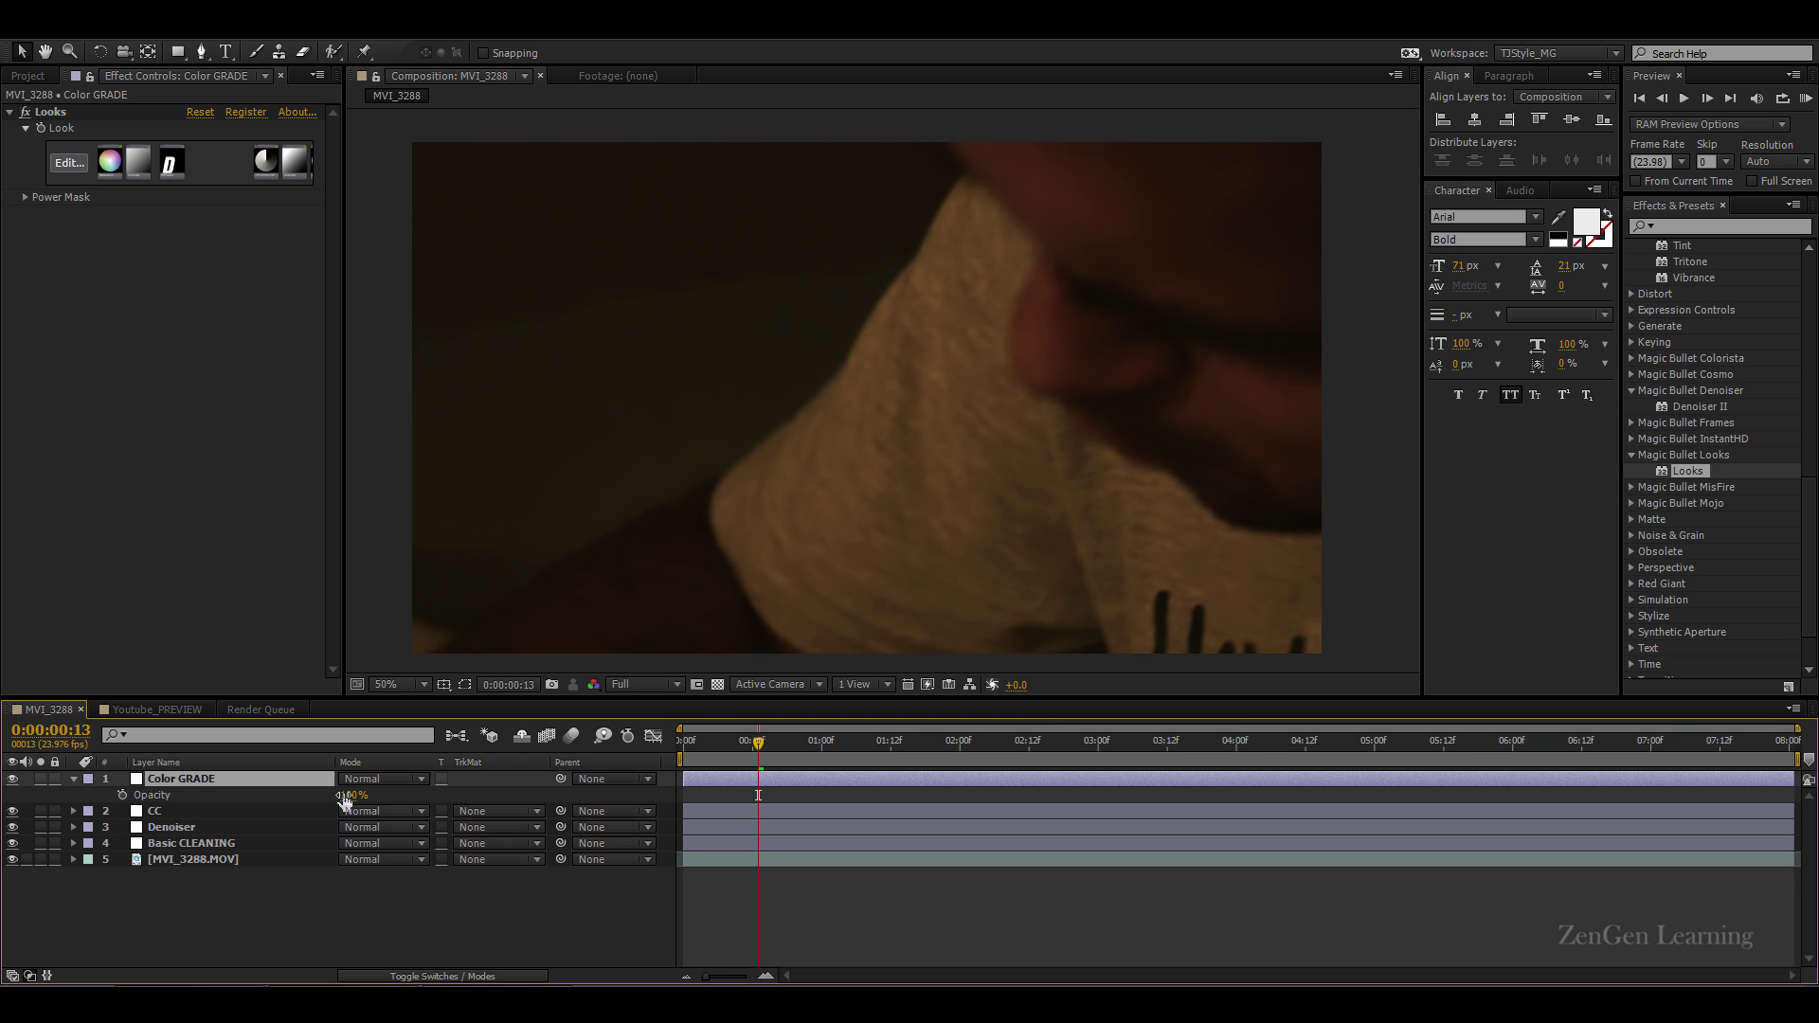
pyautogui.write('75')
pyautogui.press('Return')
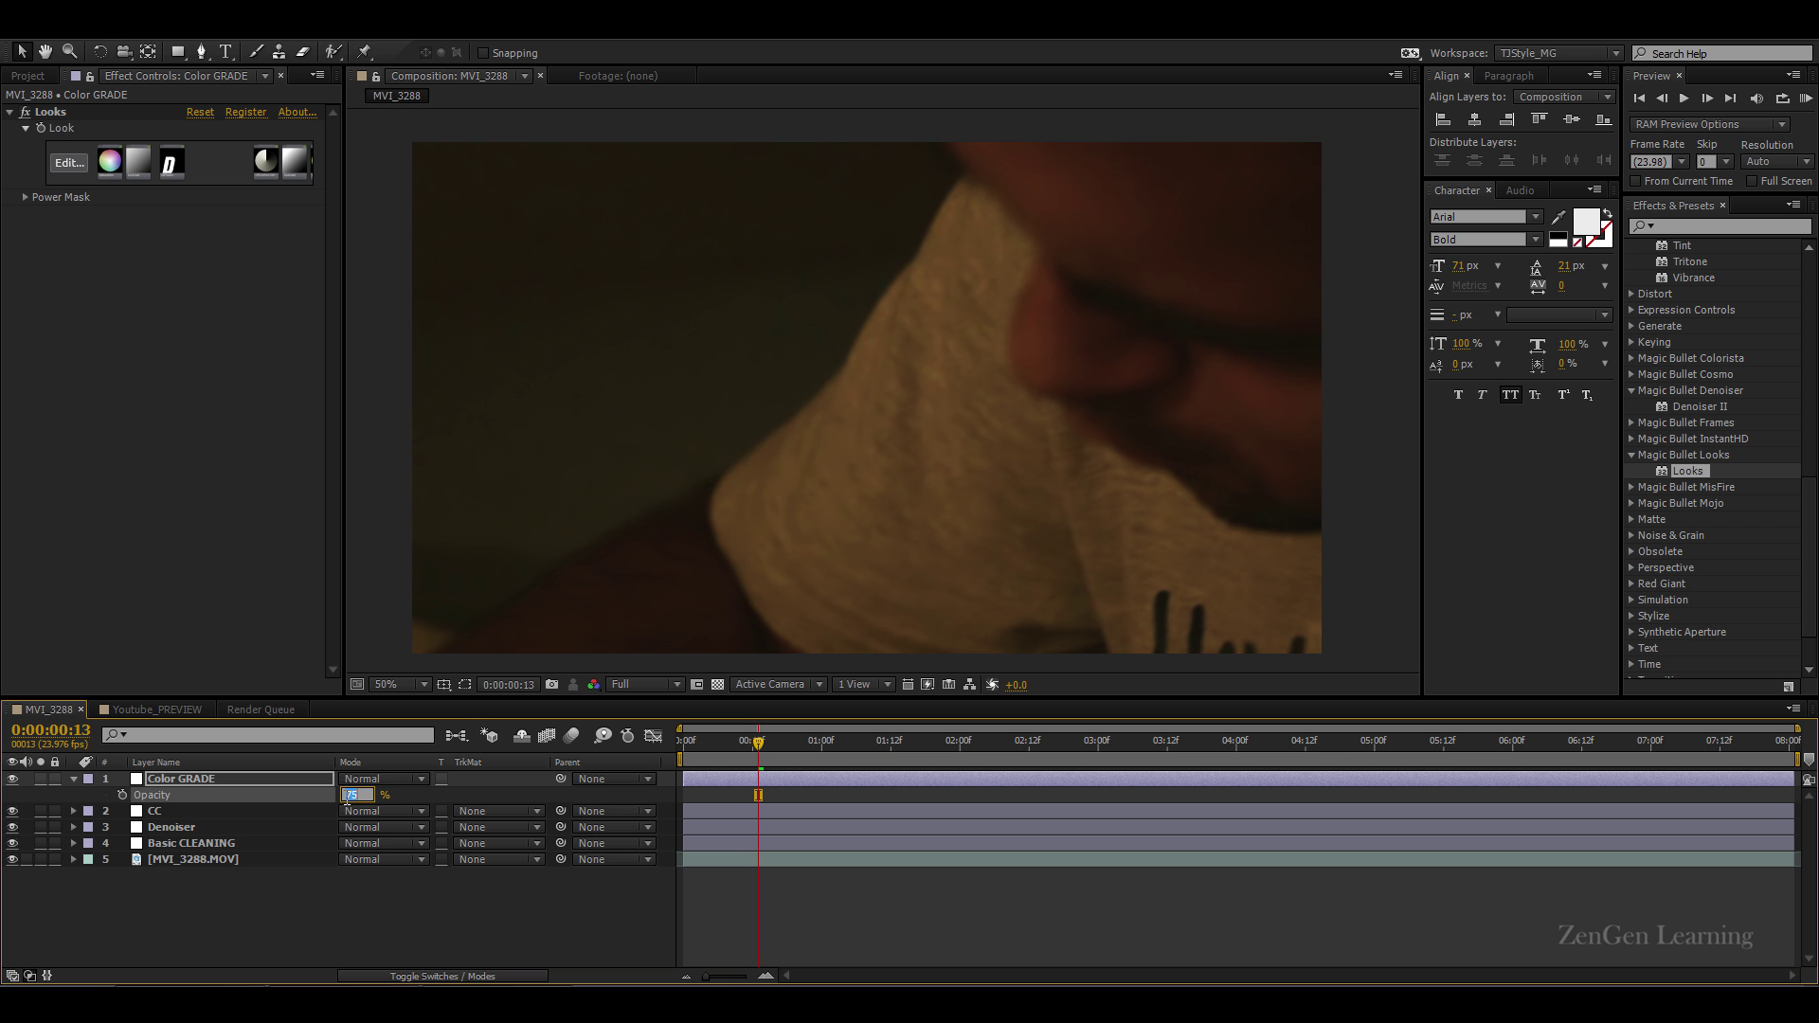
pyautogui.moveTo(352, 796); pyautogui.dragTo(347, 803)
# Step: Collapse Color GRADE and toggle its visibility off and on to compare
pyautogui.click(77, 776)
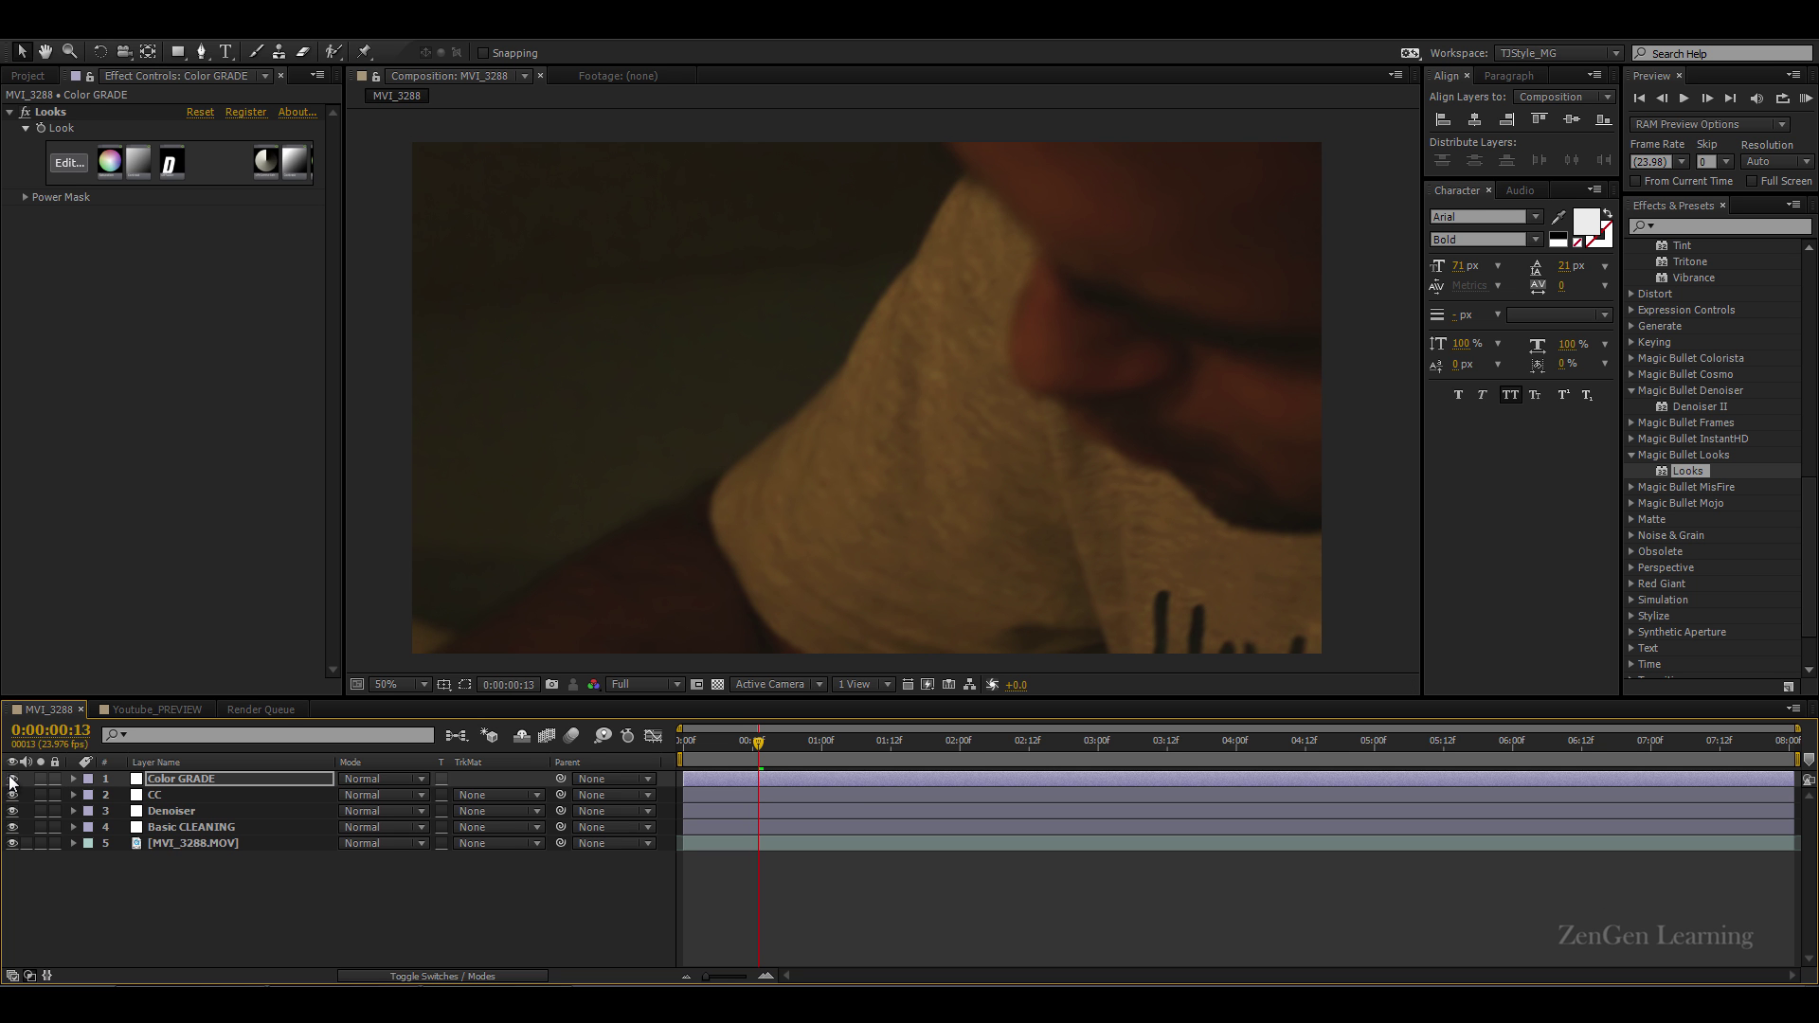
pyautogui.click(13, 779)
pyautogui.click(12, 779)
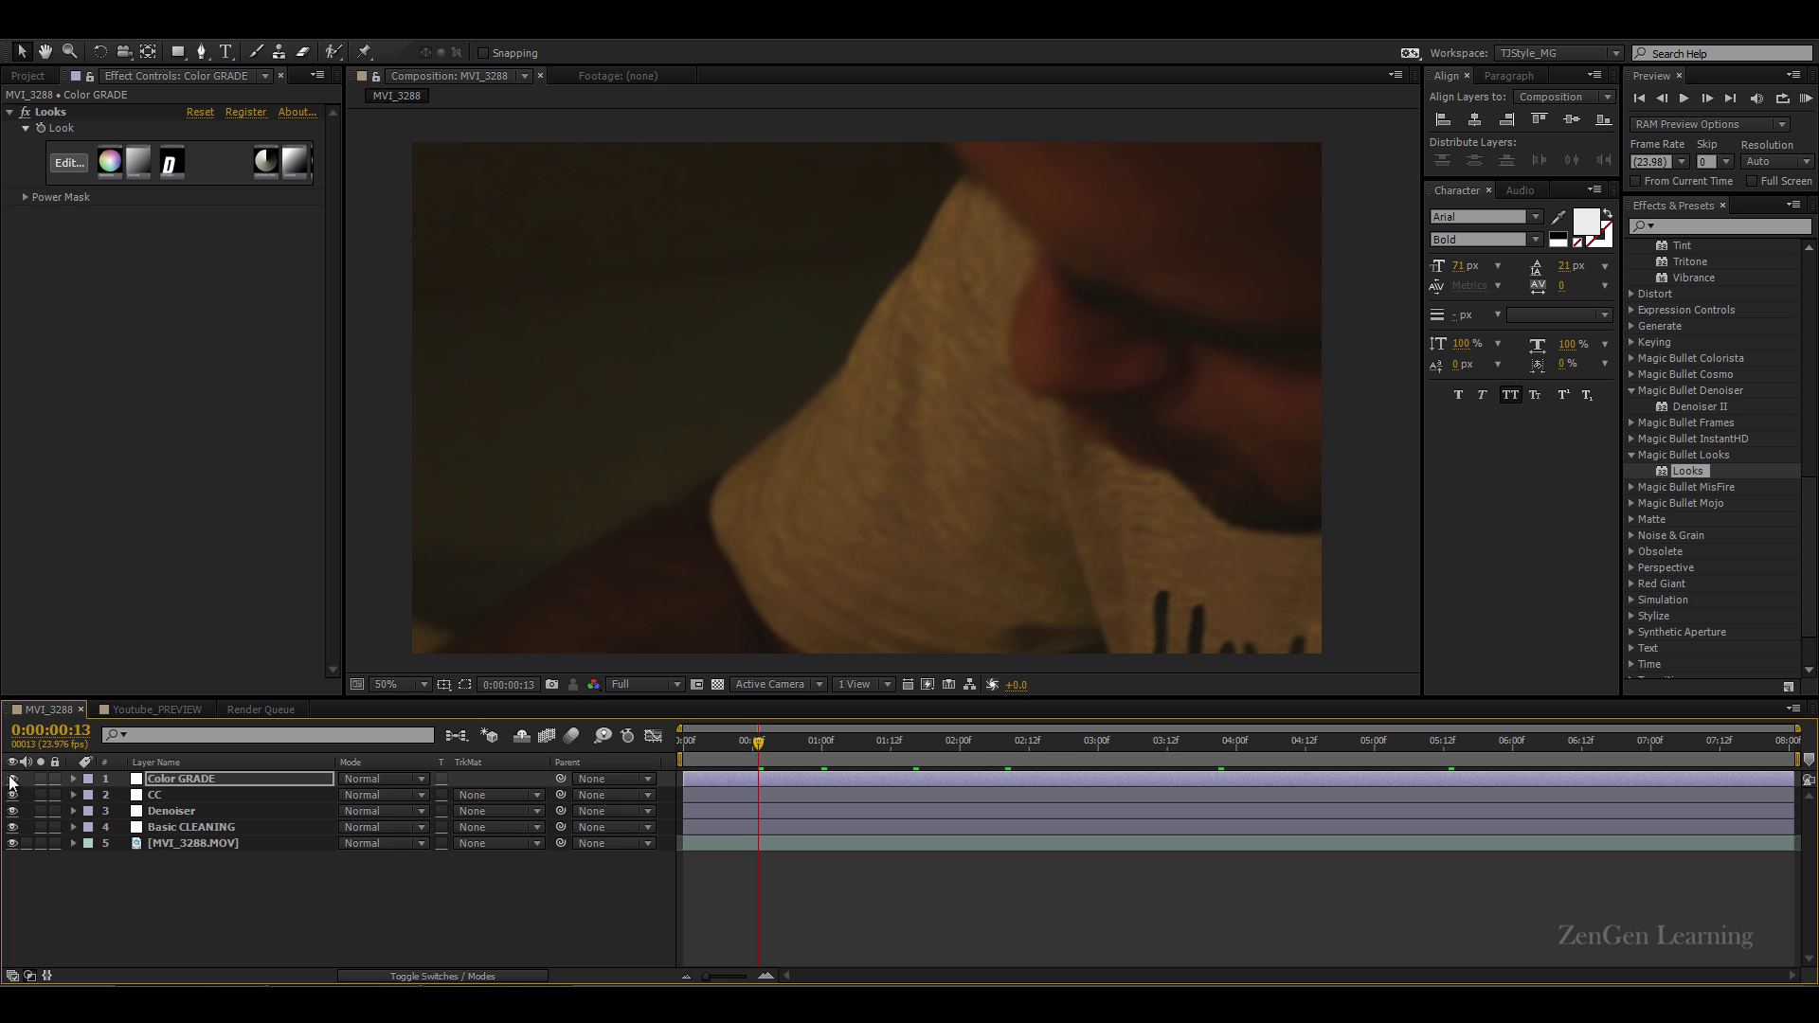
pyautogui.click(210, 781)
# Step: Add a new adjustment layer on top named 'Color GRADE'
pyautogui.hotkey('ctrl', 'alt', 'y')
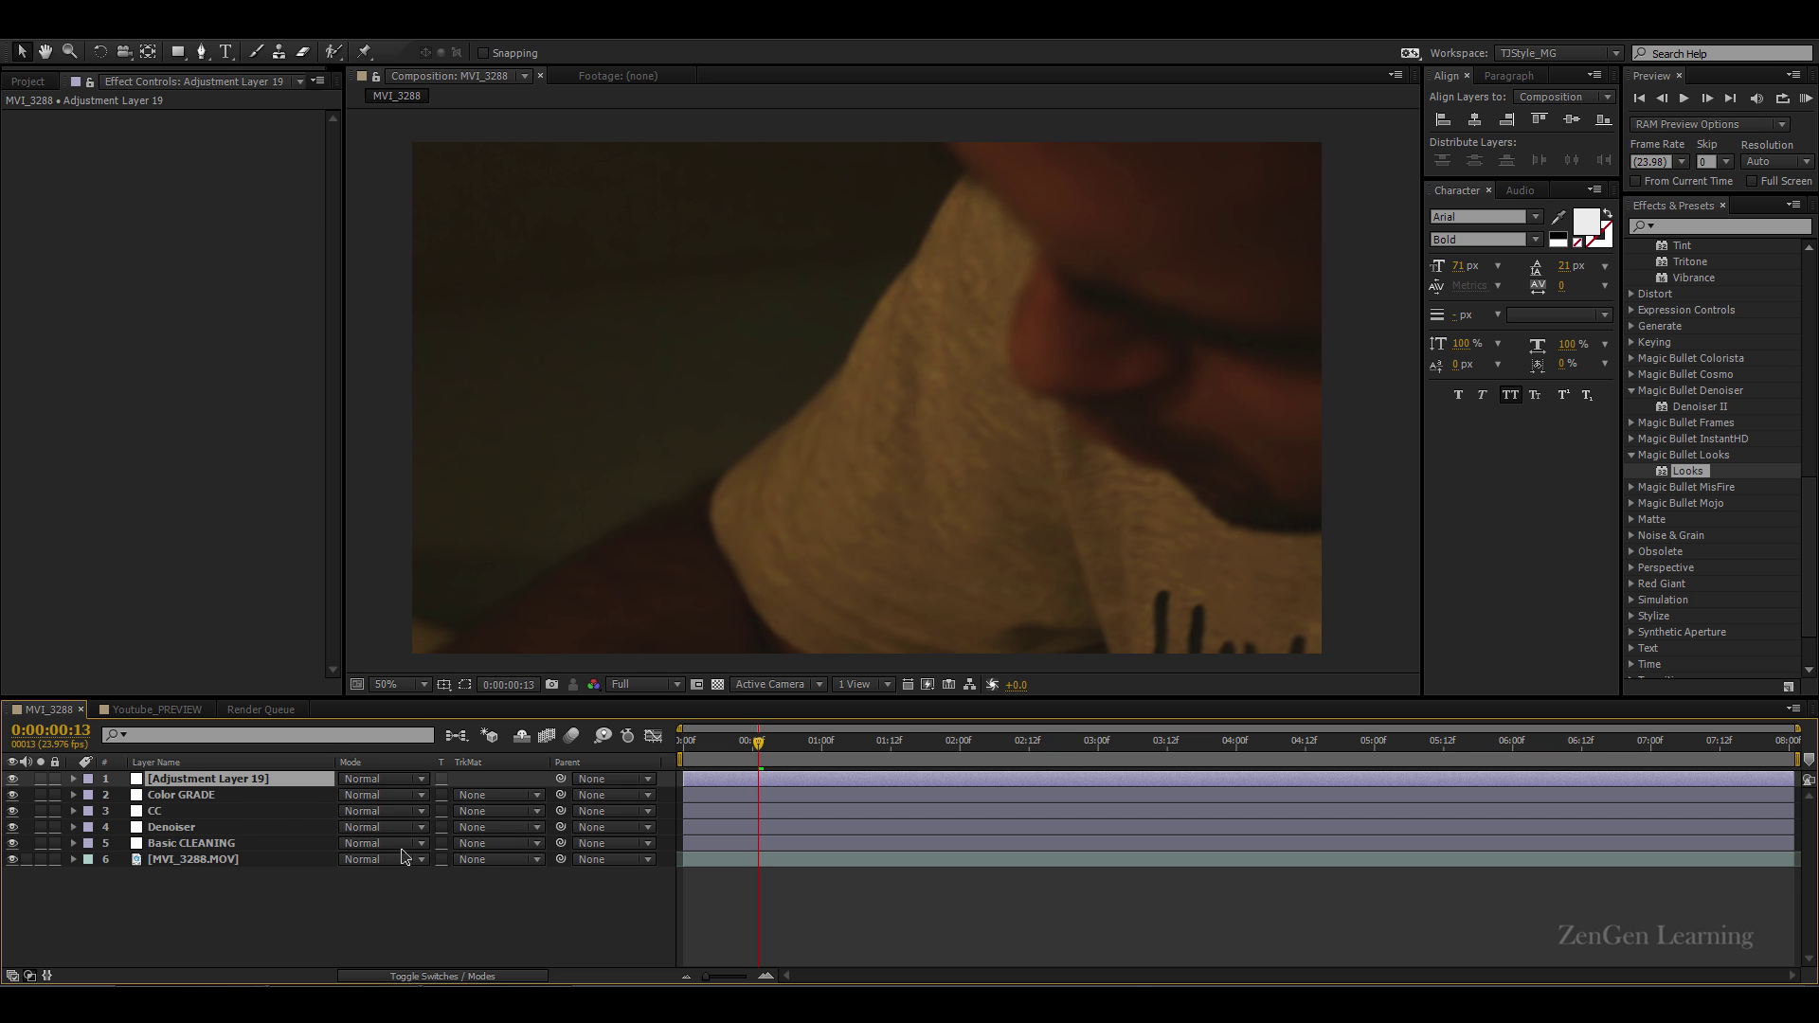
pyautogui.press('Return')
pyautogui.write('Color GRADE')
pyautogui.press('Return')
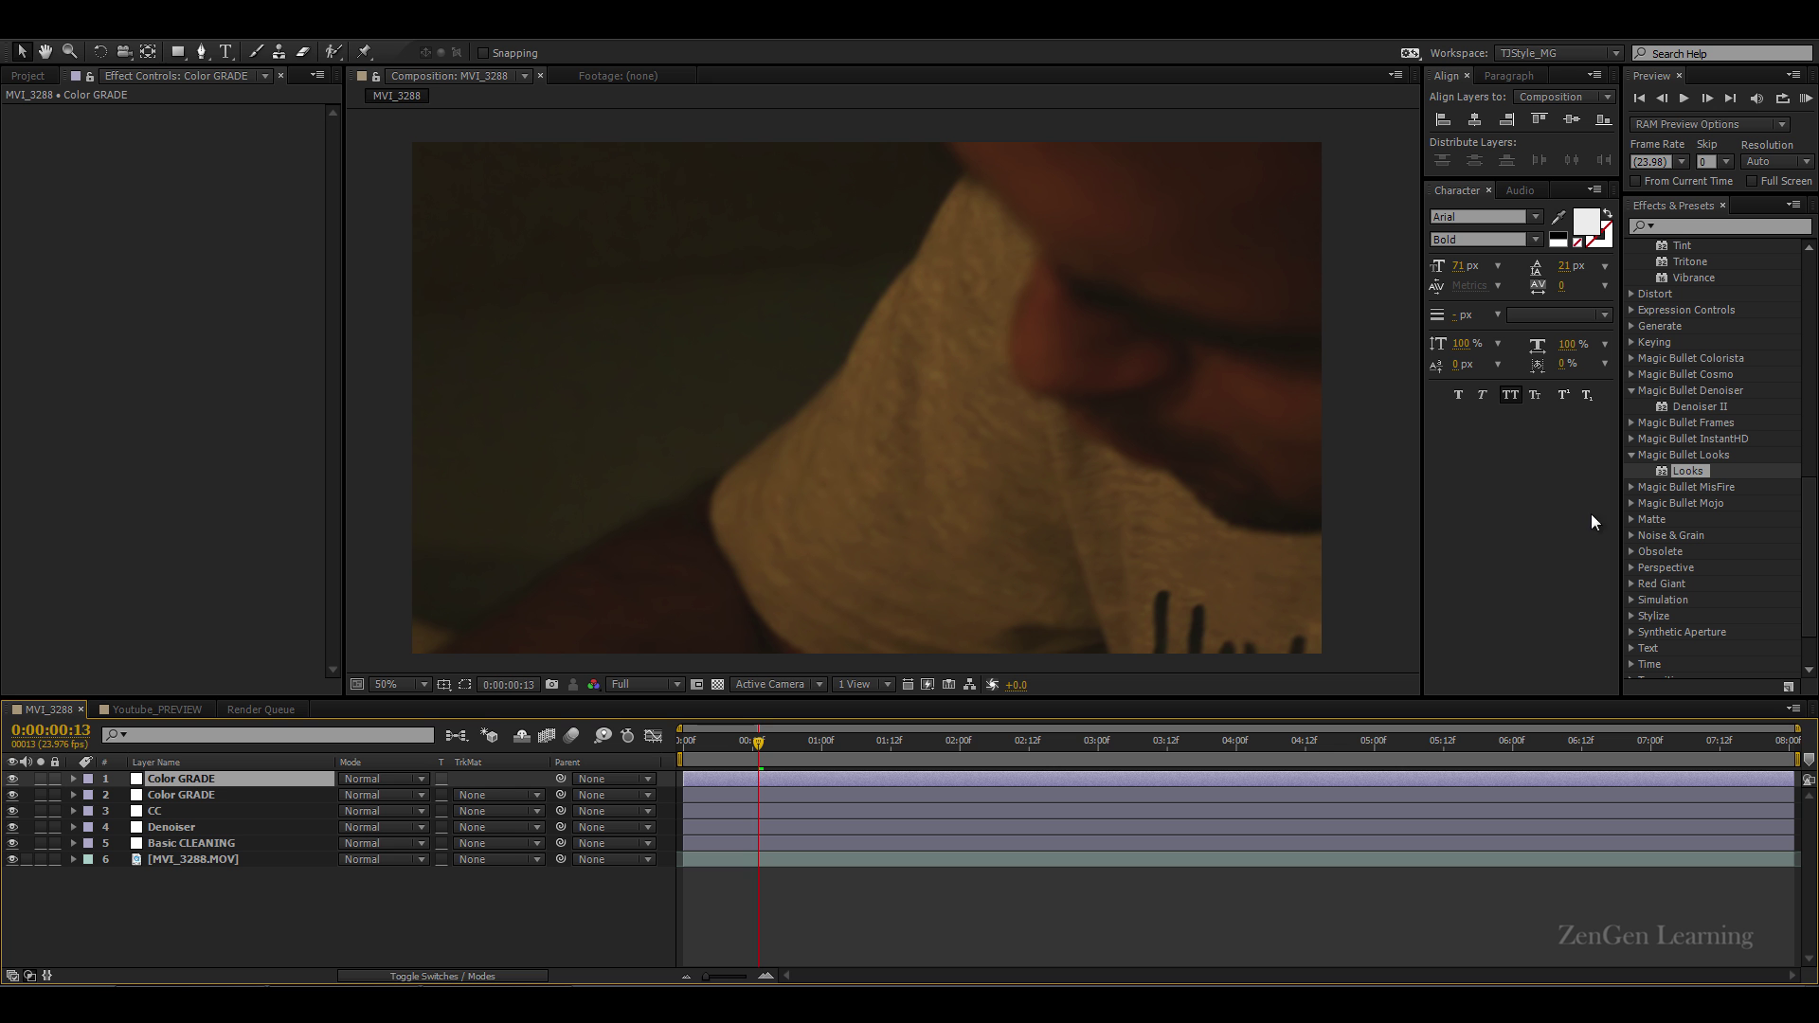
# Step: Apply Magic Bullet Looks with the Black and White Crunch look from Black and White Tints
pyautogui.doubleClick(1690, 471)
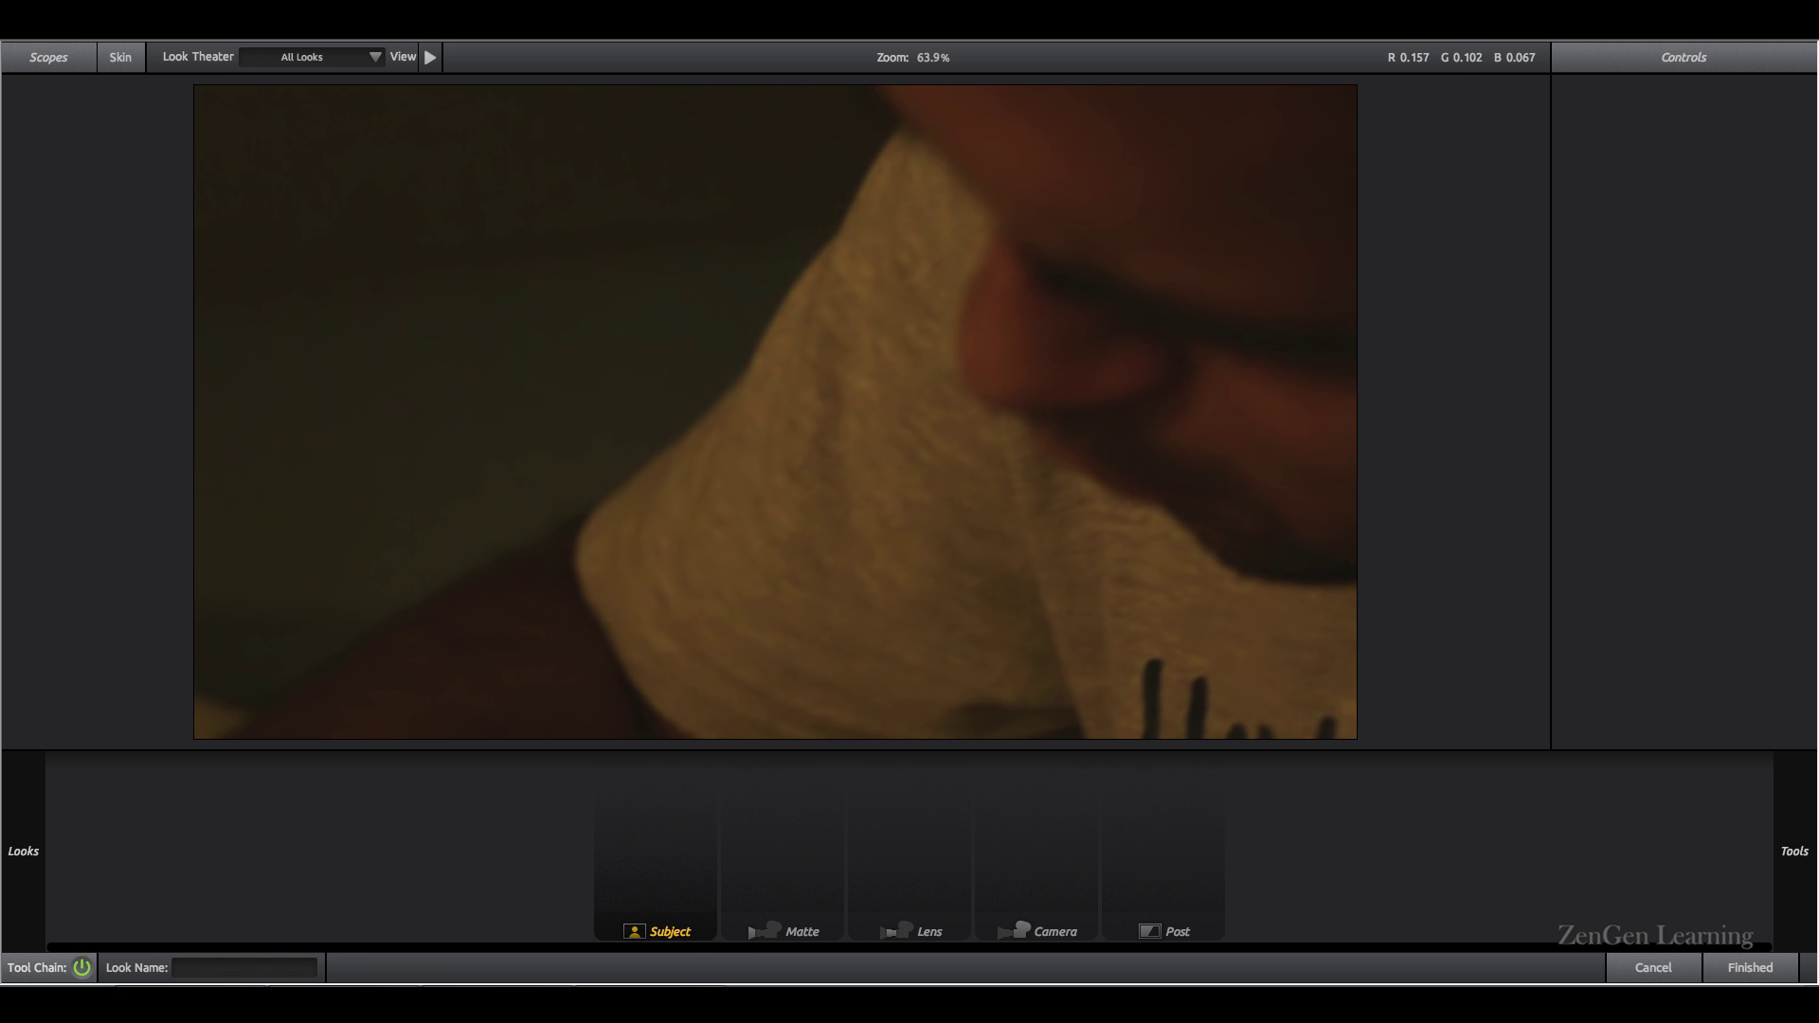
pyautogui.moveTo(105, 167)
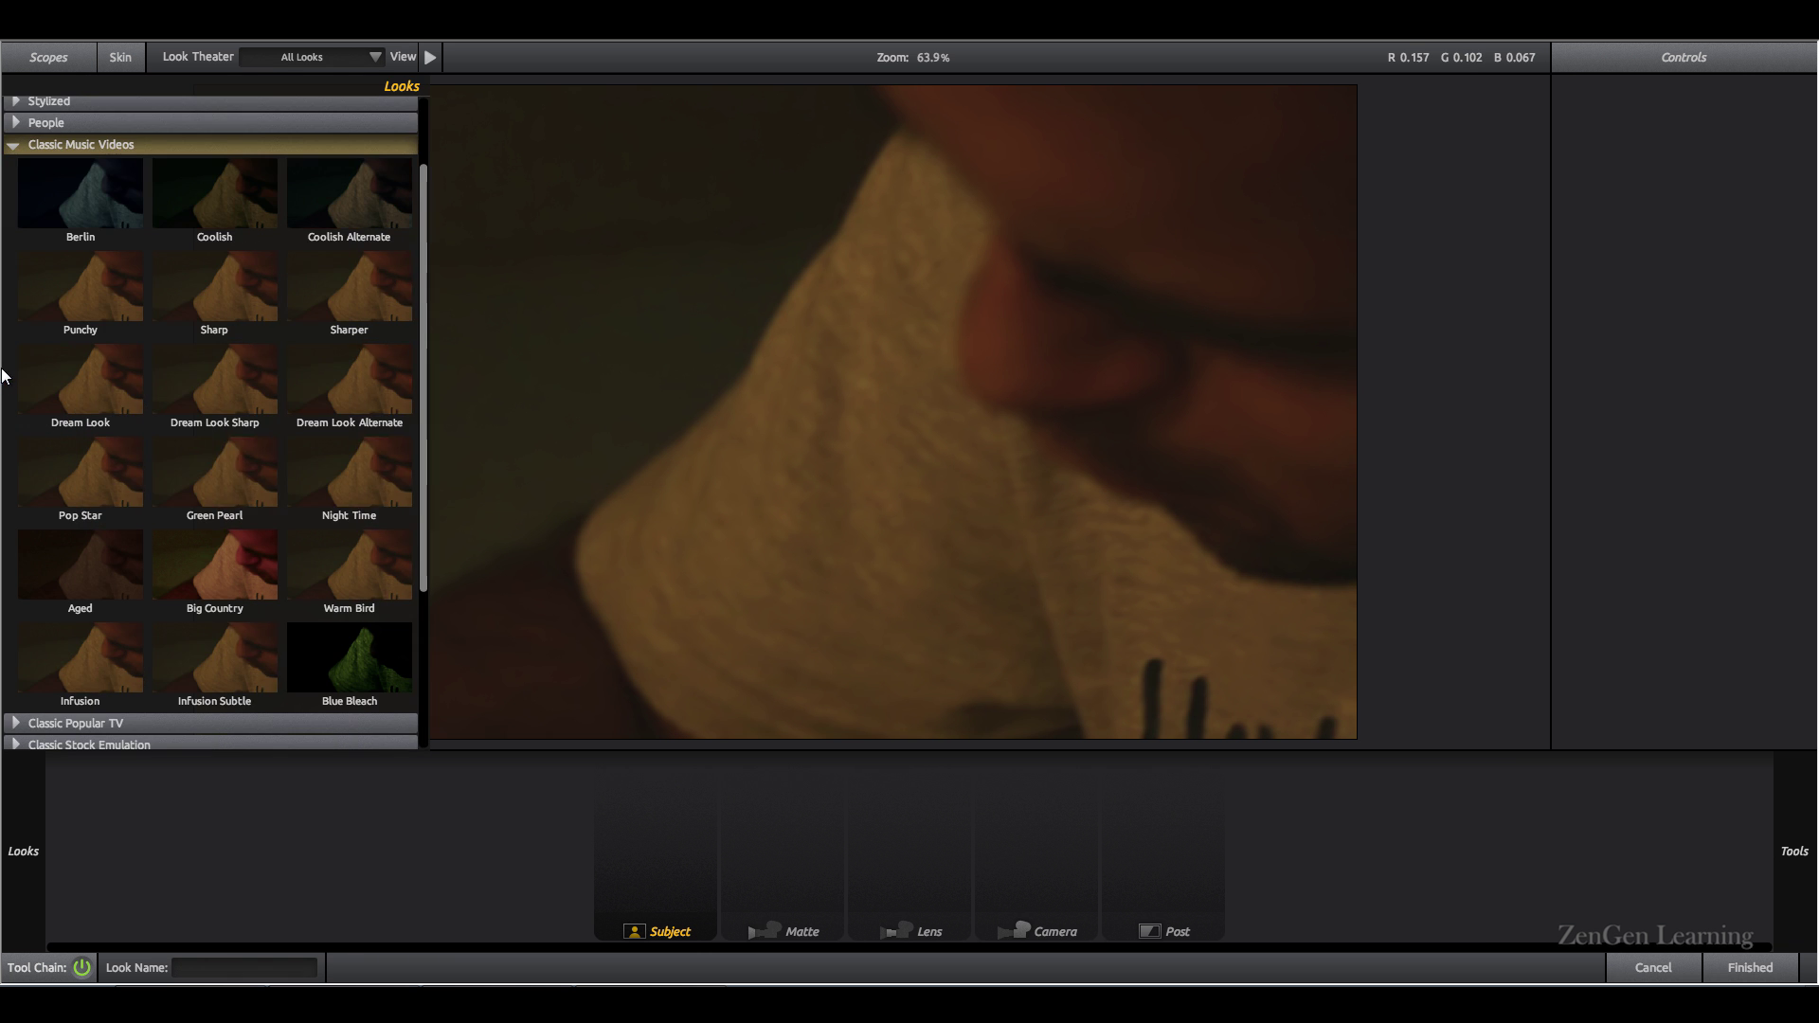
pyautogui.scroll(-4, 137, 374)
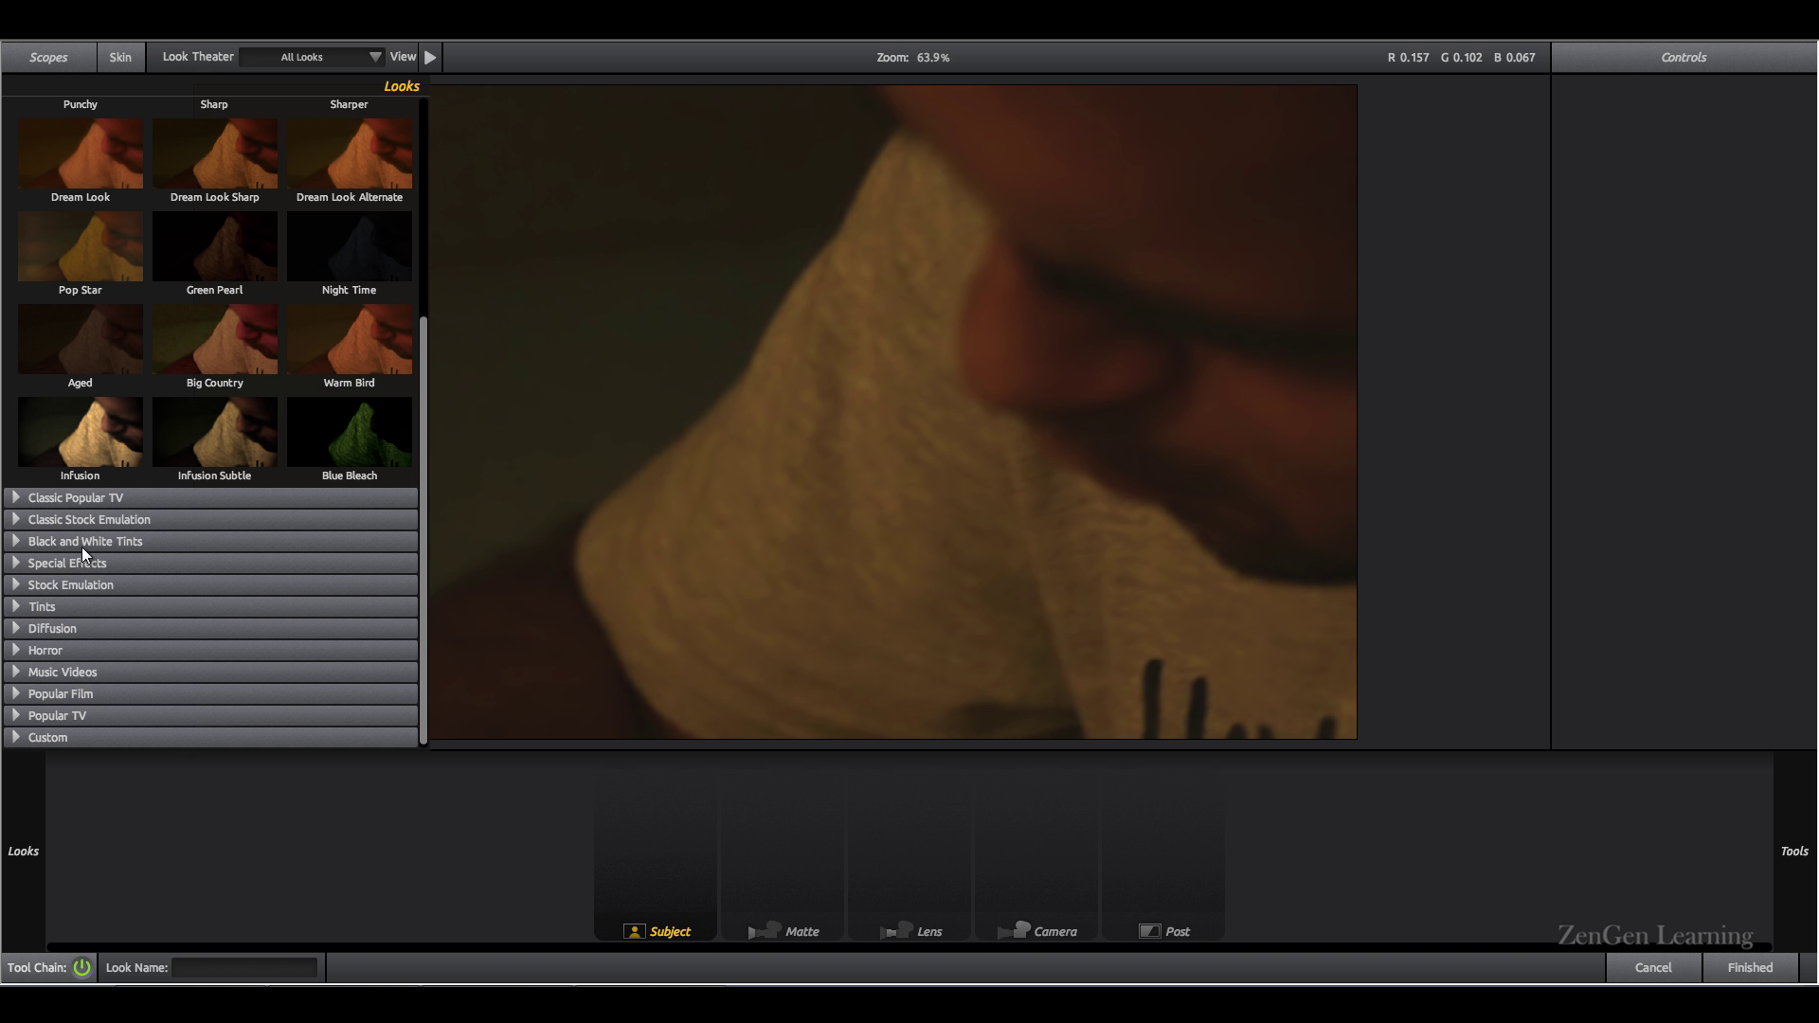
pyautogui.click(76, 541)
pyautogui.scroll(-1, 242, 633)
pyautogui.click(242, 633)
pyautogui.scroll(-2, 375, 652)
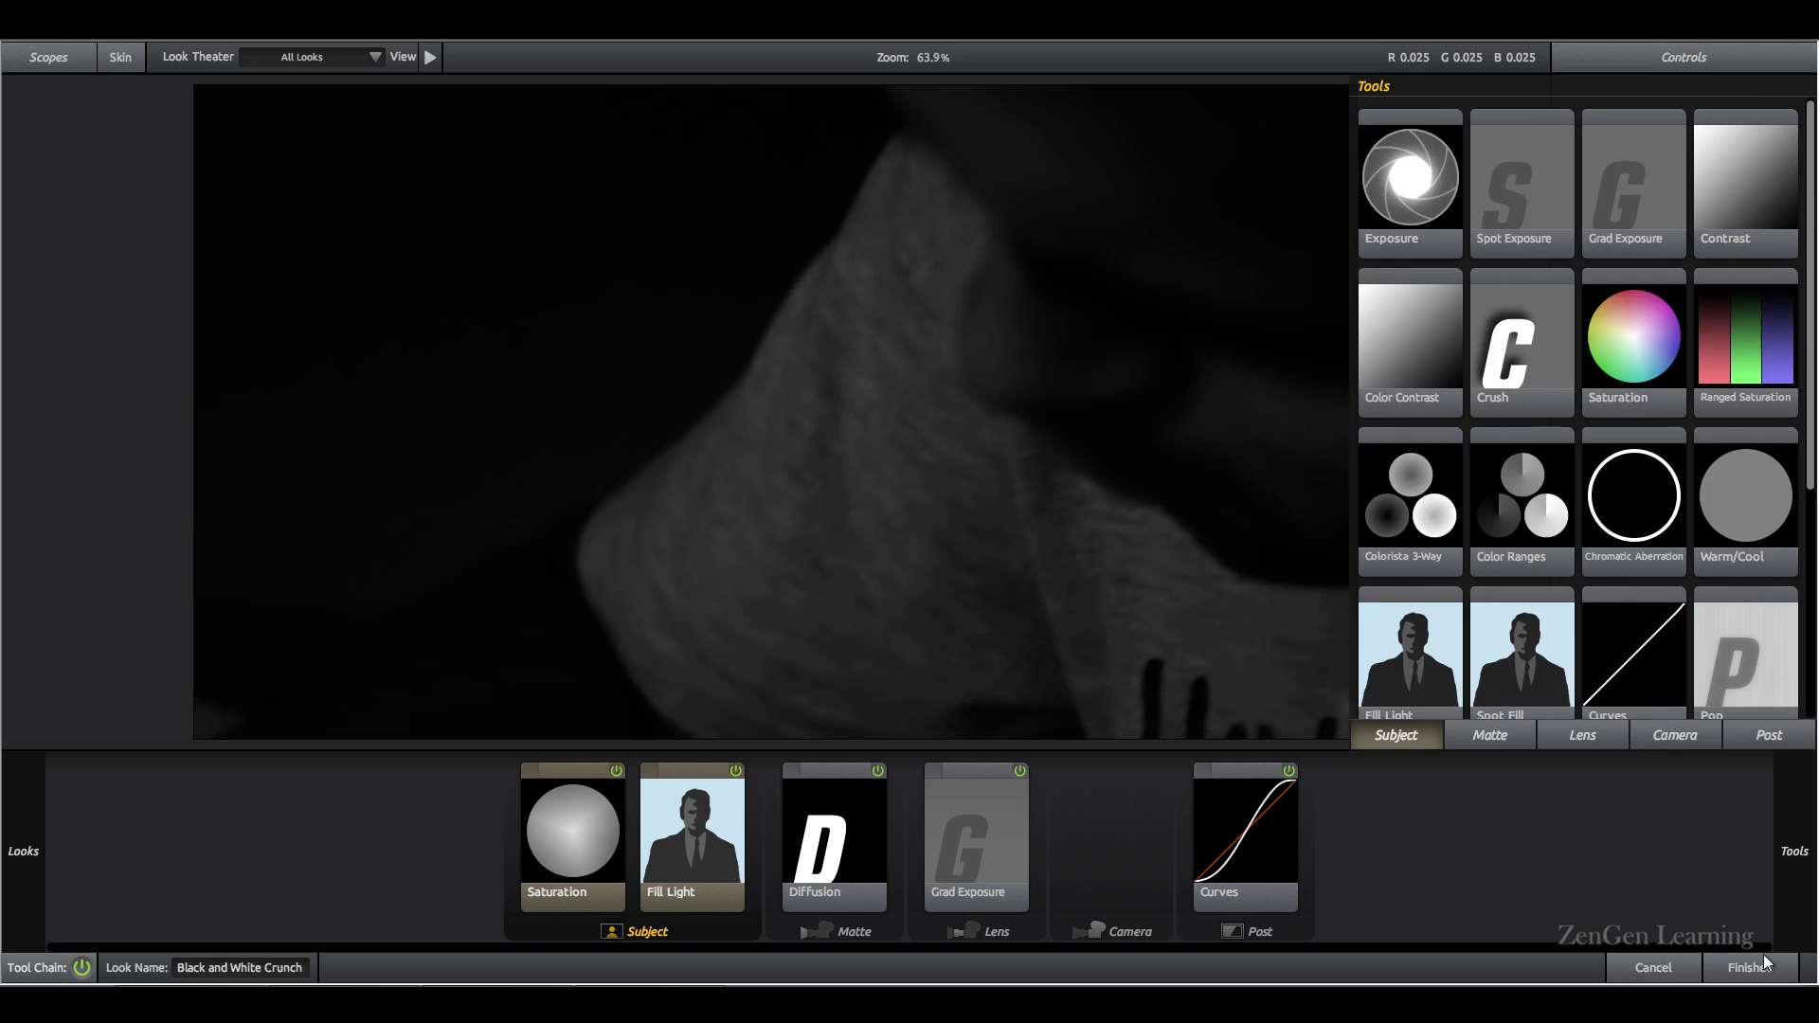
pyautogui.click(1709, 964)
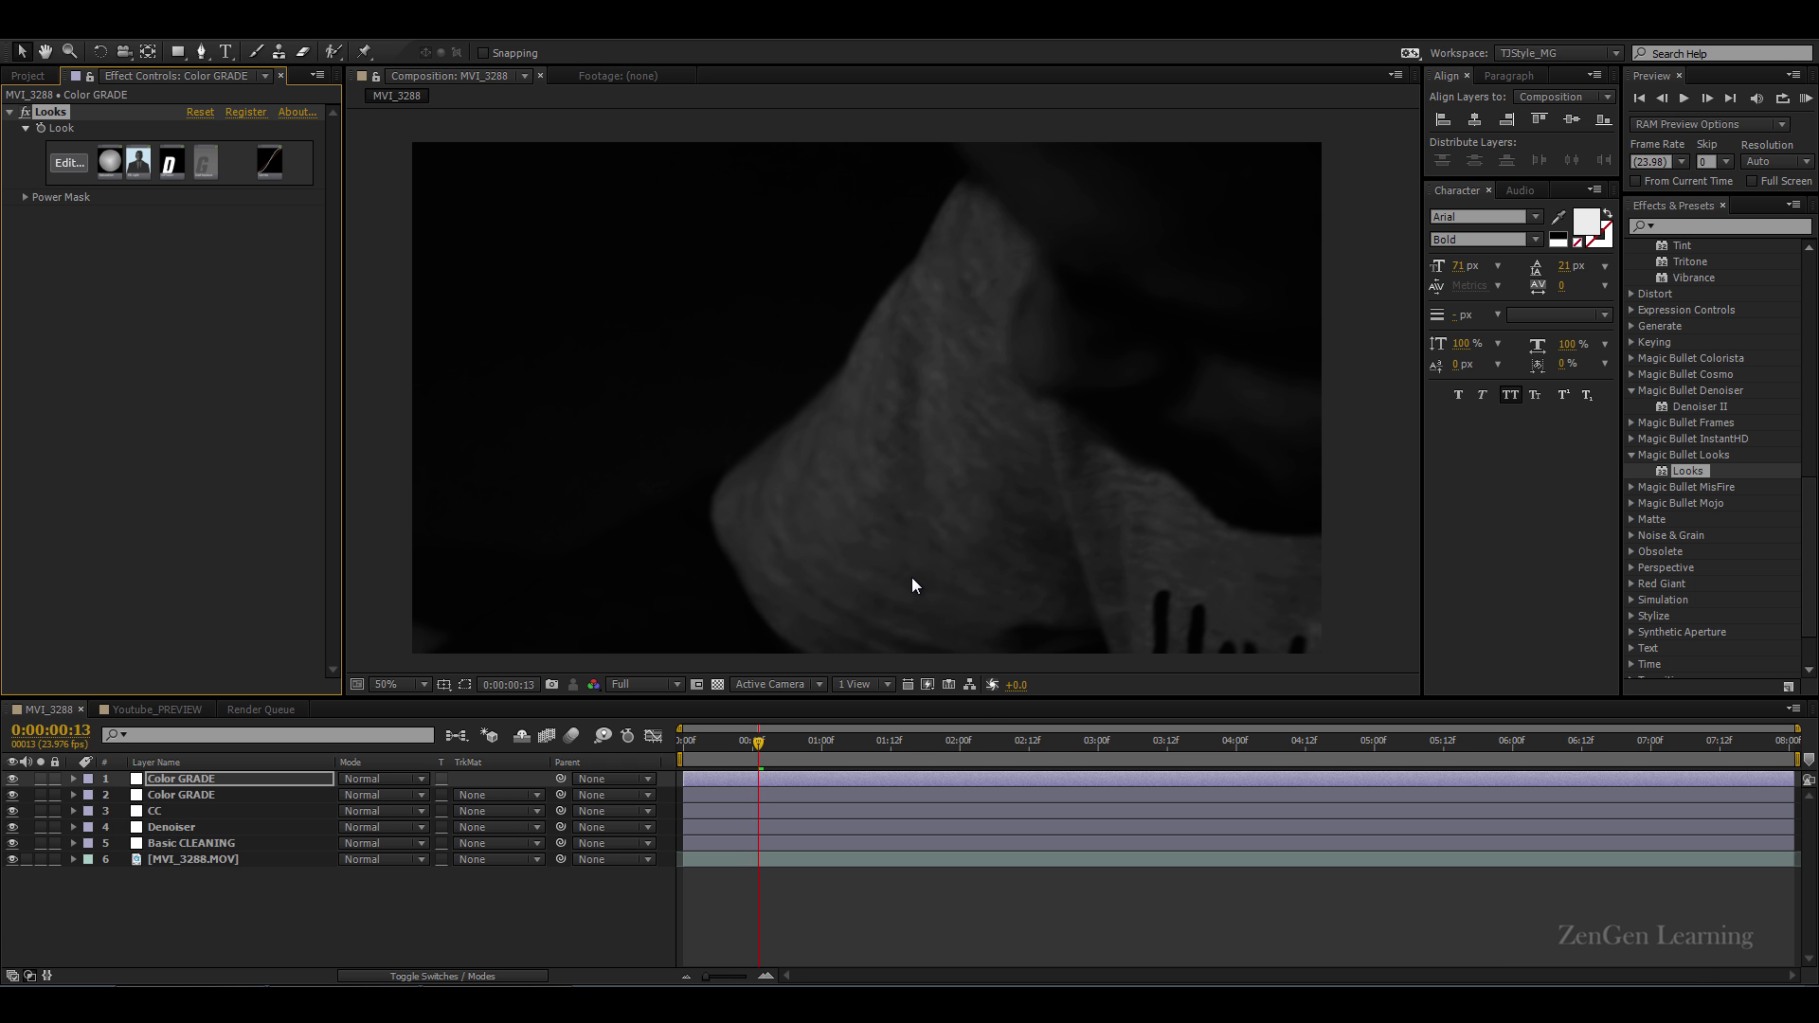
# Step: Set the top Color GRADE layer's opacity to 15%, then to 25%
pyautogui.click(195, 775)
pyautogui.press('t')
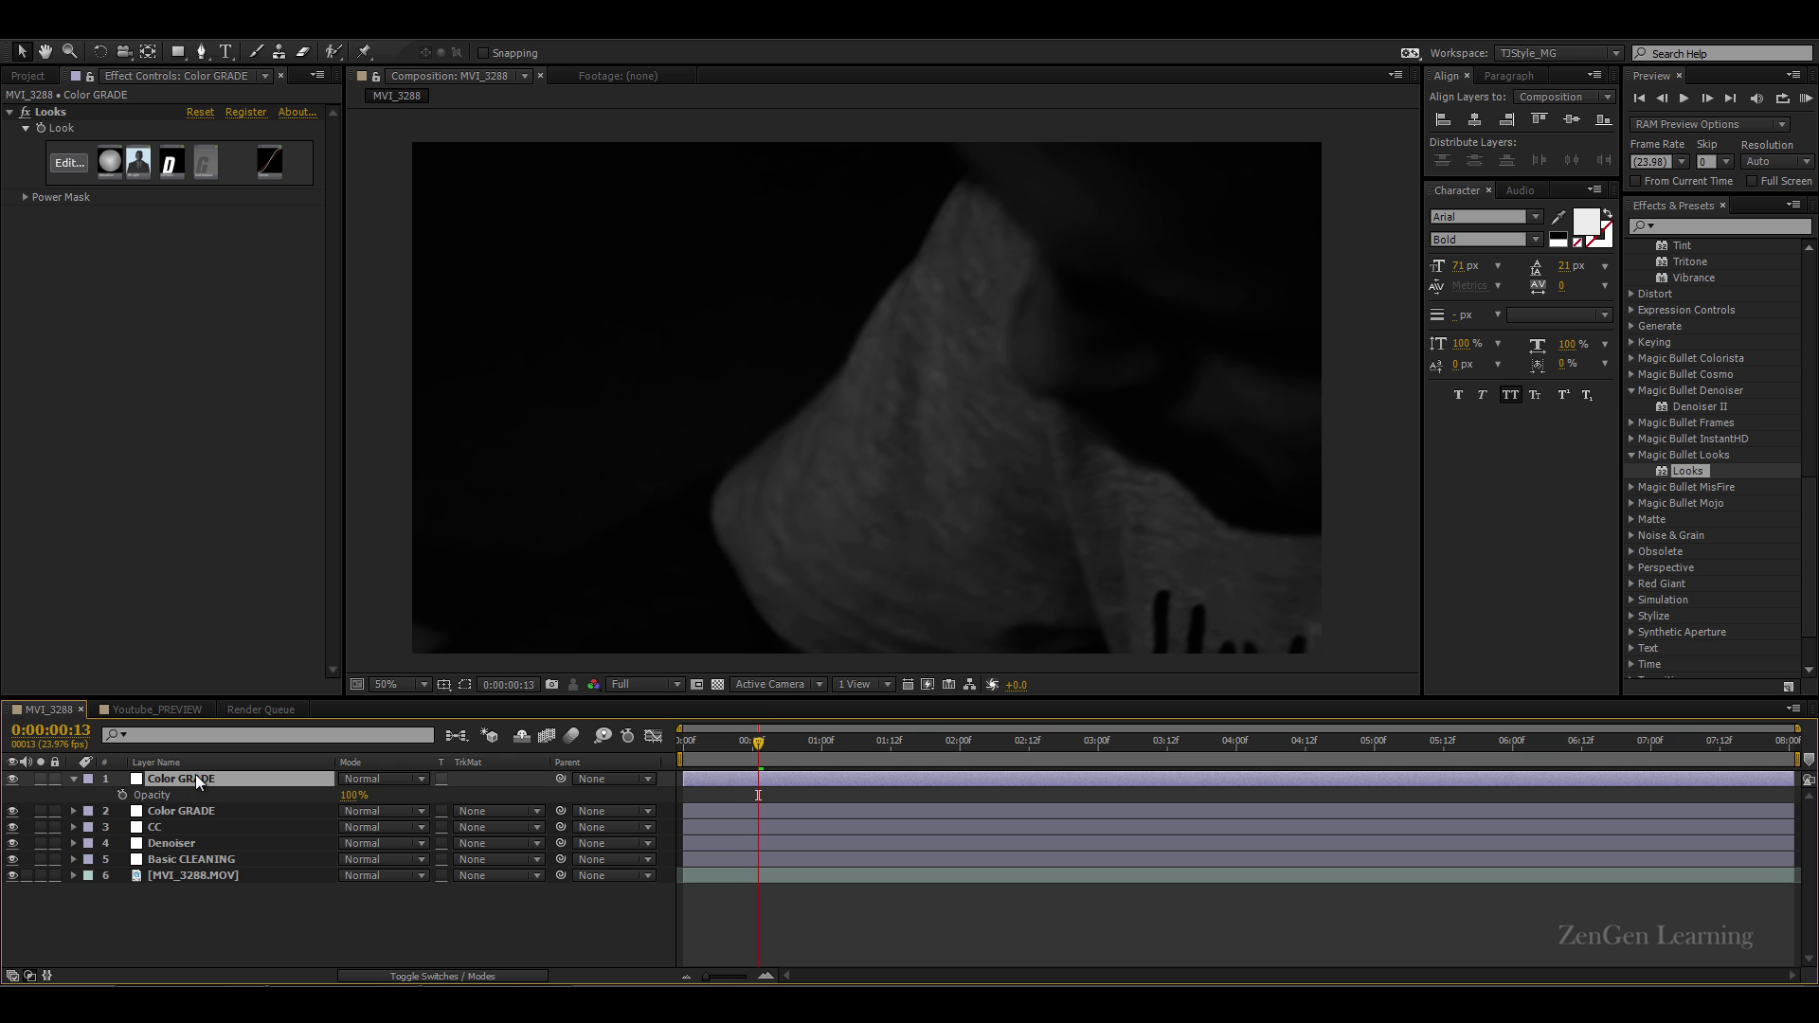
pyautogui.click(356, 795)
pyautogui.write('15')
pyautogui.press('Return')
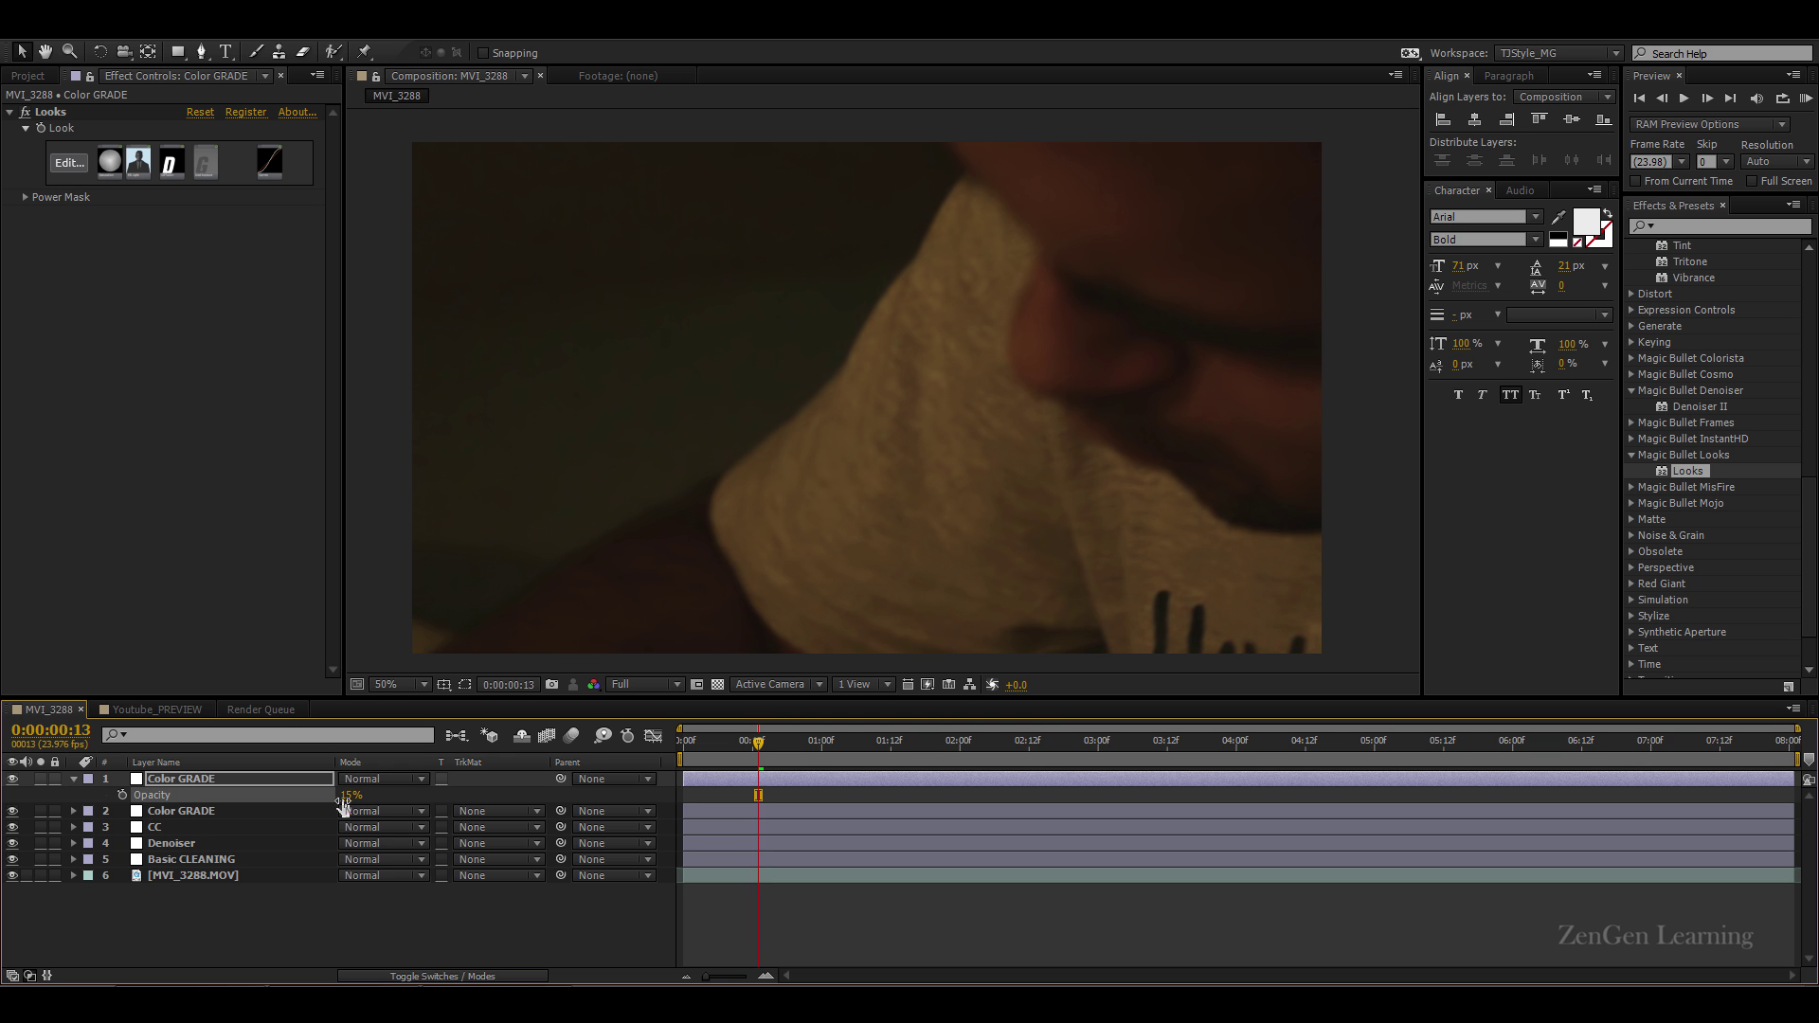
pyautogui.click(344, 797)
pyautogui.write('25')
pyautogui.press('Return')
# Step: Toggle the black-and-white grade's visibility to compare, then collapse the layer
pyautogui.click(14, 779)
pyautogui.click(13, 779)
pyautogui.moveTo(766, 511); pyautogui.dragTo(785, 500)
pyautogui.click(199, 905)
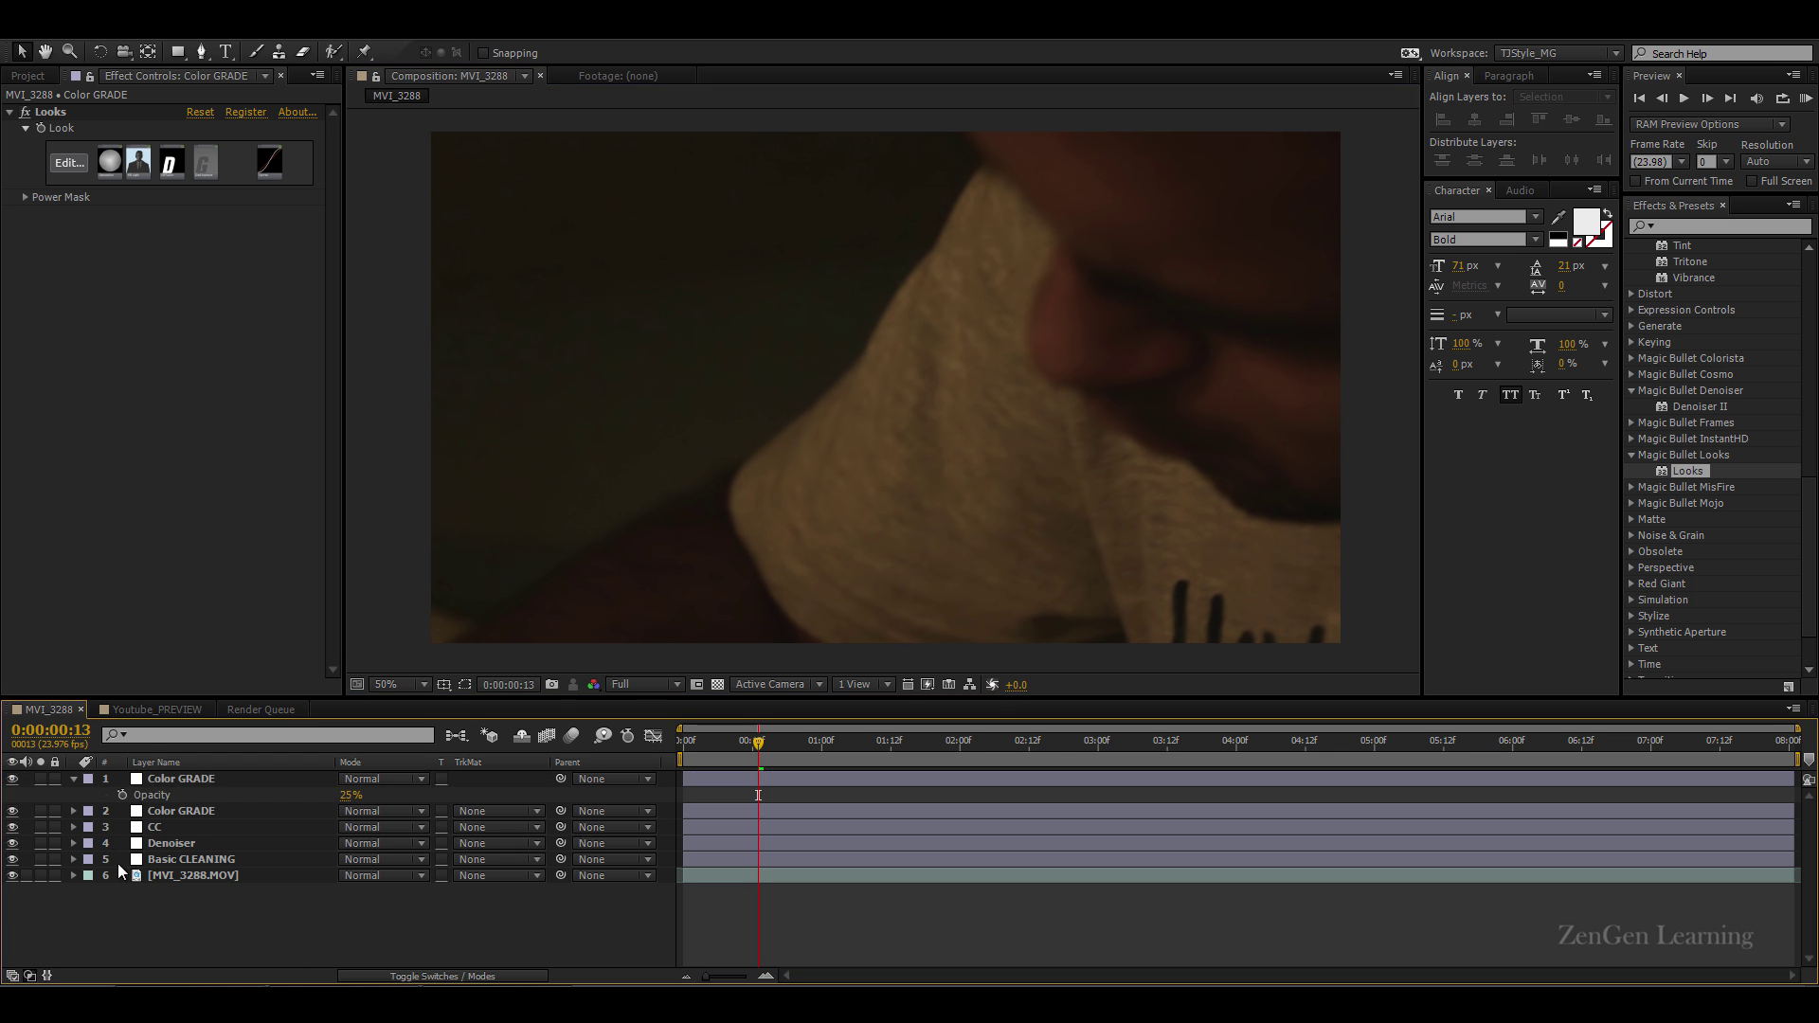
pyautogui.click(73, 778)
pyautogui.rightClick(214, 890)
# Step: Create a new black solid layer named 'Boxing' from the timeline context menu
pyautogui.rightClick(400, 914)
pyautogui.moveTo(445, 711)
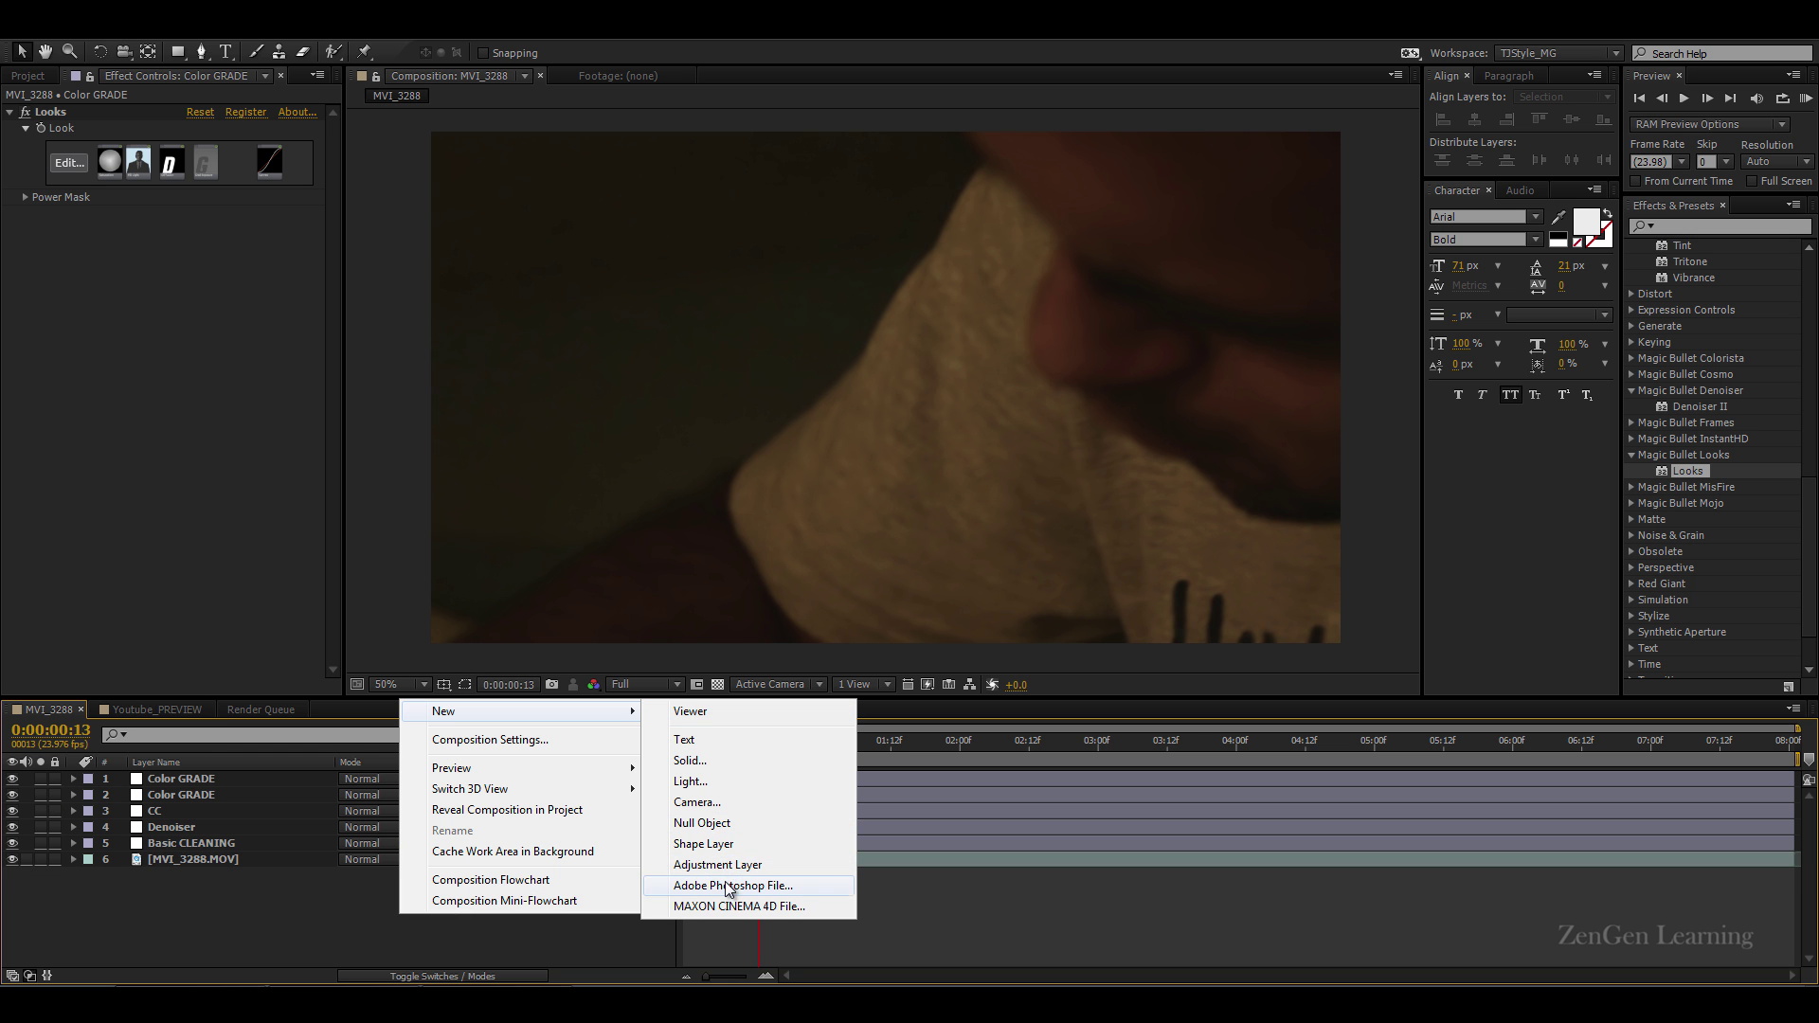
pyautogui.click(701, 761)
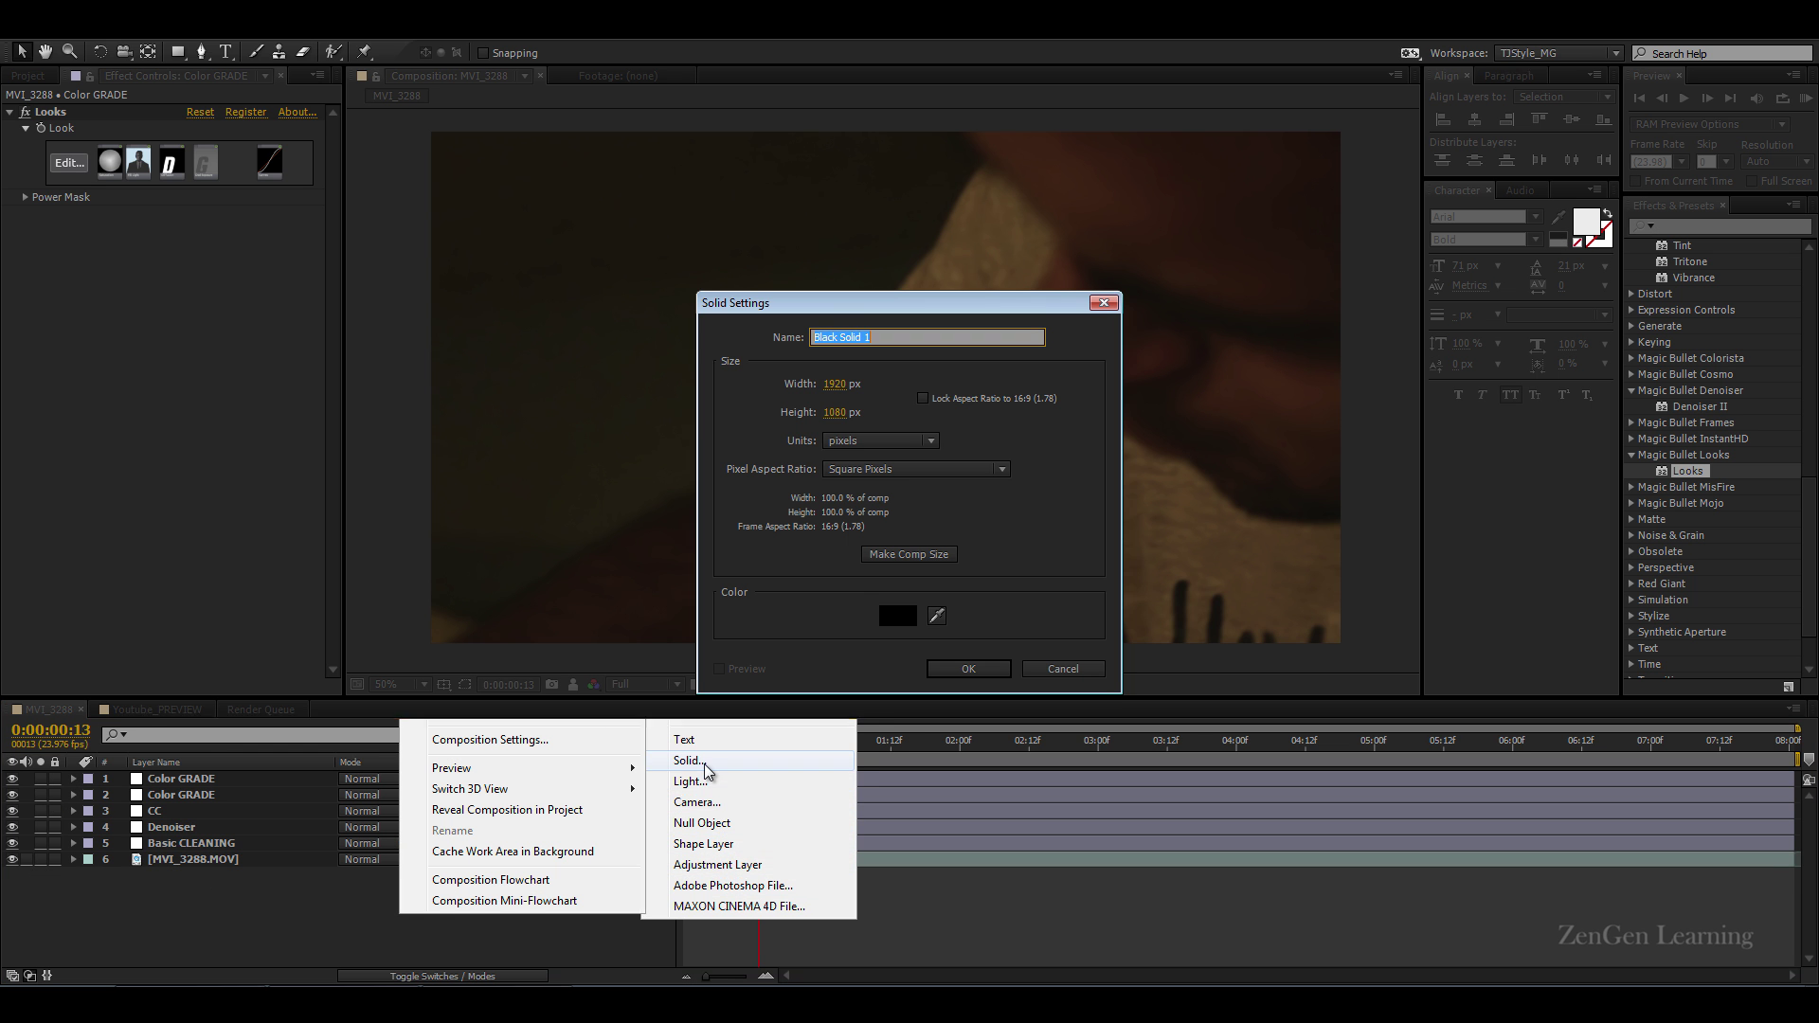
pyautogui.write('Boxing')
pyautogui.press('Return')
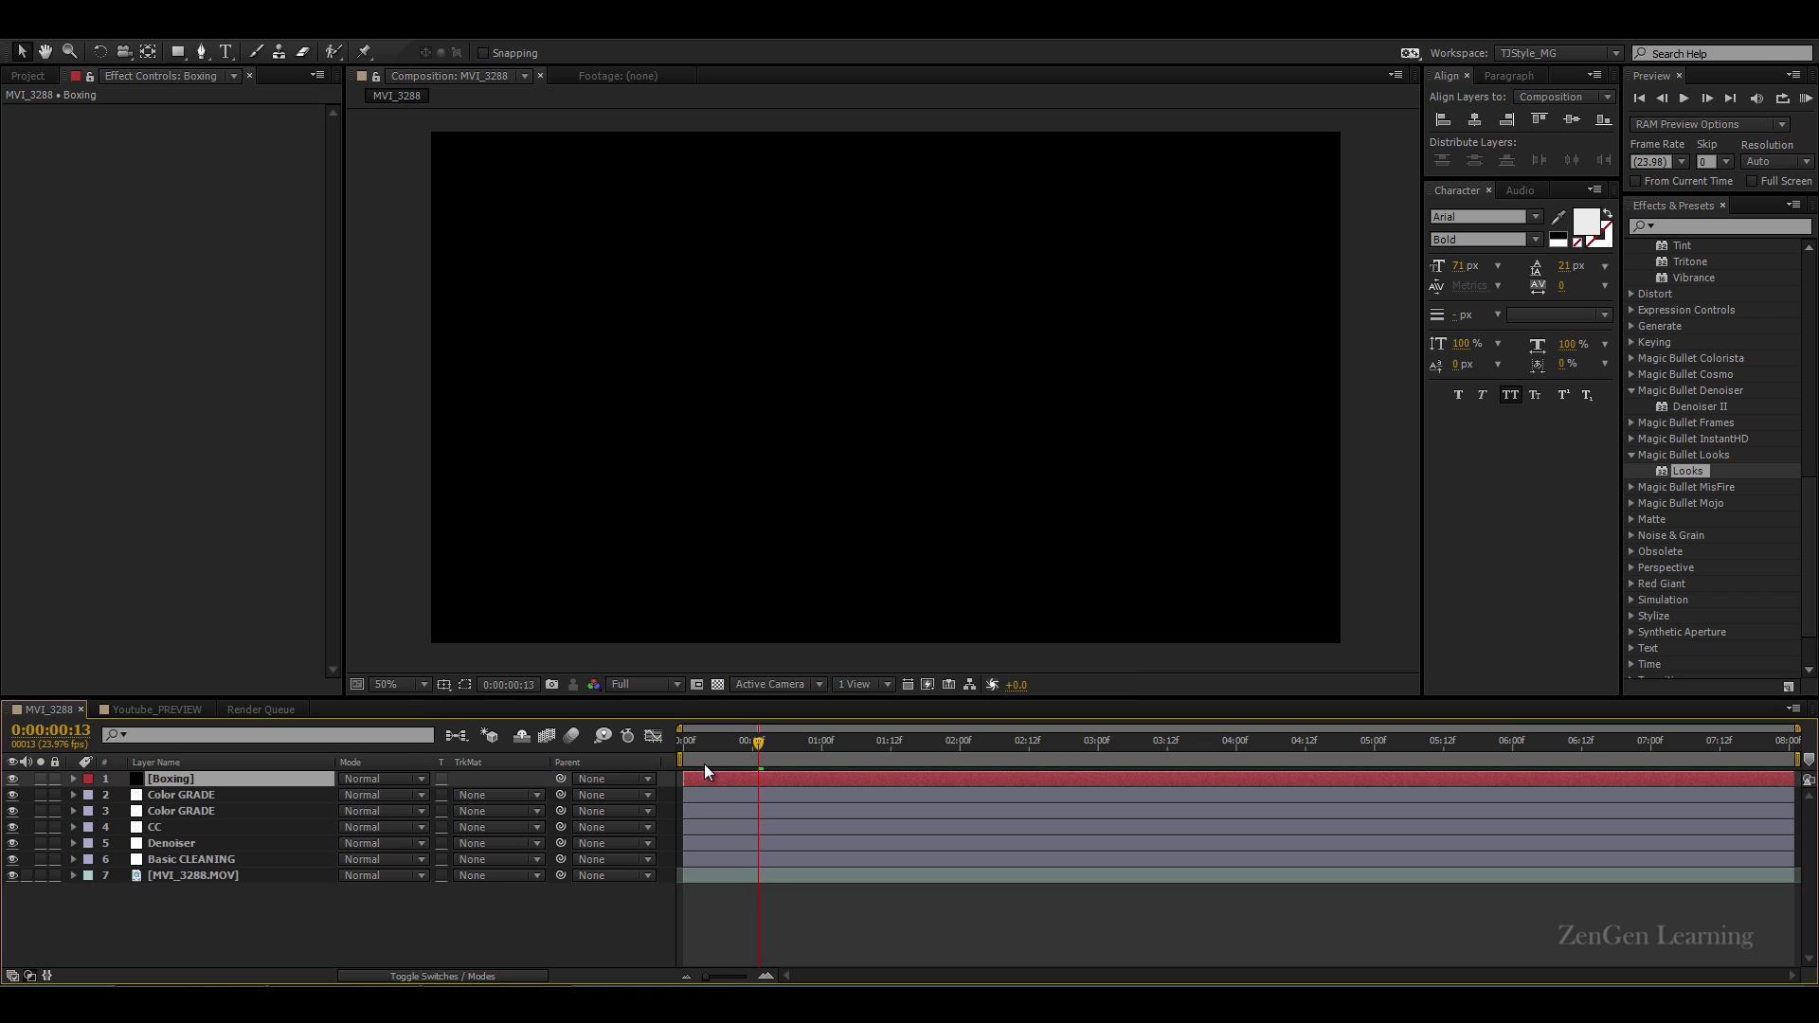
# Step: Scale the Boxing solid to 80% height and set its mode to Stencil Alpha
pyautogui.press('s')
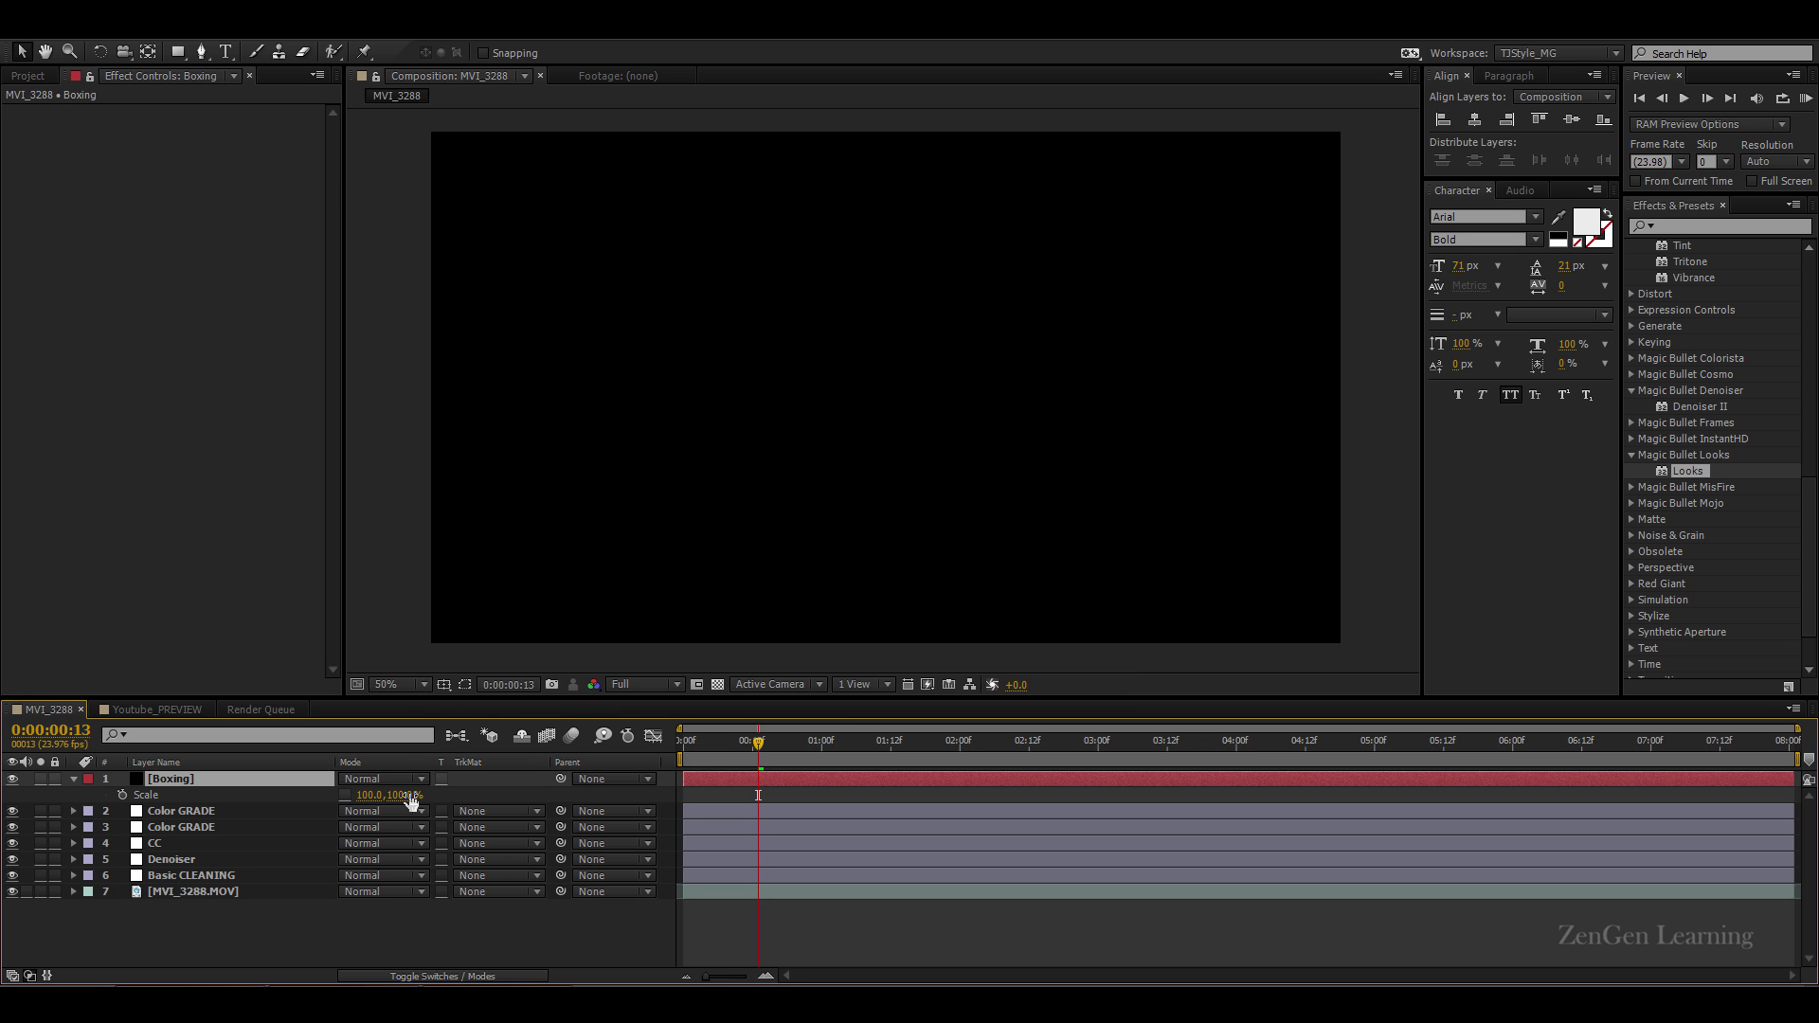
pyautogui.click(403, 795)
pyautogui.write('80')
pyautogui.press('Return')
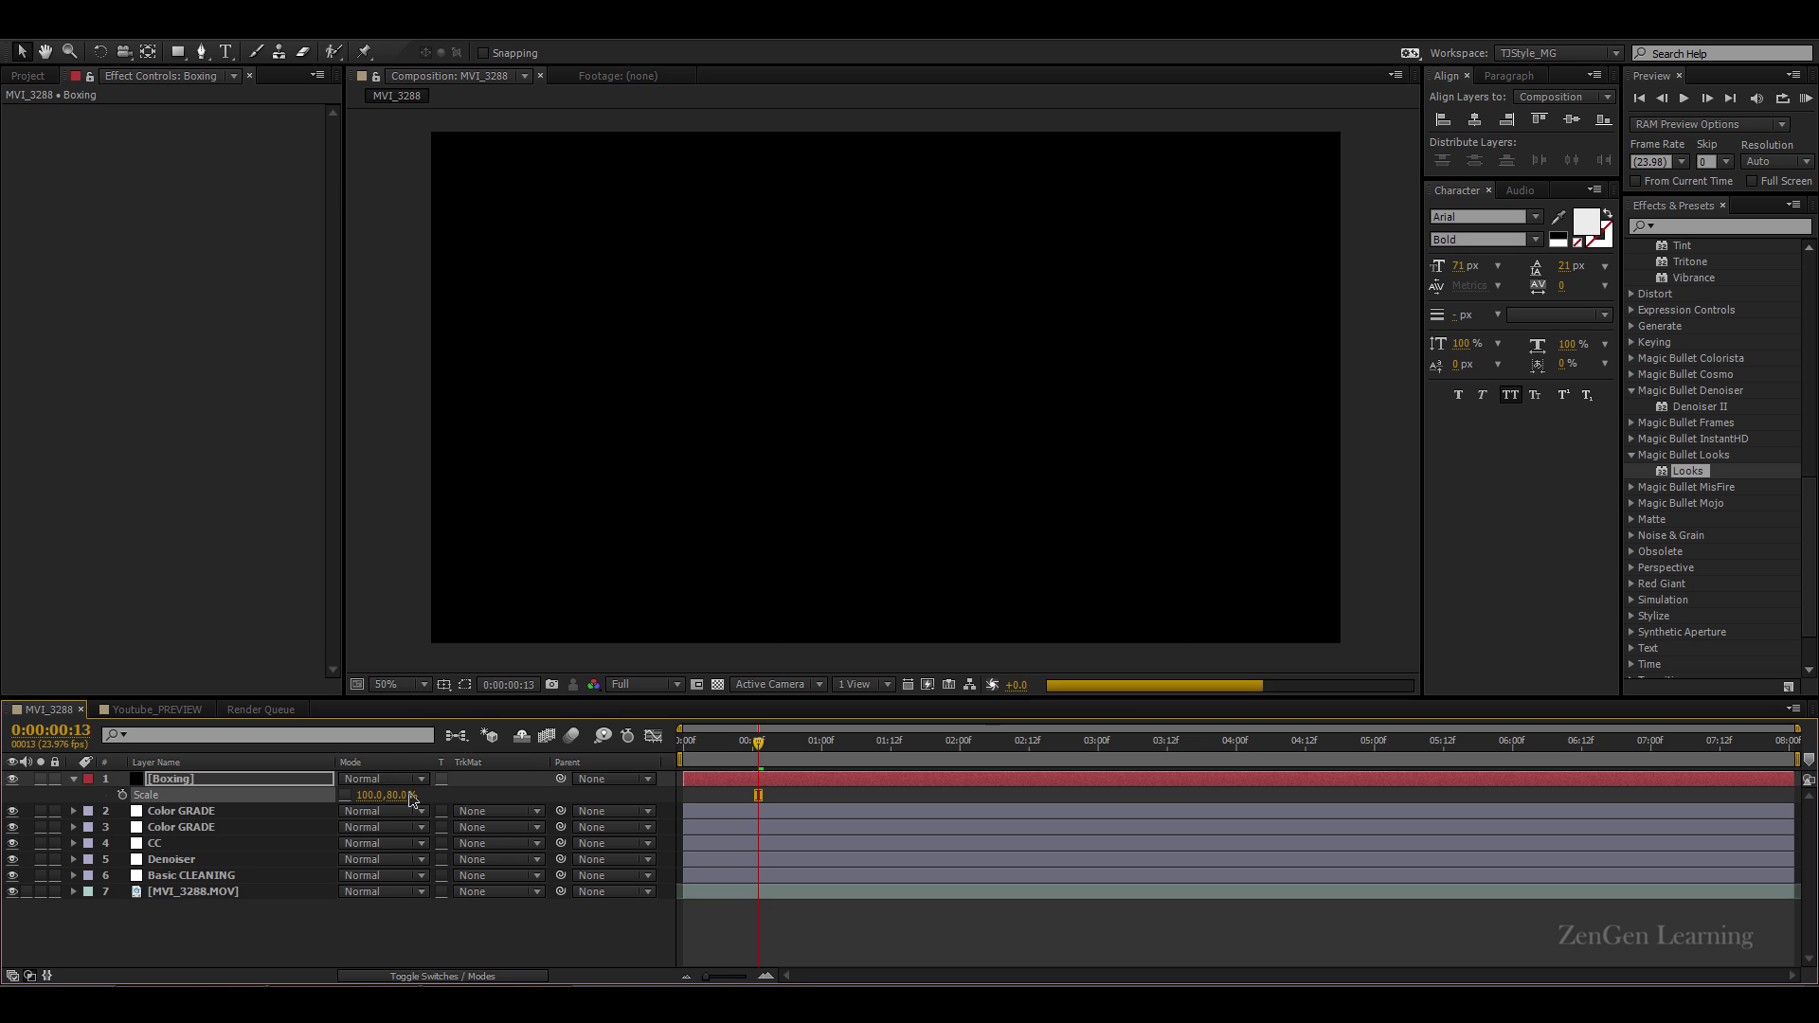
pyautogui.click(394, 779)
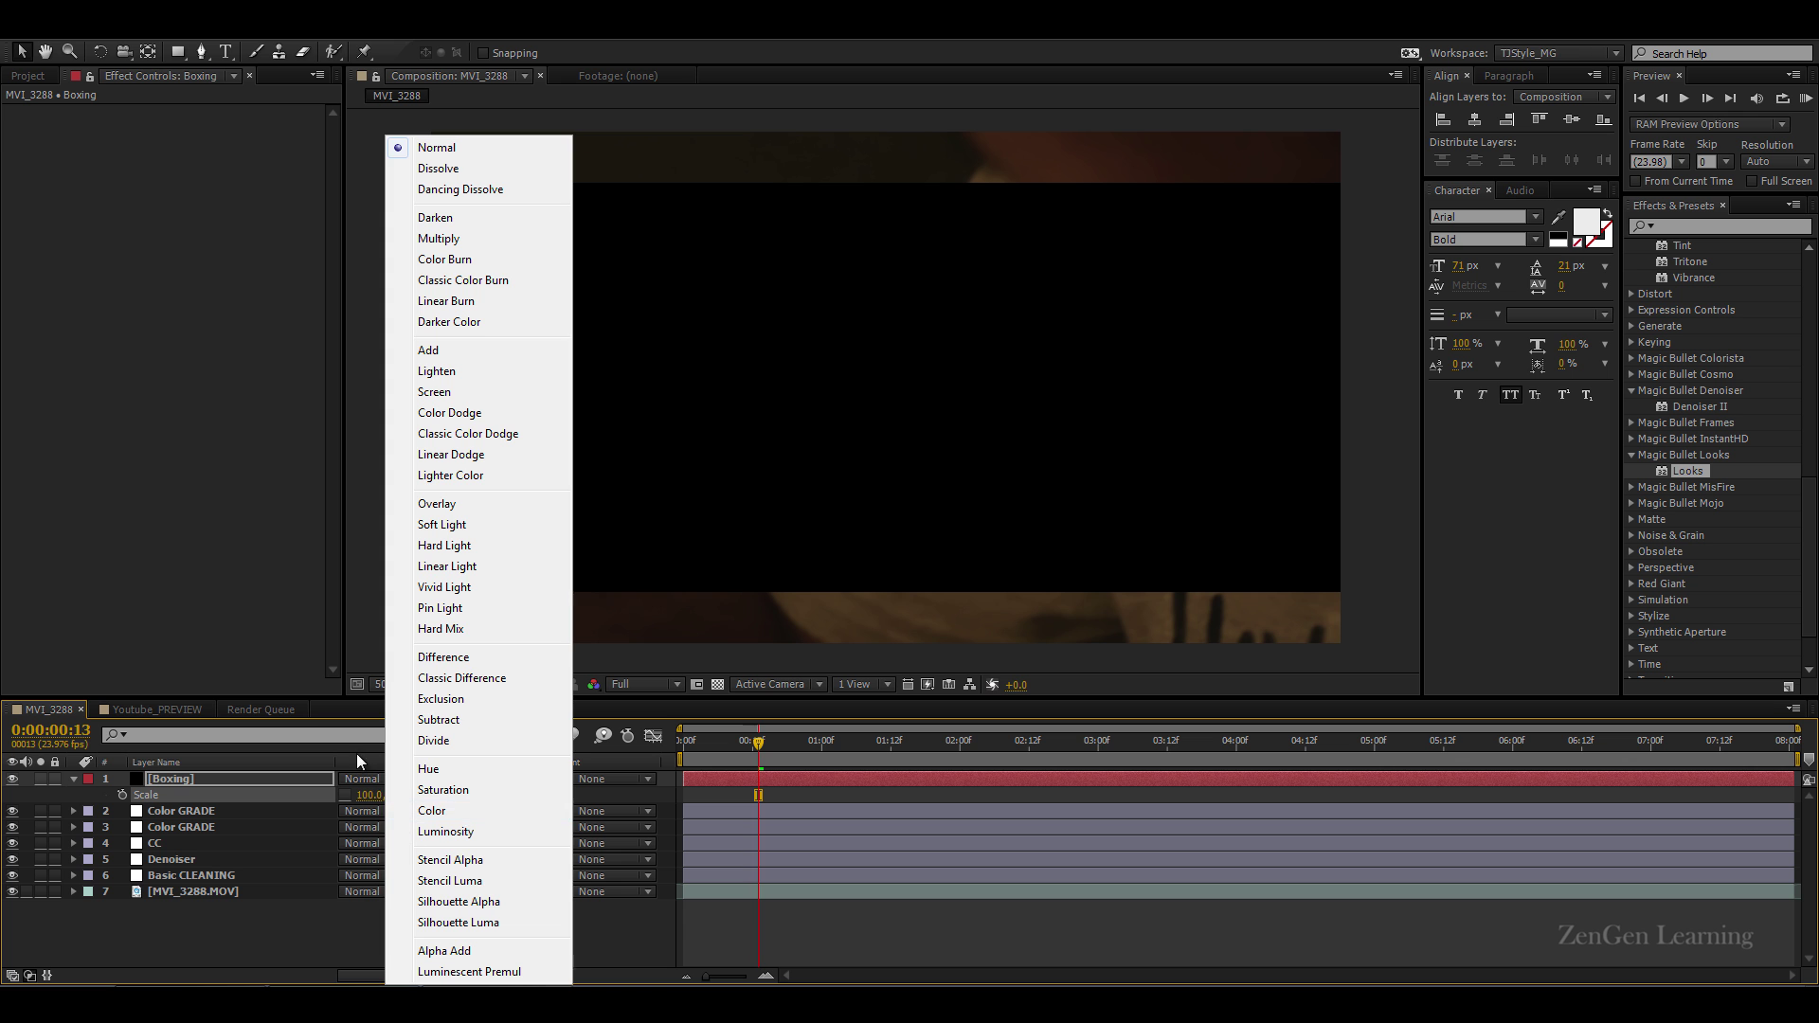
pyautogui.click(491, 862)
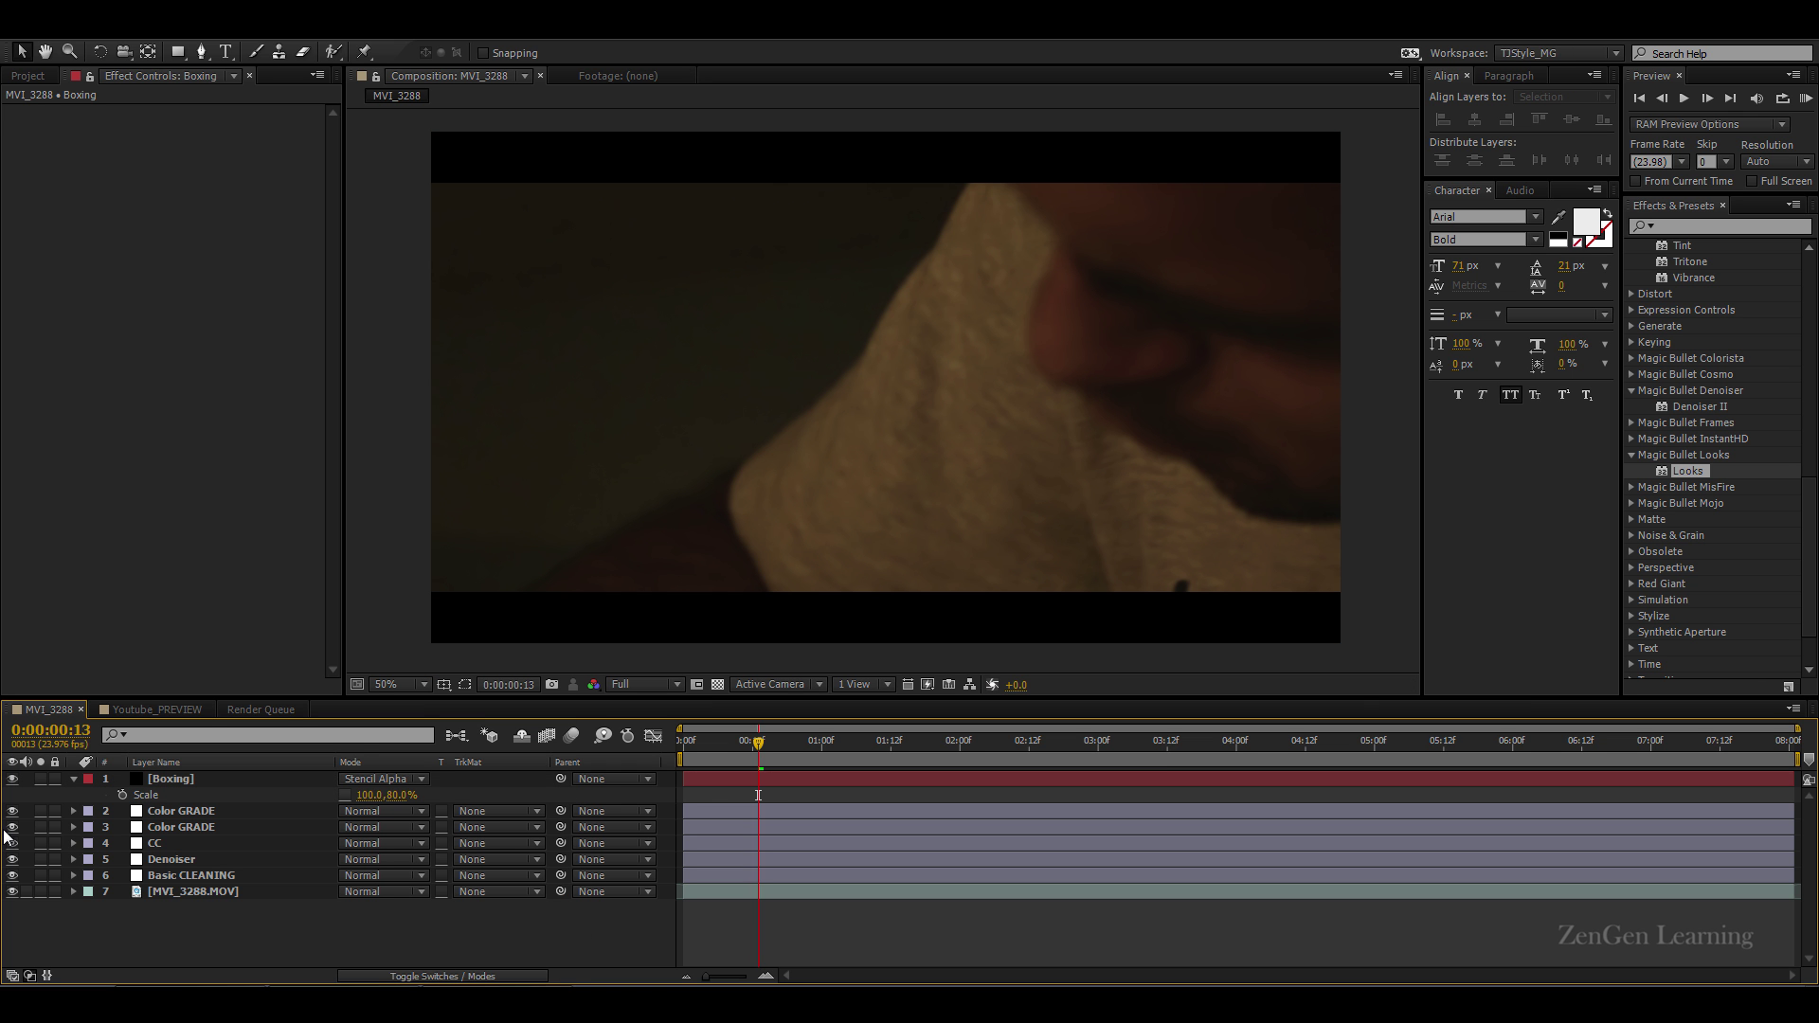
pyautogui.click(74, 779)
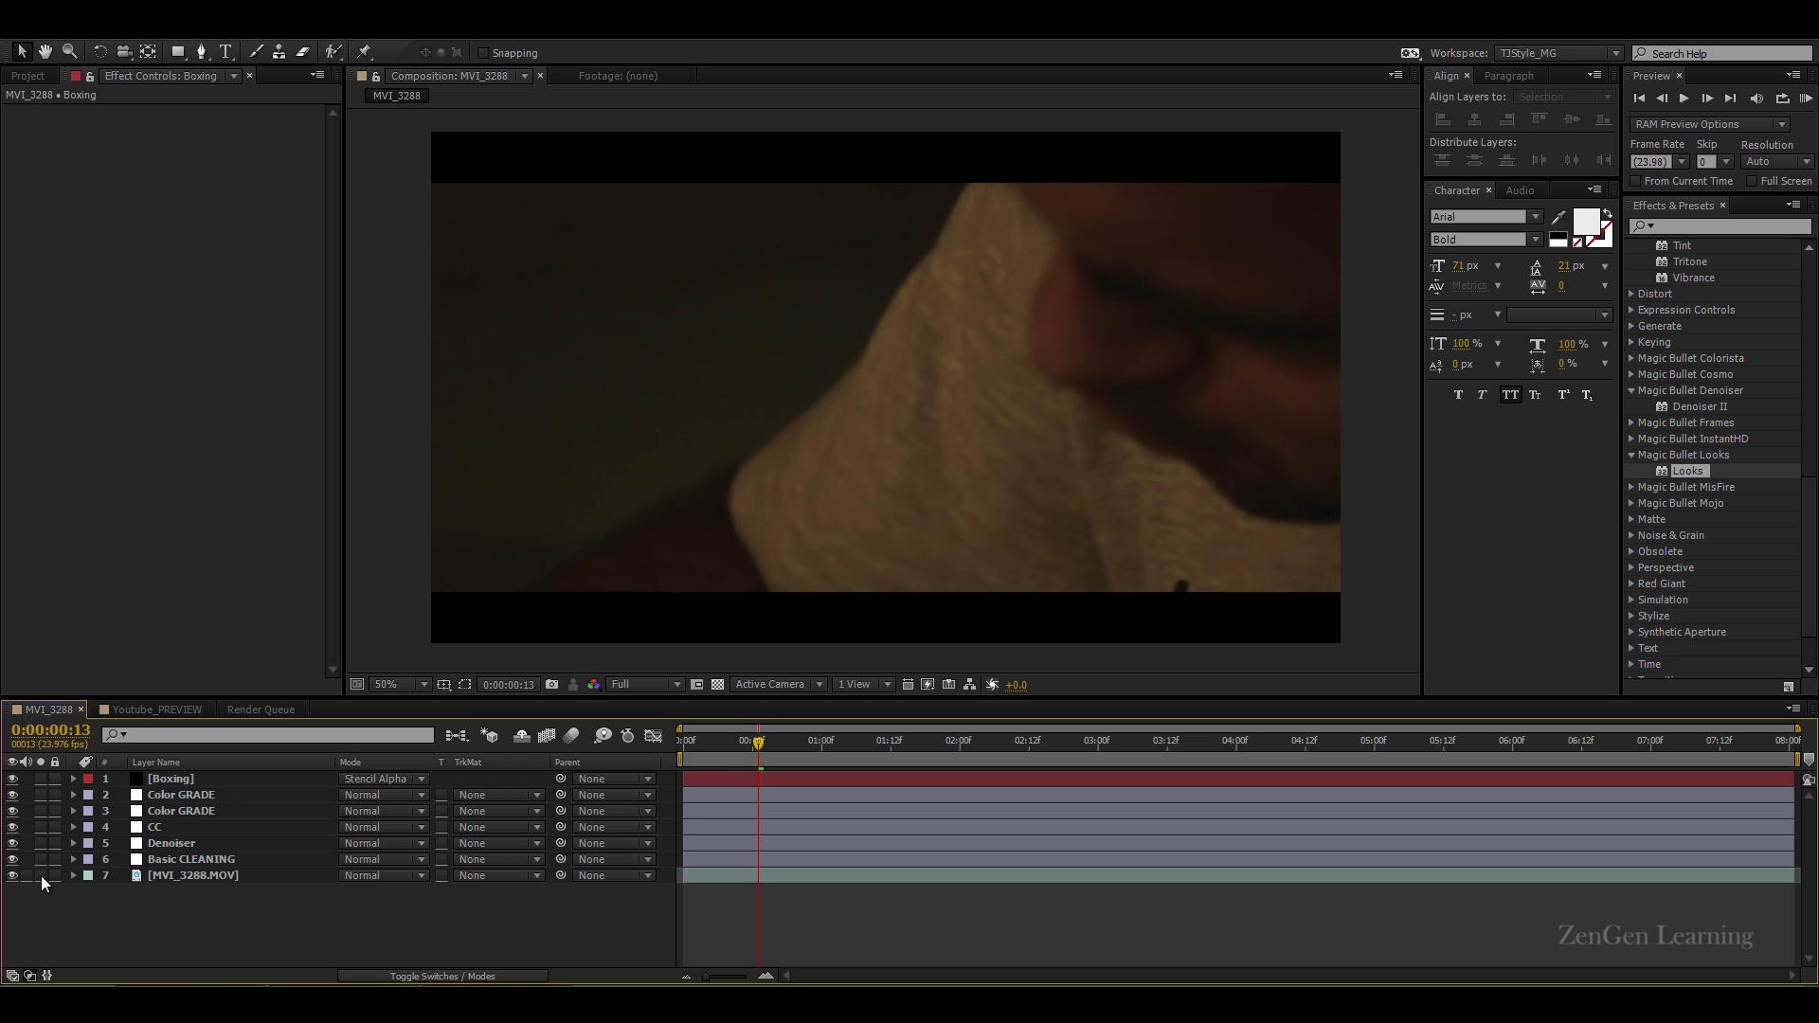
pyautogui.click(41, 875)
pyautogui.click(40, 876)
pyautogui.press('KP_0')
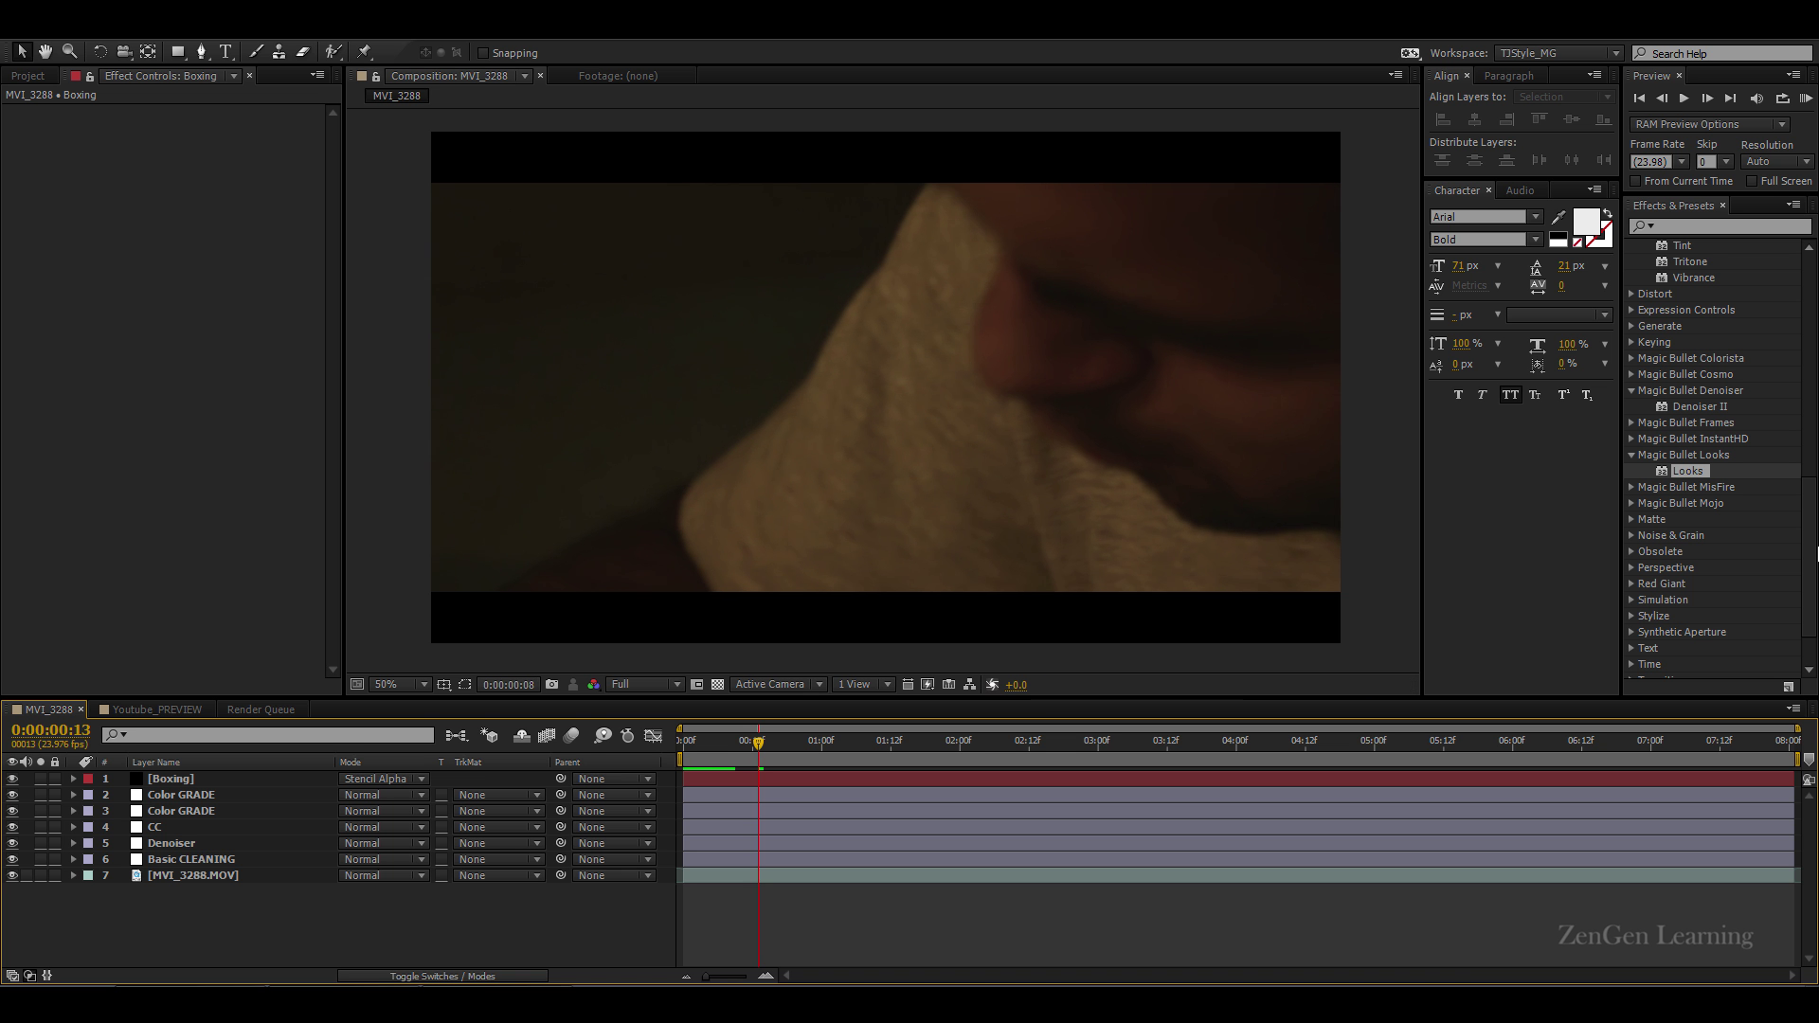